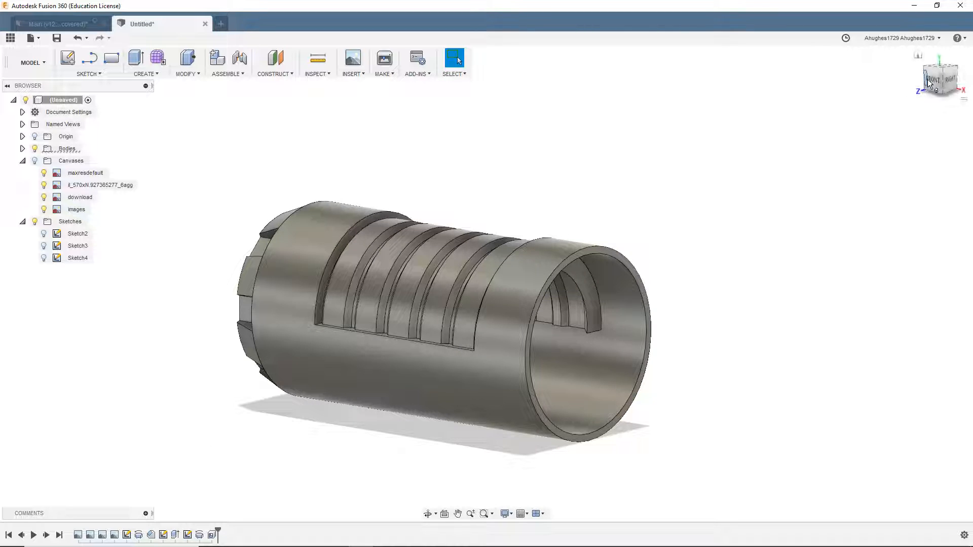
Compare the slotted barrel housing with the reference canvases in front and angled views
{"action": "mouse_move", "coordinate": [486, 283]}
{"action": "middle_mouse_down", "text": "shift"}
{"action": "mouse_move", "coordinate": [426, 287]}
{"action": "mouse_move", "coordinate": [416, 248]}
{"action": "middle_mouse_up", "text": "shift"}
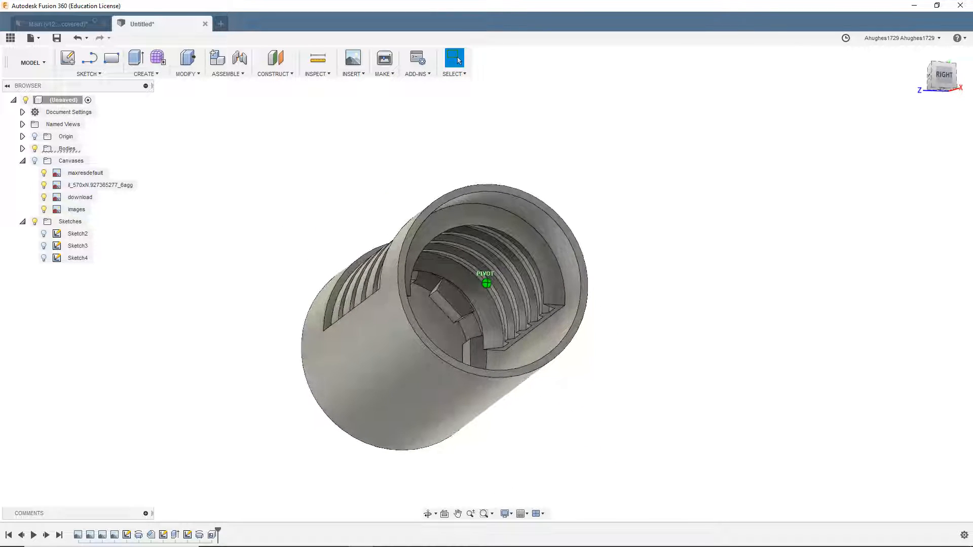
{"action": "left_click", "coordinate": [930, 81]}
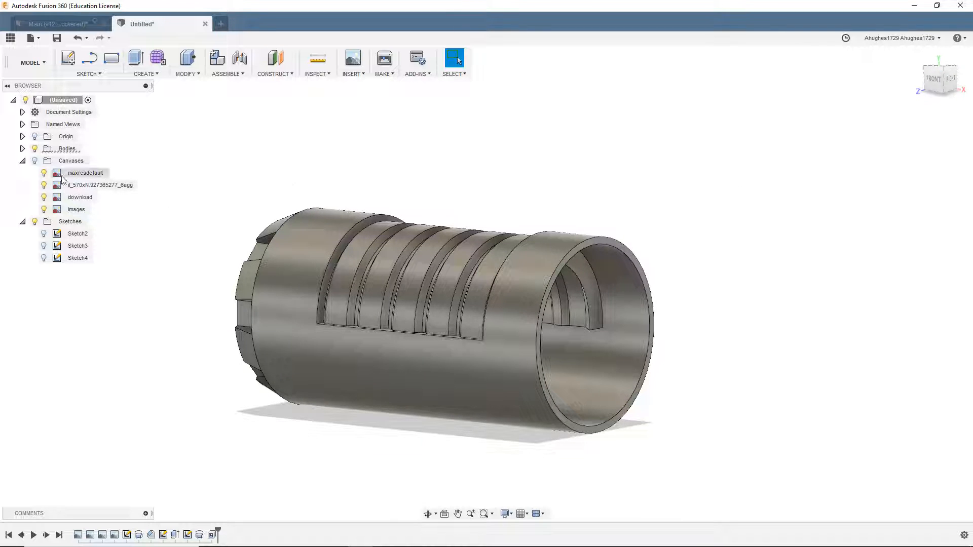
{"action": "left_click", "coordinate": [35, 160]}
{"action": "scroll", "coordinate": [170, 187], "scroll_direction": "down", "scroll_amount": 3}
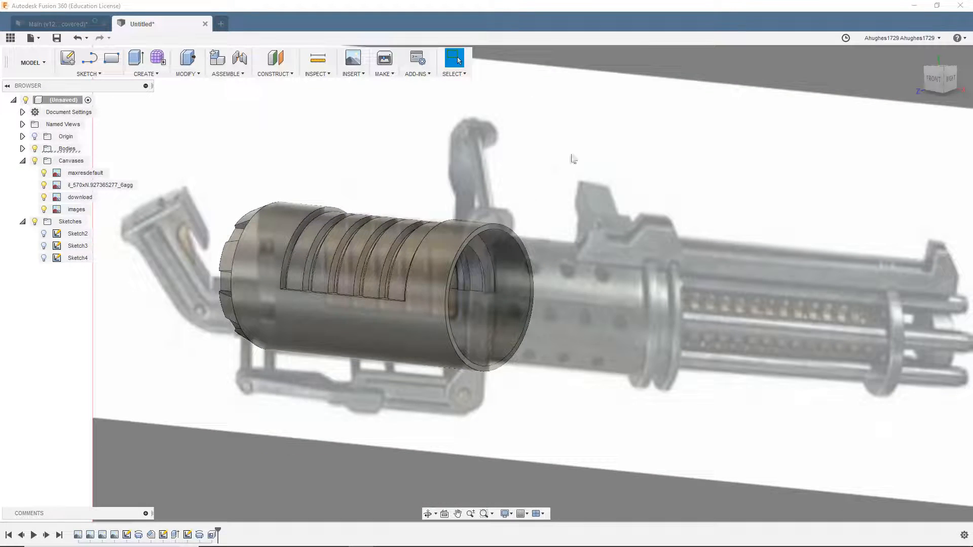
{"action": "left_click", "coordinate": [930, 73]}
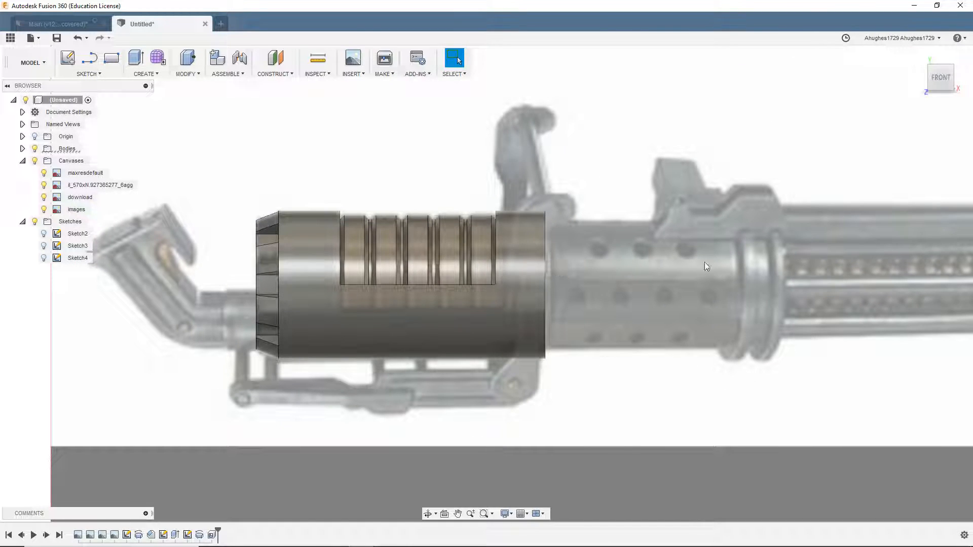
{"action": "left_click_drag", "start_coordinate": [932, 80], "coordinate": [938, 89]}
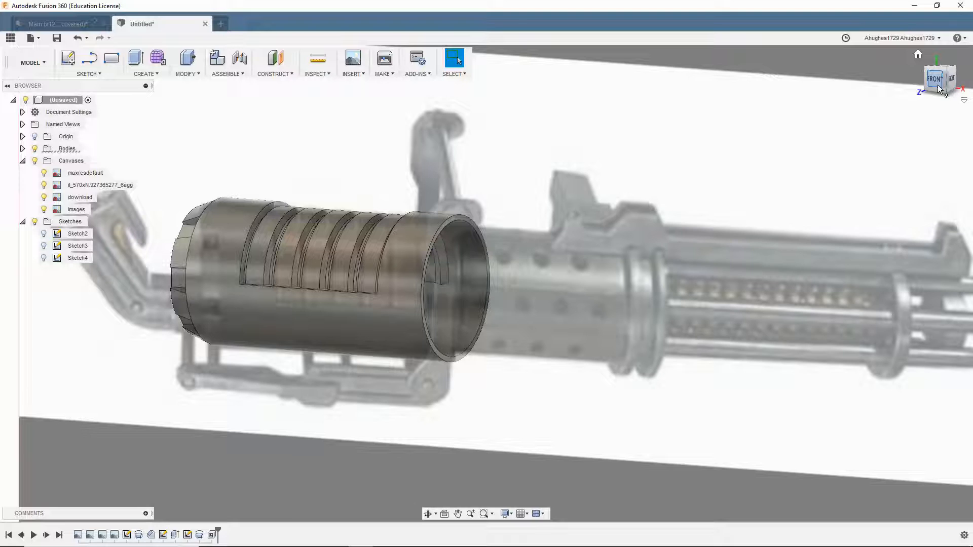
{"action": "left_click", "coordinate": [35, 161]}
{"action": "mouse_move", "coordinate": [936, 81]}
{"action": "left_mouse_down"}
{"action": "mouse_move", "coordinate": [908, 87]}
{"action": "mouse_move", "coordinate": [932, 79]}
{"action": "left_mouse_up"}
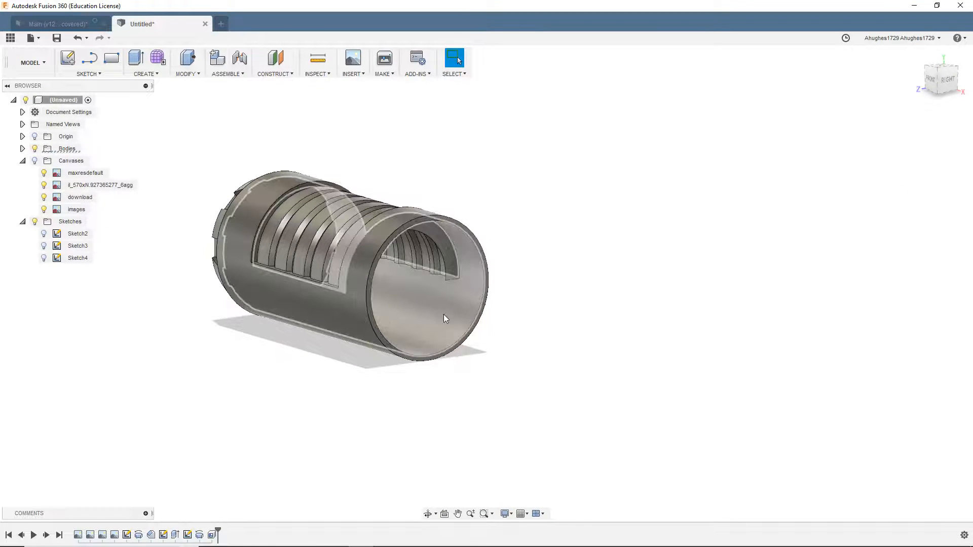
{"action": "scroll", "coordinate": [476, 278], "scroll_direction": "up", "scroll_amount": 3}
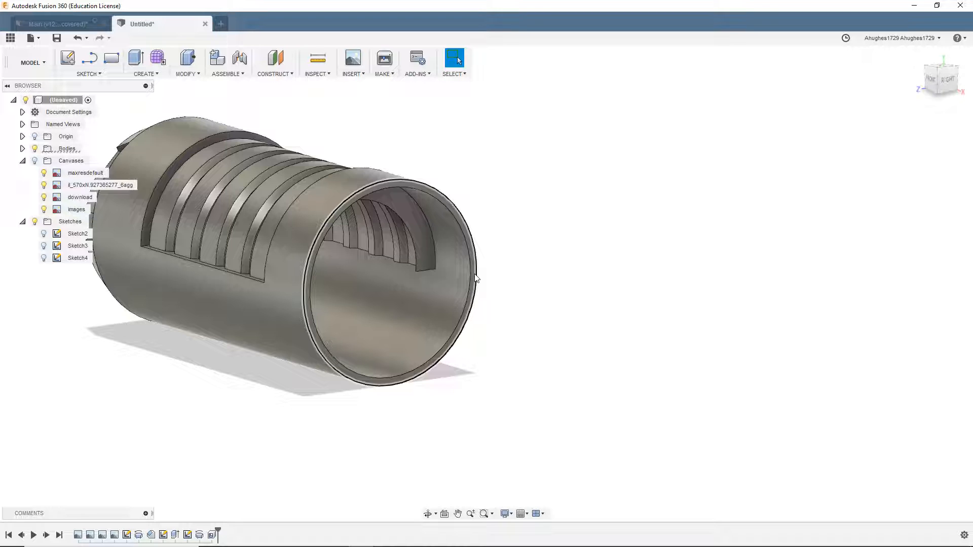
Show the reference canvases and cut the housing's open end face back by 0.50 in with Extrude
{"action": "left_click", "coordinate": [932, 78]}
{"action": "left_click", "coordinate": [35, 161]}
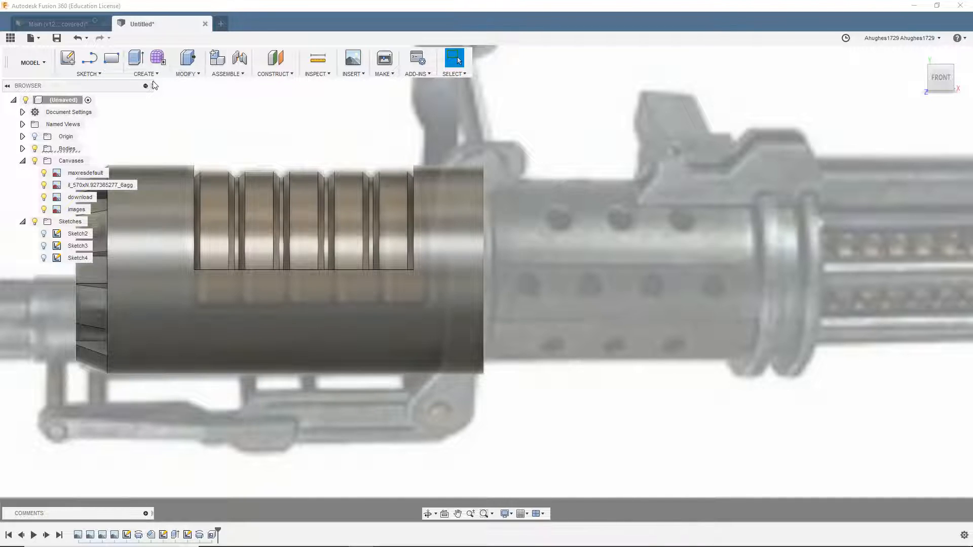
{"action": "left_click", "coordinate": [136, 57]}
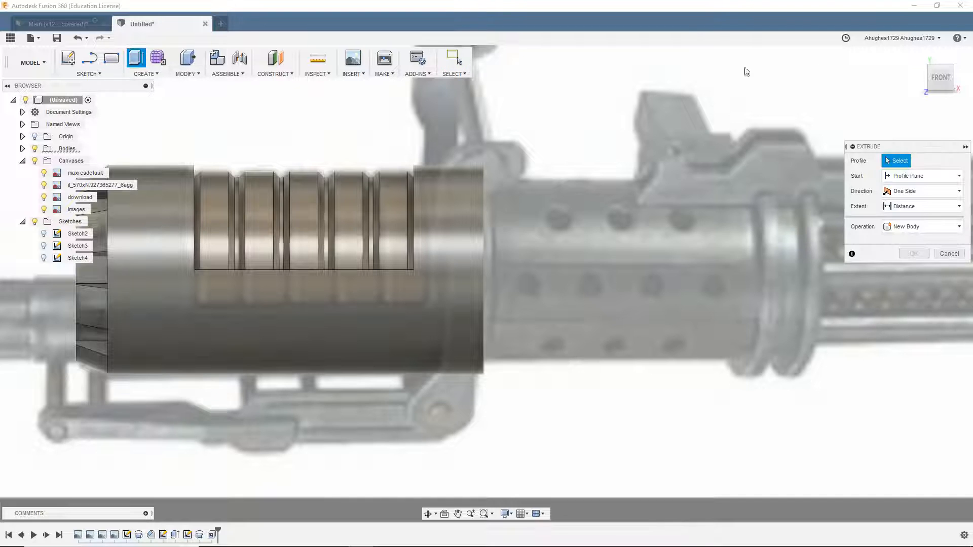
{"action": "left_click", "coordinate": [930, 78]}
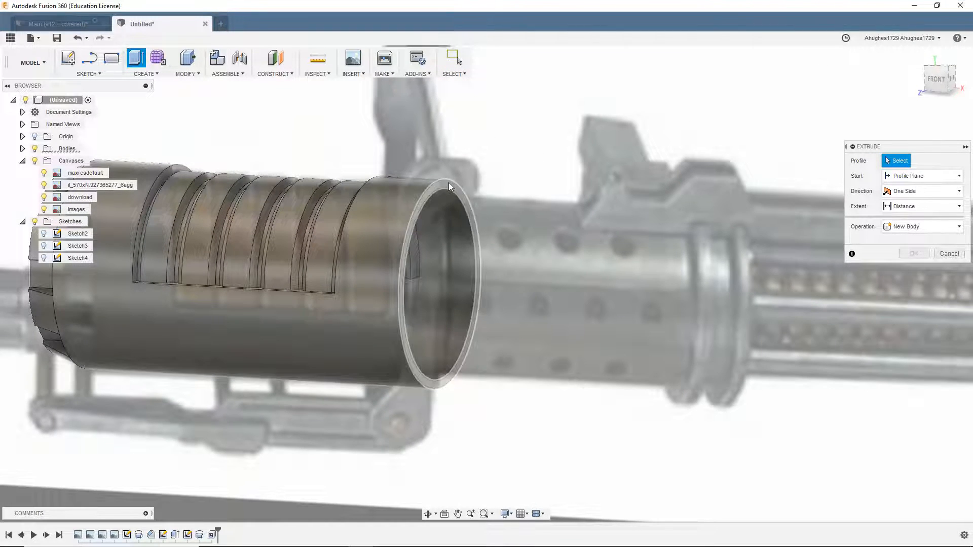
{"action": "left_click", "coordinate": [449, 183]}
{"action": "left_click_drag", "start_coordinate": [458, 183], "coordinate": [442, 186]}
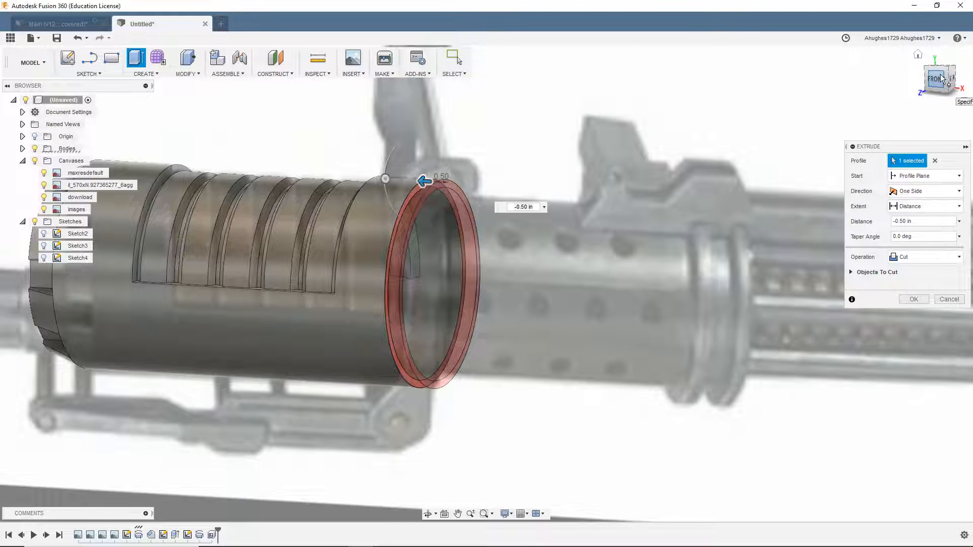
{"action": "left_click", "coordinate": [944, 83]}
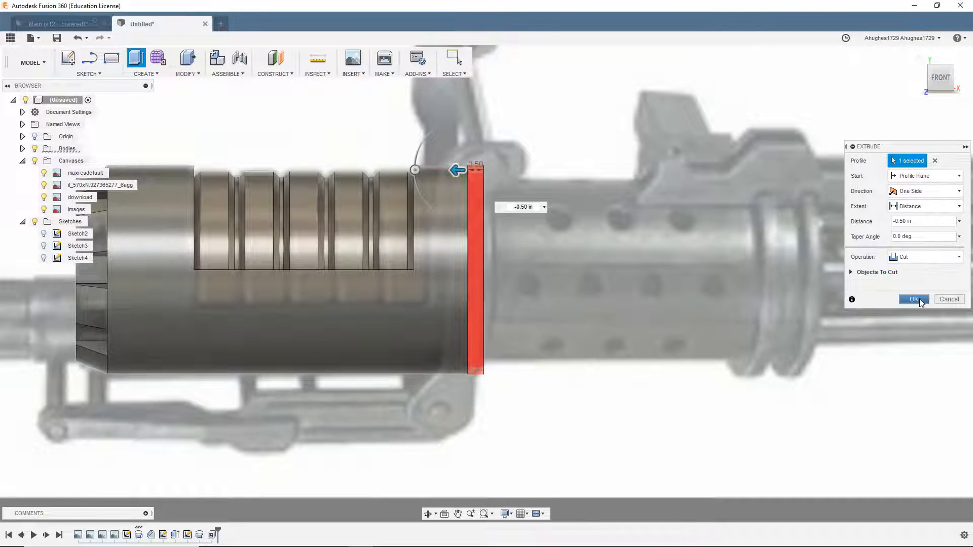
{"action": "left_click", "coordinate": [917, 299]}
Start a sketch on the housing's open end face and draw an origin-centred circle along its outer edge, about 6.678 in in diameter
{"action": "left_click_drag", "start_coordinate": [948, 83], "coordinate": [935, 82]}
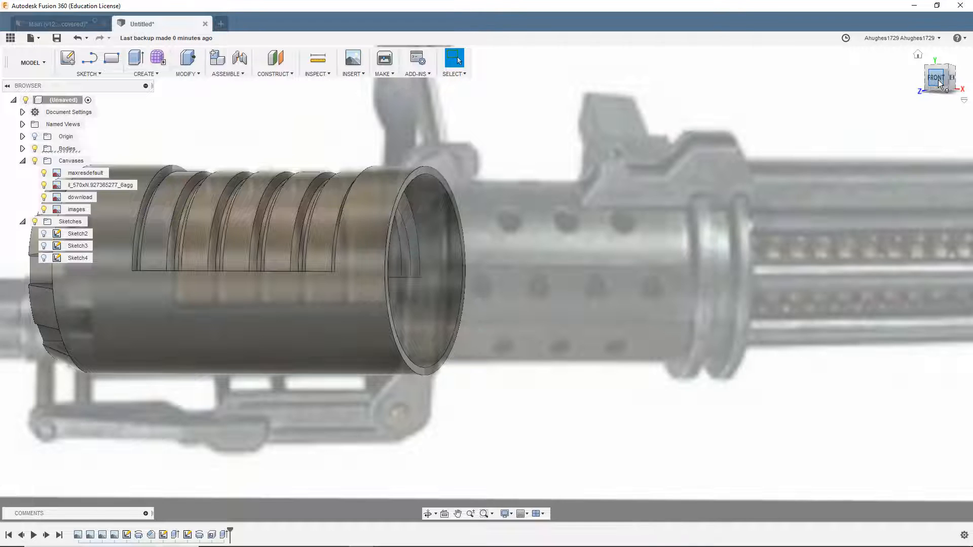
{"action": "left_click", "coordinate": [67, 57]}
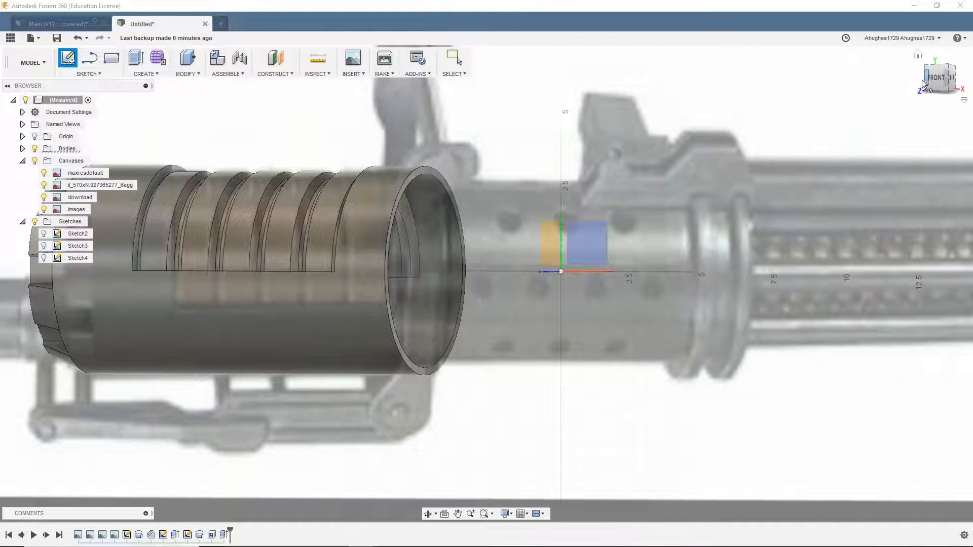
{"action": "left_click", "coordinate": [419, 173]}
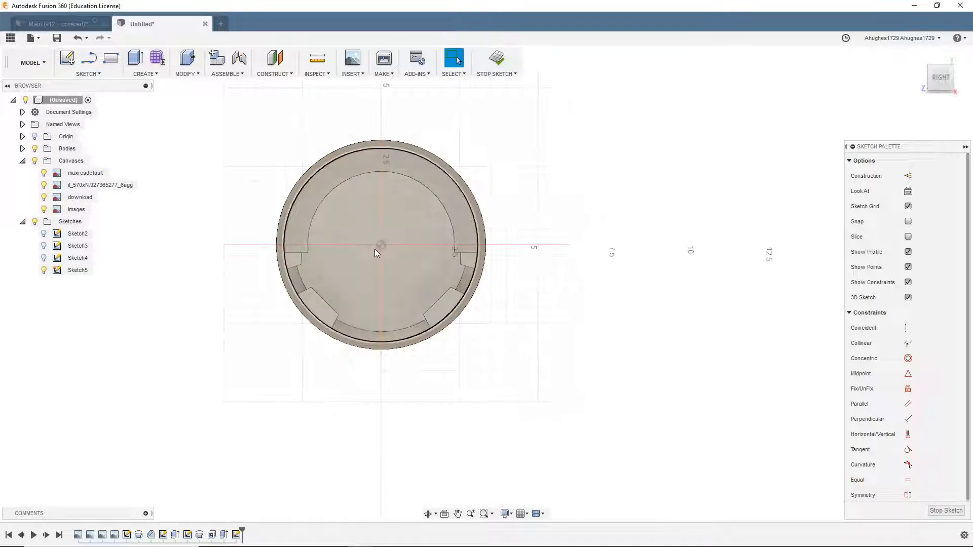
{"action": "scroll", "coordinate": [375, 249], "scroll_direction": "up", "scroll_amount": 5}
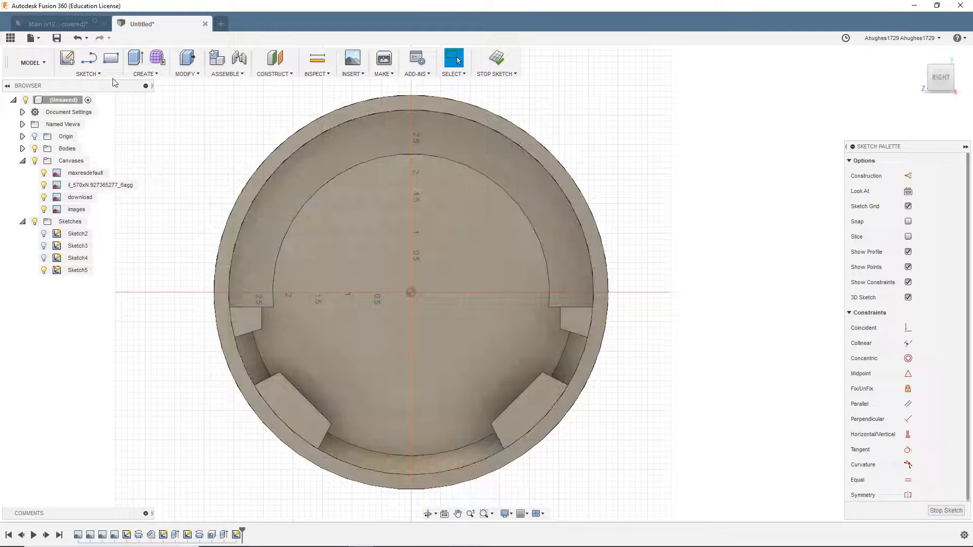
{"action": "left_click", "coordinate": [87, 74]}
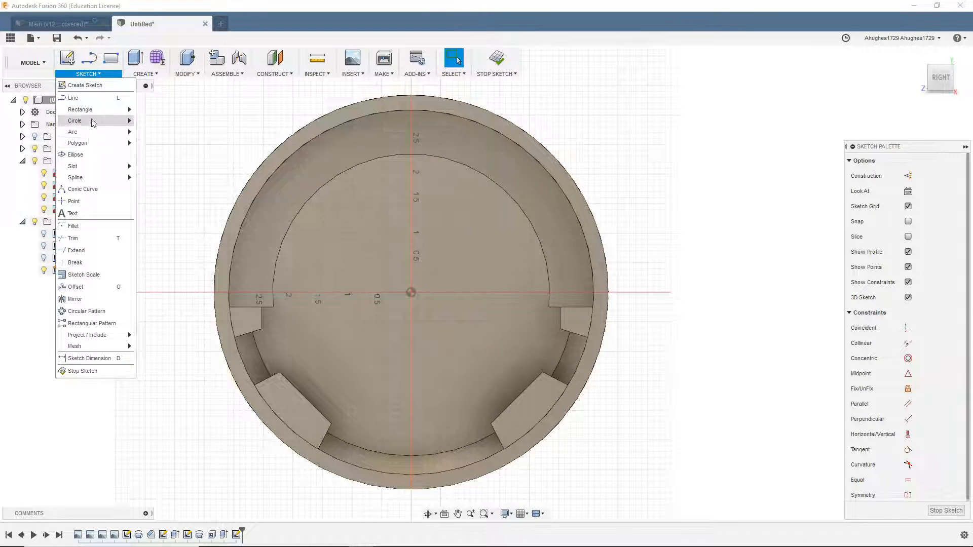
{"action": "mouse_move", "coordinate": [92, 122]}
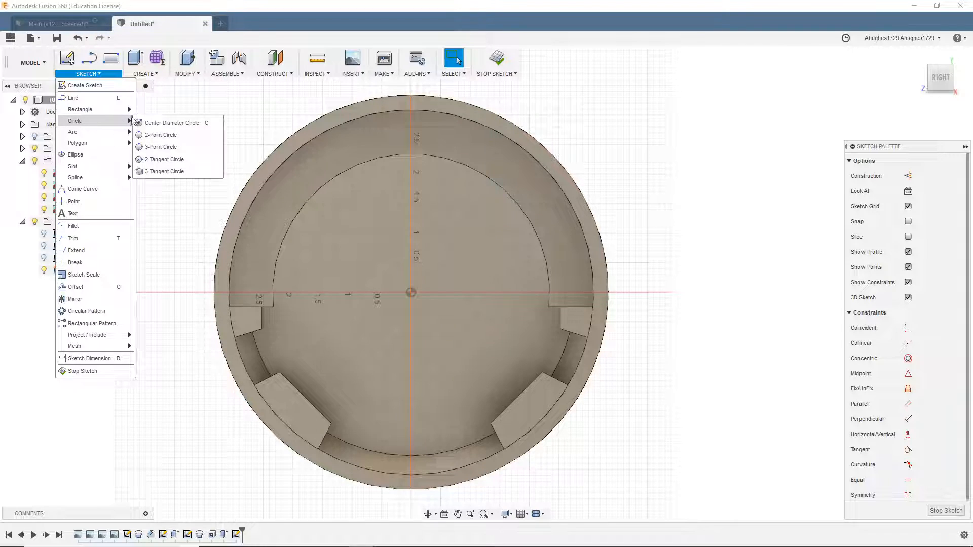
{"action": "left_click", "coordinate": [168, 124]}
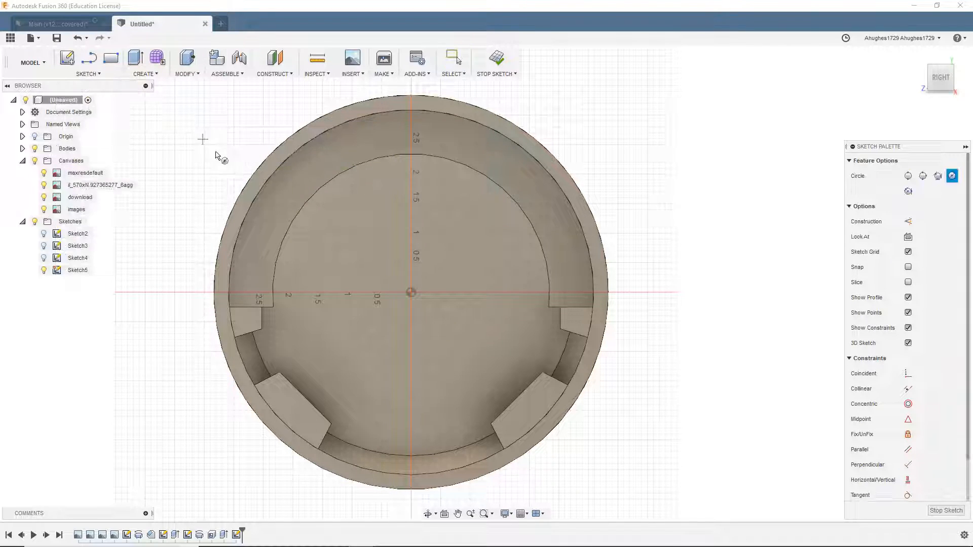
{"action": "left_click", "coordinate": [411, 292]}
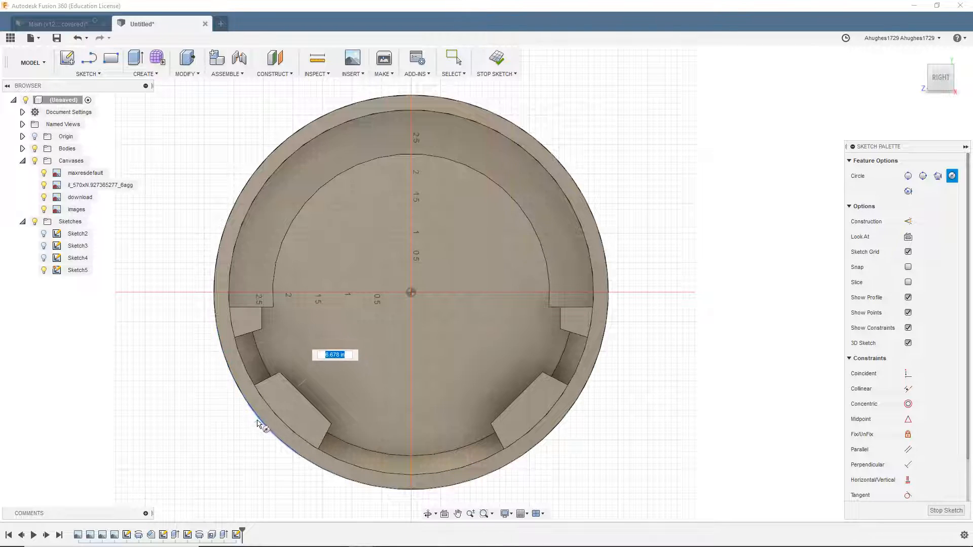
{"action": "left_click", "coordinate": [423, 492]}
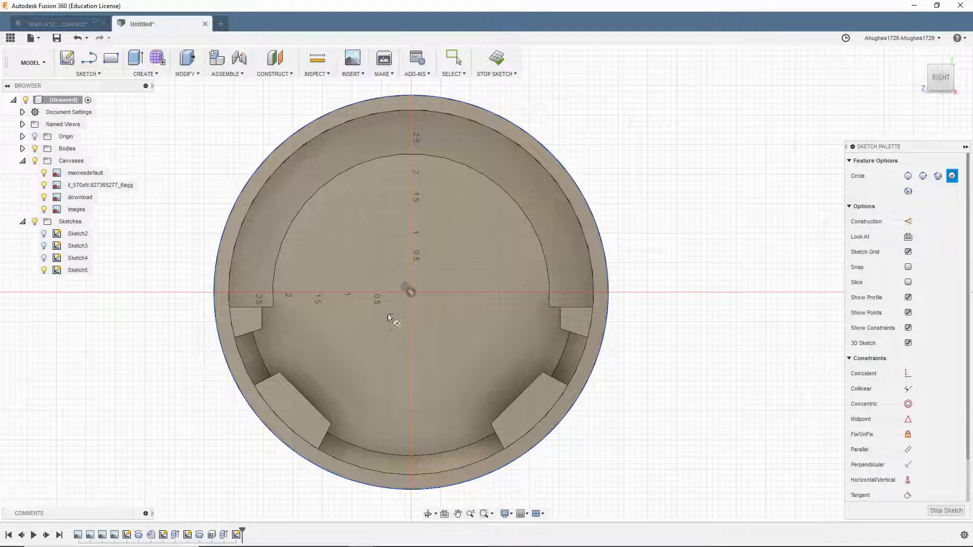
Add a concentric circle along the inner edge of the open end, about 6.178 in in diameter
{"action": "mouse_move", "coordinate": [944, 91]}
{"action": "left_click", "coordinate": [410, 289]}
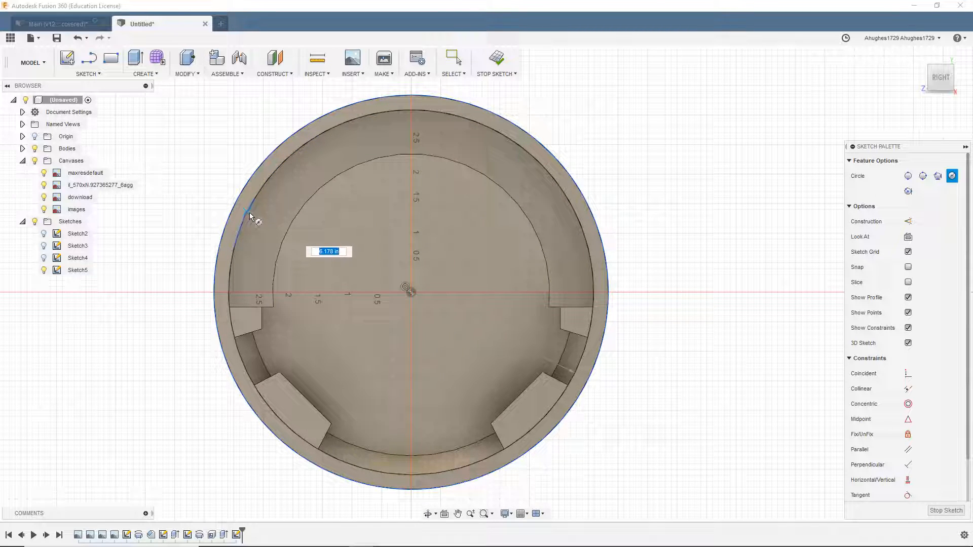
{"action": "scroll", "coordinate": [256, 203], "scroll_direction": "up", "scroll_amount": 3}
{"action": "left_click", "coordinate": [260, 192]}
Draw a third concentric circle just inside the inner edge, about 6.160 in in diameter, and finish the sketch
{"action": "left_click", "coordinate": [519, 361]}
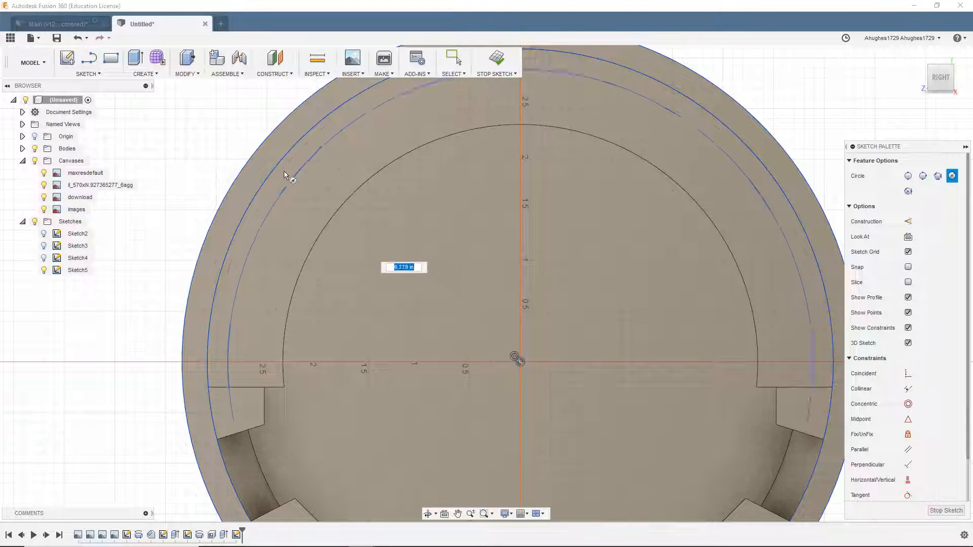
{"action": "scroll", "coordinate": [279, 172], "scroll_direction": "down", "scroll_amount": 2}
{"action": "scroll", "coordinate": [277, 167], "scroll_direction": "up", "scroll_amount": 5}
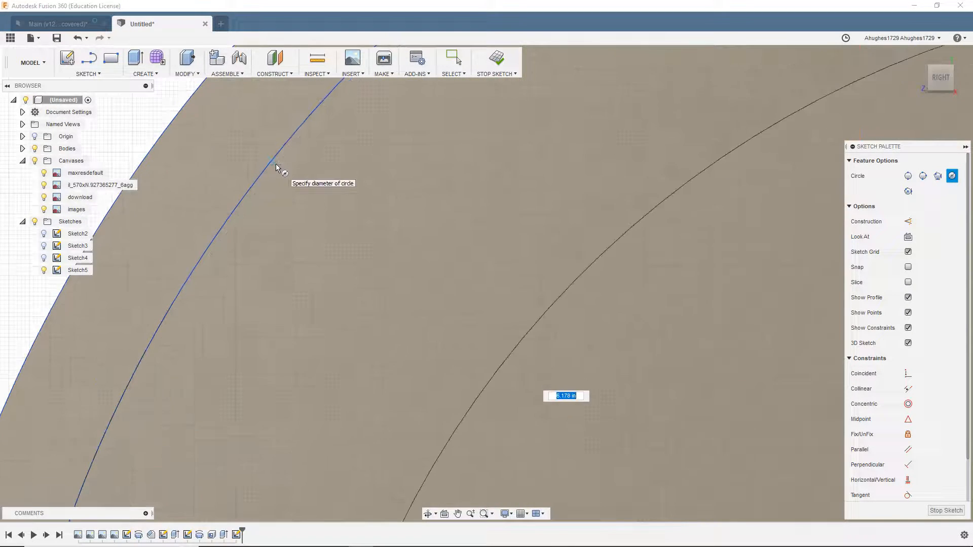
{"action": "scroll", "coordinate": [275, 164], "scroll_direction": "up", "scroll_amount": 1}
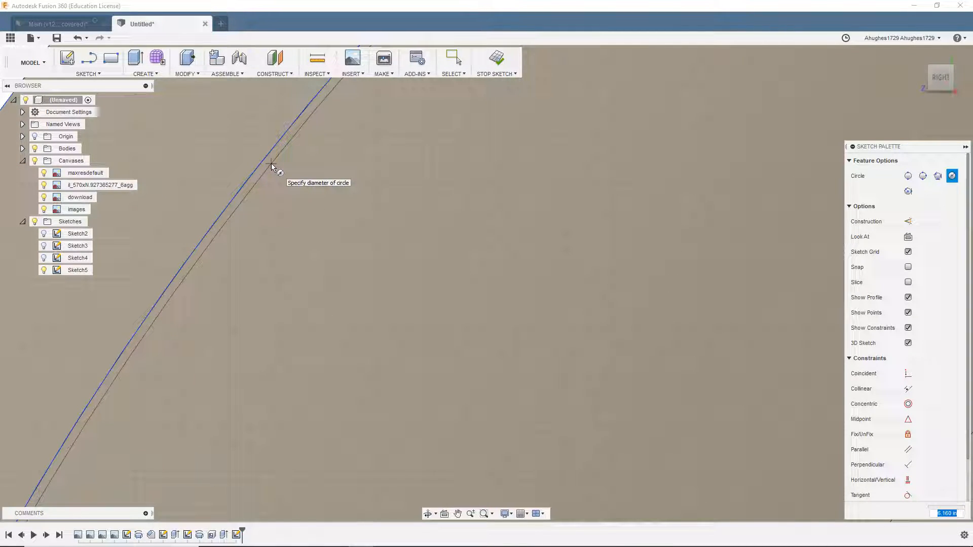
{"action": "left_click", "coordinate": [271, 167]}
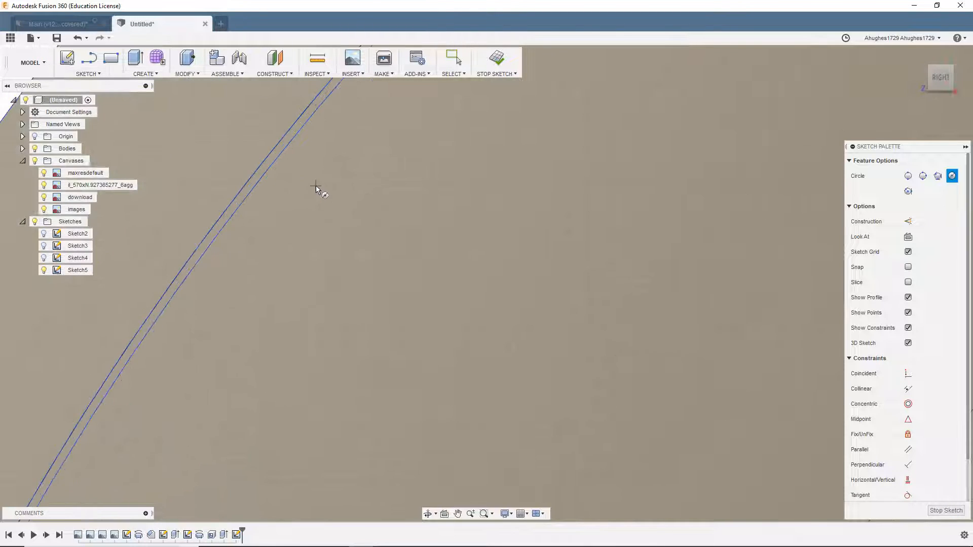
{"action": "scroll", "coordinate": [315, 199], "scroll_direction": "down", "scroll_amount": 2}
{"action": "scroll", "coordinate": [314, 198], "scroll_direction": "down", "scroll_amount": 5}
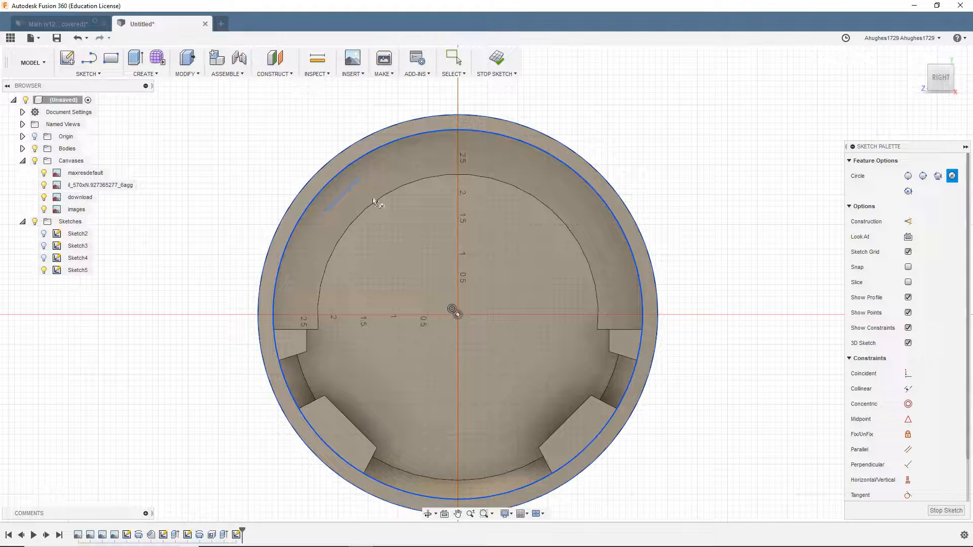
{"action": "left_click", "coordinate": [923, 88]}
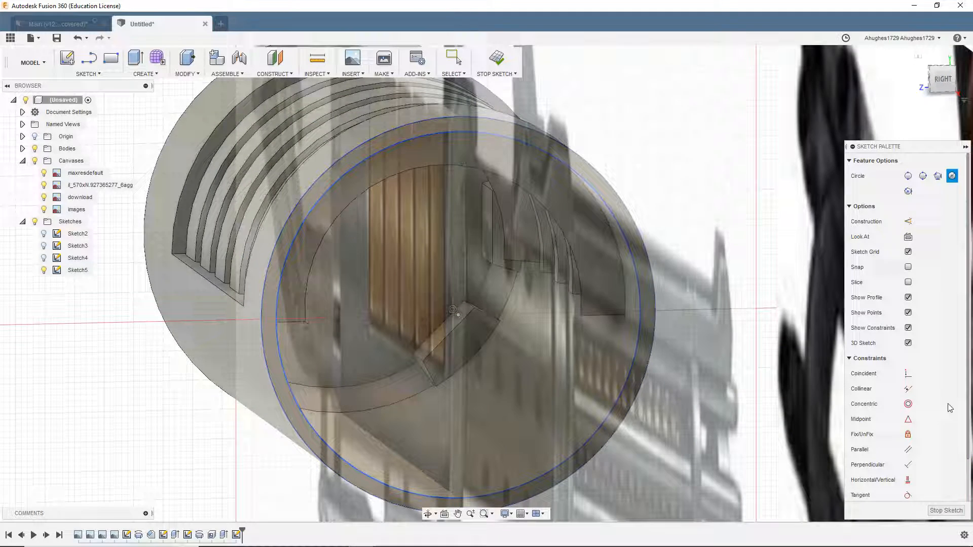
{"action": "left_click", "coordinate": [945, 510]}
Hide the reference canvases and set up an extrusion of the innermost circle profile 0.40 in into the housing
{"action": "left_click", "coordinate": [35, 161]}
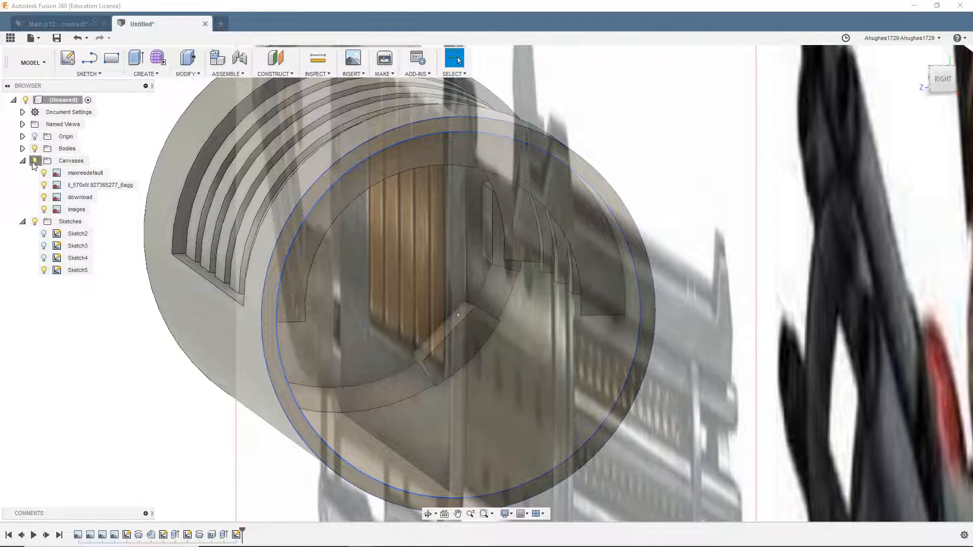
{"action": "scroll", "coordinate": [370, 182], "scroll_direction": "up", "scroll_amount": 5}
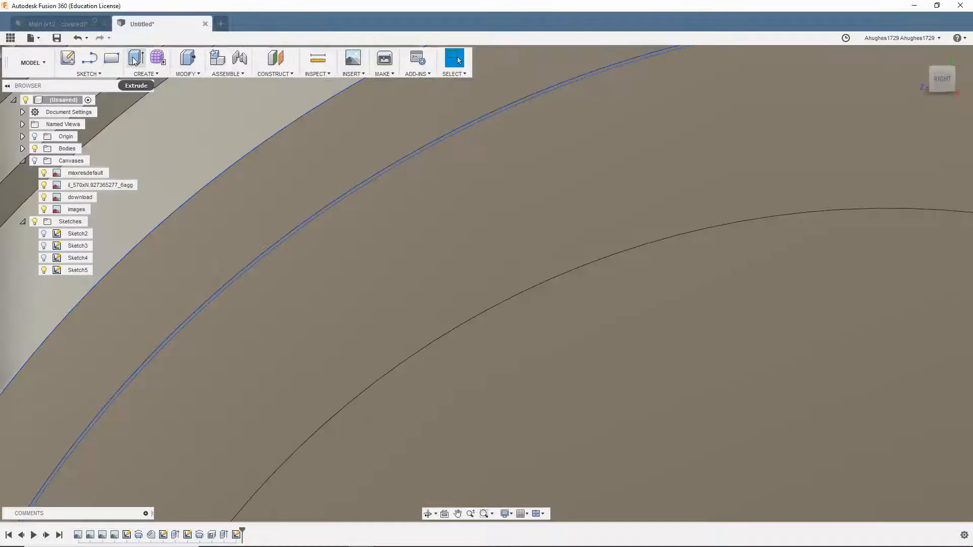
{"action": "left_click", "coordinate": [136, 57]}
{"action": "scroll", "coordinate": [483, 244], "scroll_direction": "down", "scroll_amount": 4}
{"action": "scroll", "coordinate": [912, 119], "scroll_direction": "down", "scroll_amount": 1}
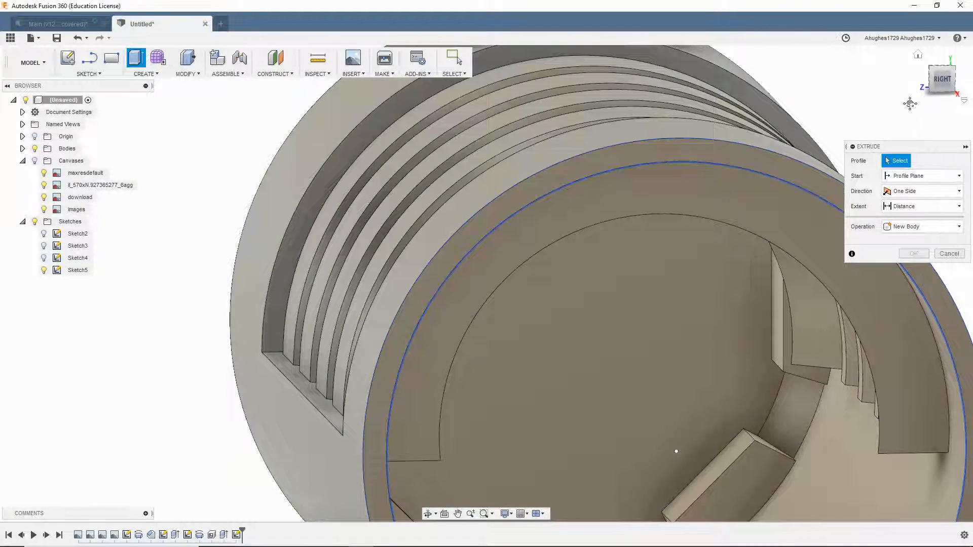
{"action": "middle_click_drag", "start_coordinate": [910, 103], "coordinate": [778, 83]}
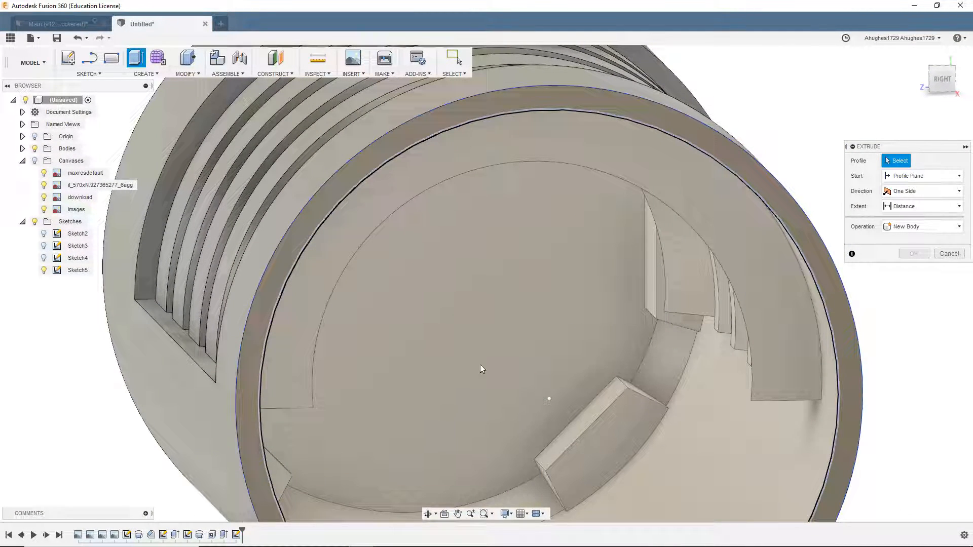
{"action": "left_click", "coordinate": [520, 376]}
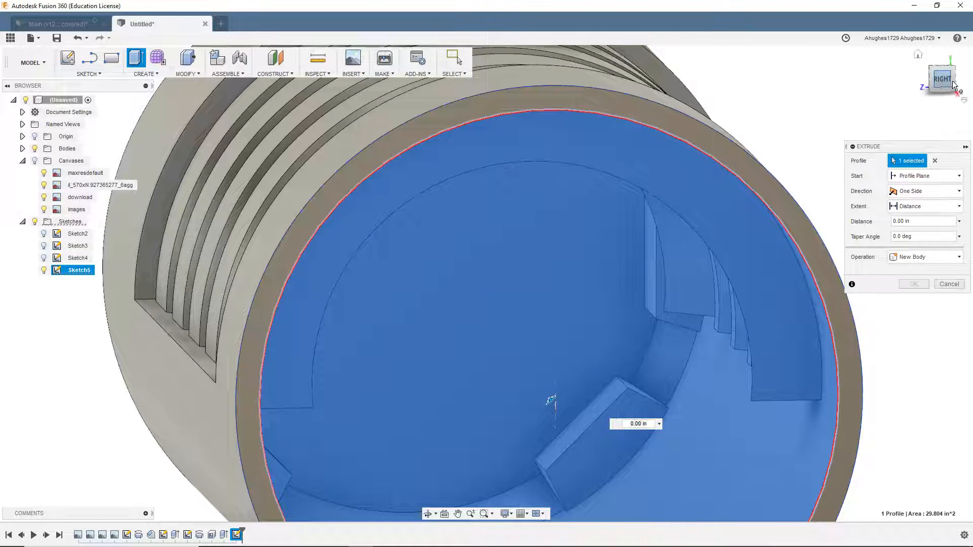
{"action": "left_click_drag", "start_coordinate": [941, 84], "coordinate": [959, 82]}
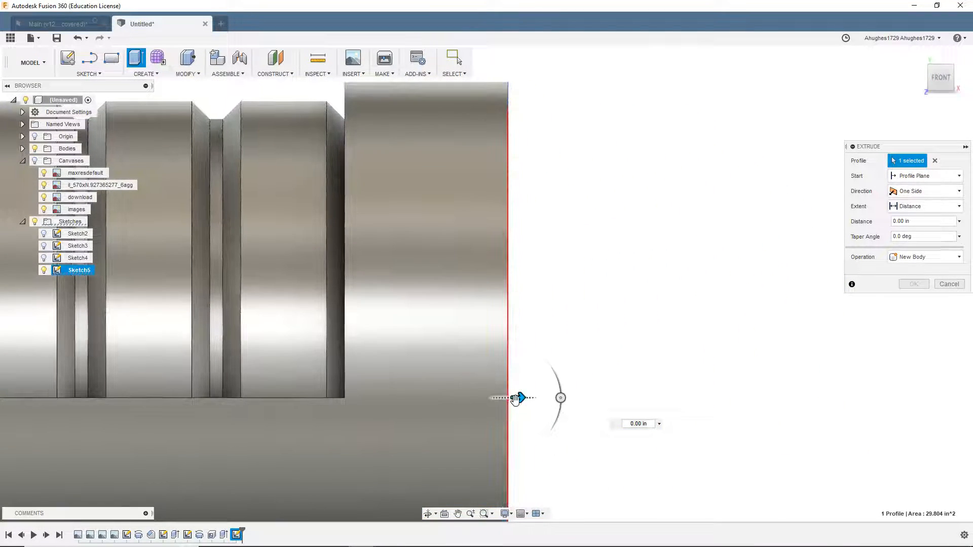
{"action": "left_click_drag", "start_coordinate": [518, 399], "coordinate": [480, 400]}
Examine the clearance between the innermost circle profile and the housing's inner edge, from the end and the side
{"action": "left_click", "coordinate": [960, 80]}
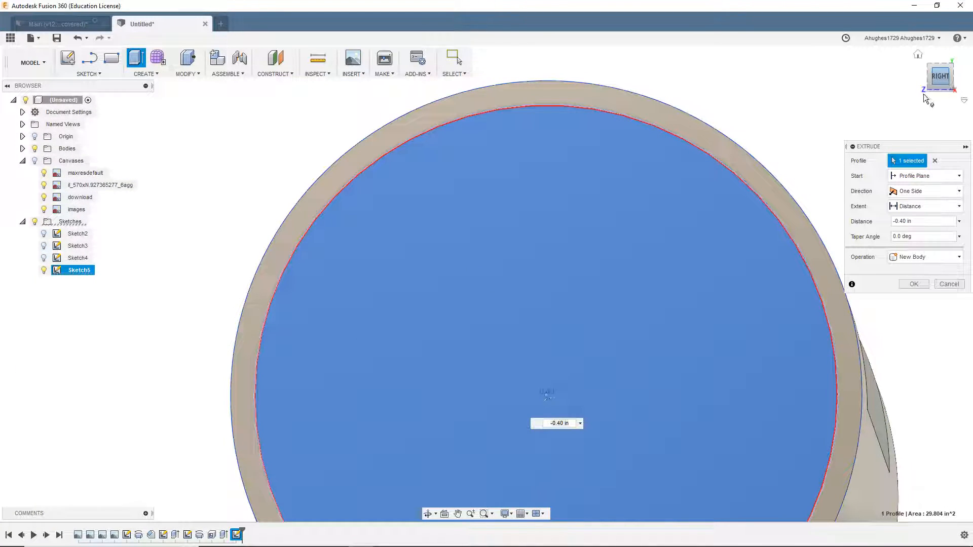
{"action": "scroll", "coordinate": [740, 202], "scroll_direction": "down", "scroll_amount": 4}
{"action": "scroll", "coordinate": [535, 206], "scroll_direction": "up", "scroll_amount": 10}
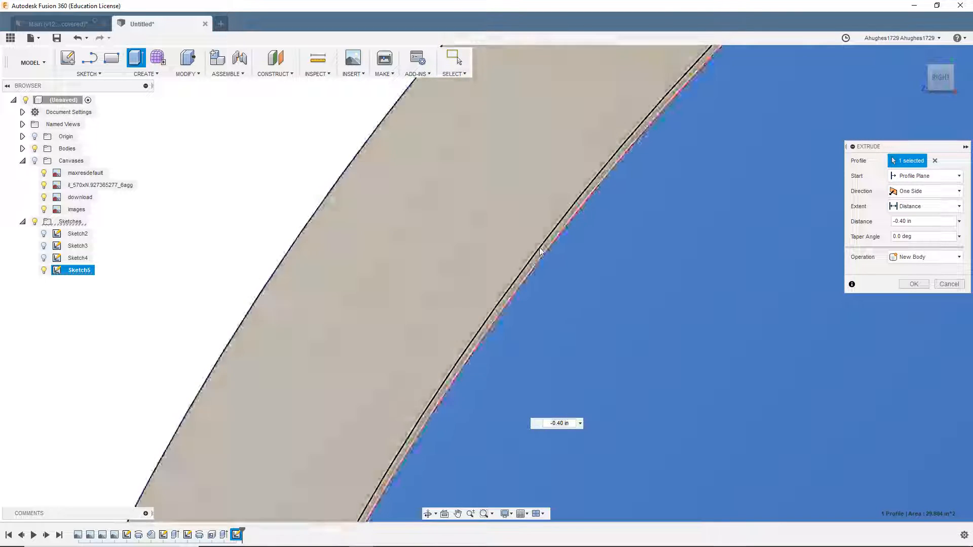
{"action": "scroll", "coordinate": [538, 255], "scroll_direction": "down", "scroll_amount": 2}
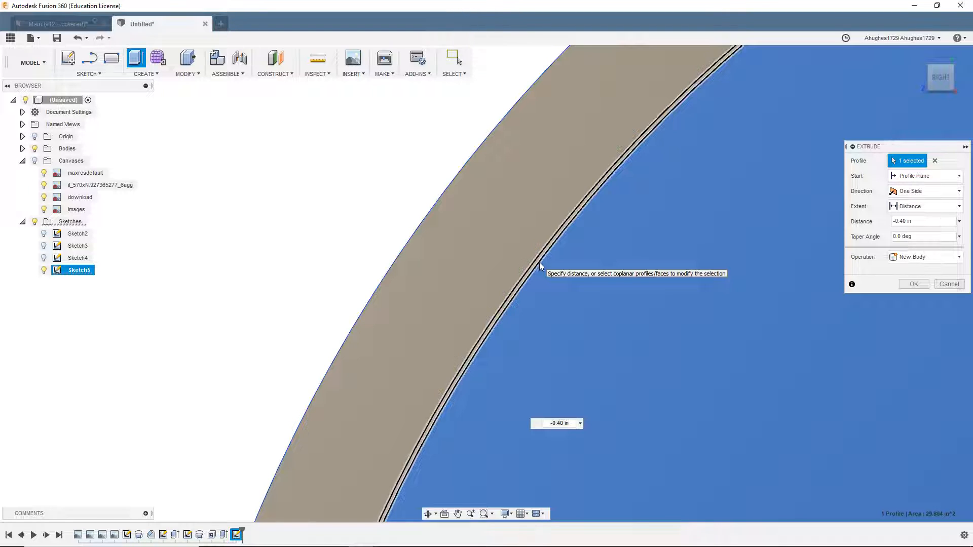
{"action": "scroll", "coordinate": [539, 263], "scroll_direction": "down", "scroll_amount": 2}
{"action": "scroll", "coordinate": [548, 259], "scroll_direction": "up", "scroll_amount": 4}
{"action": "scroll", "coordinate": [570, 263], "scroll_direction": "up", "scroll_amount": 2}
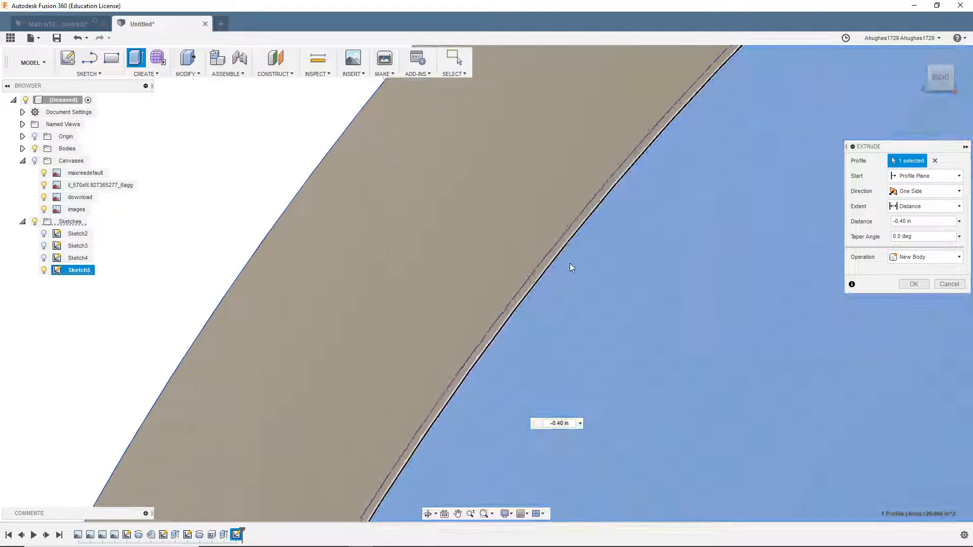
{"action": "scroll", "coordinate": [542, 258], "scroll_direction": "down", "scroll_amount": 3}
{"action": "scroll", "coordinate": [542, 258], "scroll_direction": "down", "scroll_amount": 5}
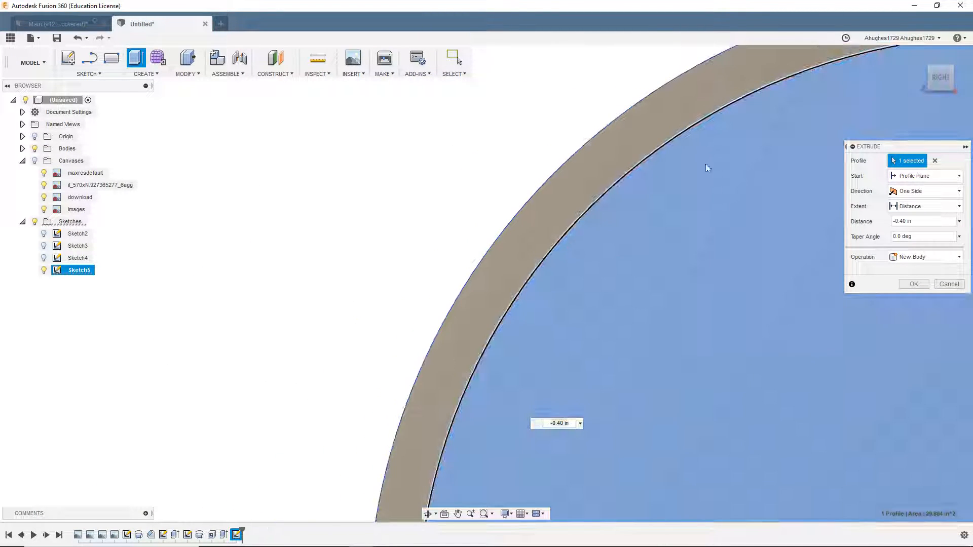
{"action": "scroll", "coordinate": [620, 205], "scroll_direction": "up", "scroll_amount": 4}
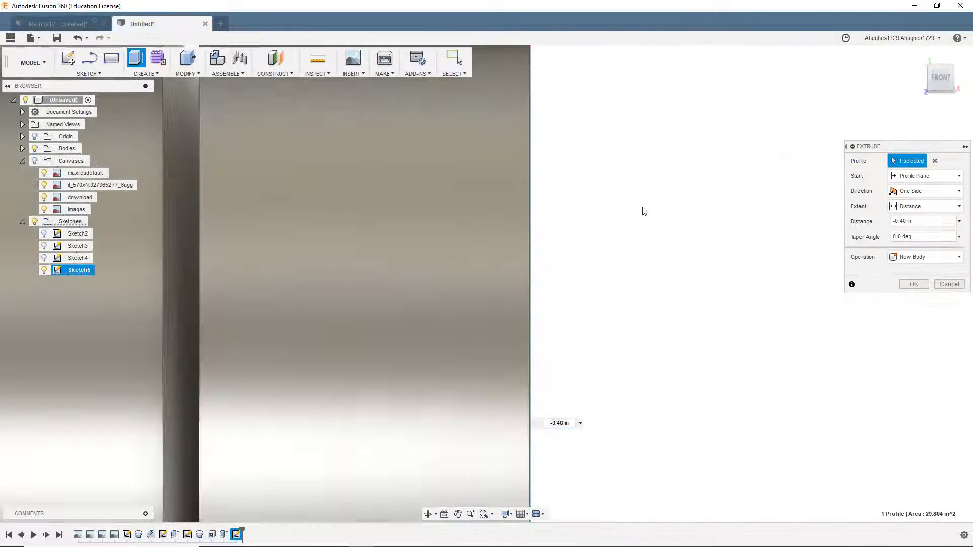
{"action": "scroll", "coordinate": [651, 206], "scroll_direction": "down", "scroll_amount": 3}
{"action": "middle_click_drag", "start_coordinate": [671, 219], "coordinate": [613, 186]}
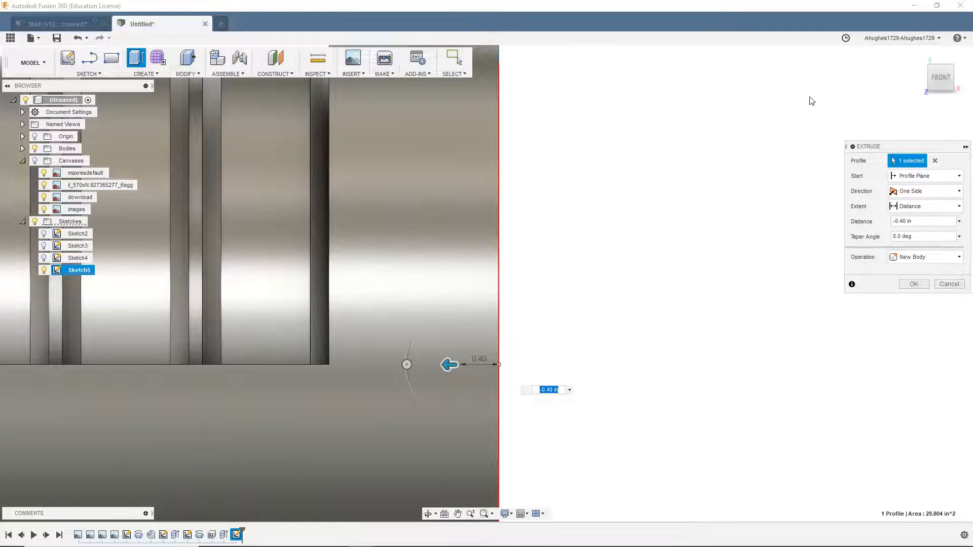
Finish the 0.40 in inward extrusion as a new body separate from the housing
{"action": "left_click", "coordinate": [34, 148]}
{"action": "left_click", "coordinate": [35, 148]}
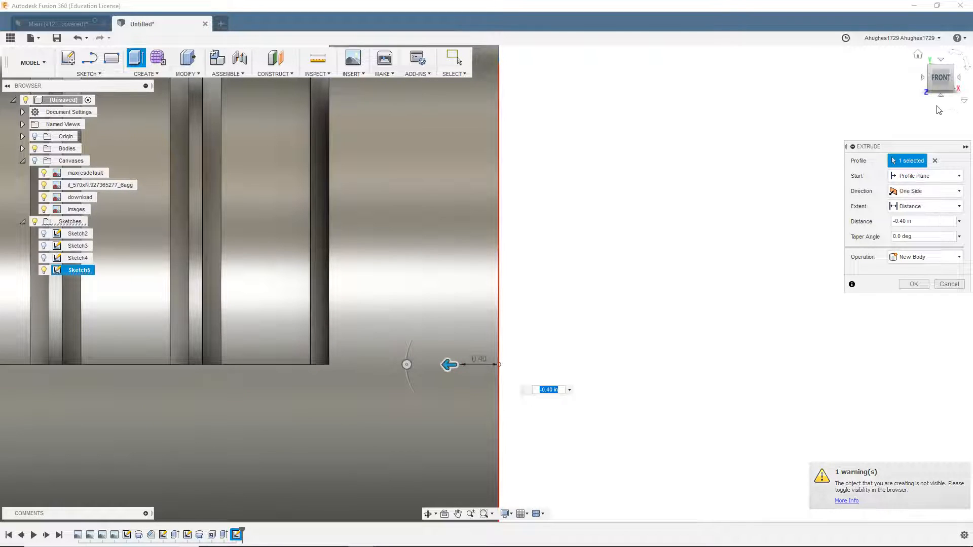
{"action": "left_click_drag", "start_coordinate": [941, 82], "coordinate": [928, 83]}
{"action": "mouse_move", "coordinate": [536, 397]}
{"action": "middle_mouse_down", "text": "shift"}
{"action": "mouse_move", "coordinate": [618, 413]}
{"action": "mouse_move", "coordinate": [656, 449]}
{"action": "mouse_move", "coordinate": [615, 372]}
{"action": "mouse_move", "coordinate": [530, 349]}
{"action": "middle_mouse_up", "text": "shift"}
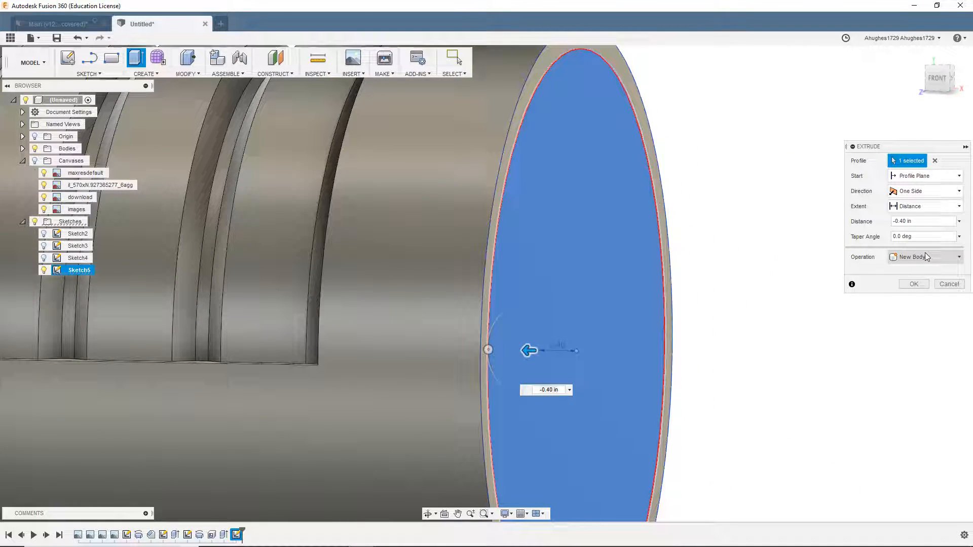
{"action": "left_click", "coordinate": [22, 149]}
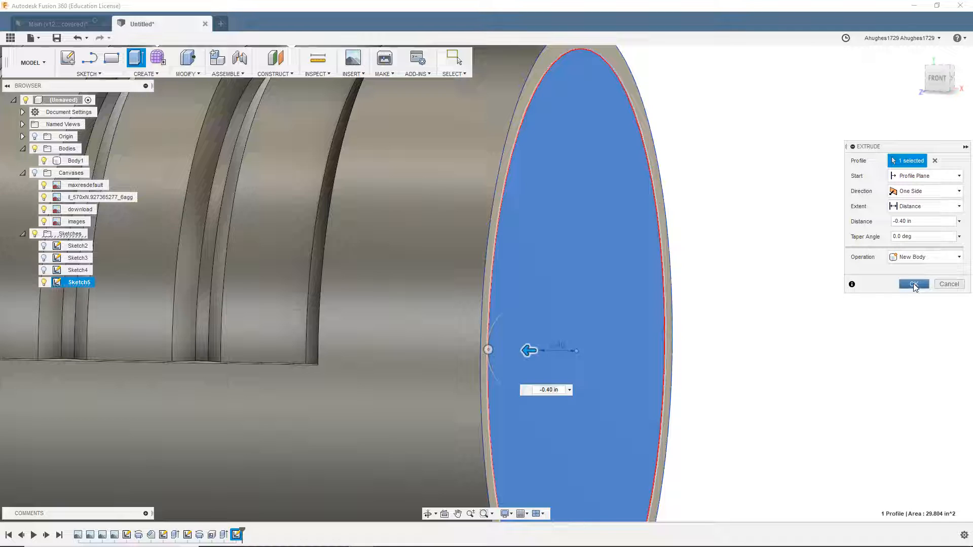
{"action": "left_click", "coordinate": [913, 284]}
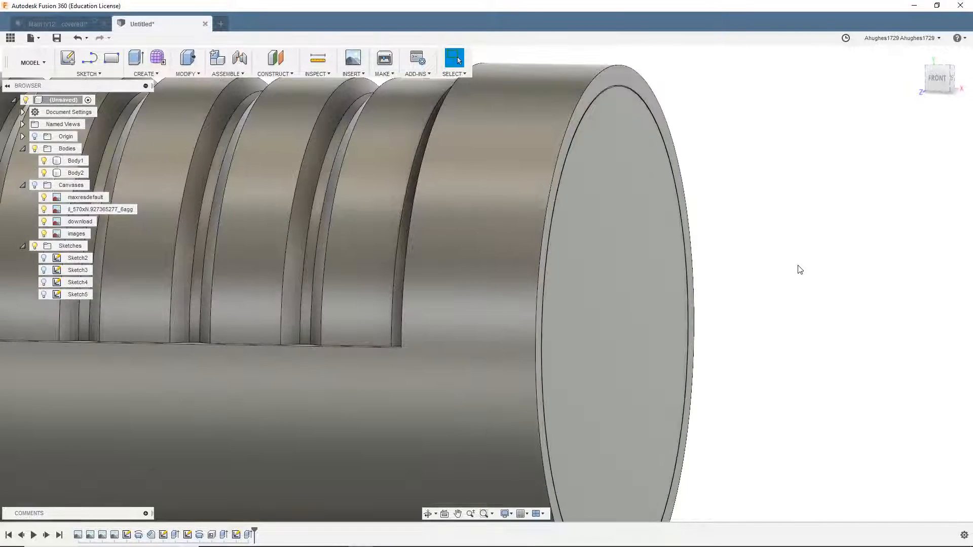
Hide the housing body to inspect the disc on its own, and show the housing again
{"action": "key", "text": "v"}
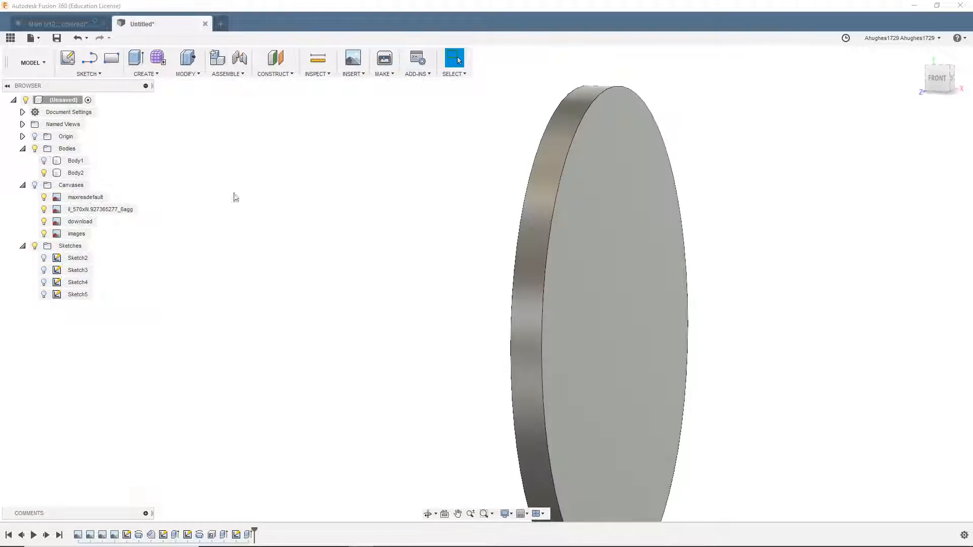
{"action": "left_click_drag", "start_coordinate": [928, 88], "coordinate": [935, 78]}
{"action": "left_click", "coordinate": [935, 77]}
{"action": "left_click", "coordinate": [45, 160]}
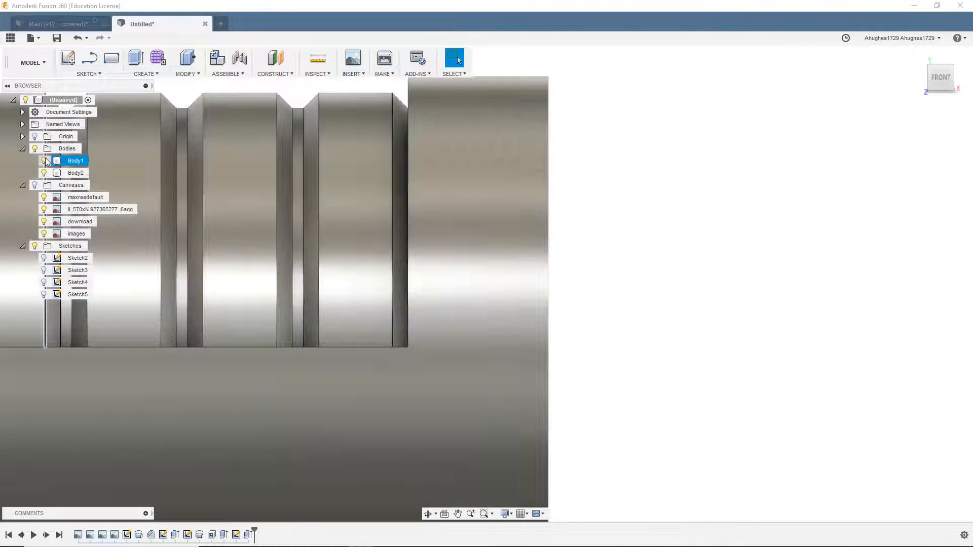
Start another Extrude, show the end-face circle sketch and select the centre, thin gap and outer ring profiles together
{"action": "scroll", "coordinate": [542, 243], "scroll_direction": "down", "scroll_amount": 3}
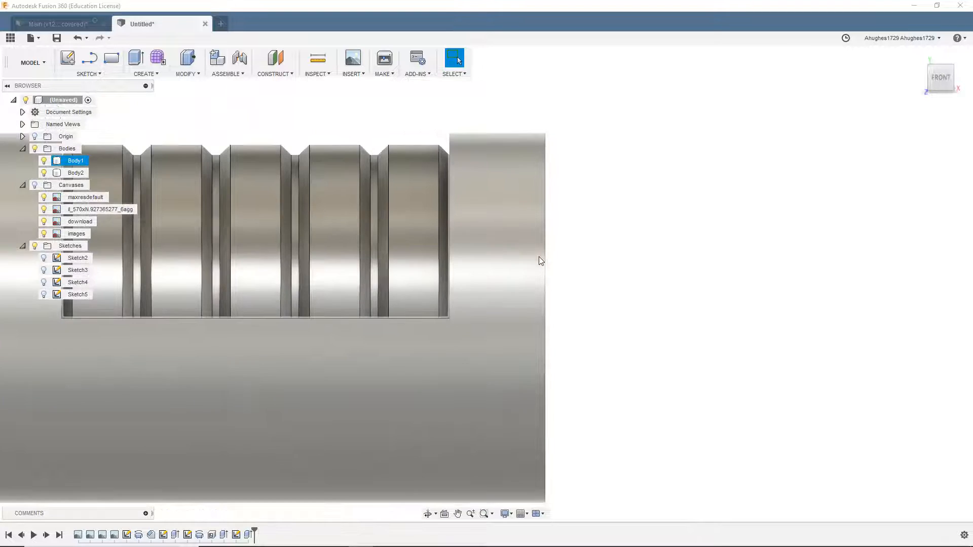
{"action": "middle_click_drag", "start_coordinate": [699, 257], "coordinate": [598, 243]}
{"action": "left_click_drag", "start_coordinate": [937, 91], "coordinate": [542, 109]}
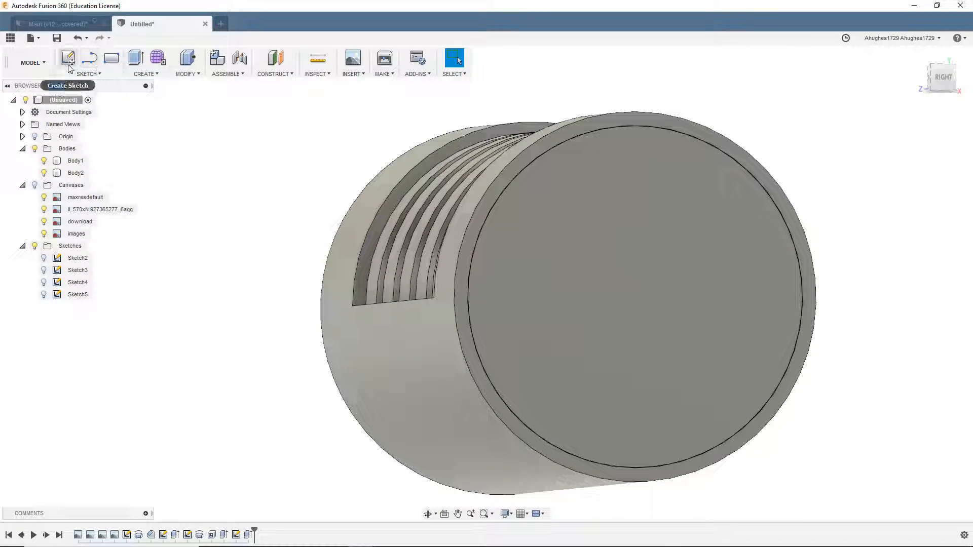
{"action": "left_click", "coordinate": [136, 58]}
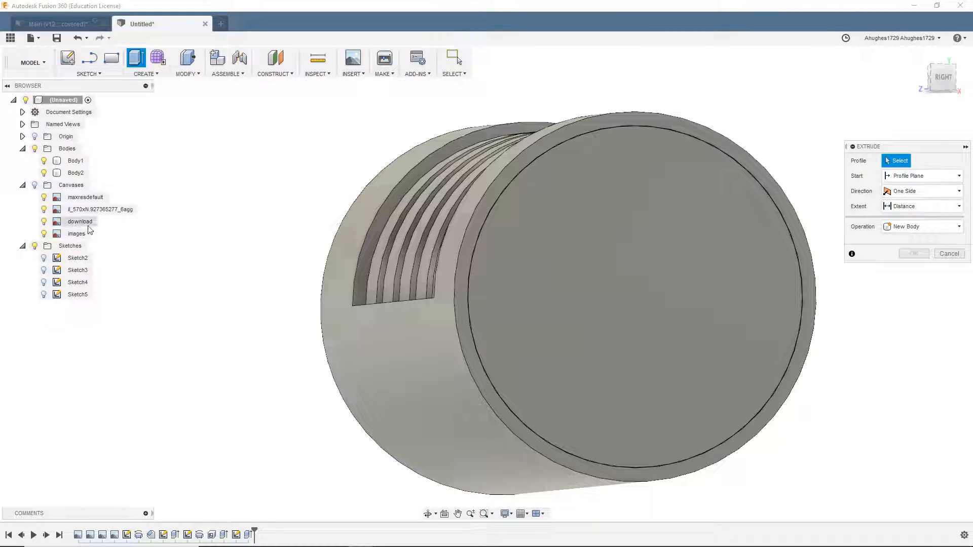
{"action": "left_click", "coordinate": [43, 294]}
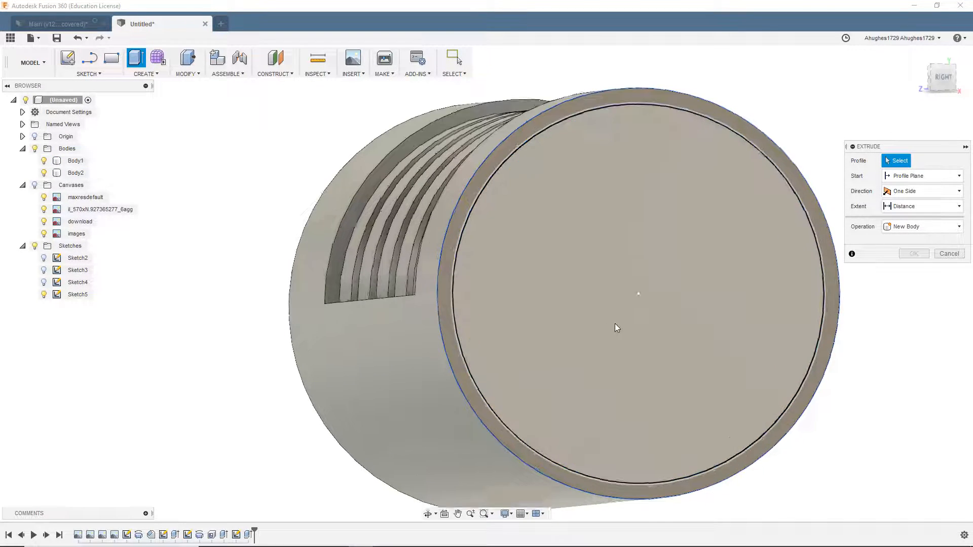
{"action": "scroll", "coordinate": [623, 319], "scroll_direction": "up", "scroll_amount": 4}
{"action": "left_click", "coordinate": [627, 316]}
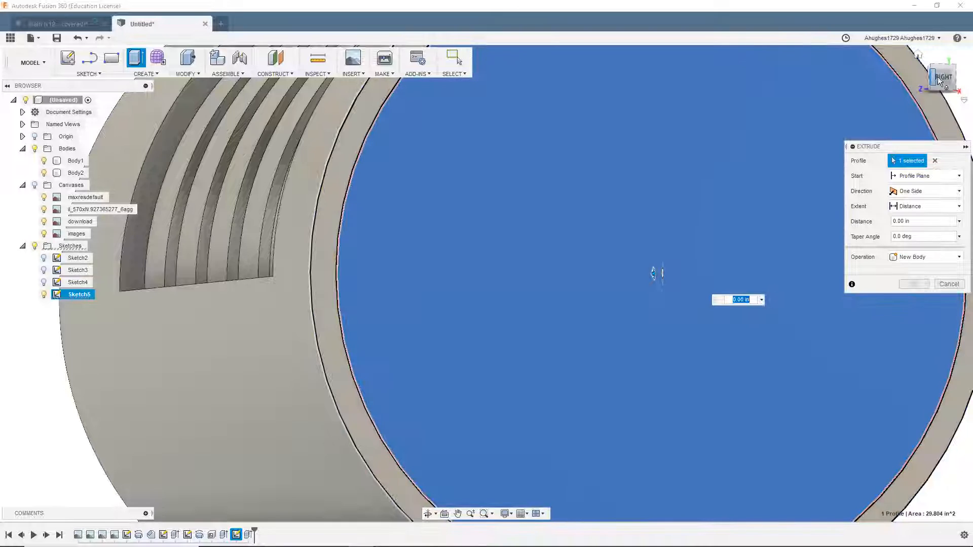
{"action": "scroll", "coordinate": [364, 245], "scroll_direction": "up", "scroll_amount": 5}
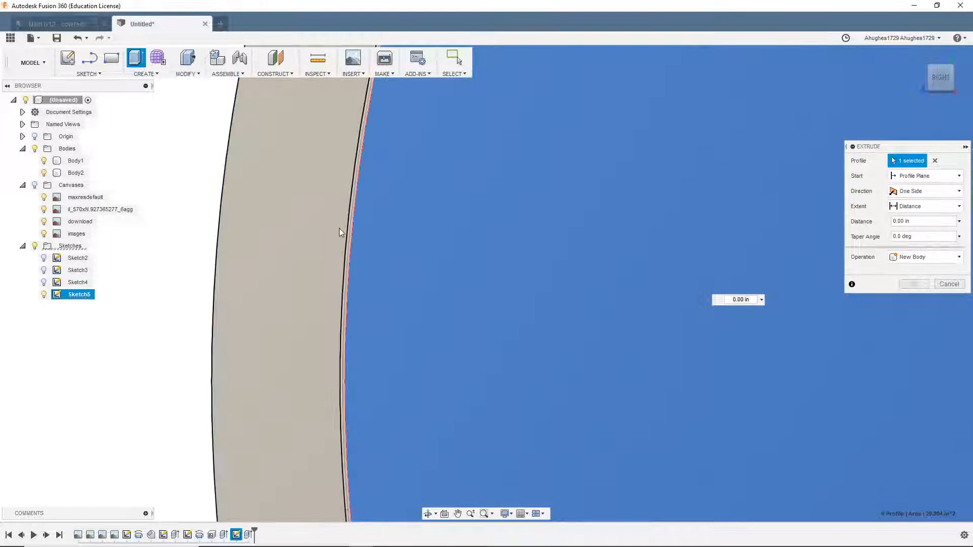
{"action": "left_click", "coordinate": [320, 227]}
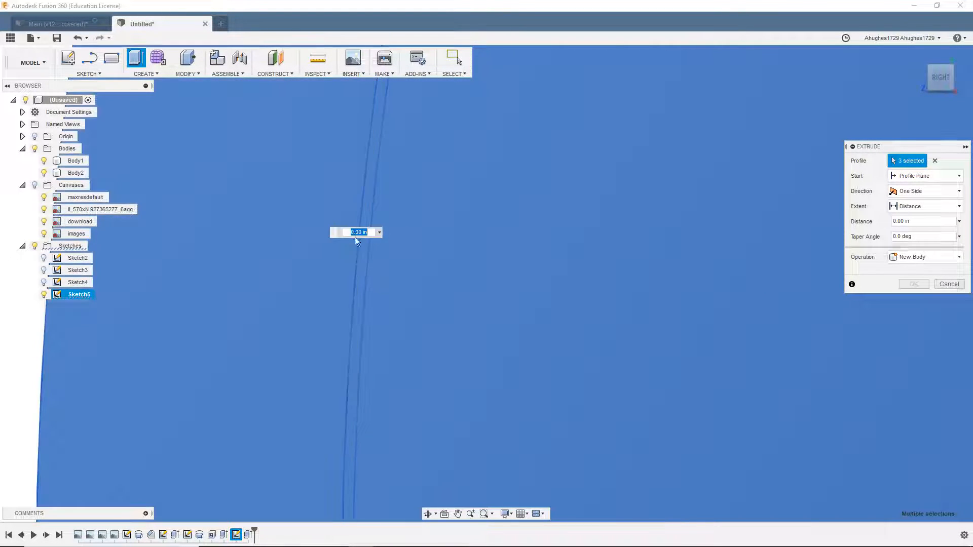
{"action": "scroll", "coordinate": [239, 279], "scroll_direction": "down", "scroll_amount": 5}
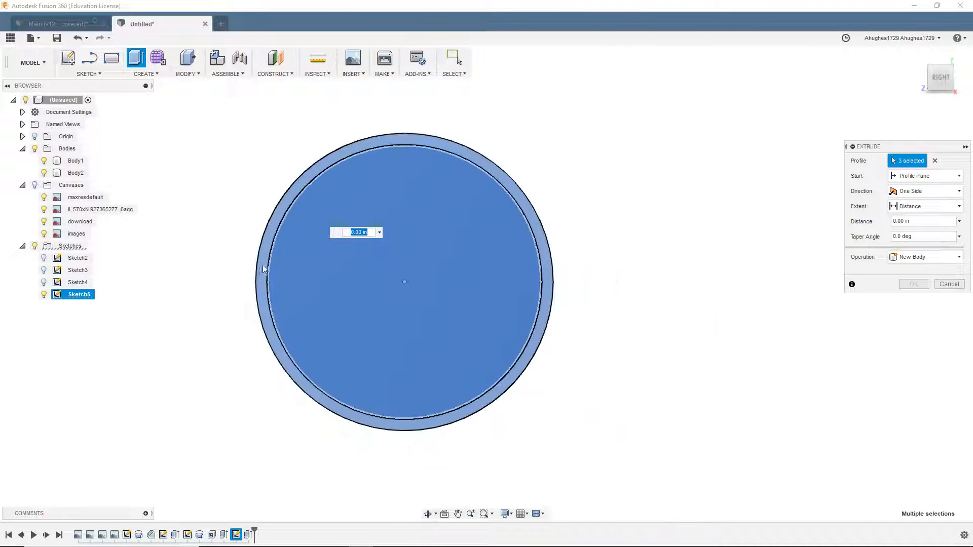
Extrude the three profiles 0.25 in outward and join them to the disc only, with the housing hidden
{"action": "left_click", "coordinate": [949, 80]}
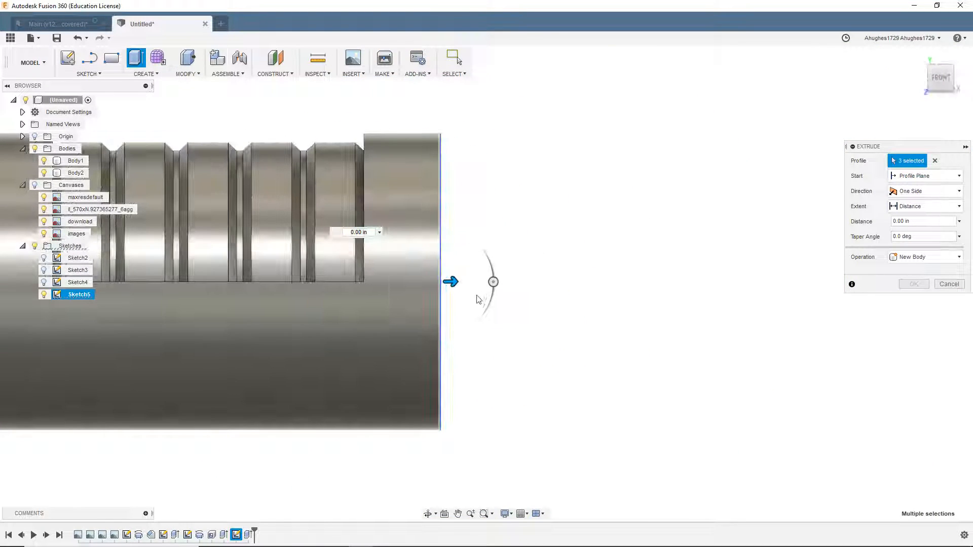
{"action": "left_click_drag", "start_coordinate": [452, 282], "coordinate": [467, 285]}
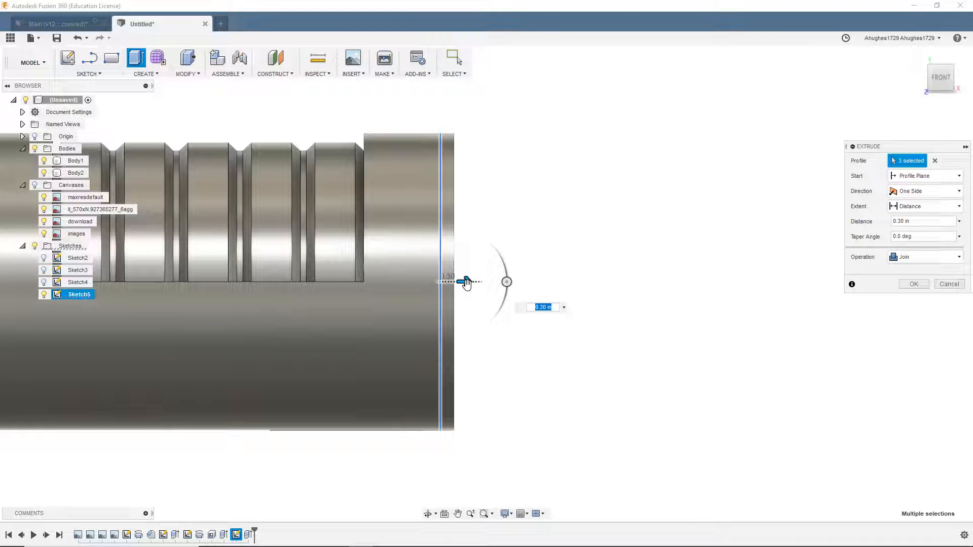
{"action": "type", "text": ".25"}
{"action": "key", "text": "Return"}
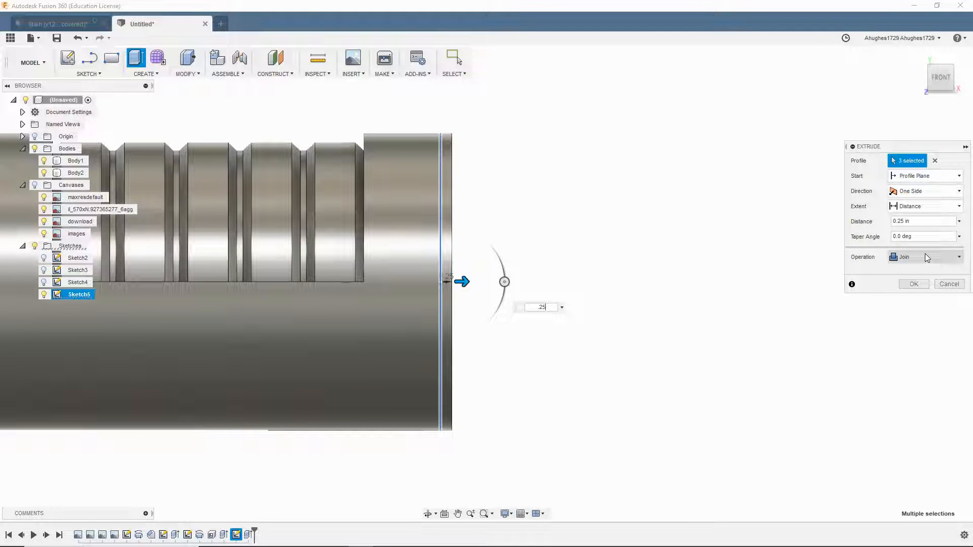
{"action": "left_click", "coordinate": [44, 160]}
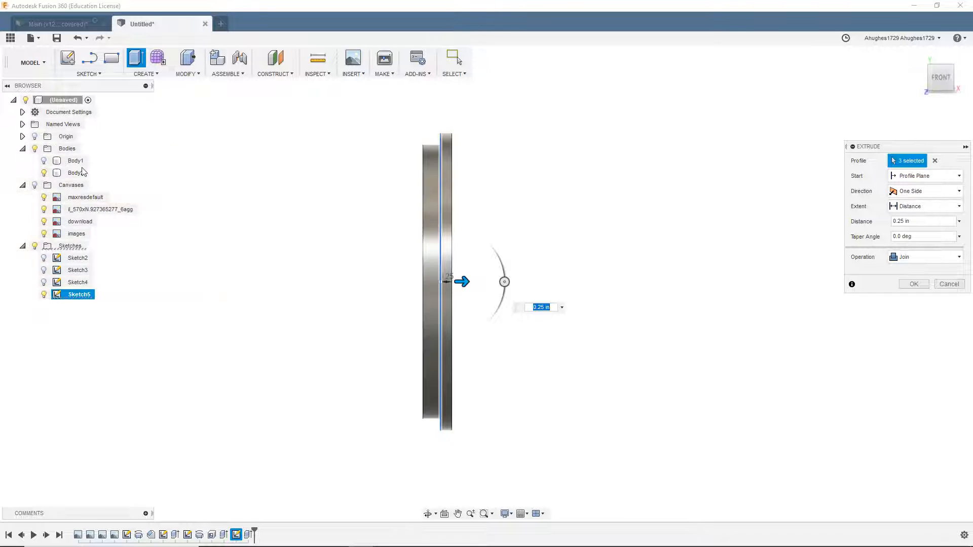
{"action": "left_click", "coordinate": [914, 283]}
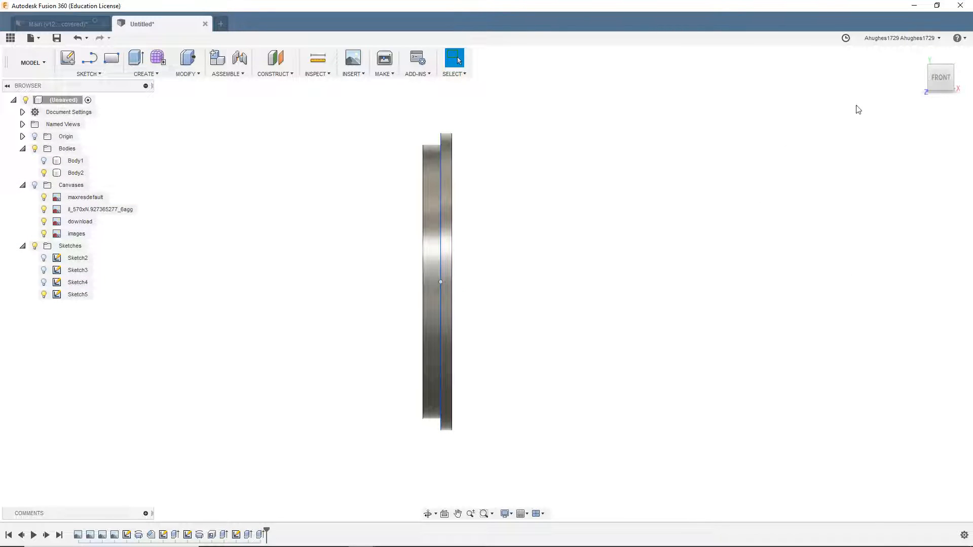
Hide the end-face circle sketch, check the stepped cap from both sides and show the housing again
{"action": "mouse_move", "coordinate": [816, 127]}
{"action": "middle_mouse_down", "text": "shift"}
{"action": "mouse_move", "coordinate": [684, 146]}
{"action": "mouse_move", "coordinate": [461, 208]}
{"action": "middle_mouse_up", "text": "shift"}
{"action": "left_click", "coordinate": [45, 295]}
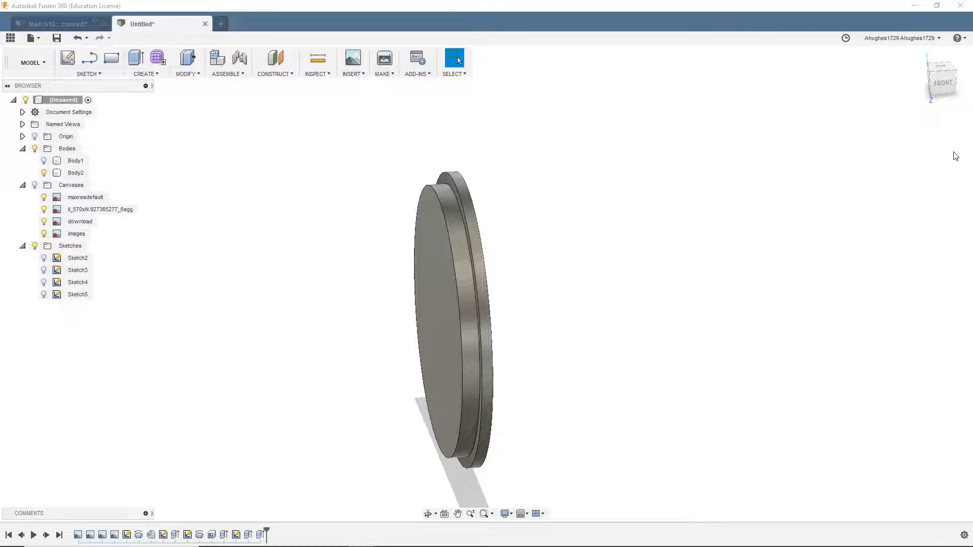
{"action": "mouse_move", "coordinate": [946, 87]}
{"action": "left_mouse_down"}
{"action": "mouse_move", "coordinate": [958, 85]}
{"action": "mouse_move", "coordinate": [954, 71]}
{"action": "mouse_move", "coordinate": [881, 69]}
{"action": "mouse_move", "coordinate": [932, 71]}
{"action": "left_mouse_up"}
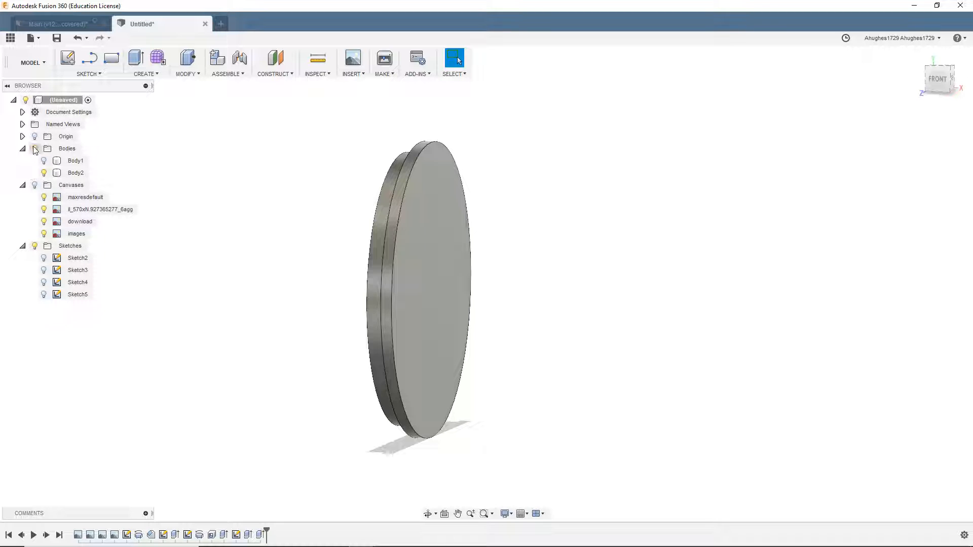
{"action": "left_click", "coordinate": [44, 161]}
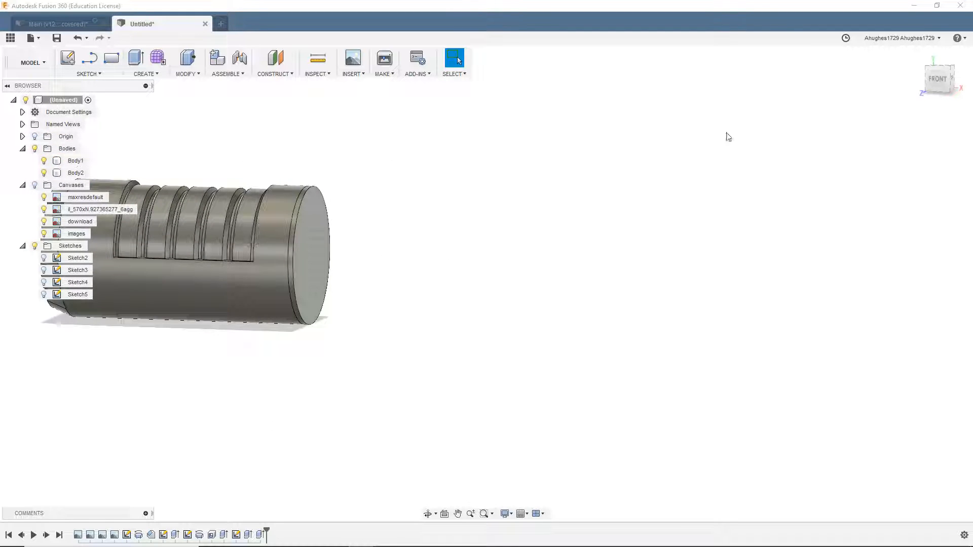
Hide the housing body in the front view, leaving the stepped cap against the reference canvas
{"action": "middle_click_drag", "start_coordinate": [506, 134], "coordinate": [627, 152]}
{"action": "scroll", "coordinate": [273, 178], "scroll_direction": "down", "scroll_amount": 1}
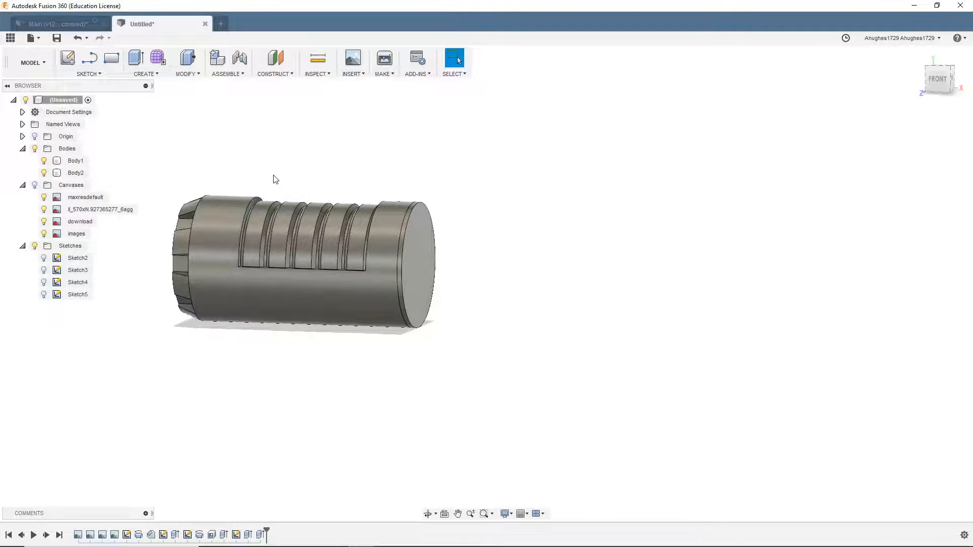
{"action": "left_click", "coordinate": [936, 80]}
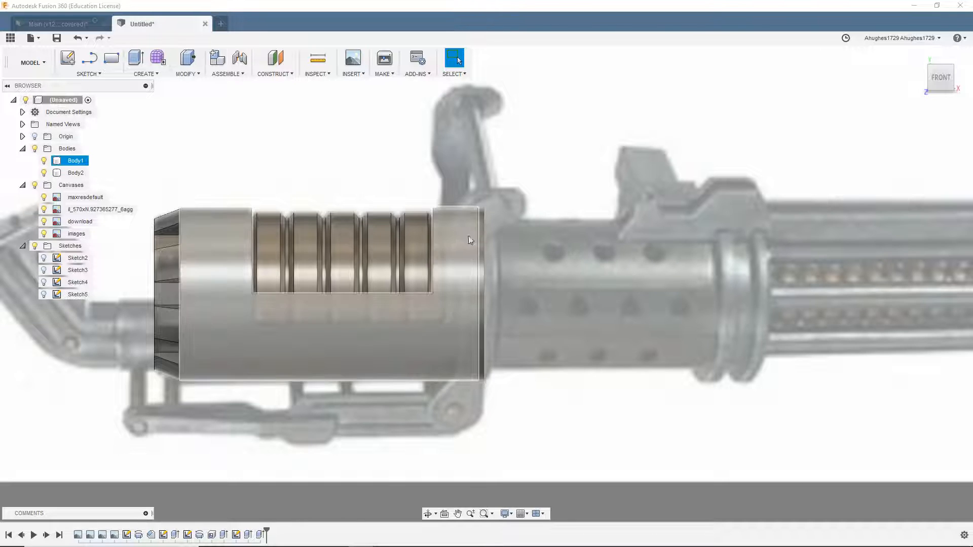
{"action": "left_click", "coordinate": [481, 309]}
{"action": "left_click", "coordinate": [43, 160]}
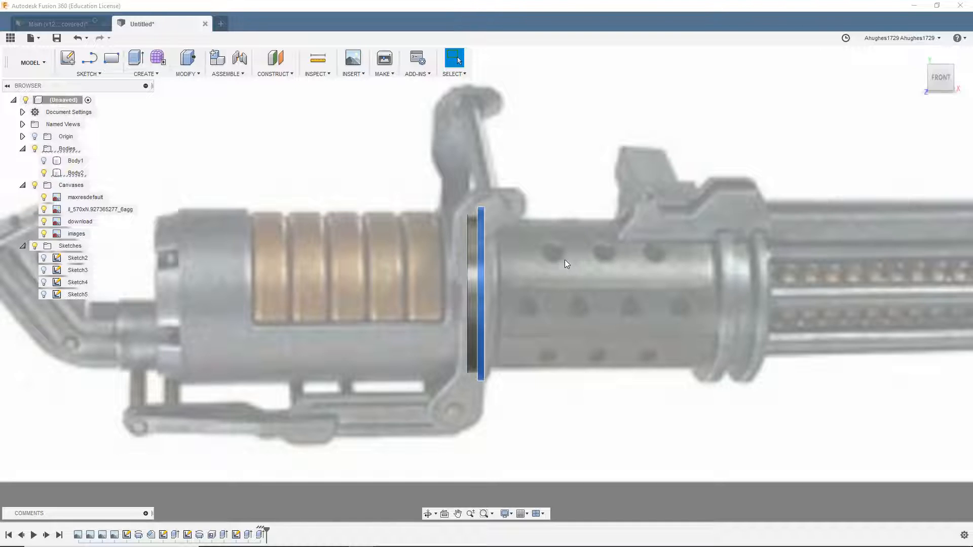
{"action": "left_click", "coordinate": [550, 223]}
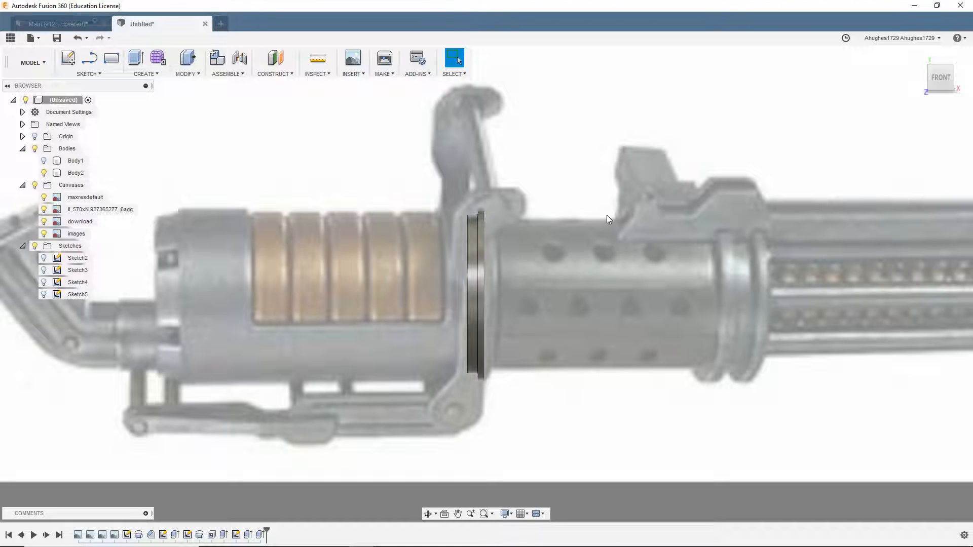
Start a sketch on the front plane and draw a horizontal axis line from the origin back past the cap
{"action": "left_click", "coordinate": [76, 63]}
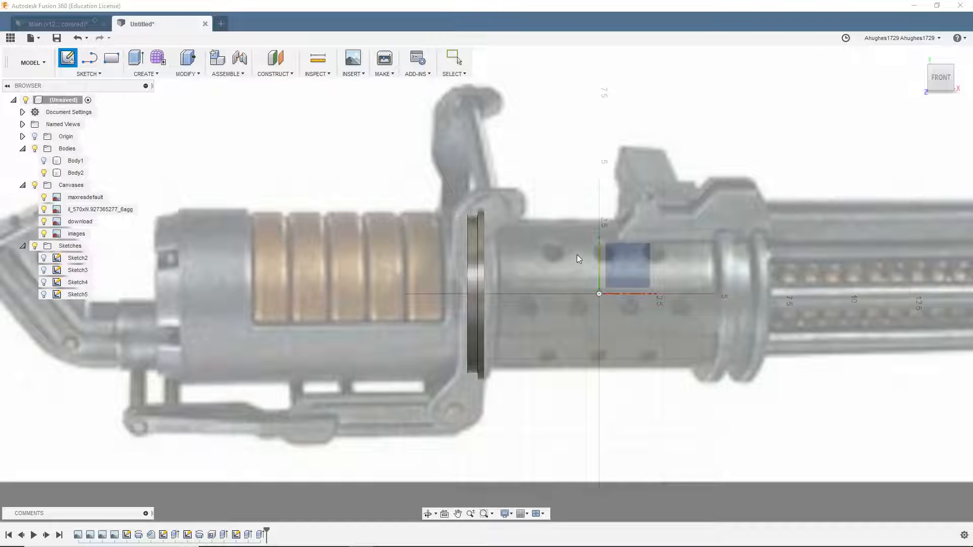
{"action": "left_click", "coordinate": [628, 263]}
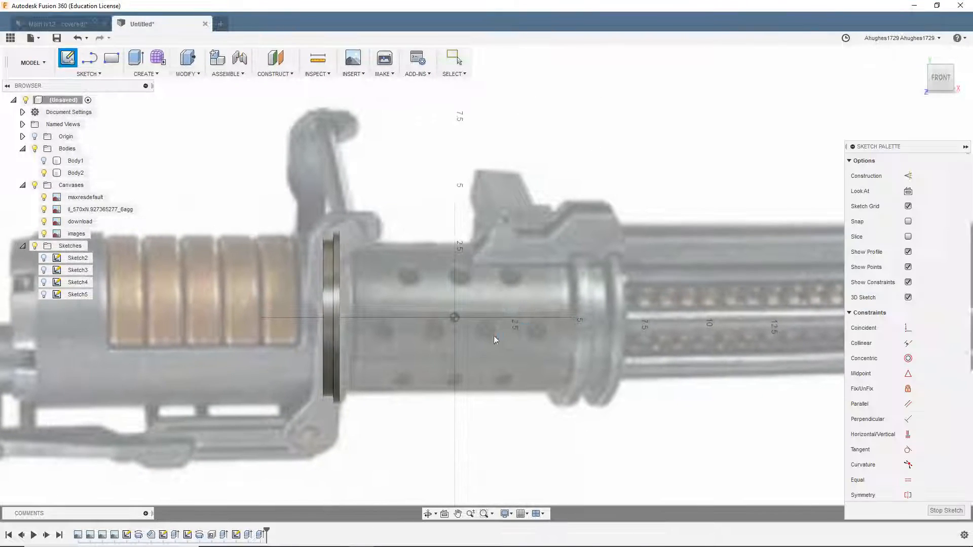
{"action": "key", "text": "l"}
{"action": "left_click", "coordinate": [455, 318]}
{"action": "double_click", "coordinate": [268, 317]}
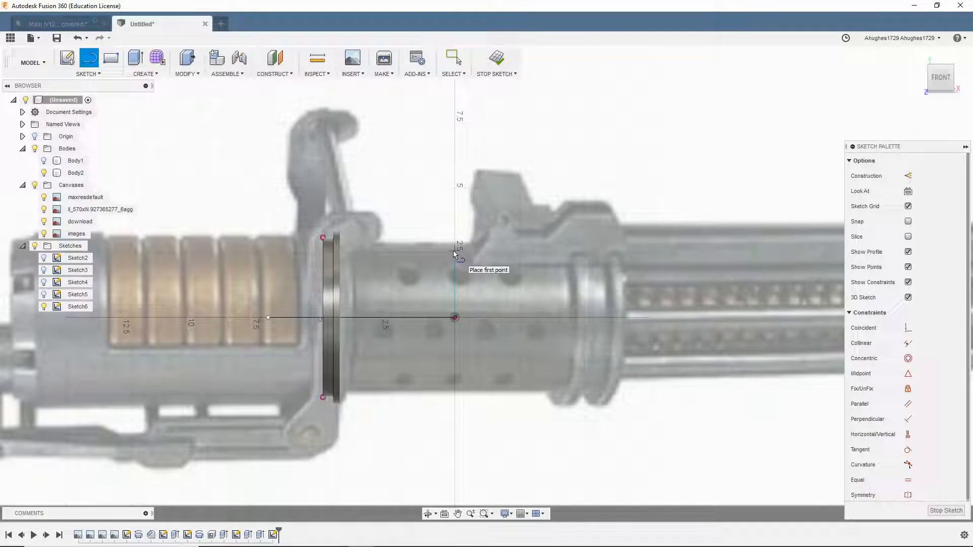
Draw the barrel sleeve's upper edge about 9 in forward from the cap's face, with a vertical line down to the axis
{"action": "left_click", "coordinate": [342, 250]}
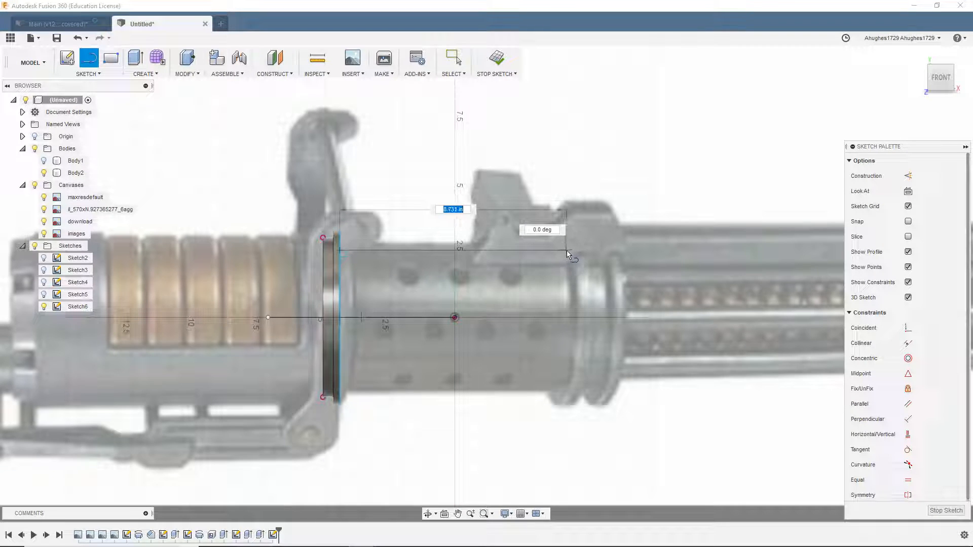
{"action": "left_click", "coordinate": [570, 251]}
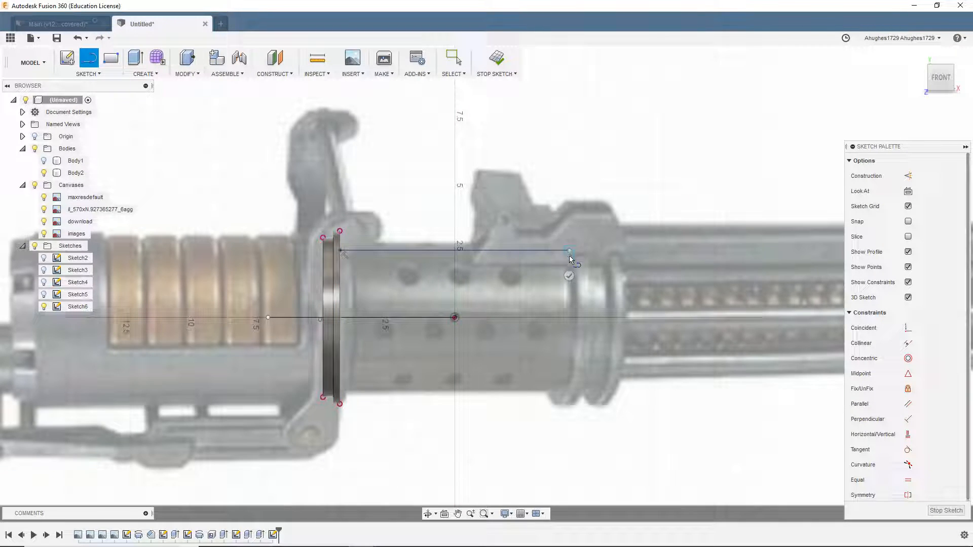
{"action": "left_click", "coordinate": [572, 317]}
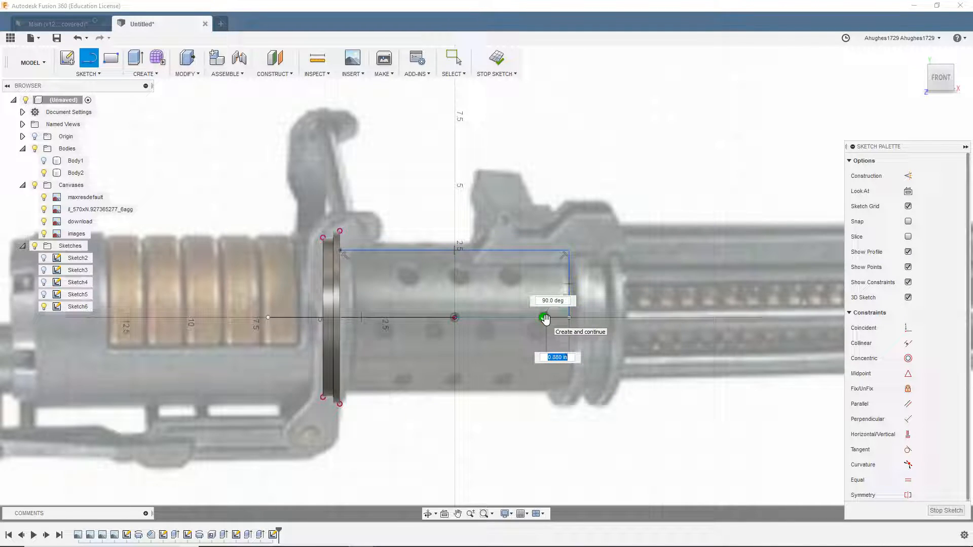
{"action": "key", "text": "Escape"}
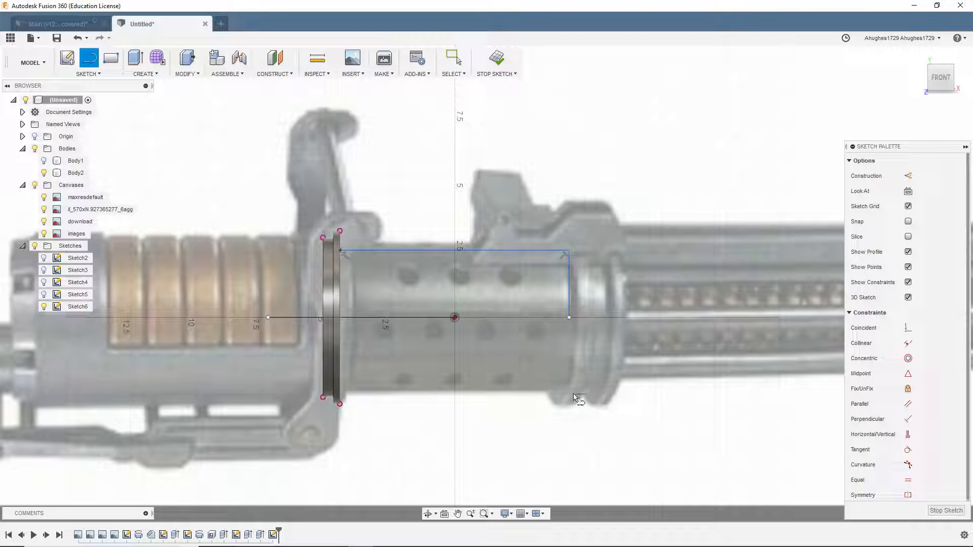
Outline the first ring from the sleeve's front corner: about 0.57 in up, a short edge across and straight down to the axis
{"action": "left_click", "coordinate": [568, 251]}
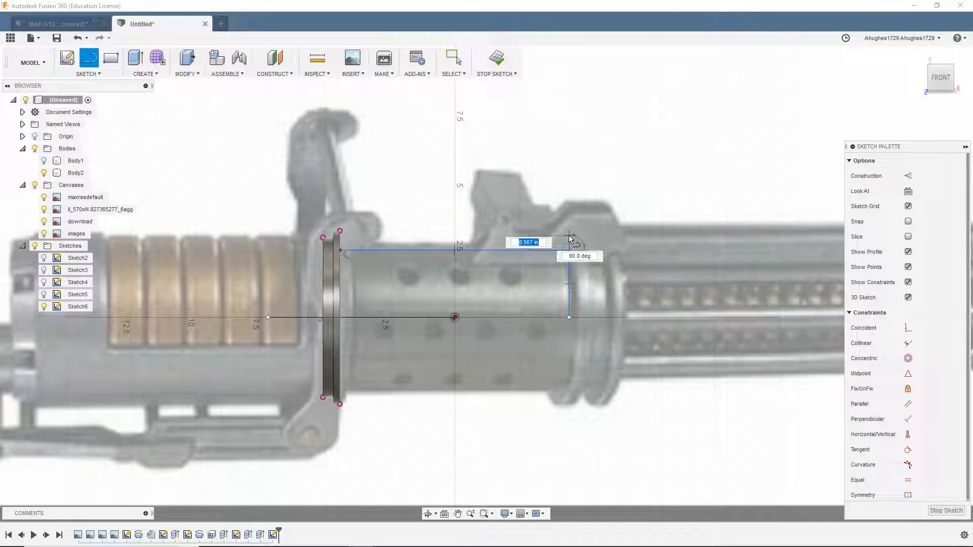
{"action": "left_click", "coordinate": [569, 235]}
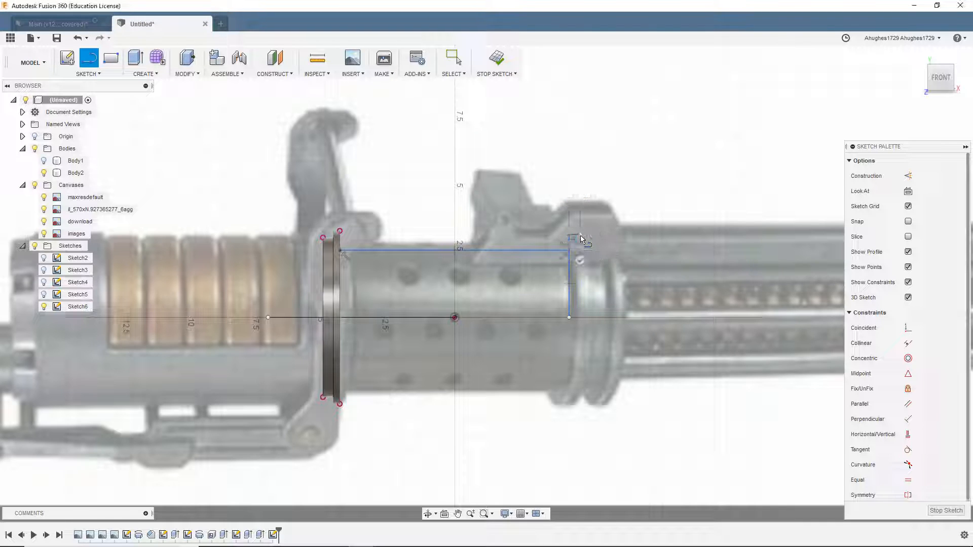
{"action": "left_click", "coordinate": [581, 317]}
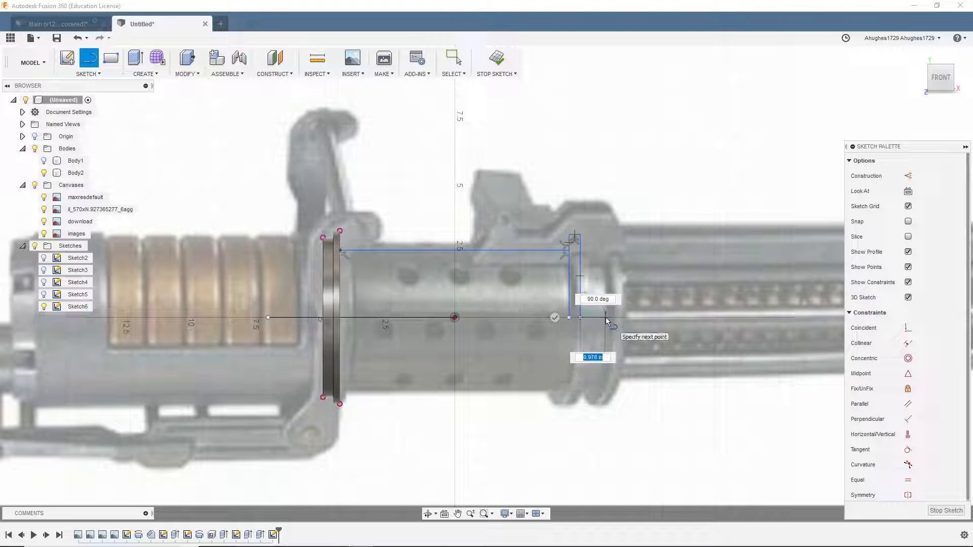
Continue along the axis across the gap and outline a second ring of matching height, about 0.4 in wide, down to the axis
{"action": "left_click", "coordinate": [606, 317]}
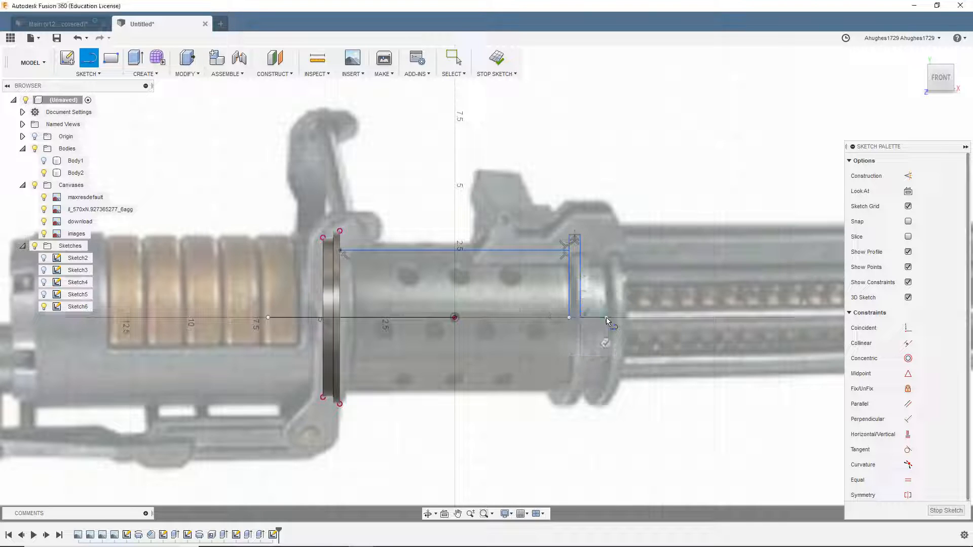
{"action": "left_click", "coordinate": [604, 234]}
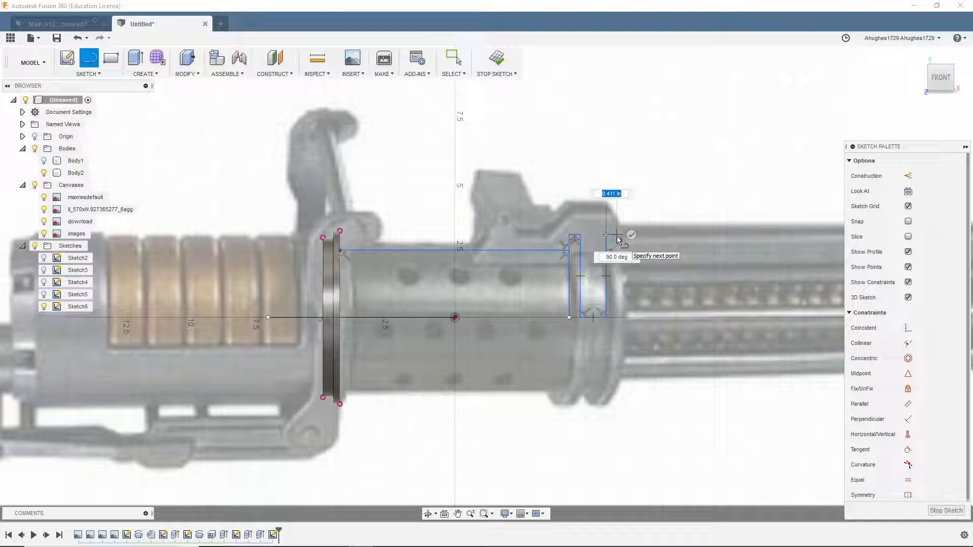
{"action": "left_click", "coordinate": [616, 236]}
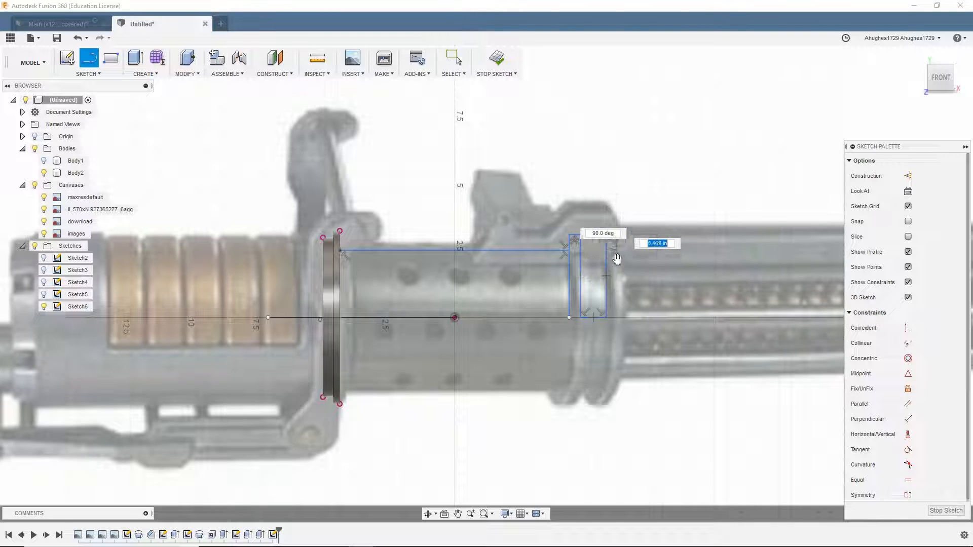
{"action": "left_click", "coordinate": [620, 317]}
{"action": "scroll", "coordinate": [579, 217], "scroll_direction": "up", "scroll_amount": 2}
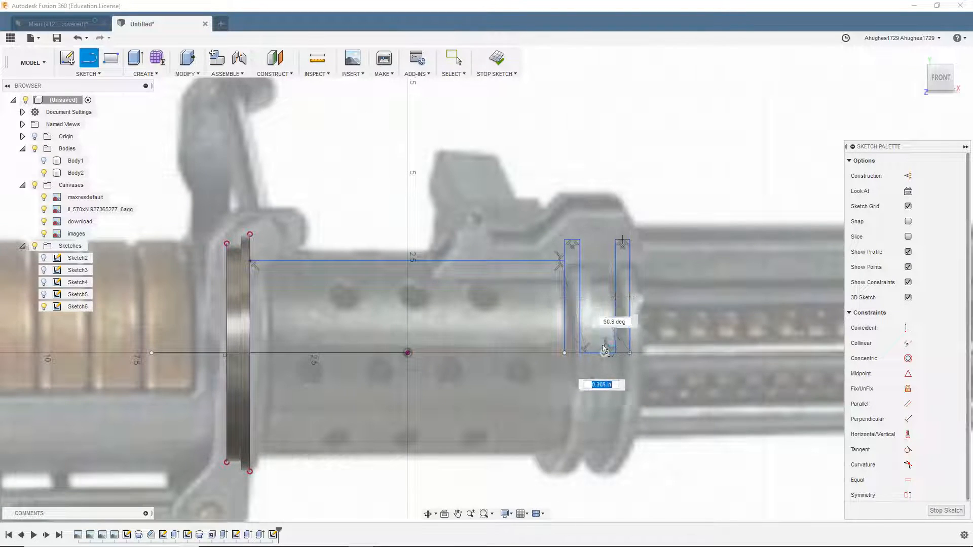
{"action": "left_click", "coordinate": [581, 352]}
Apply an Equal constraint to the upper edges of the two rings so they share the same width
{"action": "scroll", "coordinate": [604, 212], "scroll_direction": "up", "scroll_amount": 2}
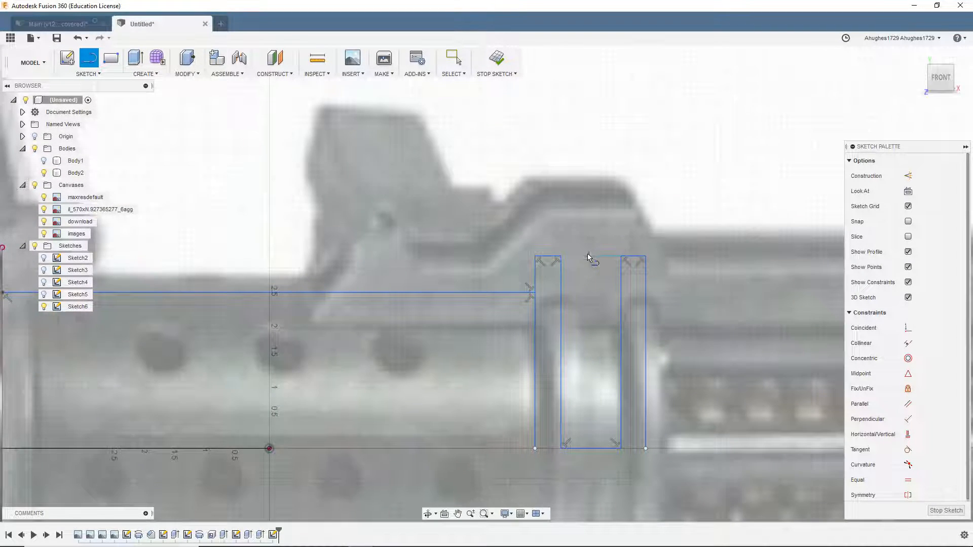
{"action": "key", "text": "Escape"}
{"action": "left_click", "coordinate": [546, 257]}
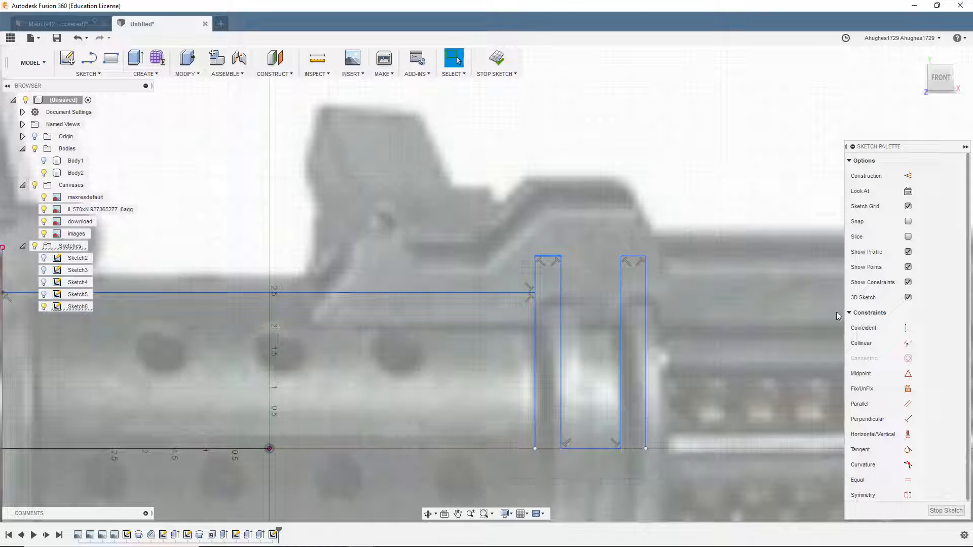
{"action": "scroll", "coordinate": [893, 339], "scroll_direction": "down", "scroll_amount": 1}
{"action": "left_click", "coordinate": [904, 477]}
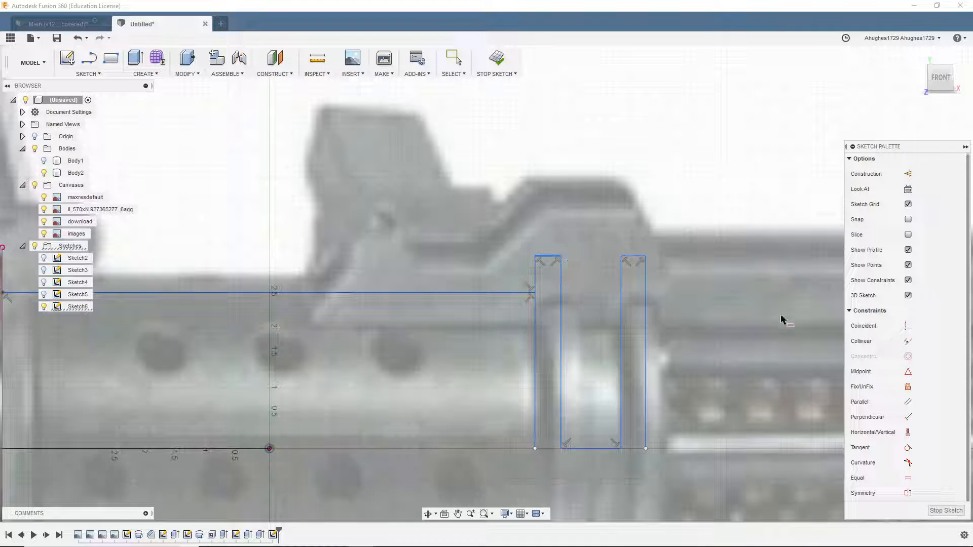
{"action": "left_click", "coordinate": [631, 260]}
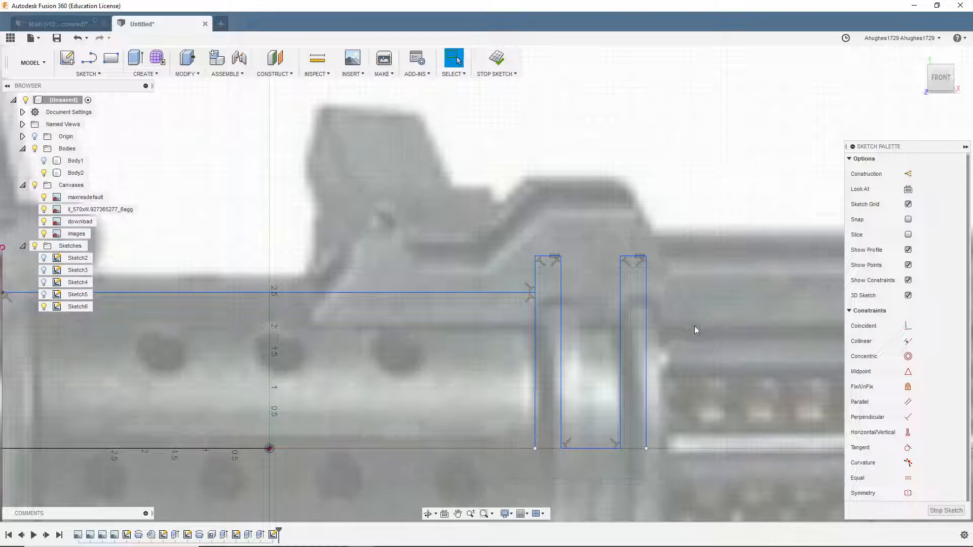
Close the profiles with an axis line from the origin to the front ring and a line bridging the rings at sleeve height, and finish the sketch
{"action": "scroll", "coordinate": [583, 348], "scroll_direction": "down", "scroll_amount": 2}
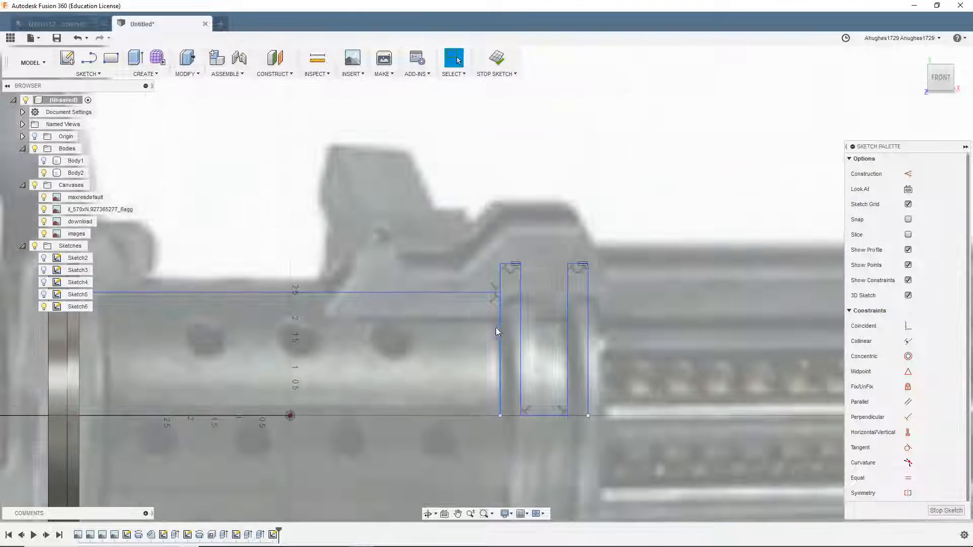
{"action": "middle_click_drag", "start_coordinate": [433, 321], "coordinate": [490, 308]}
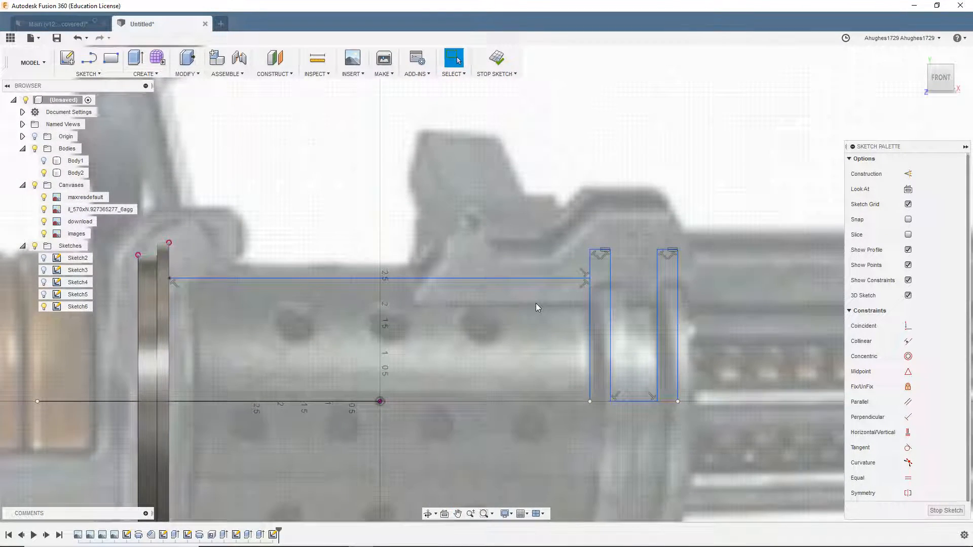
{"action": "key", "text": "l"}
{"action": "left_click", "coordinate": [380, 401]}
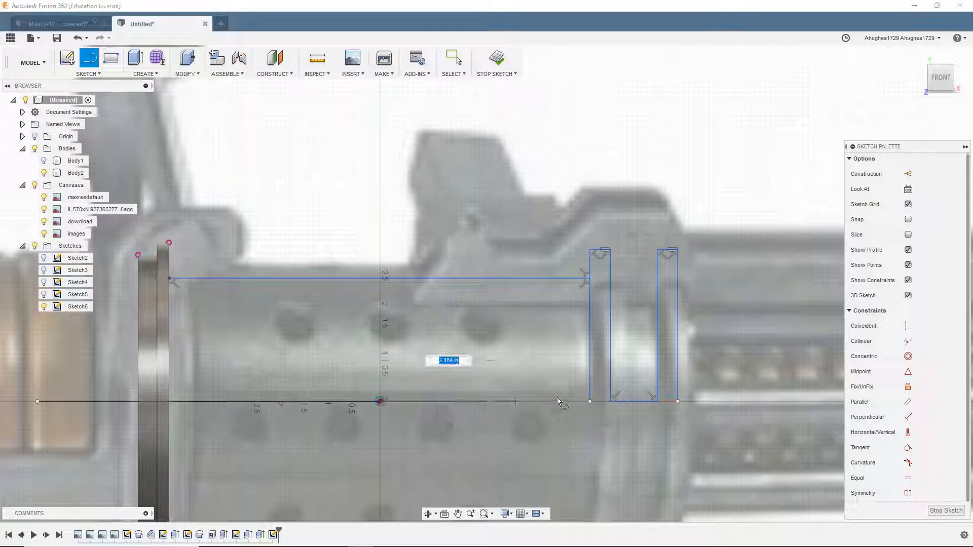
{"action": "left_click", "coordinate": [677, 401]}
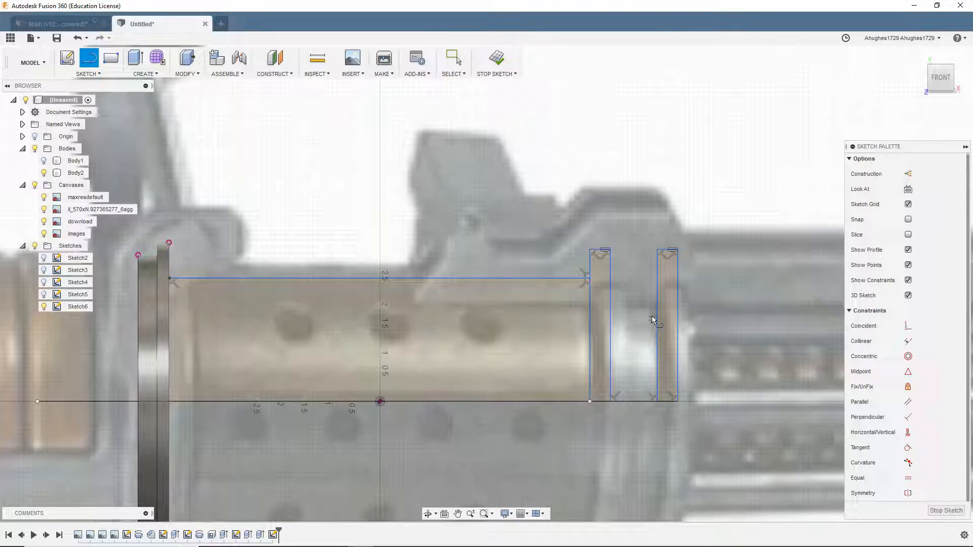
{"action": "left_click", "coordinate": [611, 278]}
{"action": "left_click", "coordinate": [656, 279]}
{"action": "scroll", "coordinate": [455, 314], "scroll_direction": "down", "scroll_amount": 2}
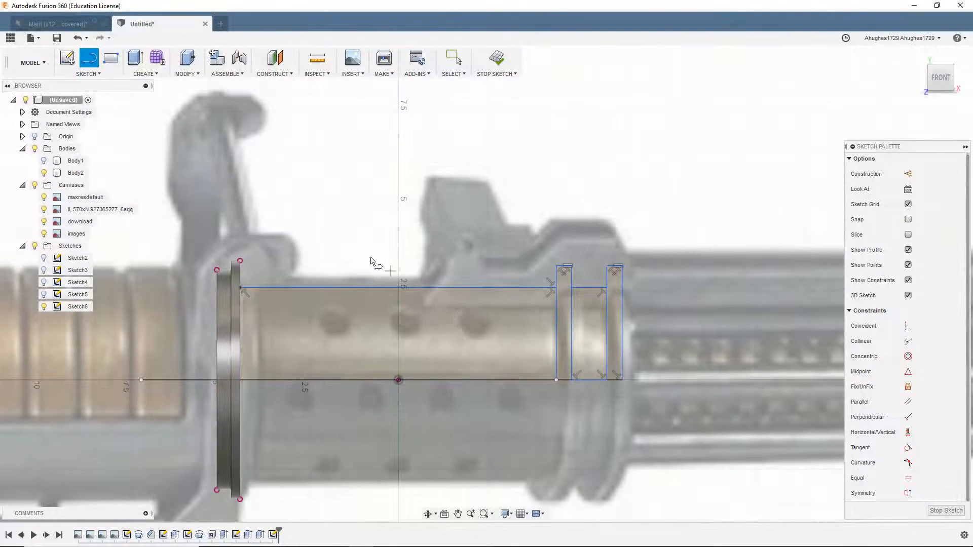
{"action": "left_click", "coordinate": [944, 511]}
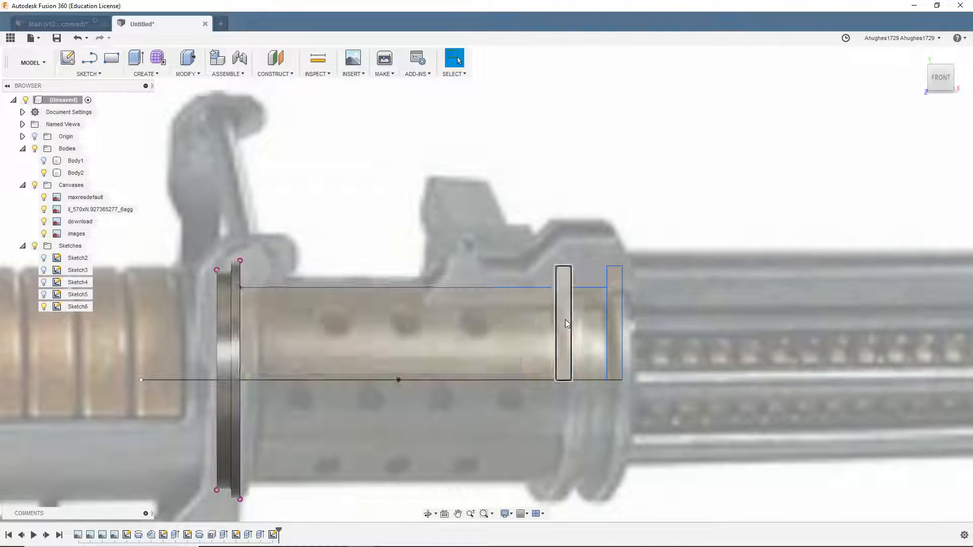
Start a Revolve and select the sleeve, first ring, gap and second ring profiles
{"action": "left_click", "coordinate": [146, 74]}
{"action": "left_click", "coordinate": [146, 123]}
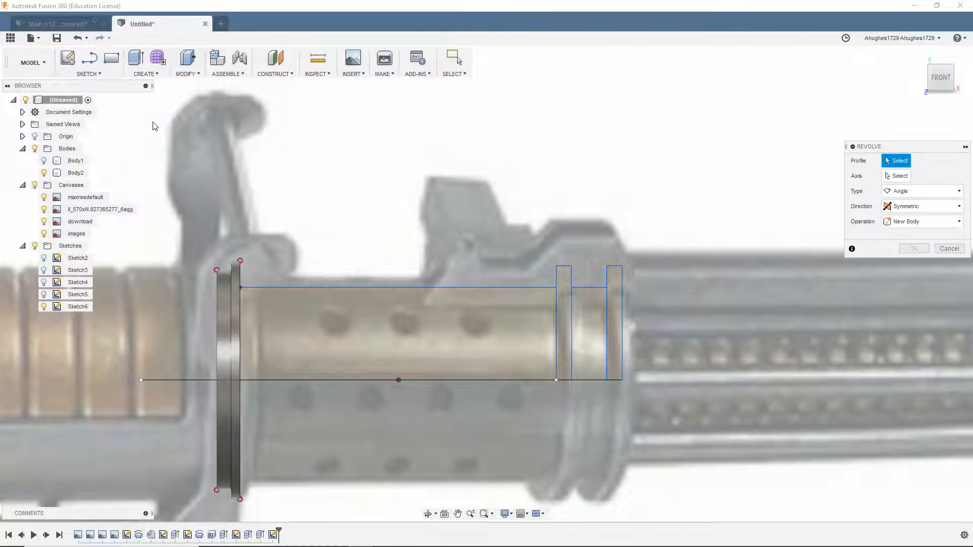
{"action": "left_click", "coordinate": [507, 315]}
{"action": "left_click", "coordinate": [566, 314]}
{"action": "left_click", "coordinate": [589, 315]}
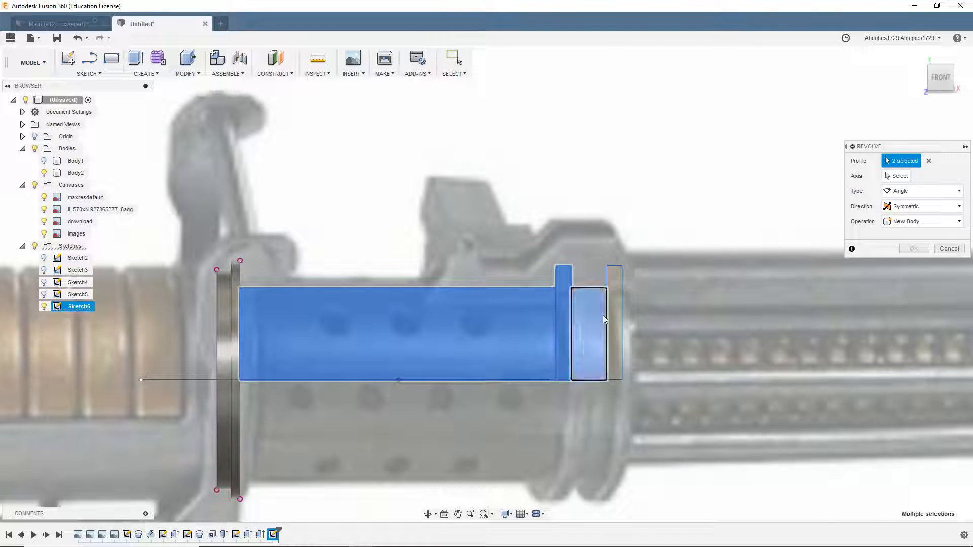
{"action": "left_click", "coordinate": [614, 316]}
{"action": "left_click", "coordinate": [897, 176]}
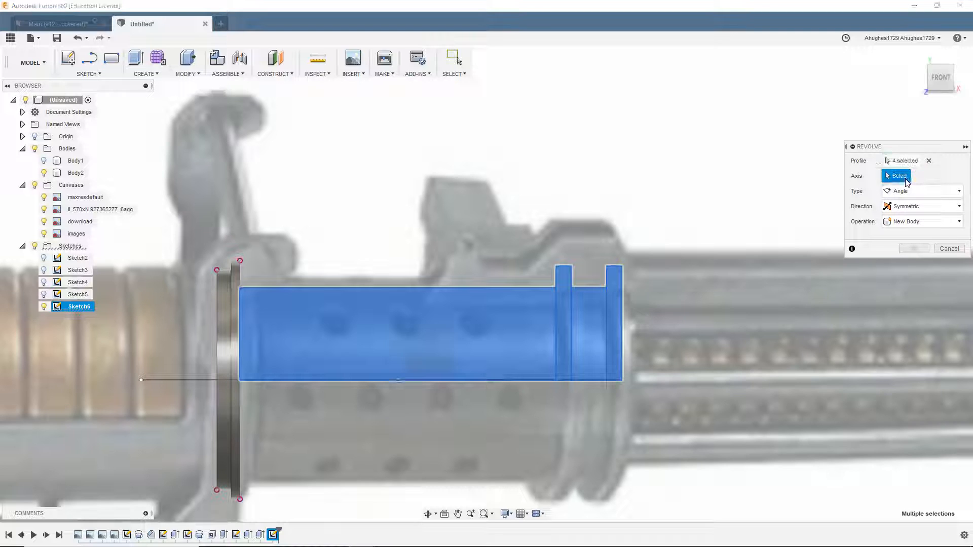
{"action": "left_click", "coordinate": [257, 380]}
{"action": "scroll", "coordinate": [381, 361], "scroll_direction": "down", "scroll_amount": 1}
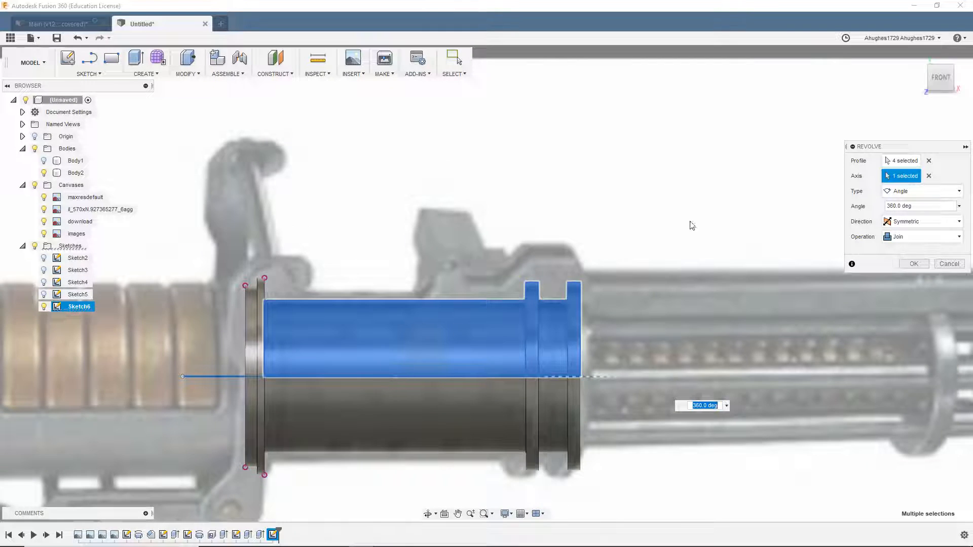
{"action": "mouse_move", "coordinate": [940, 88]}
{"action": "left_mouse_down"}
{"action": "mouse_move", "coordinate": [918, 92]}
{"action": "mouse_move", "coordinate": [932, 87]}
{"action": "left_mouse_up"}
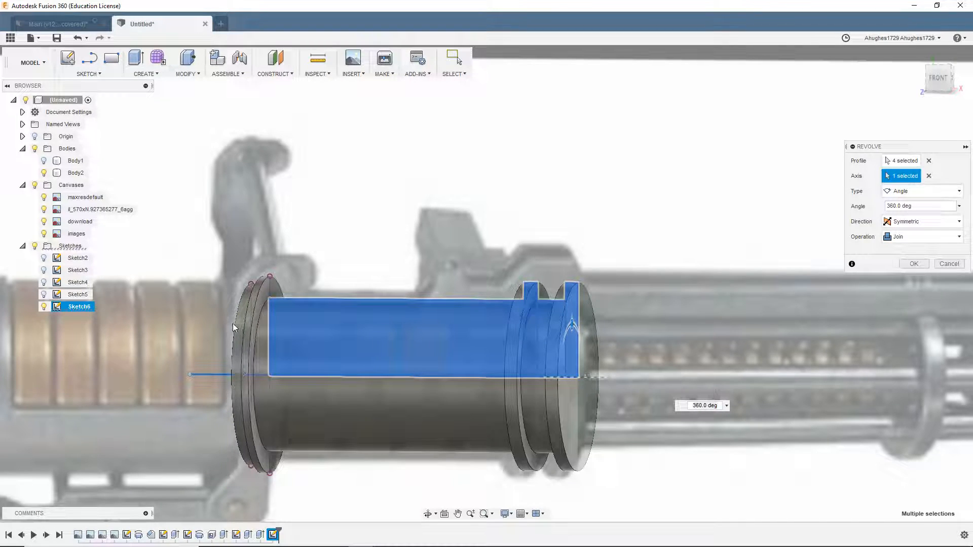
{"action": "left_click", "coordinate": [940, 77]}
{"action": "left_click", "coordinate": [958, 54]}
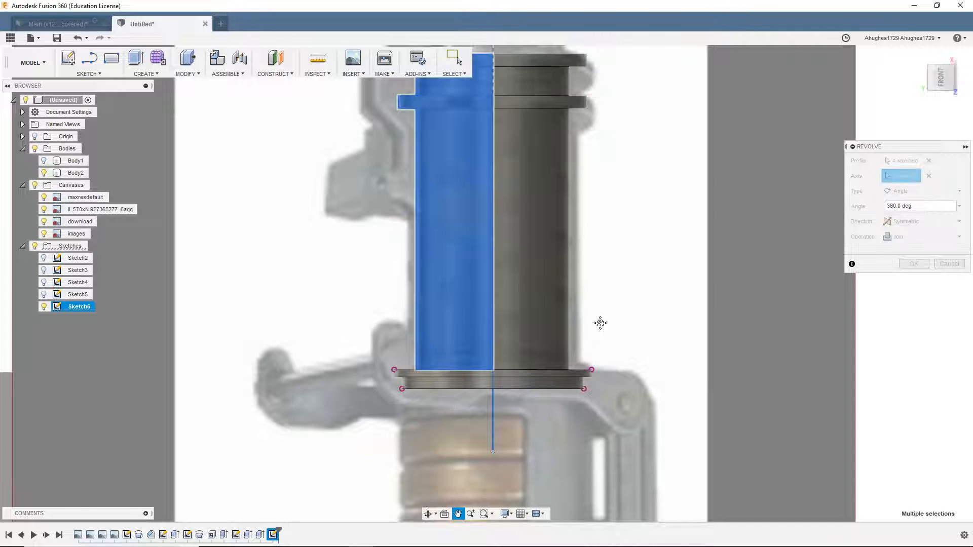
{"action": "middle_click_drag", "start_coordinate": [601, 322], "coordinate": [589, 395]}
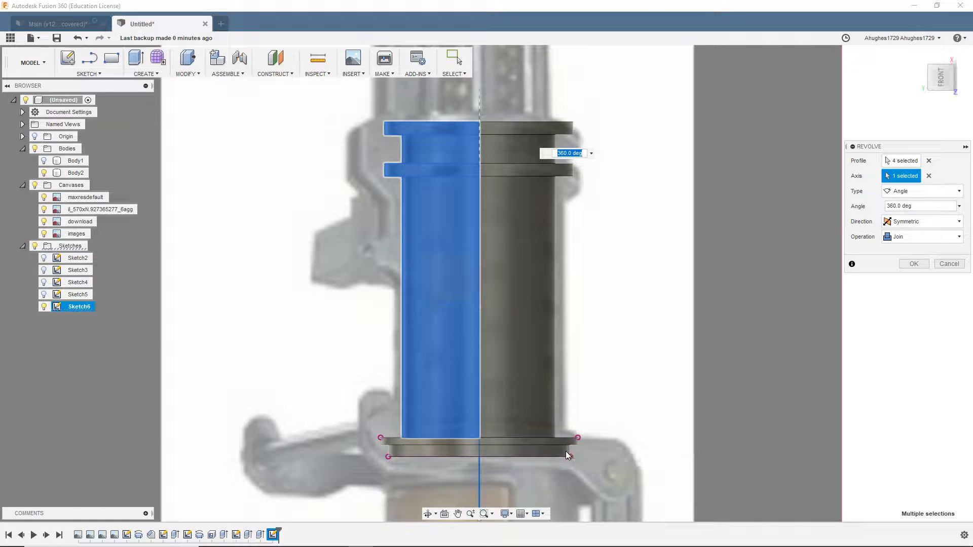
{"action": "left_click", "coordinate": [950, 58]}
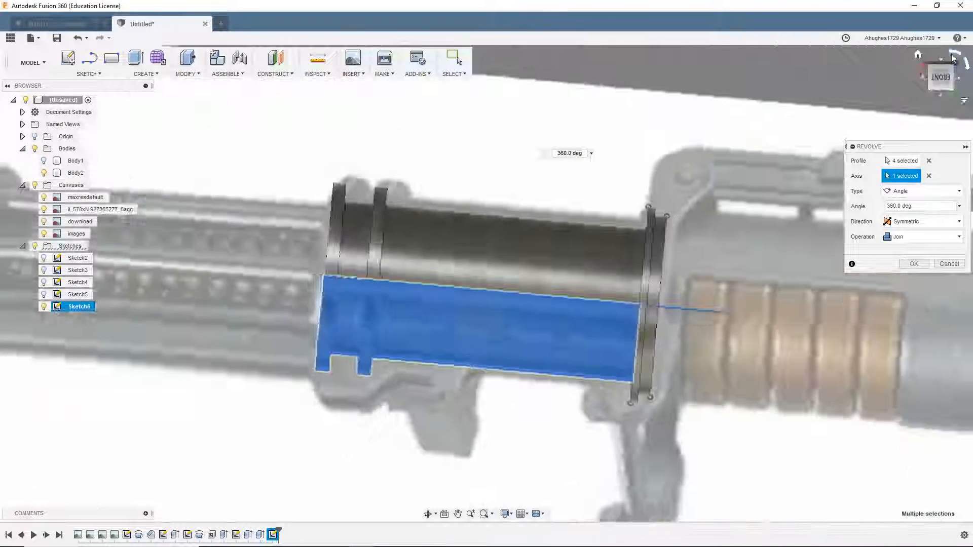
{"action": "left_click", "coordinate": [957, 55]}
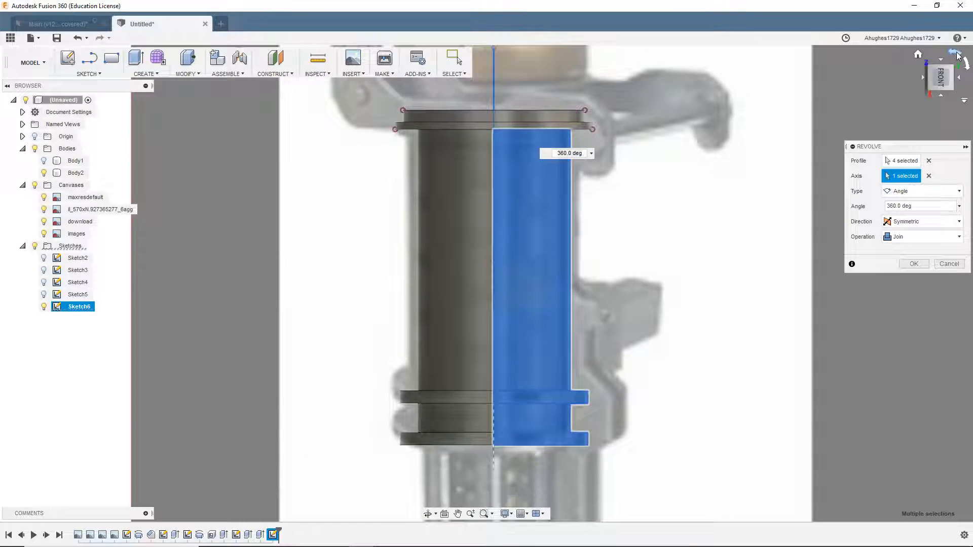
{"action": "left_click", "coordinate": [957, 55]}
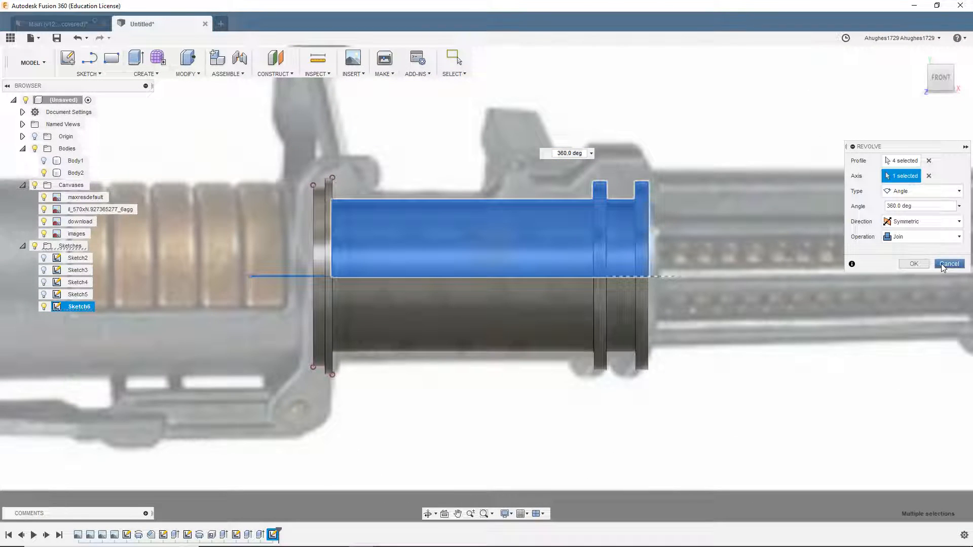
{"action": "left_click", "coordinate": [941, 264]}
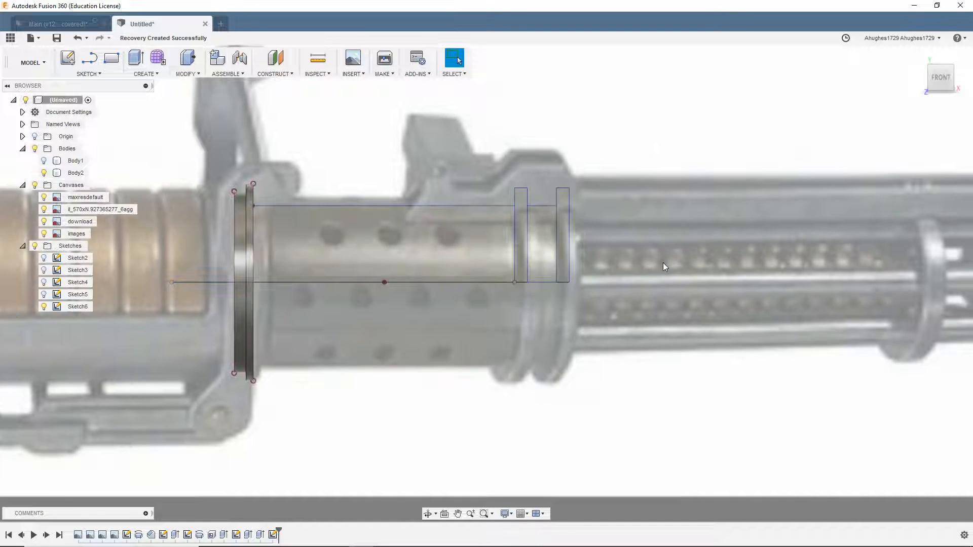
Reopen the sleeve sketch and draw a line across each ring at sleeve height, separating the ring tops from the sleeve section
{"action": "middle_click_drag", "start_coordinate": [610, 237], "coordinate": [599, 260]}
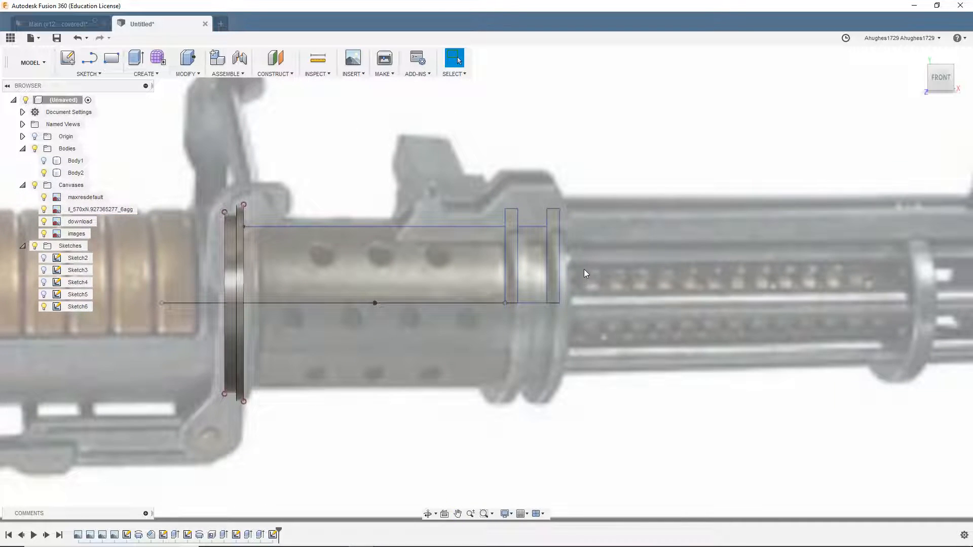
{"action": "key", "text": "l"}
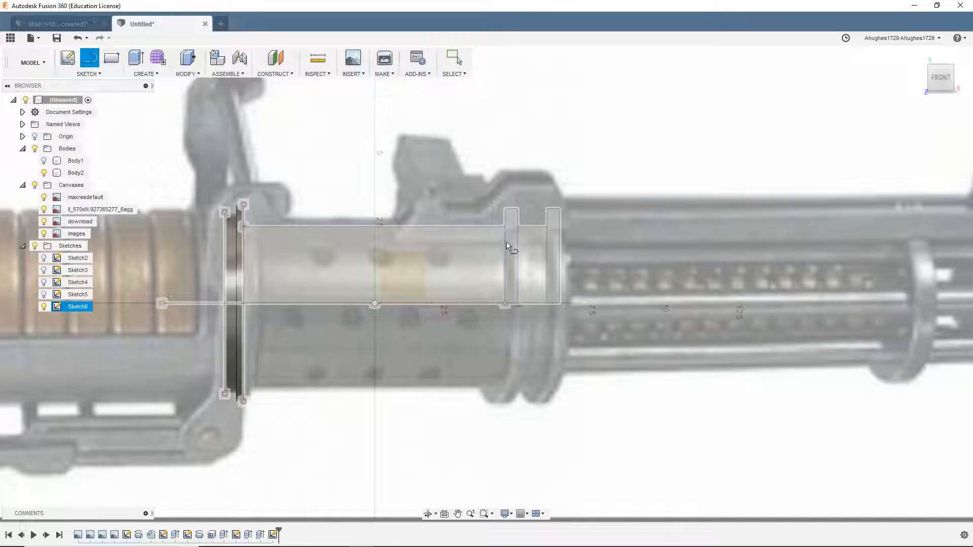
{"action": "left_click", "coordinate": [506, 242]}
{"action": "mouse_move", "coordinate": [644, 124]}
{"action": "middle_mouse_down"}
{"action": "mouse_move", "coordinate": [392, 434]}
{"action": "mouse_move", "coordinate": [569, 182]}
{"action": "middle_mouse_up"}
{"action": "scroll", "coordinate": [376, 369], "scroll_direction": "up", "scroll_amount": 5}
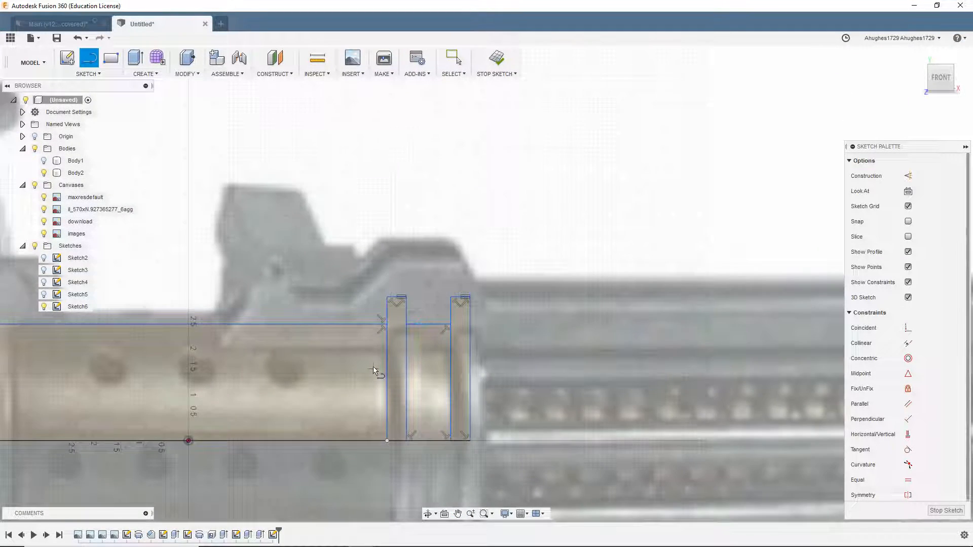
{"action": "left_click", "coordinate": [399, 290]}
{"action": "left_click", "coordinate": [436, 289]}
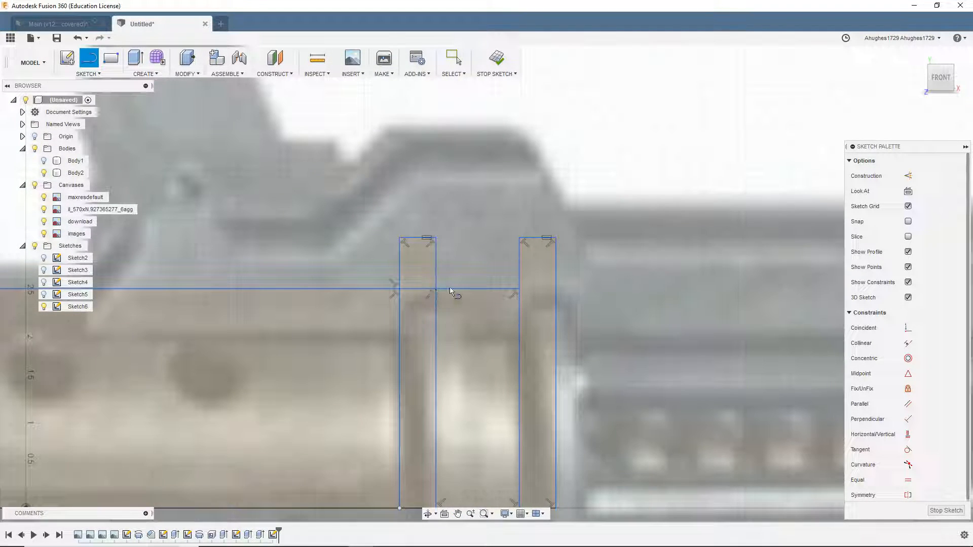
{"action": "left_click", "coordinate": [519, 289]}
{"action": "left_click", "coordinate": [555, 291]}
{"action": "scroll", "coordinate": [405, 351], "scroll_direction": "down", "scroll_amount": 2}
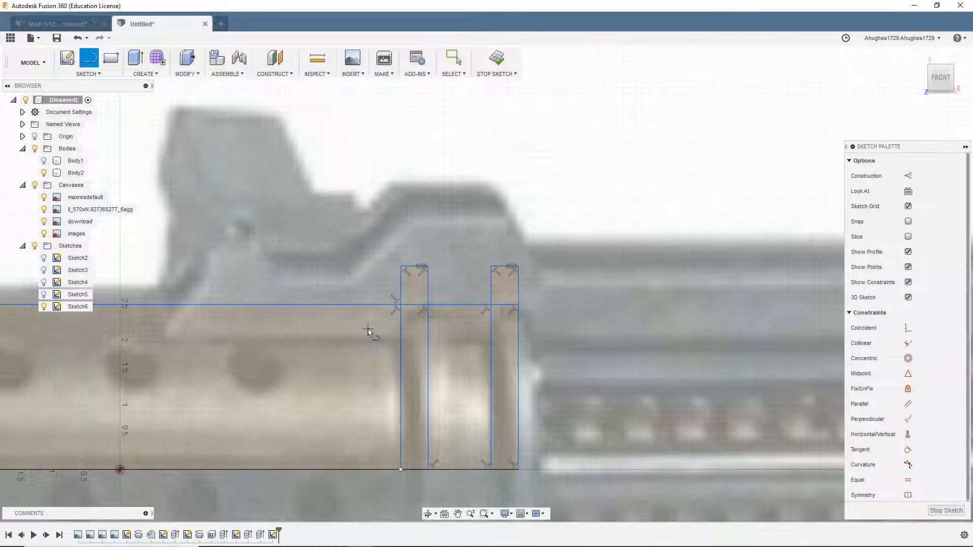
{"action": "middle_click_drag", "start_coordinate": [324, 298], "coordinate": [508, 228]}
{"action": "scroll", "coordinate": [508, 228], "scroll_direction": "down", "scroll_amount": 4}
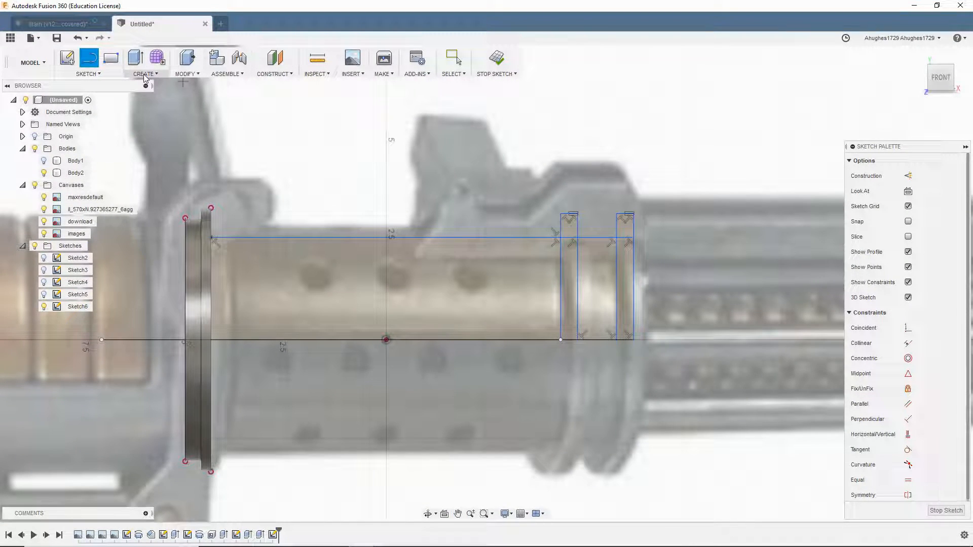
Revolve the four sleeve-height profiles, leaving out the ring tops, a full 360 degrees about the central axis, joined to the housing cap
{"action": "left_click", "coordinate": [146, 75]}
{"action": "left_click", "coordinate": [147, 111]}
{"action": "left_click", "coordinate": [281, 269]}
{"action": "left_click", "coordinate": [571, 279]}
{"action": "left_click", "coordinate": [597, 278]}
{"action": "left_click", "coordinate": [625, 276]}
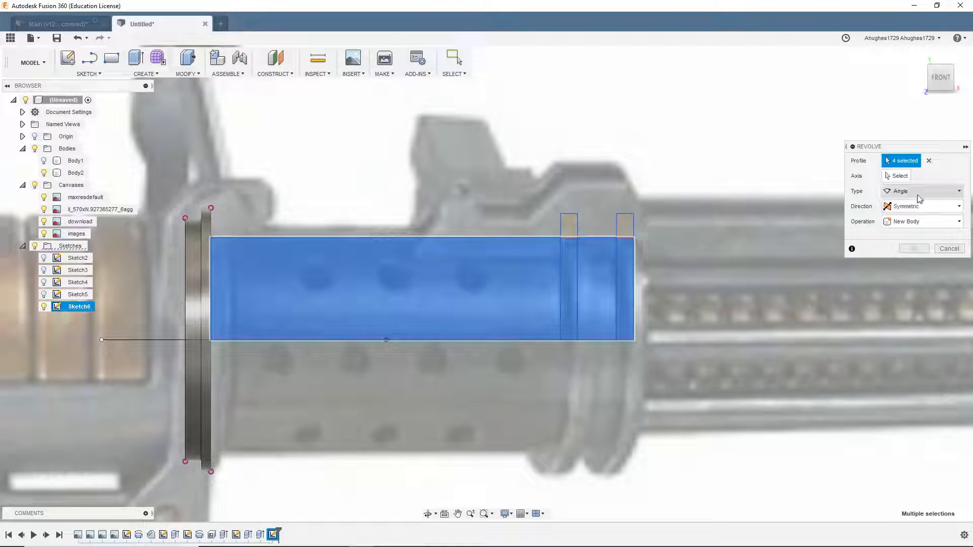
{"action": "left_click", "coordinate": [897, 176]}
{"action": "left_click", "coordinate": [464, 340]}
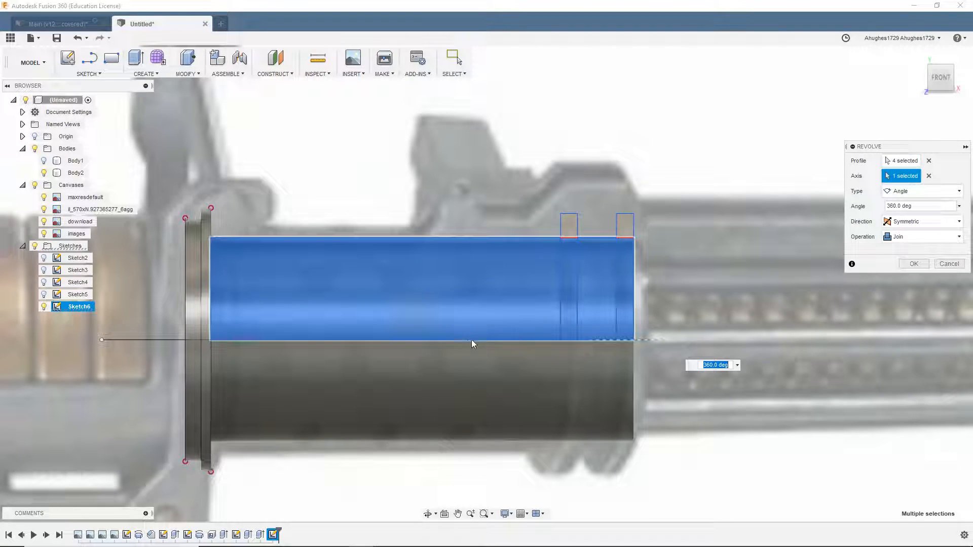
{"action": "left_click", "coordinate": [912, 264]}
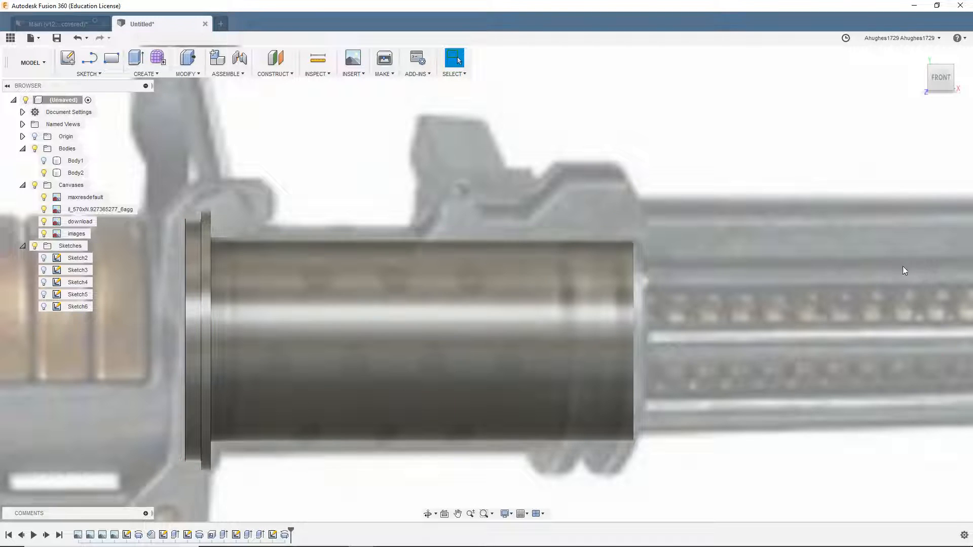
Show the sleeve and ring sketch again, and delete the empty extra sketch started on the same plane
{"action": "mouse_move", "coordinate": [935, 83]}
{"action": "left_mouse_down"}
{"action": "mouse_move", "coordinate": [920, 92]}
{"action": "mouse_move", "coordinate": [938, 83]}
{"action": "left_mouse_up"}
{"action": "left_click", "coordinate": [939, 81]}
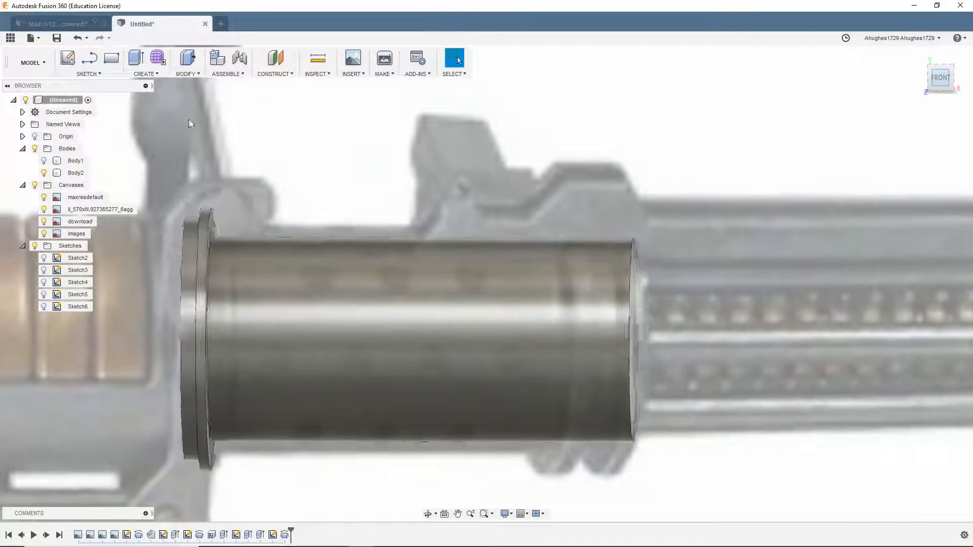
{"action": "left_click", "coordinate": [68, 58]}
{"action": "left_click", "coordinate": [44, 307]}
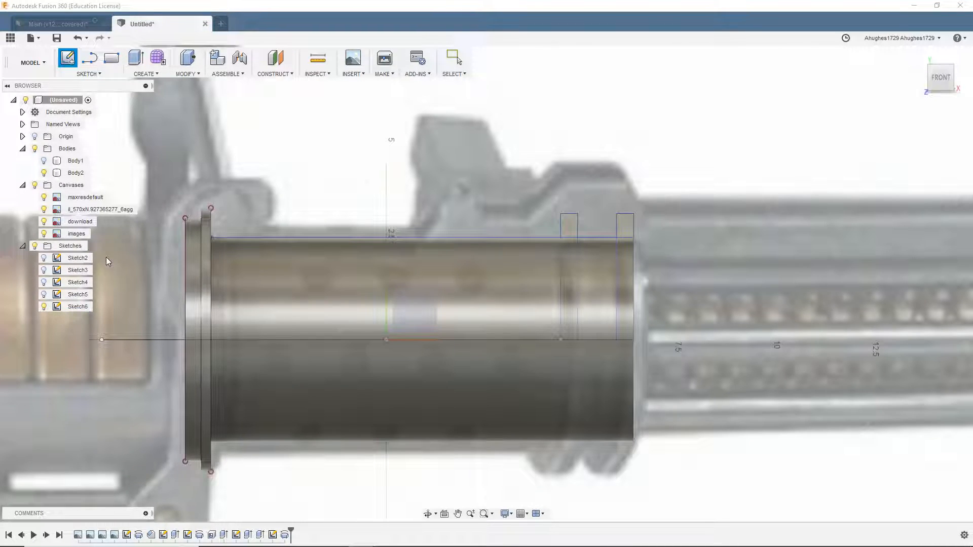
{"action": "left_click", "coordinate": [196, 239]}
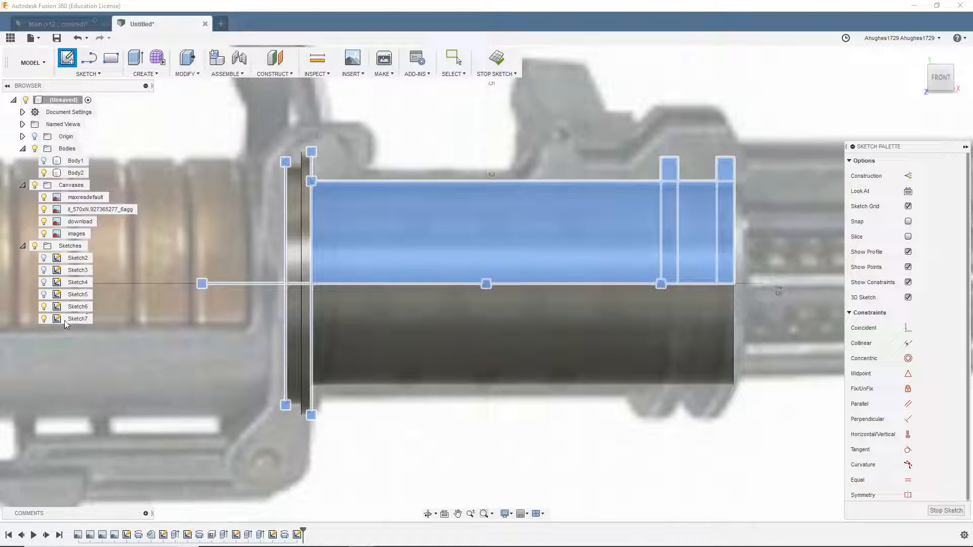
{"action": "left_click", "coordinate": [945, 510]}
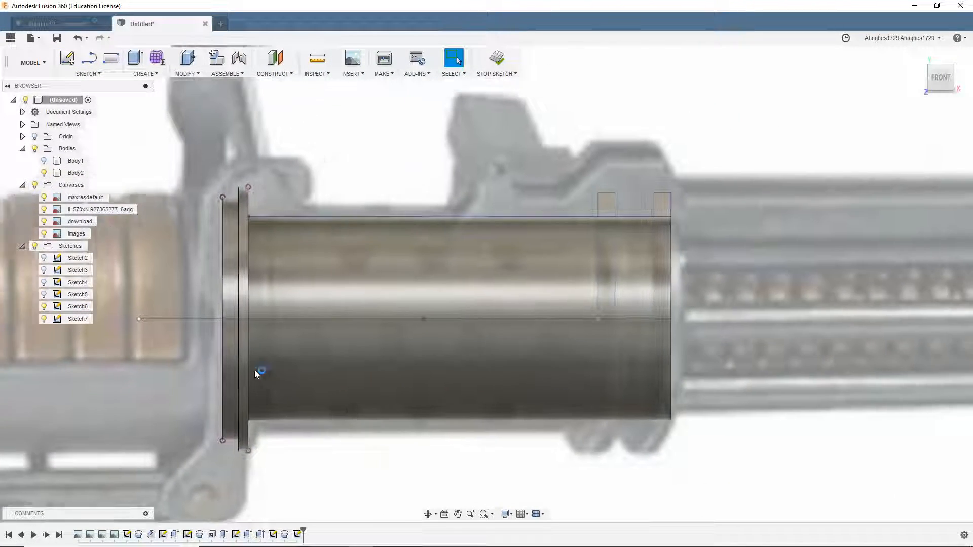
{"action": "right_click", "coordinate": [73, 329]}
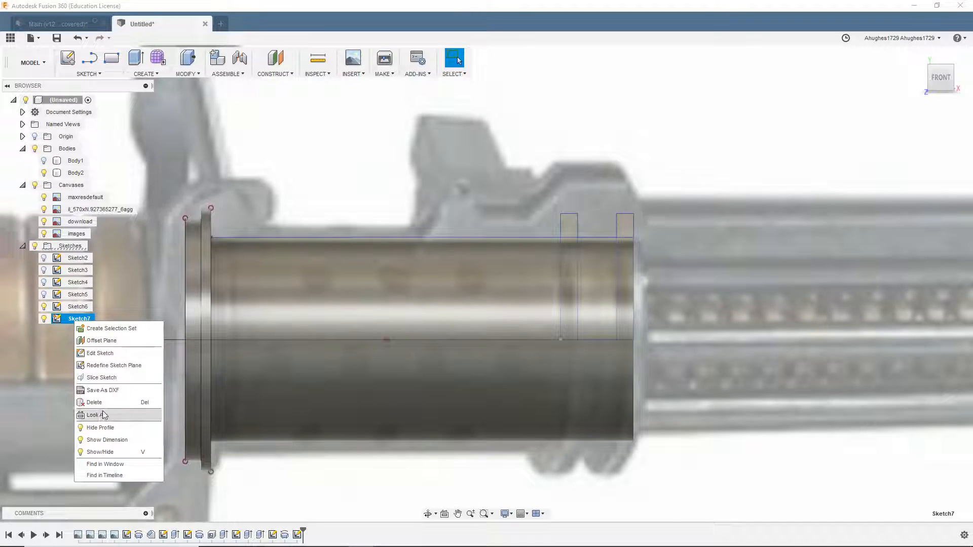
{"action": "left_click", "coordinate": [86, 402]}
Edit the sleeve and ring sketch and draw a horizontal line about 0.4 in long across the first ring, just above sleeve height
{"action": "right_click", "coordinate": [68, 310]}
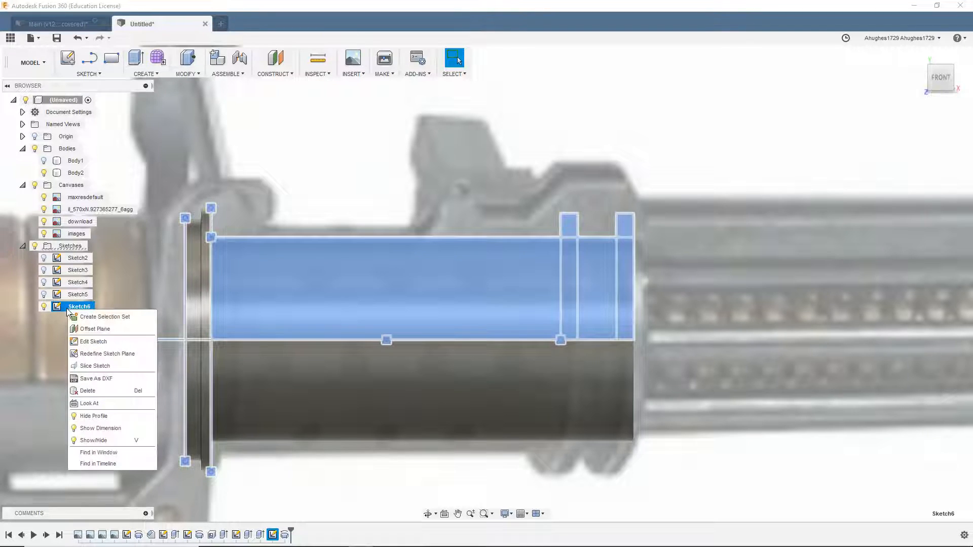
{"action": "left_click", "coordinate": [93, 341]}
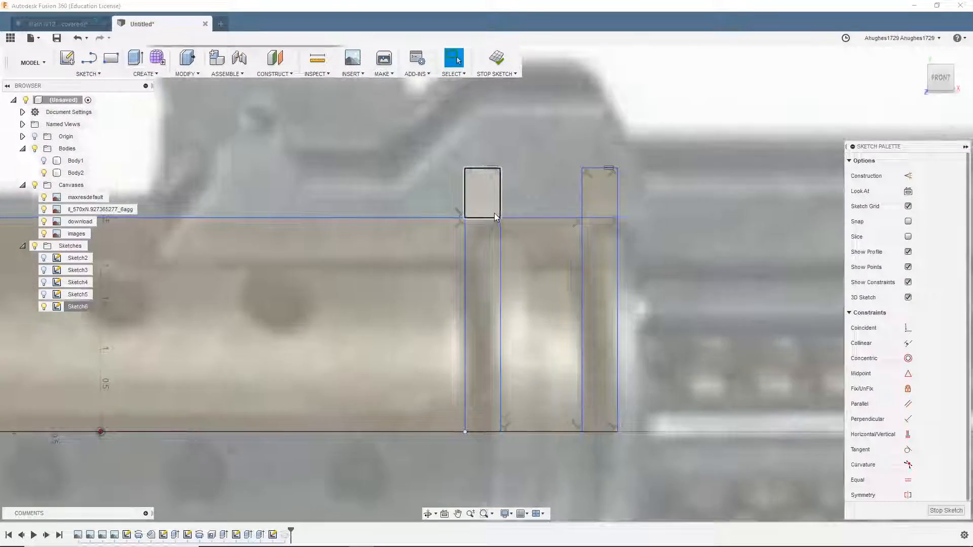
{"action": "scroll", "coordinate": [491, 212], "scroll_direction": "up", "scroll_amount": 4}
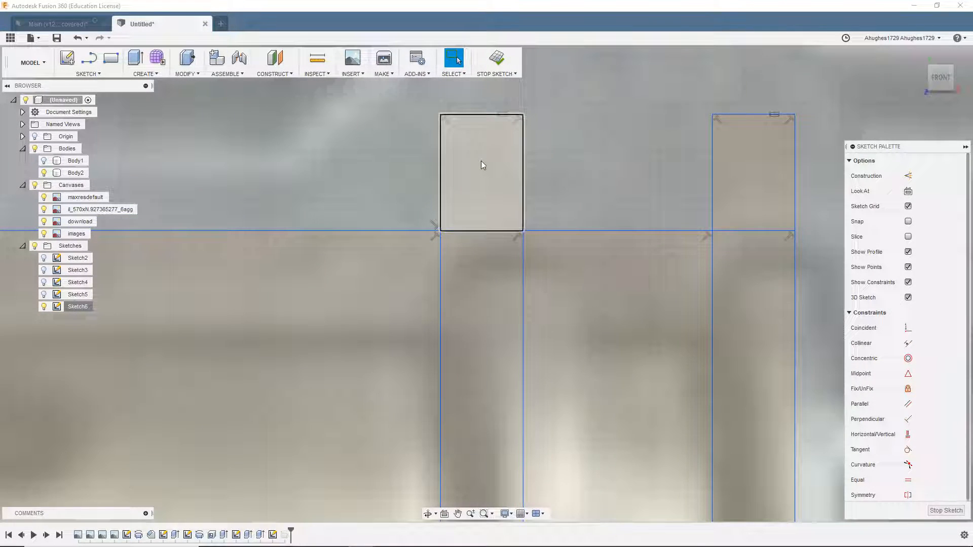
{"action": "key", "text": "l"}
{"action": "scroll", "coordinate": [444, 226], "scroll_direction": "up", "scroll_amount": 5}
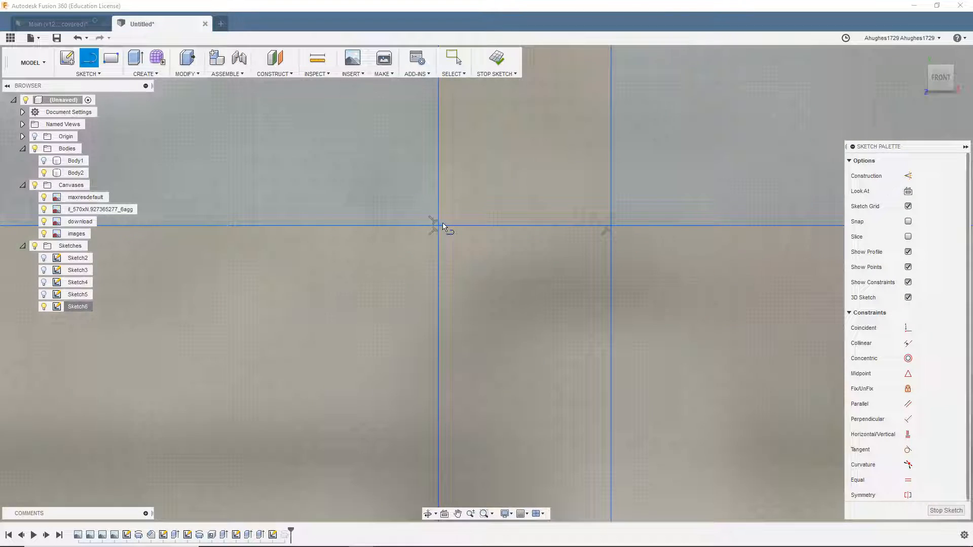
{"action": "scroll", "coordinate": [442, 227], "scroll_direction": "up", "scroll_amount": 2}
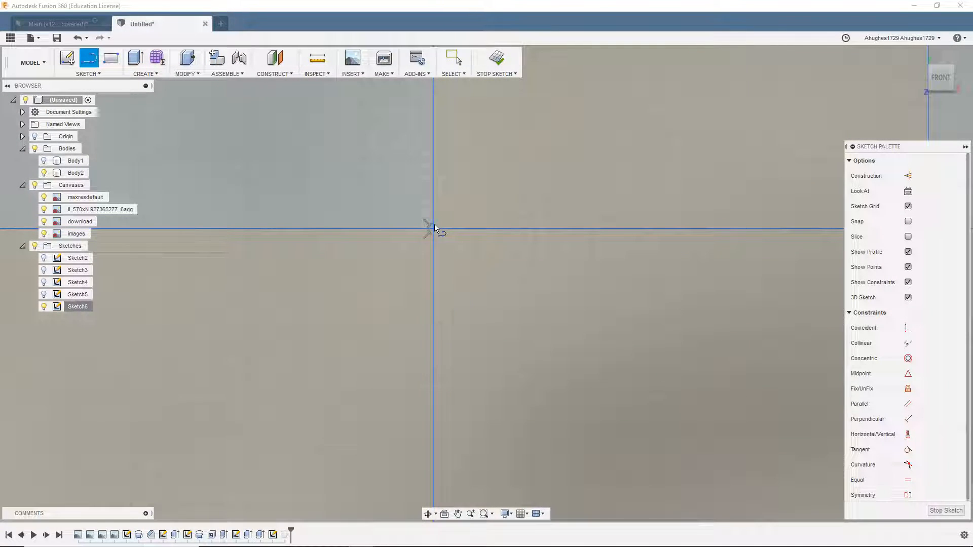
{"action": "left_click", "coordinate": [433, 225]}
{"action": "scroll", "coordinate": [753, 225], "scroll_direction": "down", "scroll_amount": 2}
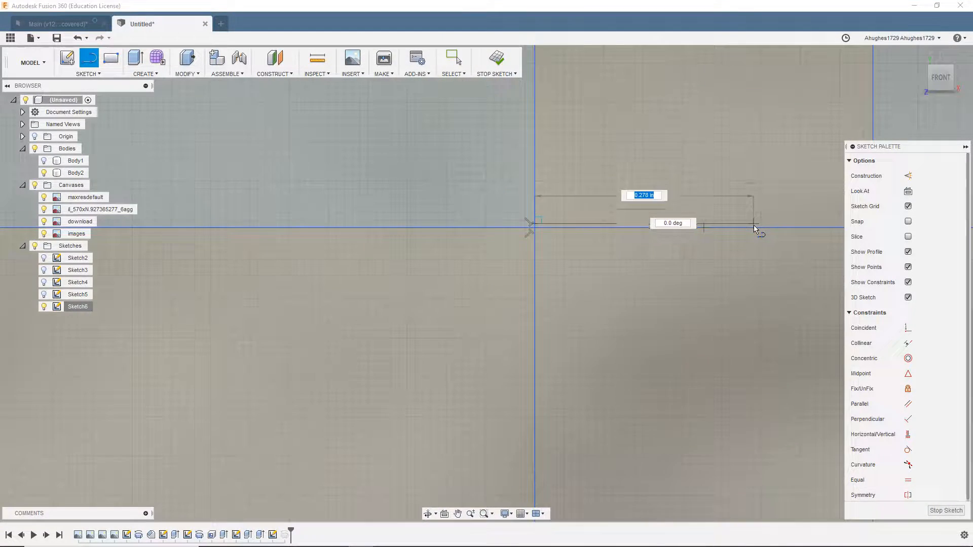
{"action": "scroll", "coordinate": [755, 226], "scroll_direction": "down", "scroll_amount": 4}
{"action": "middle_click_drag", "start_coordinate": [797, 223], "coordinate": [527, 220]}
{"action": "scroll", "coordinate": [527, 220], "scroll_direction": "up", "scroll_amount": 5}
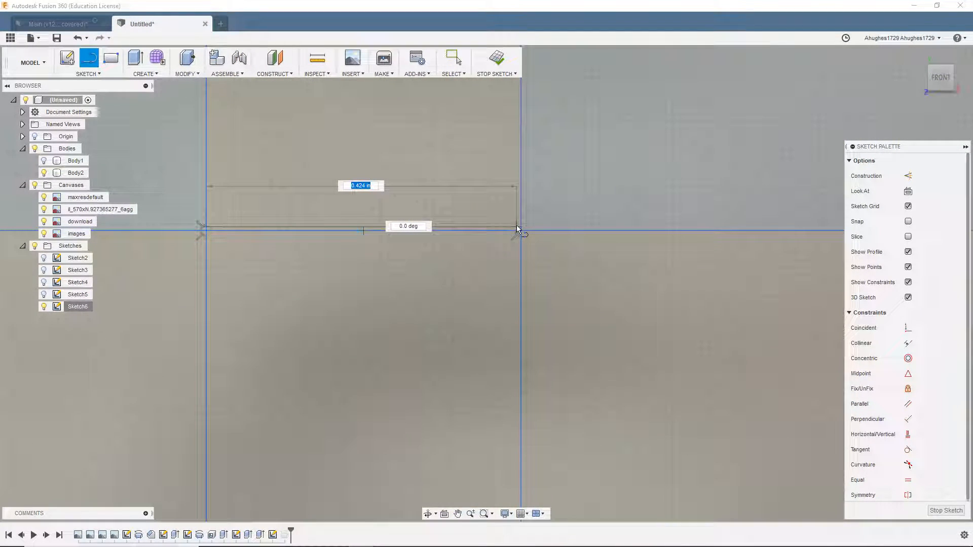
{"action": "left_click", "coordinate": [519, 226]}
Draw a matching horizontal line across the second ring just above sleeve height, and finish the sketch
{"action": "scroll", "coordinate": [580, 225], "scroll_direction": "down", "scroll_amount": 4}
{"action": "middle_click_drag", "start_coordinate": [580, 226], "coordinate": [176, 239]}
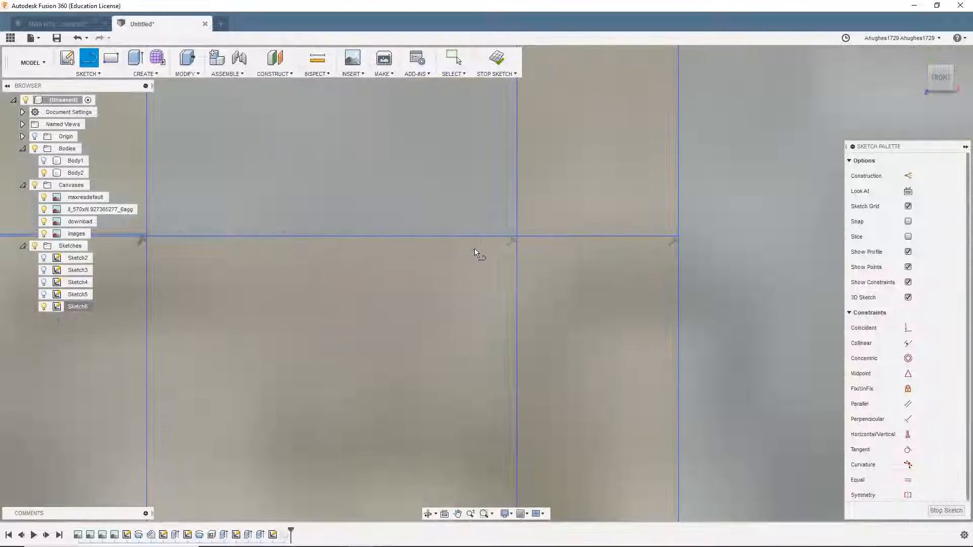
{"action": "scroll", "coordinate": [518, 235], "scroll_direction": "up", "scroll_amount": 2}
{"action": "left_click", "coordinate": [518, 234]}
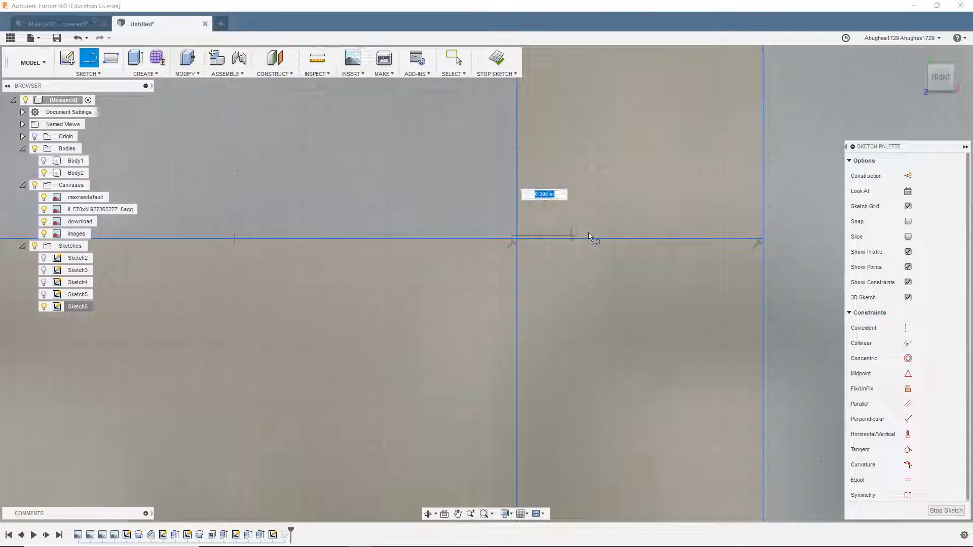
{"action": "left_click", "coordinate": [762, 233]}
{"action": "scroll", "coordinate": [762, 233], "scroll_direction": "down", "scroll_amount": 5}
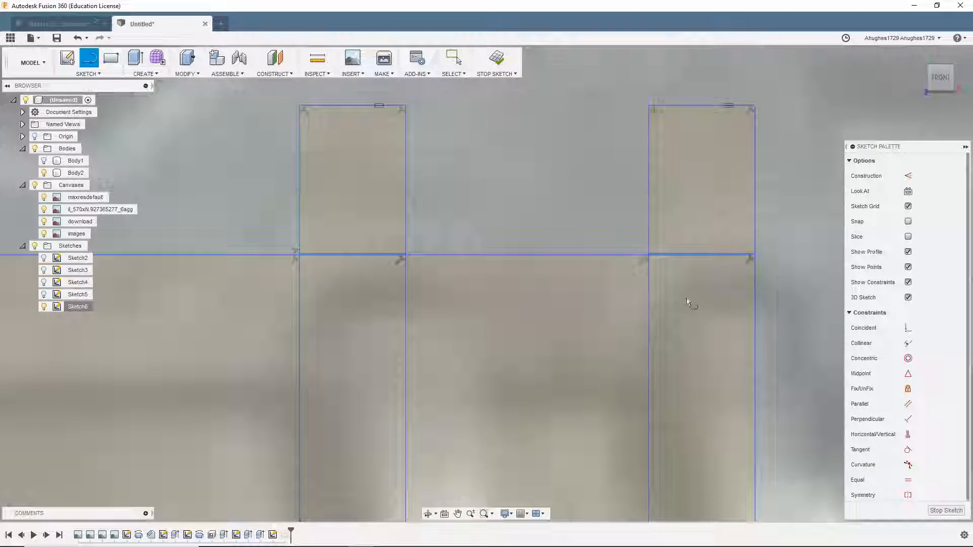
{"action": "left_click", "coordinate": [946, 510]}
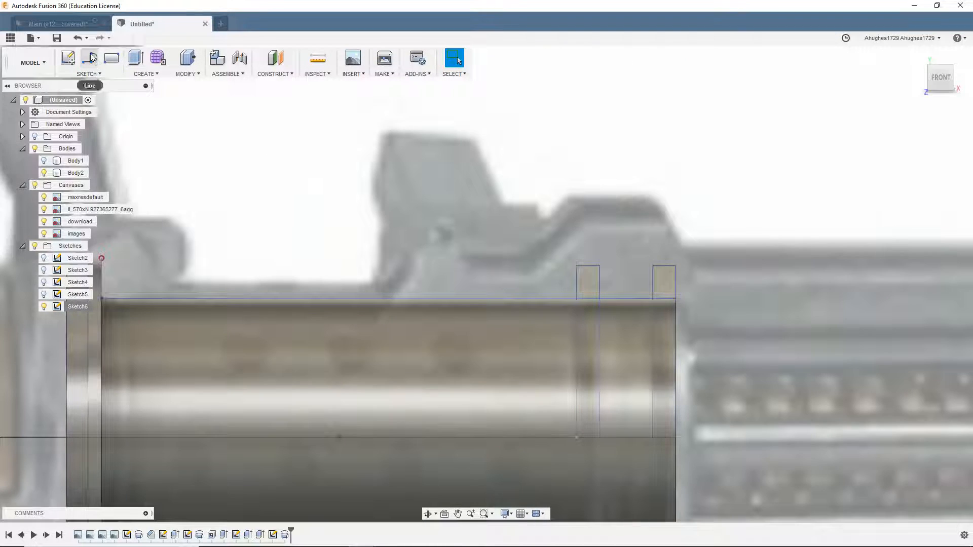
Revolve the two ring-top profiles a full 360 degrees about the central axis as new bodies
{"action": "left_click", "coordinate": [146, 75]}
{"action": "left_click", "coordinate": [163, 124]}
{"action": "left_click", "coordinate": [586, 283]}
{"action": "left_click", "coordinate": [894, 177]}
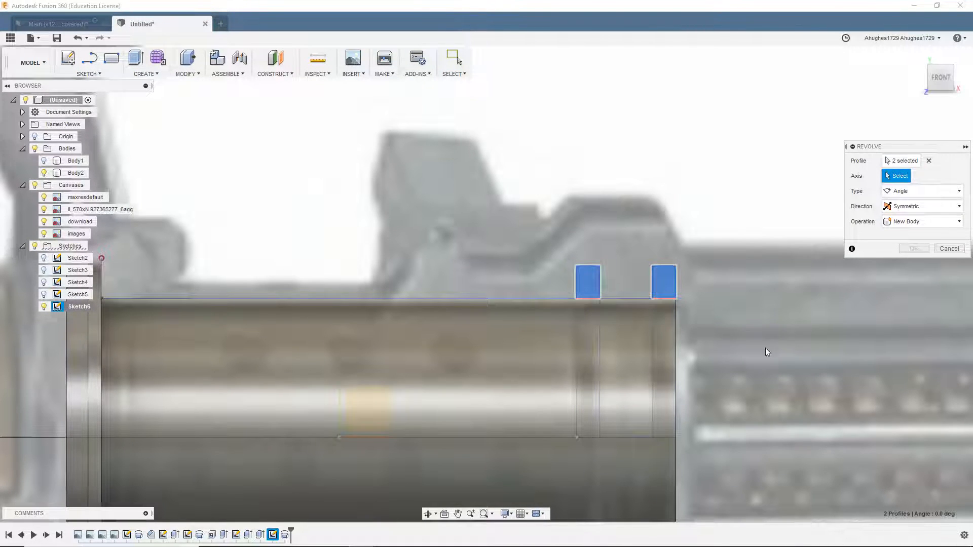
{"action": "middle_click_drag", "start_coordinate": [690, 399], "coordinate": [603, 305]}
{"action": "left_click", "coordinate": [469, 344]}
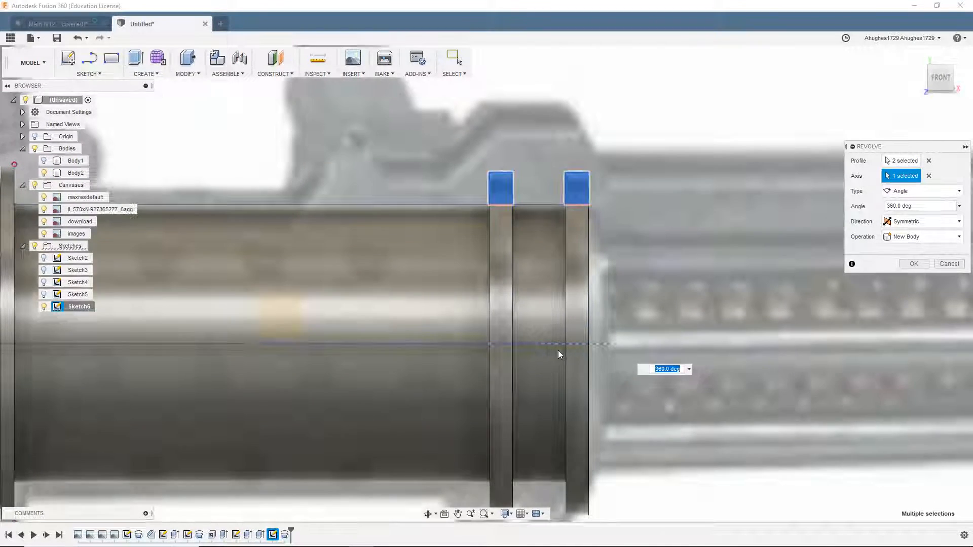
{"action": "scroll", "coordinate": [559, 351], "scroll_direction": "down", "scroll_amount": 3}
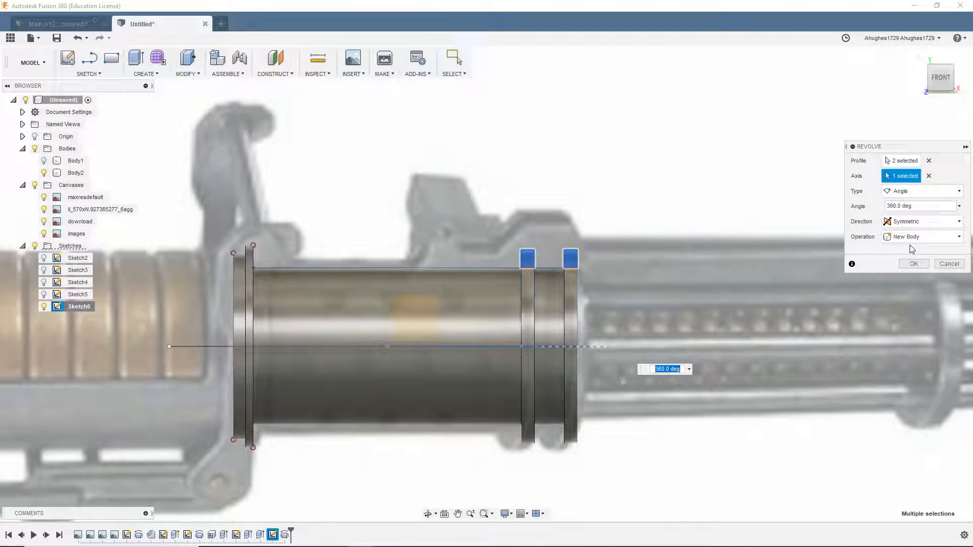
{"action": "mouse_move", "coordinate": [937, 85]}
{"action": "left_mouse_down"}
{"action": "mouse_move", "coordinate": [884, 85]}
{"action": "mouse_move", "coordinate": [935, 84]}
{"action": "left_mouse_up"}
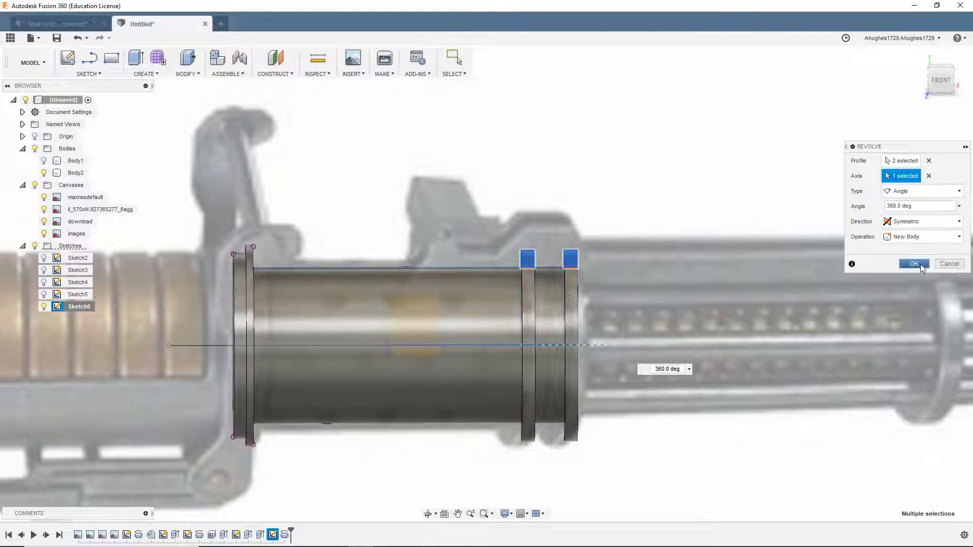
{"action": "left_click", "coordinate": [919, 266]}
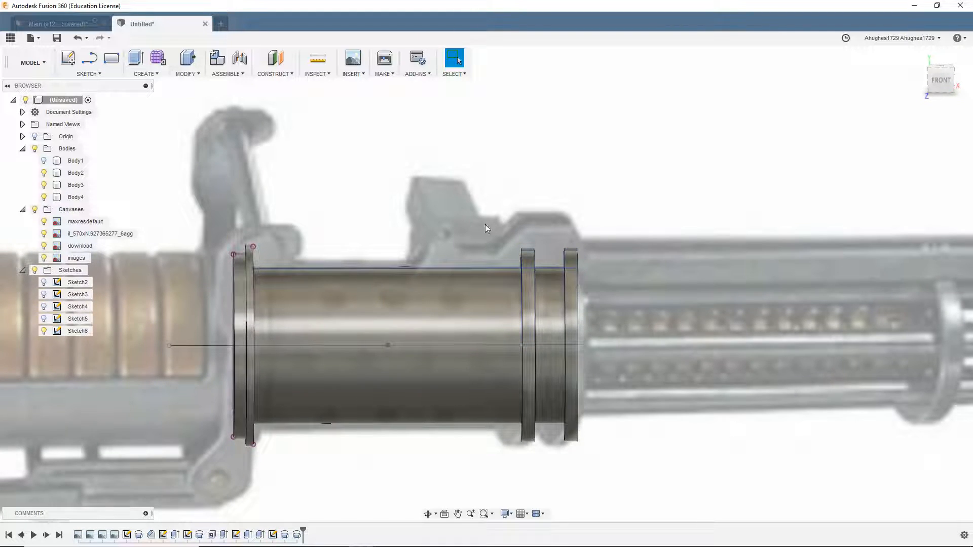
Show the hidden main housing body again and rename it Main Body
{"action": "left_click", "coordinate": [81, 197]}
{"action": "left_click", "coordinate": [74, 186]}
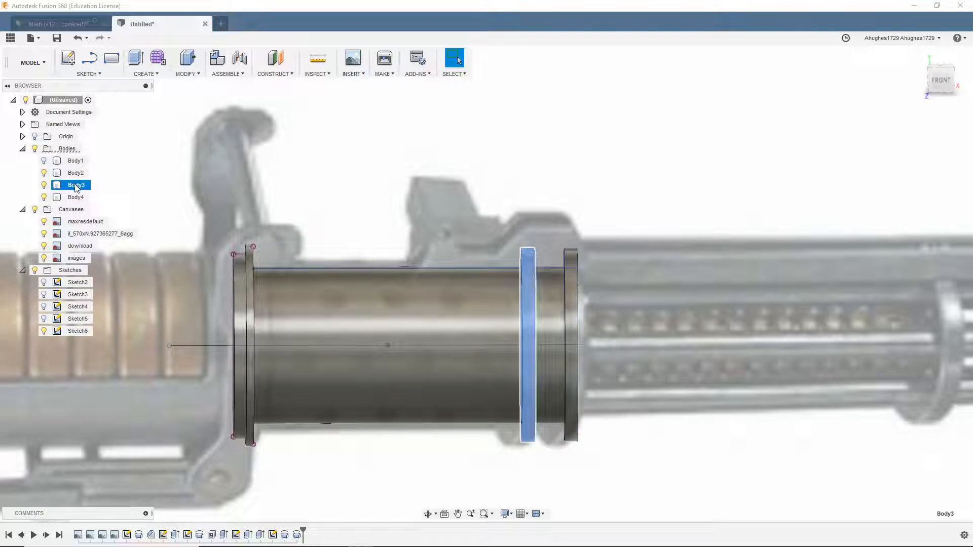
{"action": "left_click", "coordinate": [79, 197]}
{"action": "left_click", "coordinate": [43, 161]}
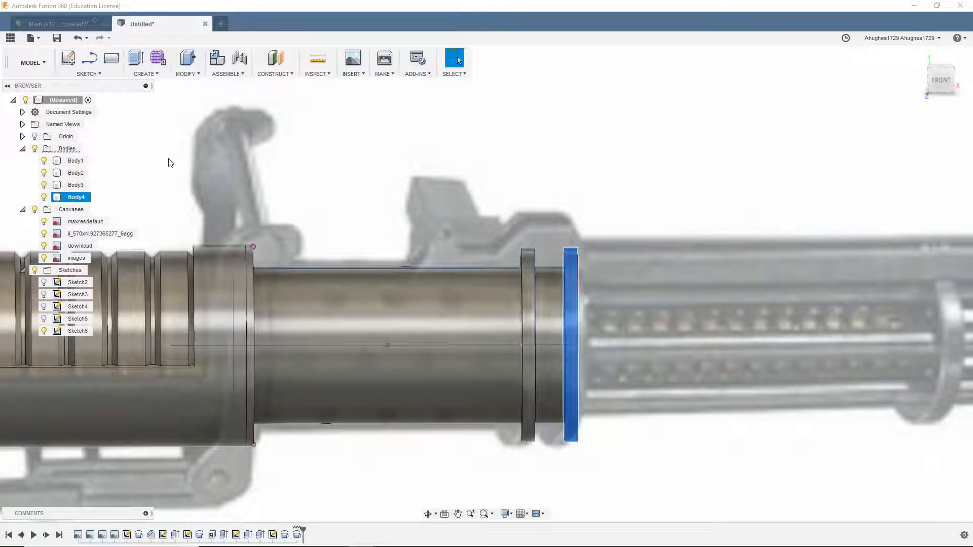
{"action": "middle_click_drag", "start_coordinate": [168, 166], "coordinate": [199, 174]}
{"action": "right_click", "coordinate": [76, 162]}
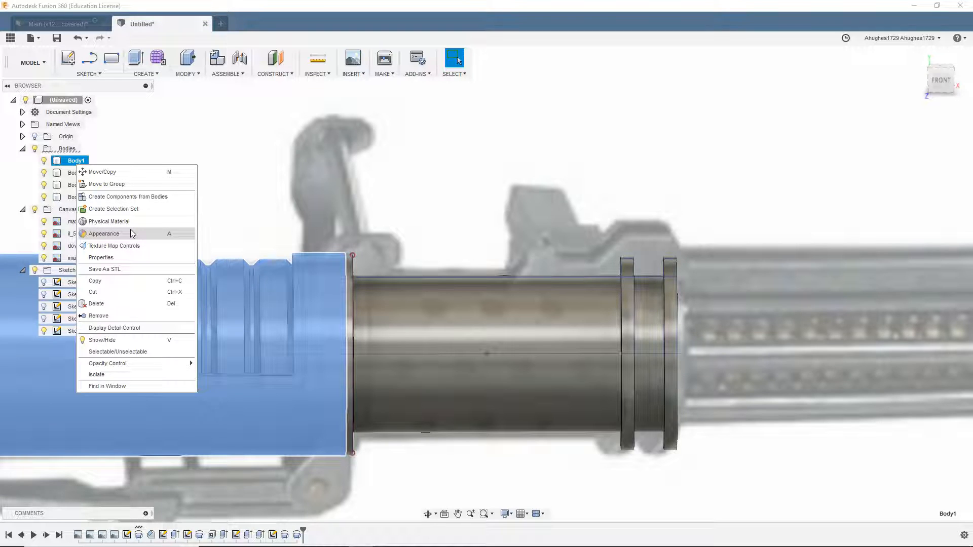
{"action": "left_click", "coordinate": [75, 161]}
{"action": "double_click", "coordinate": [75, 161]}
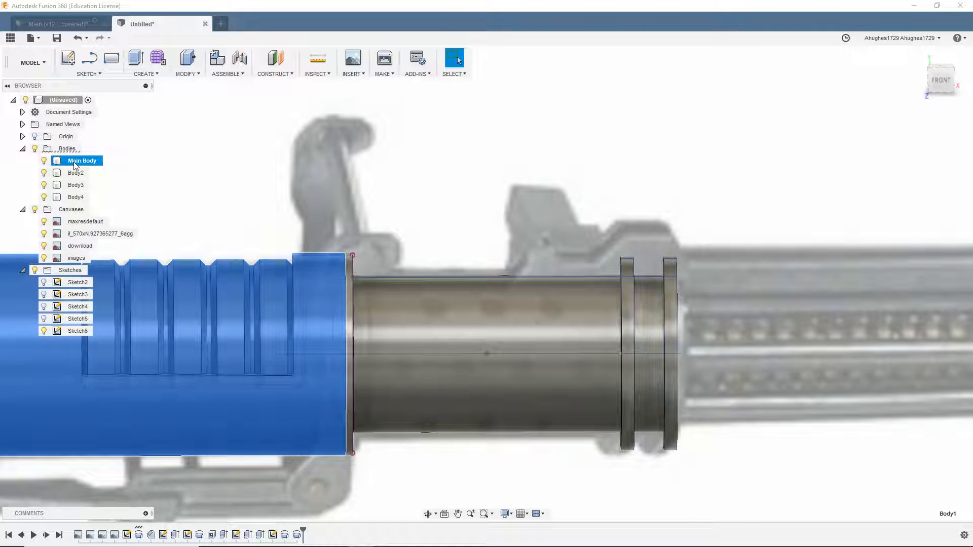
Rename the body of the housing cap and front sleeve as Lid and Cage Internal
{"action": "left_click", "coordinate": [77, 175]}
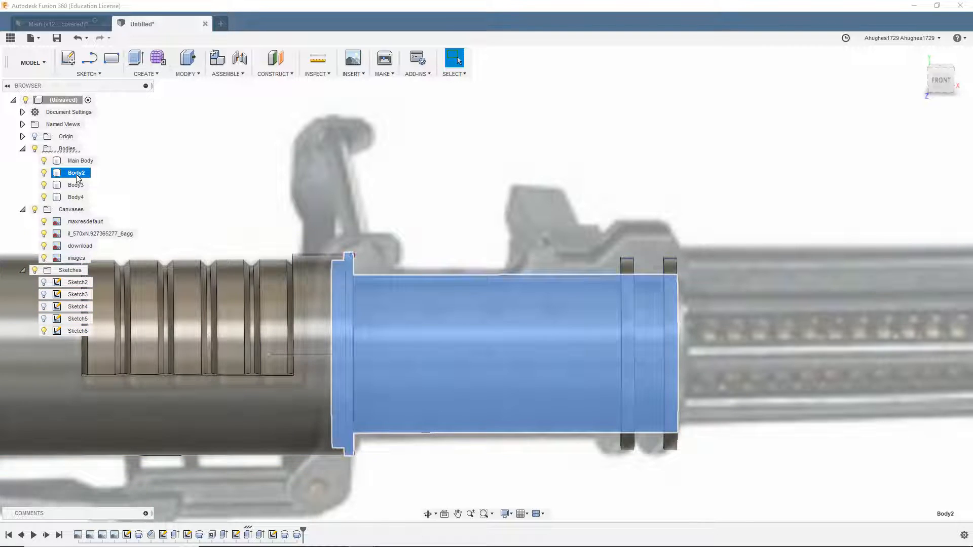
{"action": "double_click", "coordinate": [76, 174]}
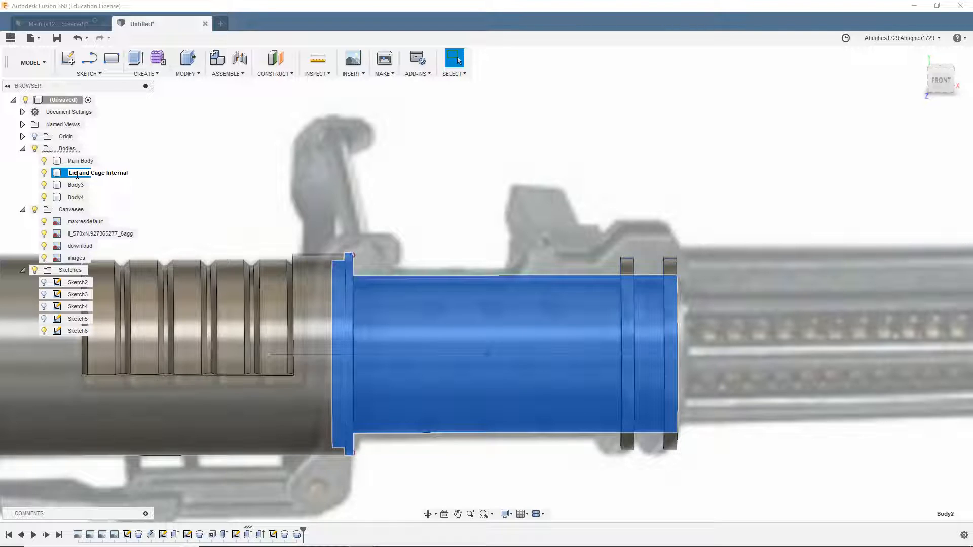
{"action": "key", "text": "Return"}
Rename the first raised ring body Cage Ring 1 and the front-most ring body Cage Ring 2
{"action": "left_click", "coordinate": [77, 185]}
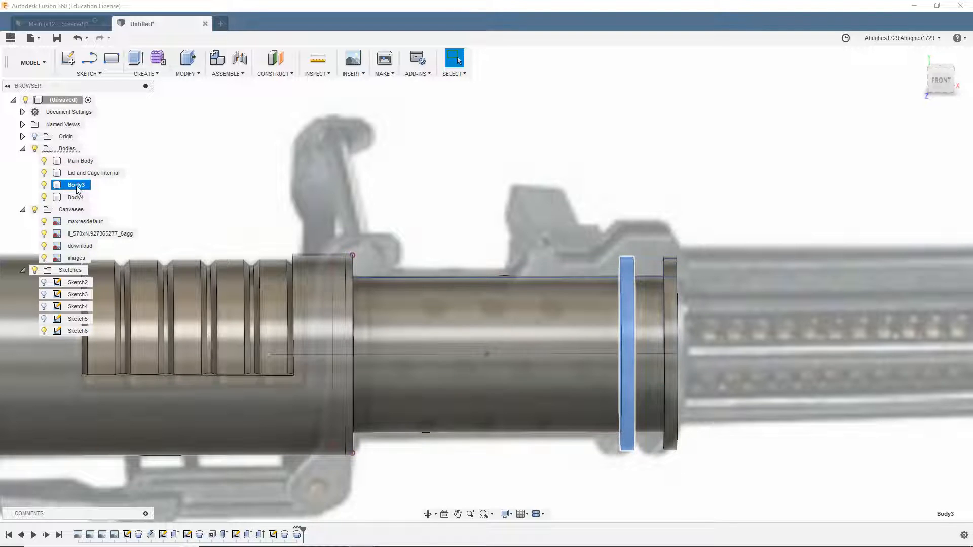
{"action": "double_click", "coordinate": [77, 187]}
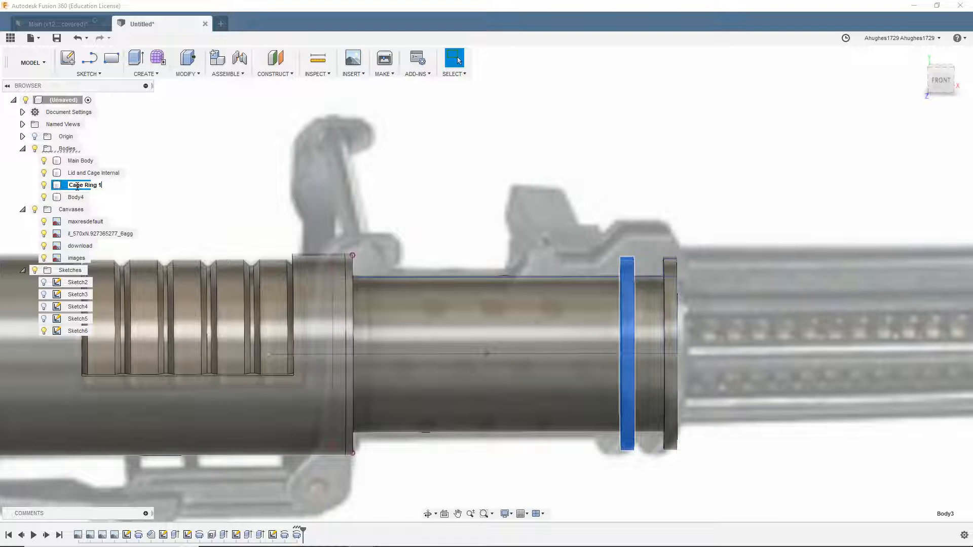
{"action": "left_click", "coordinate": [76, 198]}
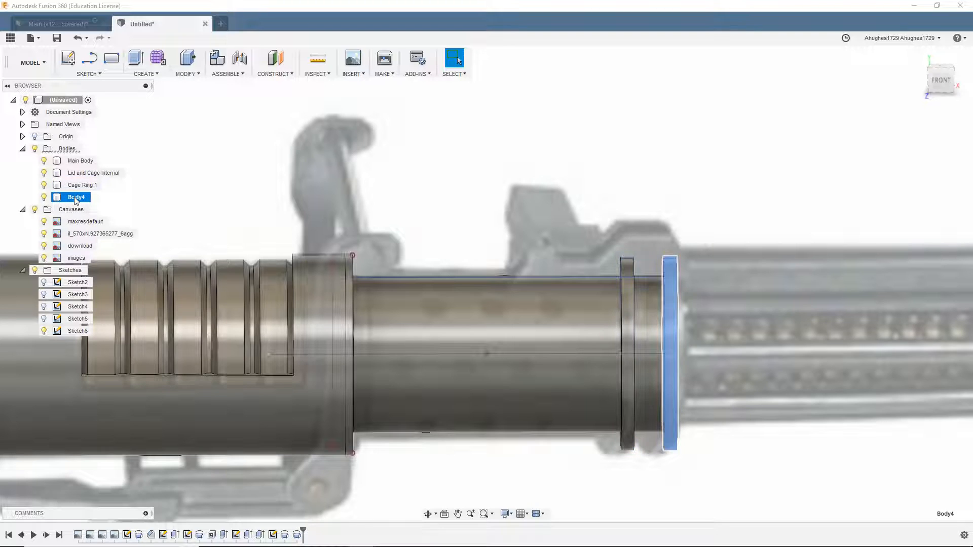
{"action": "double_click", "coordinate": [76, 197]}
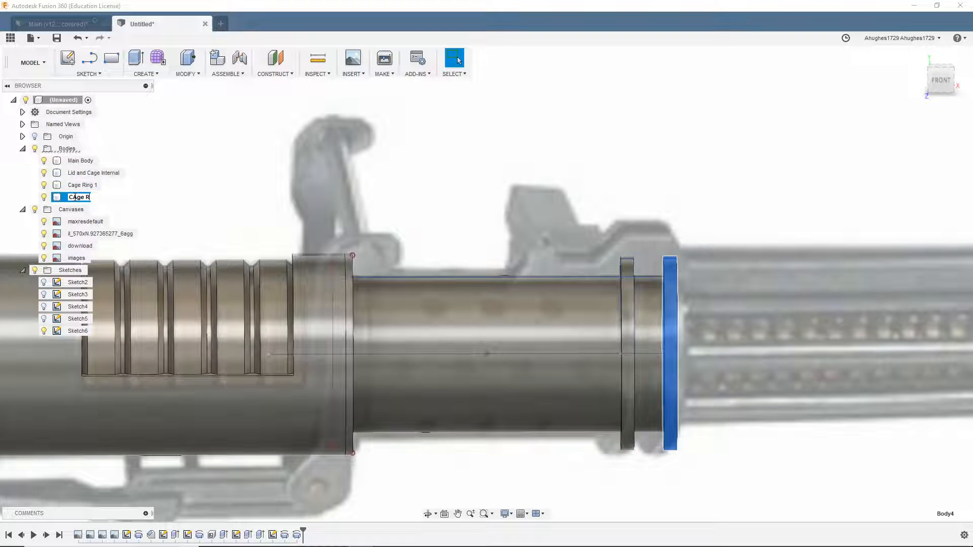
{"action": "type", "text": "Cage Rign"}
{"action": "key", "text": "BackSpace"}
{"action": "key", "text": "BackSpace"}
{"action": "type", "text": "ng 2"}
{"action": "key", "text": "Return"}
{"action": "left_click", "coordinate": [695, 200]}
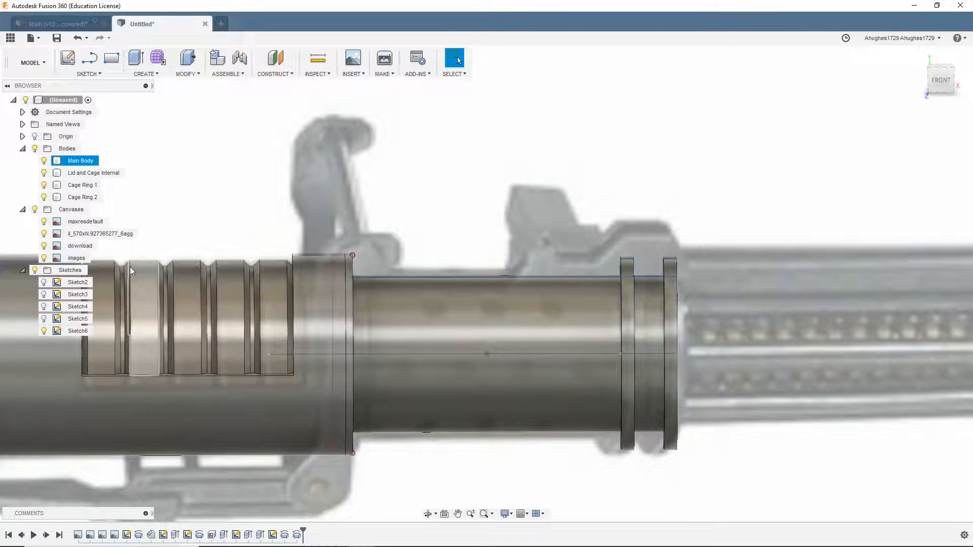
Hide the main body and both cage rings, and switch off all bodies and sketches so only the reference canvases show
{"action": "left_click", "coordinate": [43, 161]}
{"action": "left_click", "coordinate": [44, 184]}
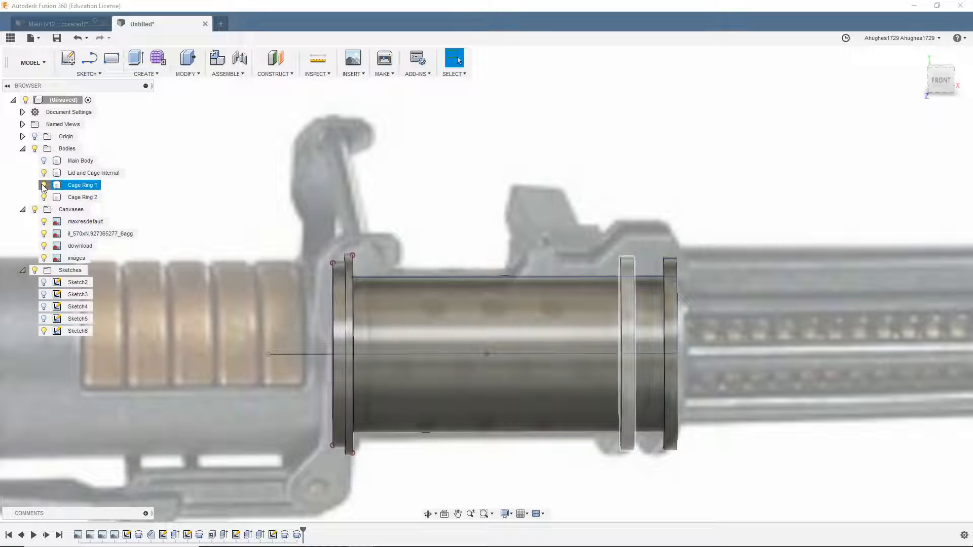
{"action": "left_click", "coordinate": [44, 197]}
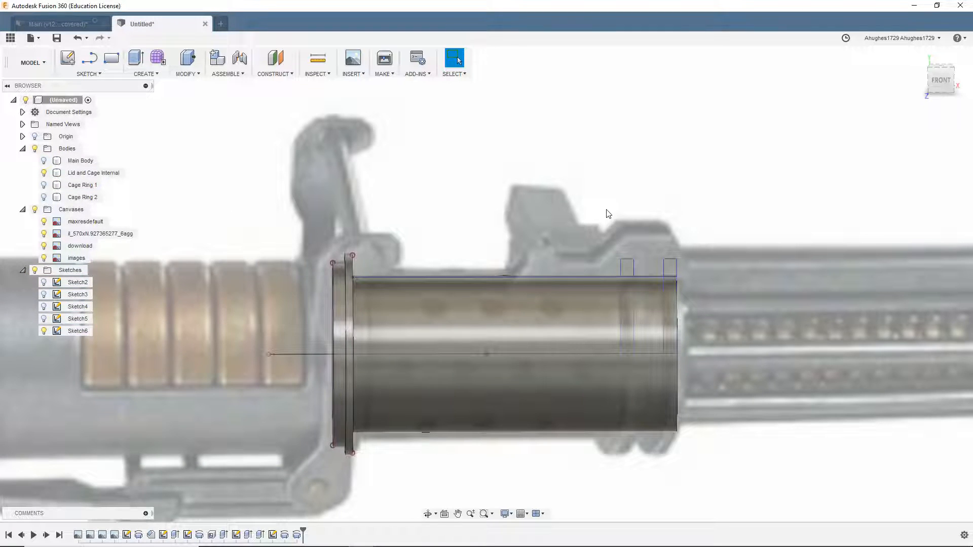
{"action": "left_click", "coordinate": [35, 149]}
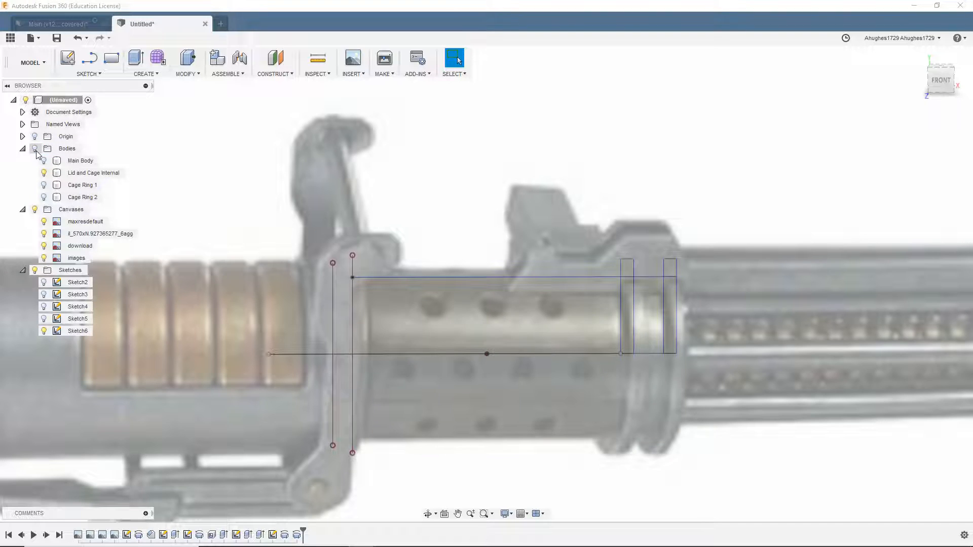
{"action": "left_click", "coordinate": [35, 271]}
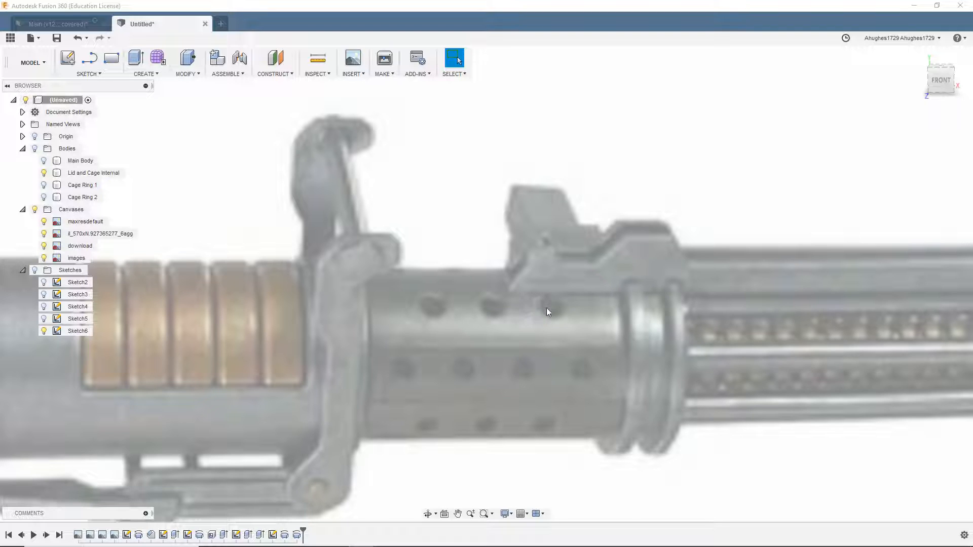
Examine the sleeve's hole pattern and the ring details across all four minigun reference canvases
{"action": "scroll", "coordinate": [425, 275], "scroll_direction": "down", "scroll_amount": 10}
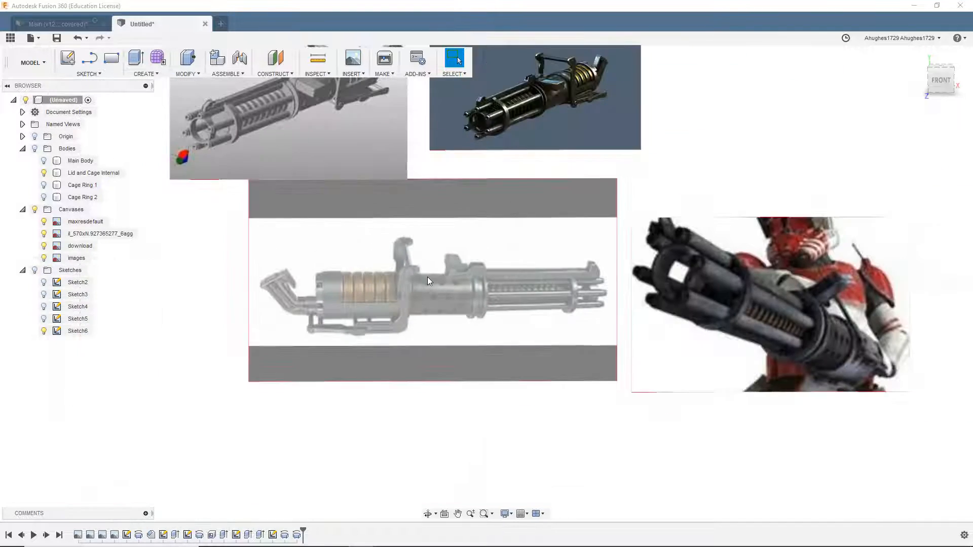
{"action": "middle_click_drag", "start_coordinate": [585, 255], "coordinate": [562, 278]}
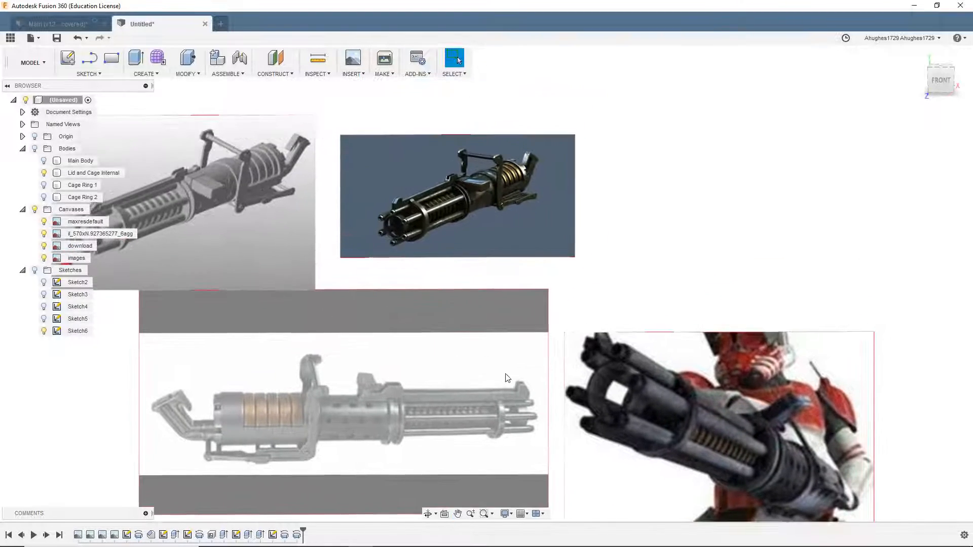
{"action": "key", "text": "Escape"}
{"action": "scroll", "coordinate": [434, 206], "scroll_direction": "up", "scroll_amount": 5}
{"action": "scroll", "coordinate": [621, 232], "scroll_direction": "up", "scroll_amount": 3}
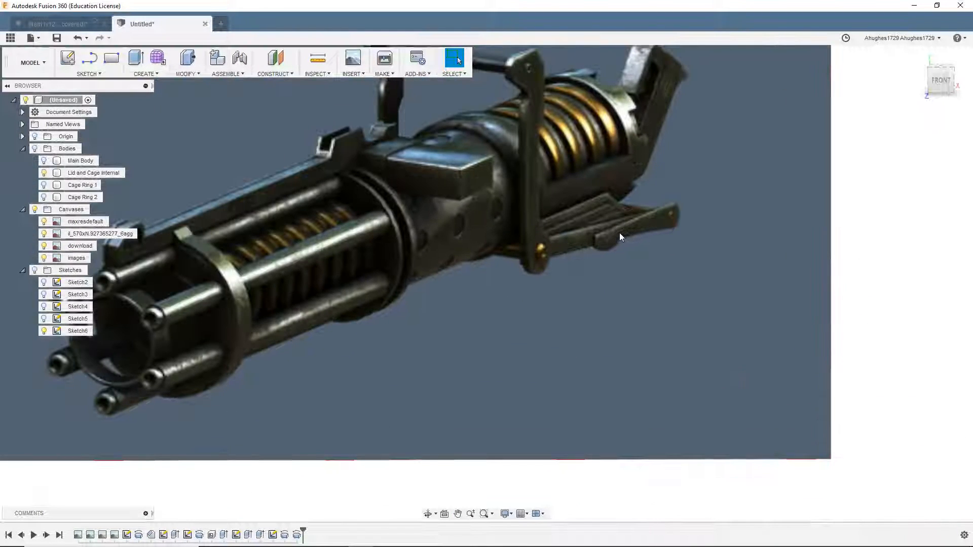
{"action": "scroll", "coordinate": [475, 261], "scroll_direction": "down", "scroll_amount": 2}
{"action": "middle_click_drag", "start_coordinate": [524, 390], "coordinate": [361, 209]}
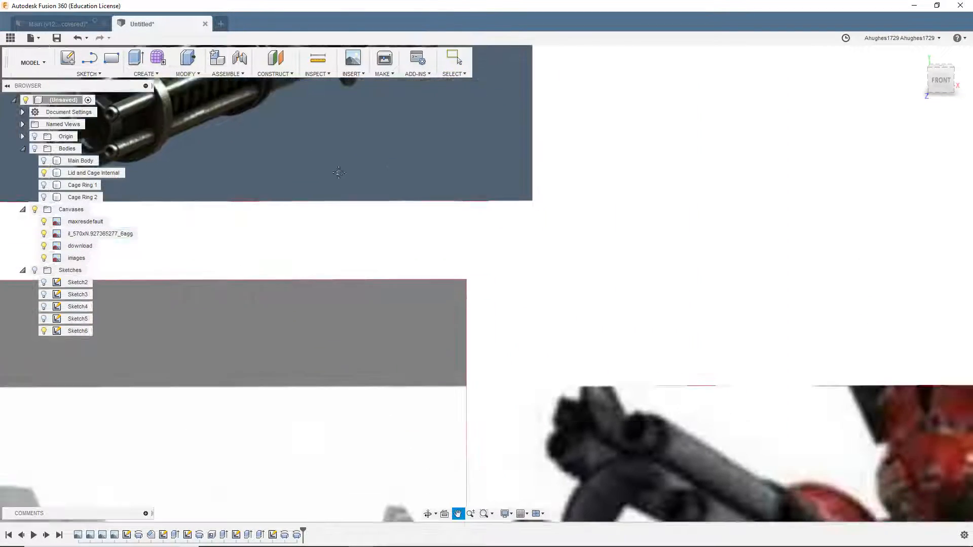
{"action": "middle_click_drag", "start_coordinate": [532, 350], "coordinate": [241, 148]}
{"action": "middle_click_drag", "start_coordinate": [514, 267], "coordinate": [306, 115]}
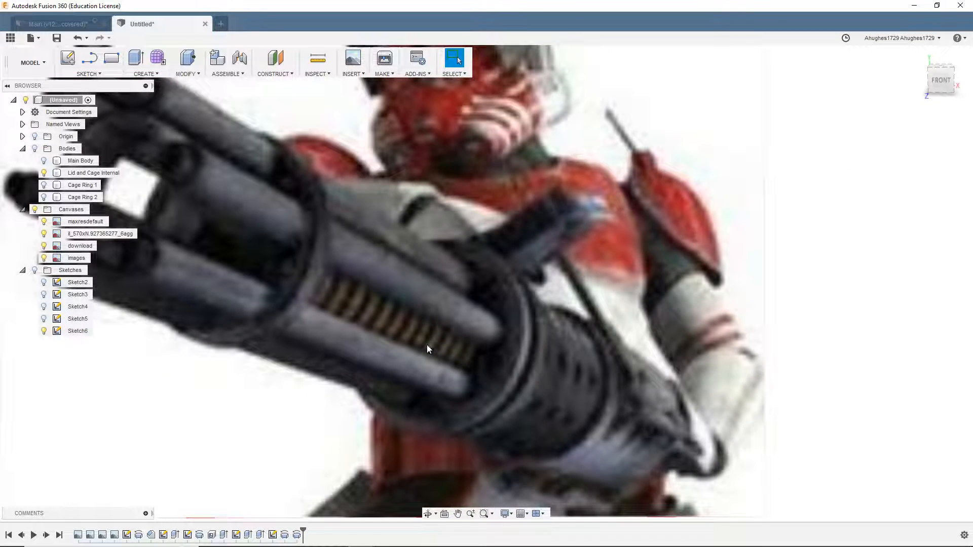
{"action": "scroll", "coordinate": [427, 347], "scroll_direction": "down", "scroll_amount": 2}
{"action": "scroll", "coordinate": [323, 243], "scroll_direction": "down", "scroll_amount": 2}
{"action": "middle_click_drag", "start_coordinate": [325, 233], "coordinate": [727, 389]}
{"action": "scroll", "coordinate": [236, 187], "scroll_direction": "up", "scroll_amount": 3}
{"action": "scroll", "coordinate": [381, 346], "scroll_direction": "down", "scroll_amount": 2}
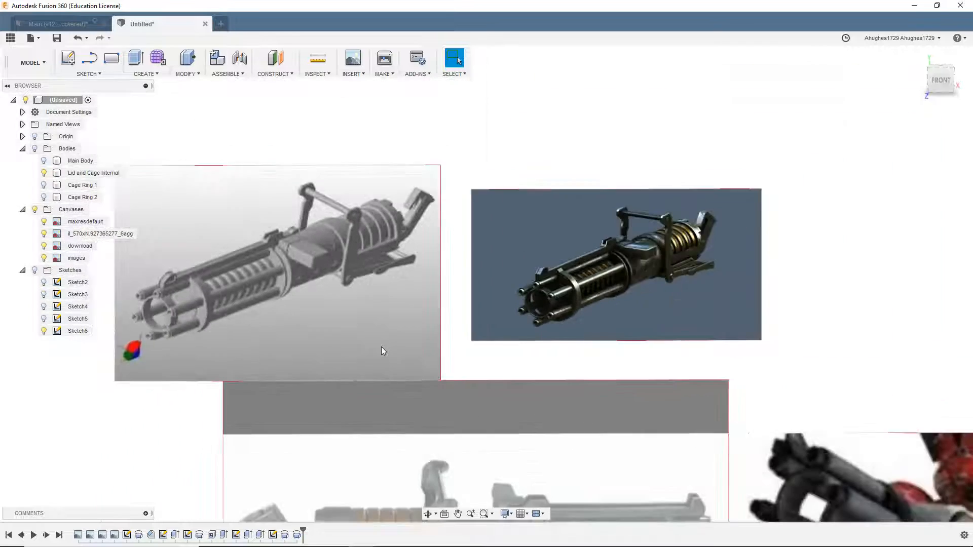
{"action": "scroll", "coordinate": [381, 346], "scroll_direction": "down", "scroll_amount": 2}
{"action": "middle_click_drag", "start_coordinate": [423, 310], "coordinate": [302, 202]}
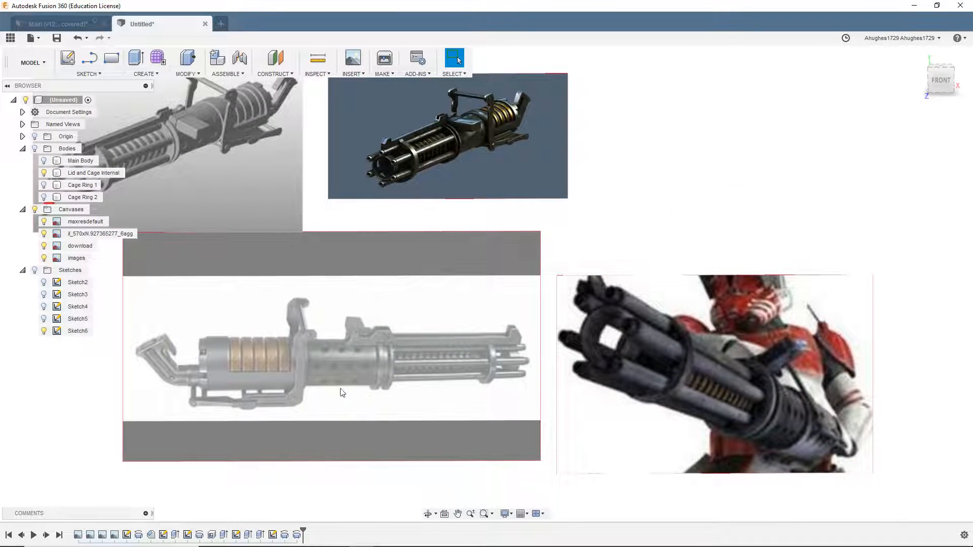
{"action": "scroll", "coordinate": [330, 379], "scroll_direction": "up", "scroll_amount": 5}
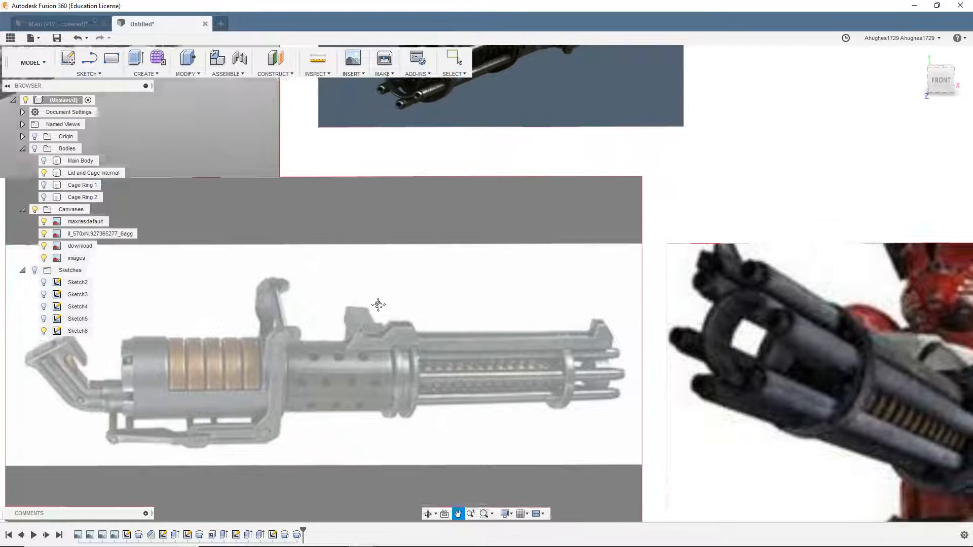
{"action": "middle_click_drag", "start_coordinate": [376, 304], "coordinate": [405, 241]}
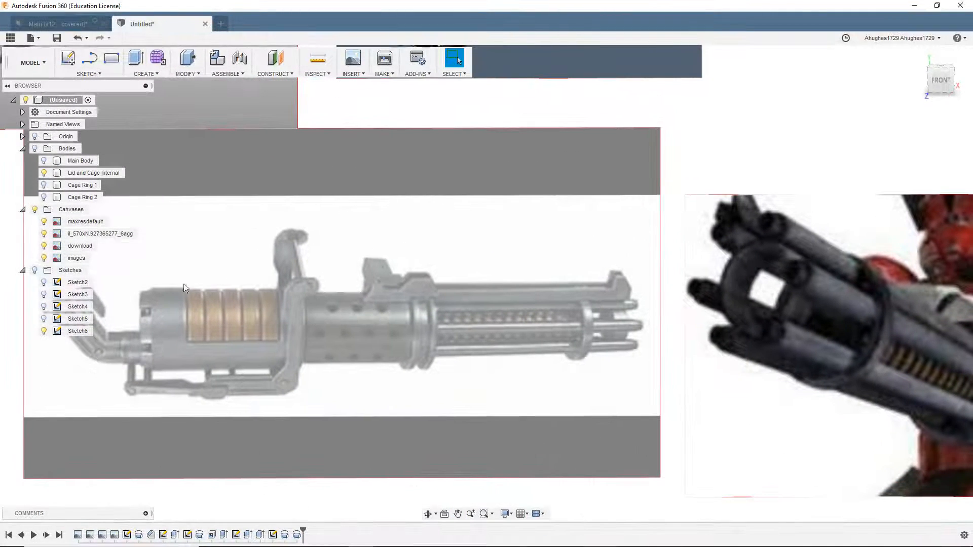
Show the bodies to compare the sleeve with the side-view canvas, and hide them again
{"action": "left_click", "coordinate": [35, 149]}
{"action": "scroll", "coordinate": [260, 342], "scroll_direction": "down", "scroll_amount": 2}
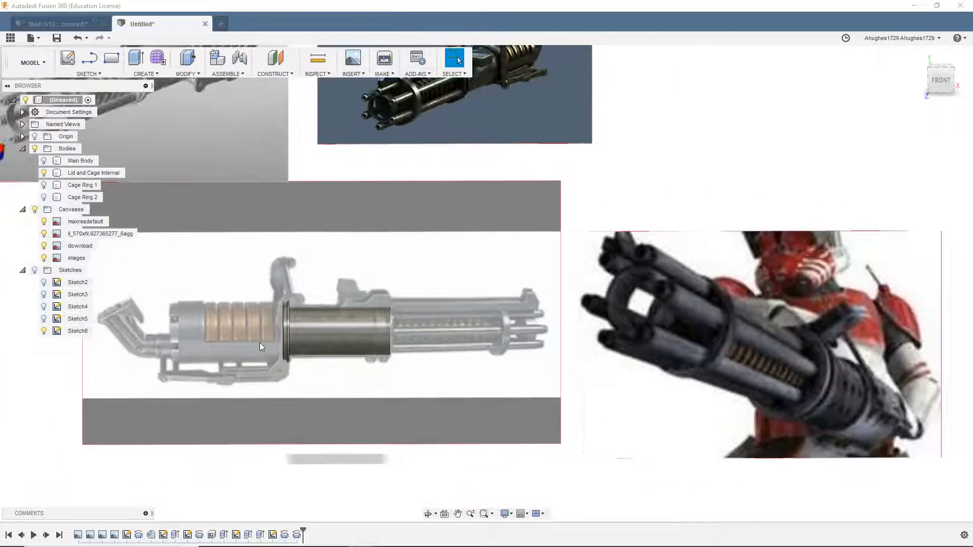
{"action": "scroll", "coordinate": [254, 338], "scroll_direction": "up", "scroll_amount": 6}
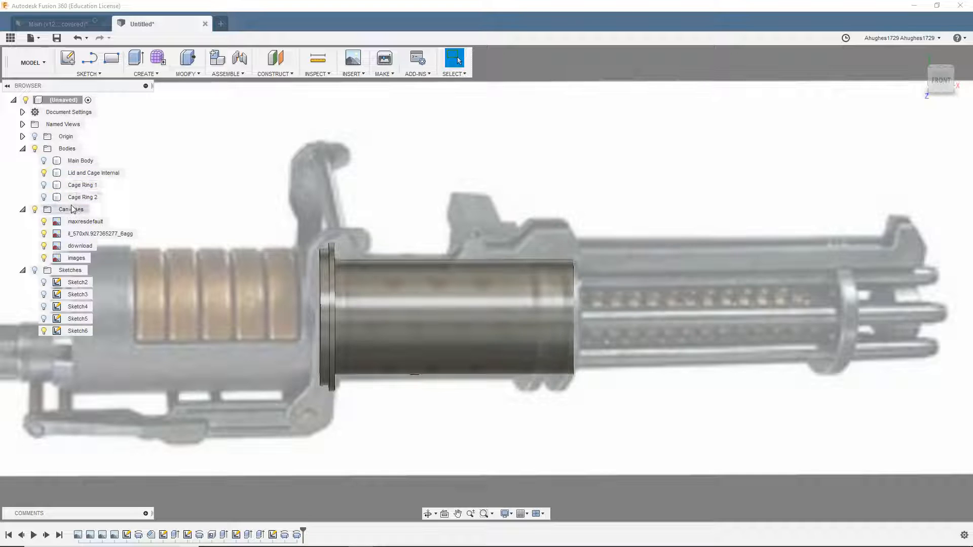
{"action": "left_click", "coordinate": [34, 149]}
Edit Sketch6 and draw a horizontal line above the sleeve's outer line, from the rear flange line to the first ring rectangle
{"action": "right_click", "coordinate": [78, 331]}
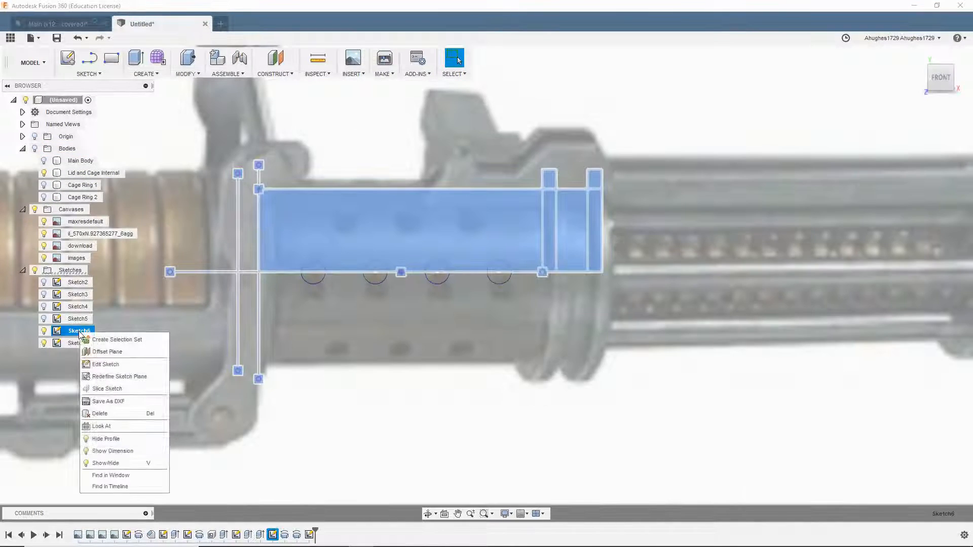
{"action": "left_click", "coordinate": [105, 364]}
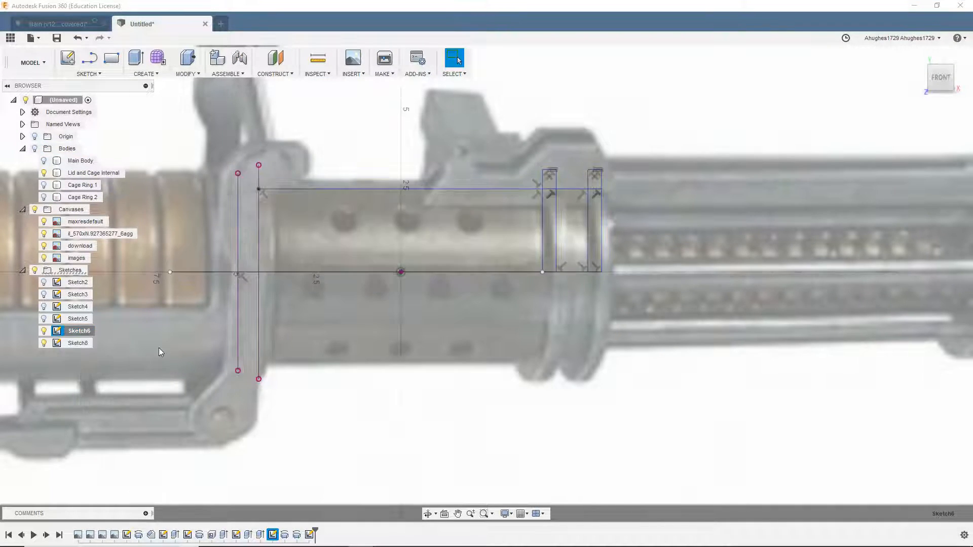
{"action": "key", "text": "l"}
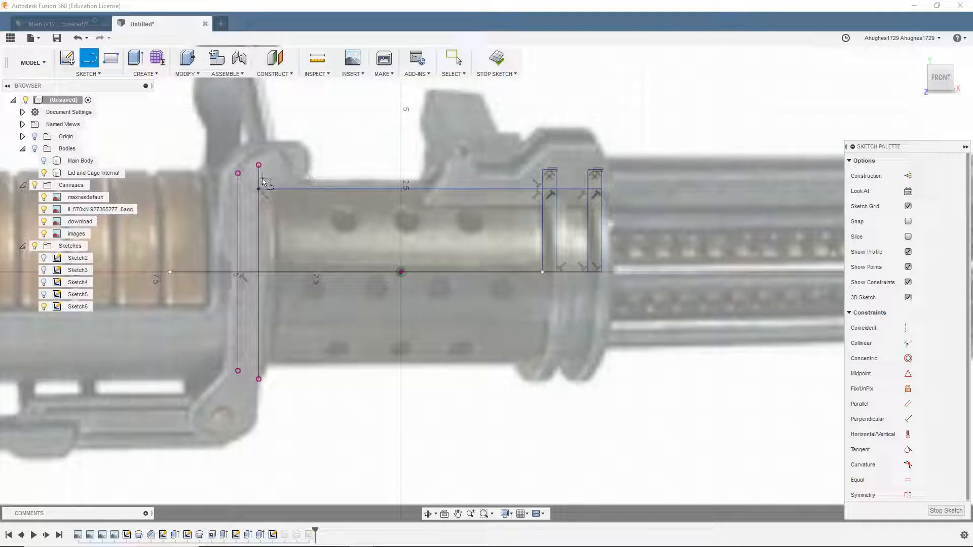
{"action": "left_click", "coordinate": [259, 181]}
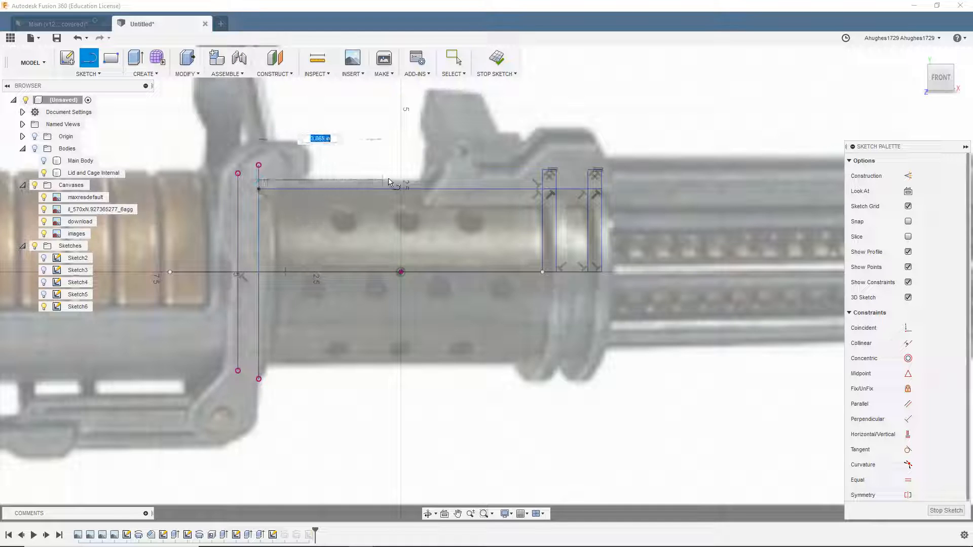
{"action": "left_click", "coordinate": [541, 180]}
{"action": "left_click", "coordinate": [145, 74]}
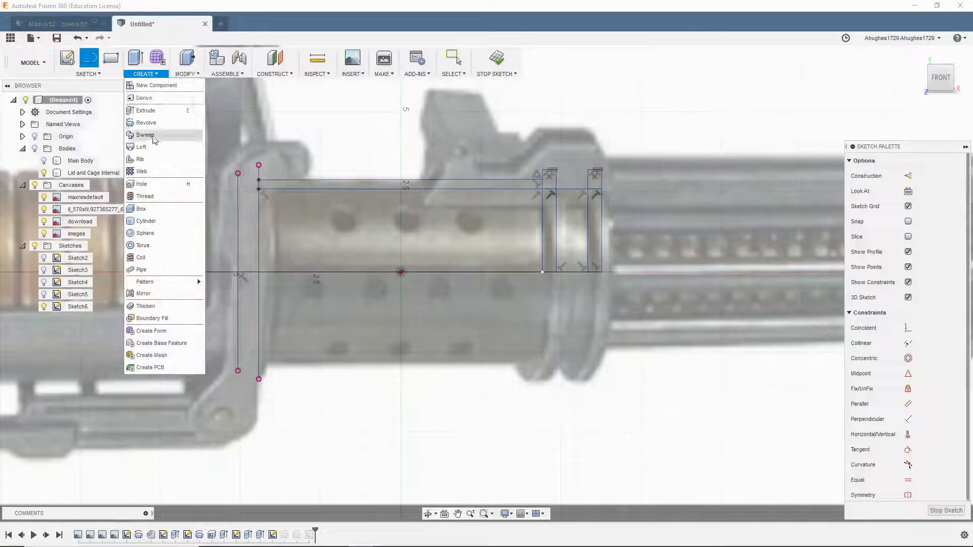
{"action": "left_click", "coordinate": [153, 137]}
{"action": "left_click", "coordinate": [330, 186]}
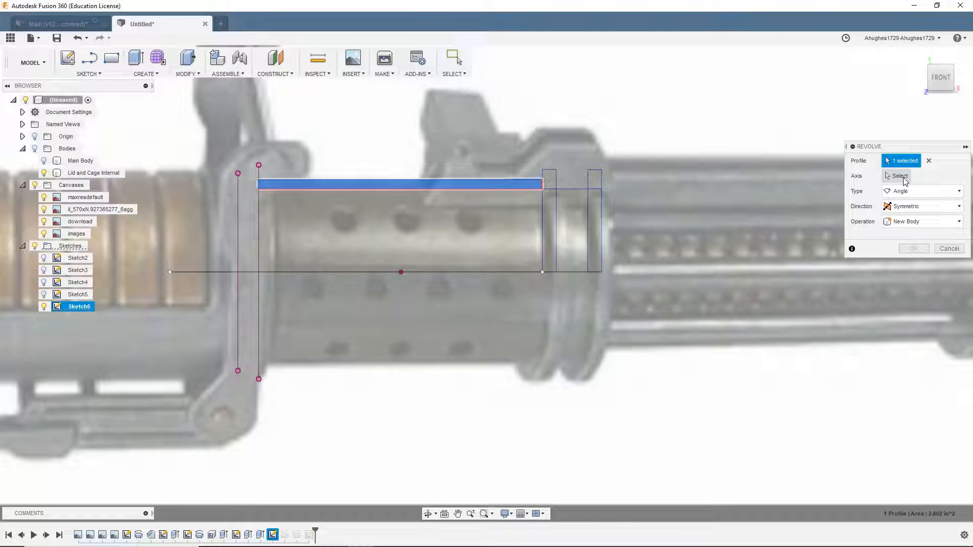
{"action": "left_click", "coordinate": [949, 249]}
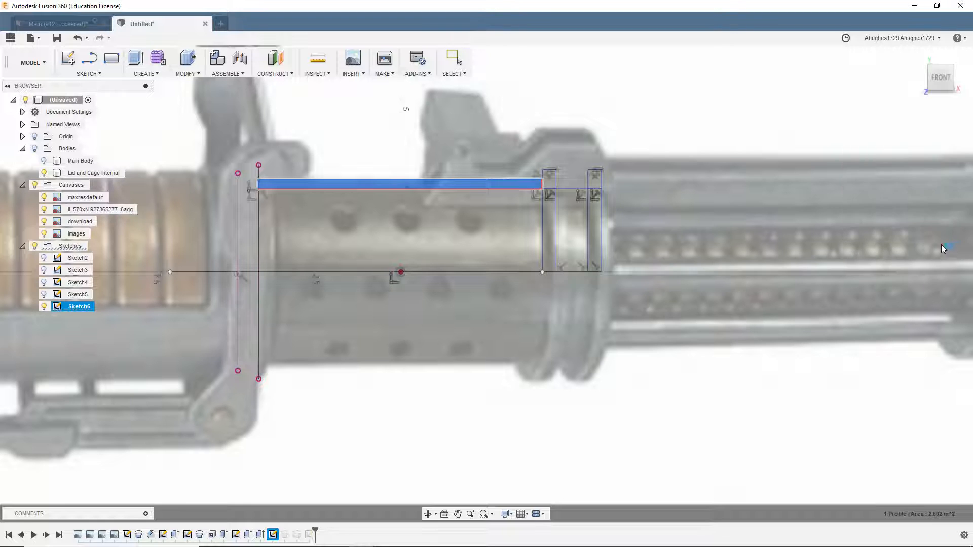
Reopen the sketch and draw a second line just above the sleeve's outer line, leaving a tiny gap, from the flange line to the first ring
{"action": "double_click", "coordinate": [432, 191]}
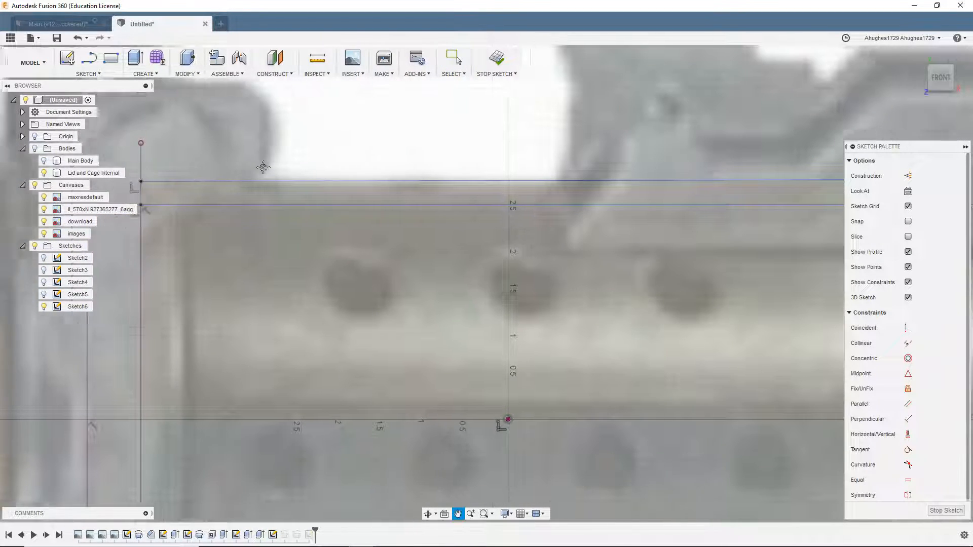
{"action": "key", "text": "l"}
{"action": "scroll", "coordinate": [182, 223], "scroll_direction": "up", "scroll_amount": 5}
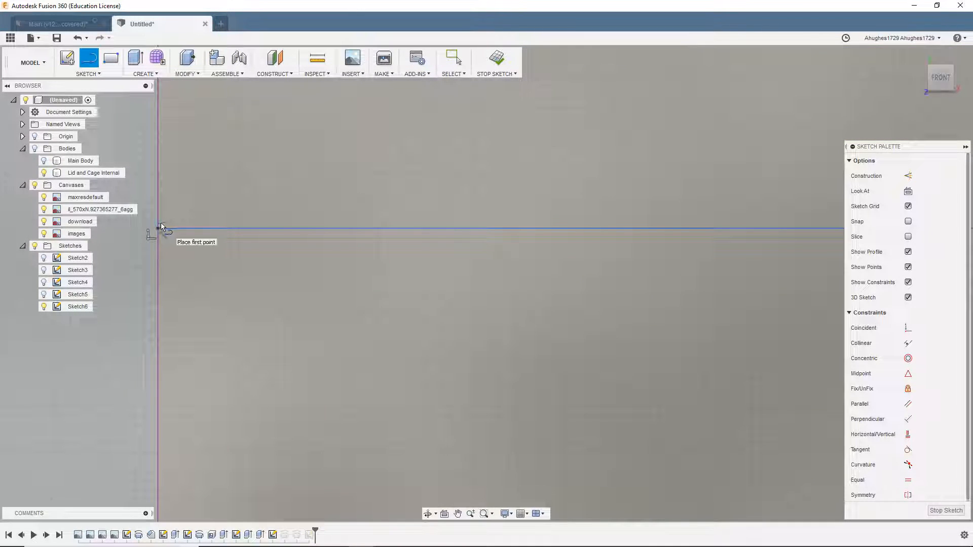
{"action": "left_click", "coordinate": [160, 226]}
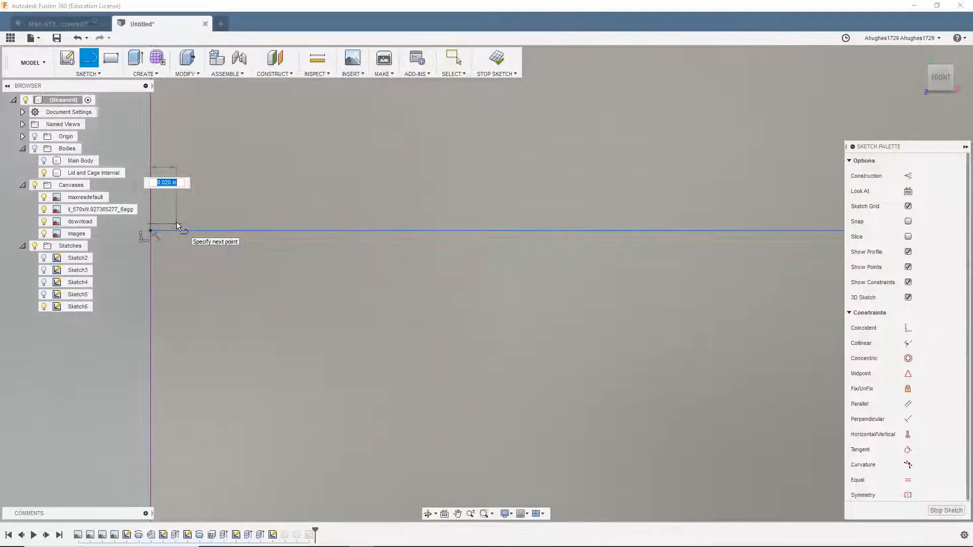
{"action": "key", "text": "Escape"}
{"action": "key", "text": "l"}
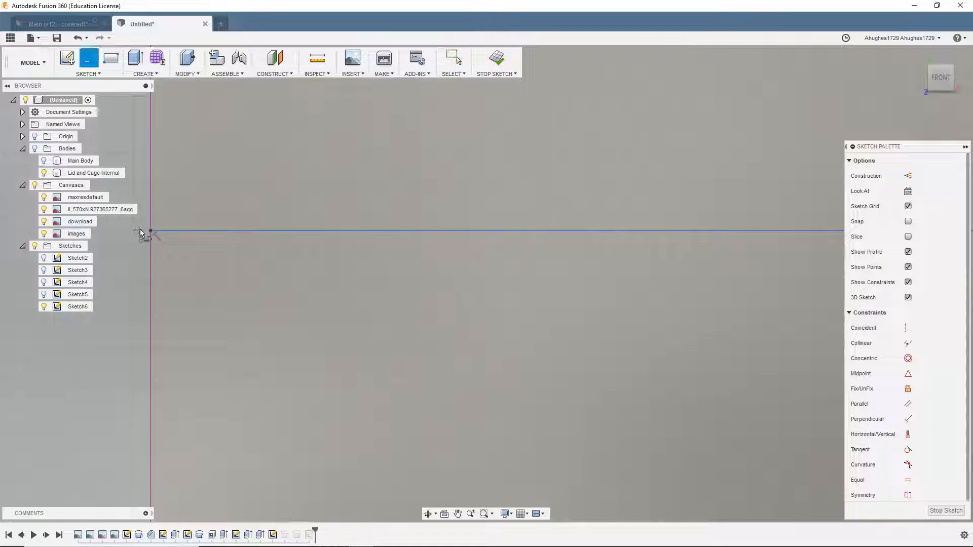
{"action": "left_click", "coordinate": [151, 226]}
{"action": "scroll", "coordinate": [355, 228], "scroll_direction": "up", "scroll_amount": 5}
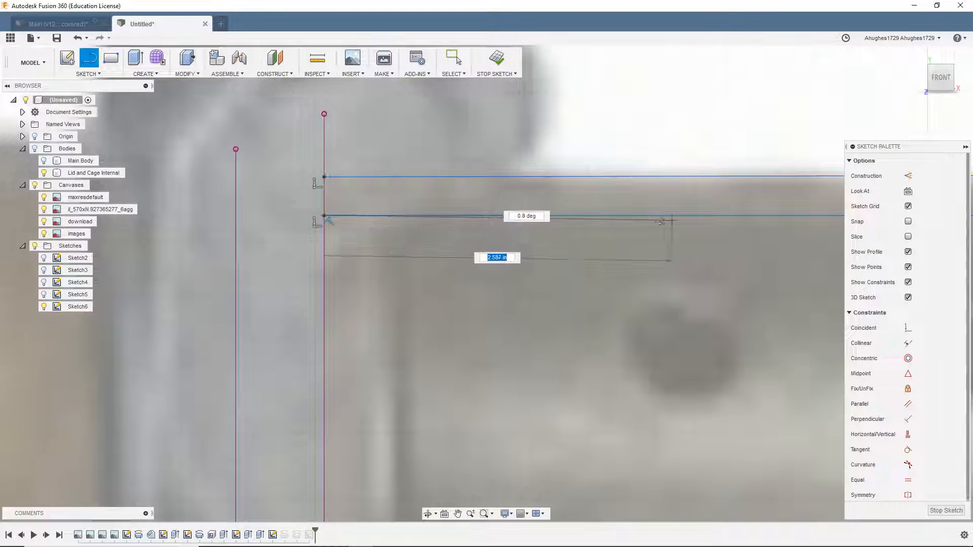
{"action": "middle_click_drag", "start_coordinate": [669, 220], "coordinate": [106, 209]}
{"action": "scroll", "coordinate": [549, 211], "scroll_direction": "down", "scroll_amount": 4}
{"action": "scroll", "coordinate": [521, 203], "scroll_direction": "up", "scroll_amount": 6}
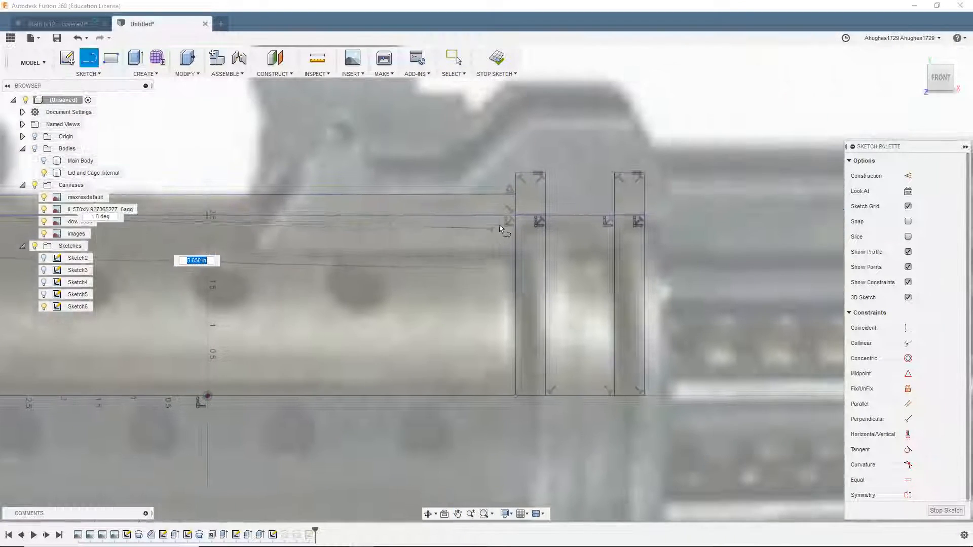
{"action": "scroll", "coordinate": [540, 204], "scroll_direction": "up", "scroll_amount": 3}
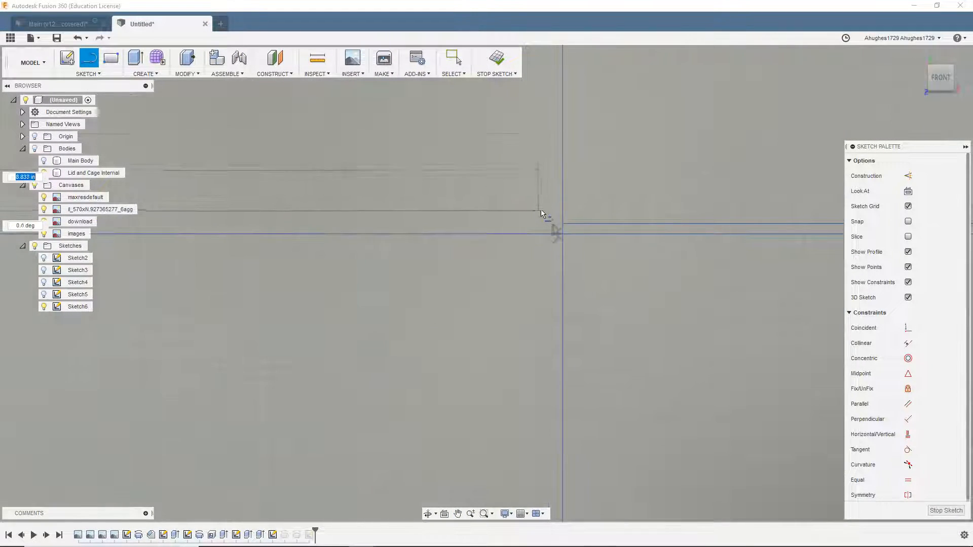
{"action": "left_click", "coordinate": [561, 224]}
{"action": "scroll", "coordinate": [612, 237], "scroll_direction": "down", "scroll_amount": 12}
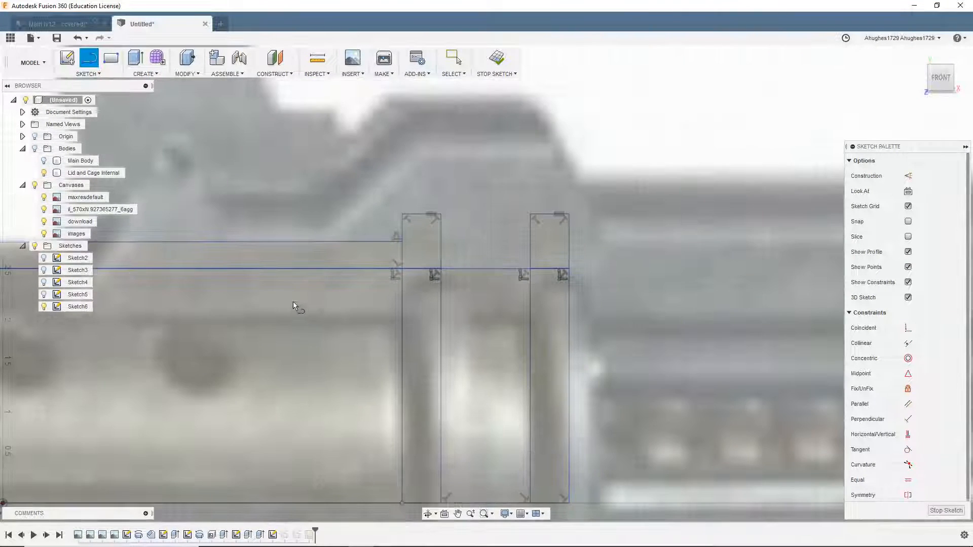
{"action": "middle_click_drag", "start_coordinate": [290, 302], "coordinate": [556, 269]}
{"action": "scroll", "coordinate": [456, 272], "scroll_direction": "down", "scroll_amount": 3}
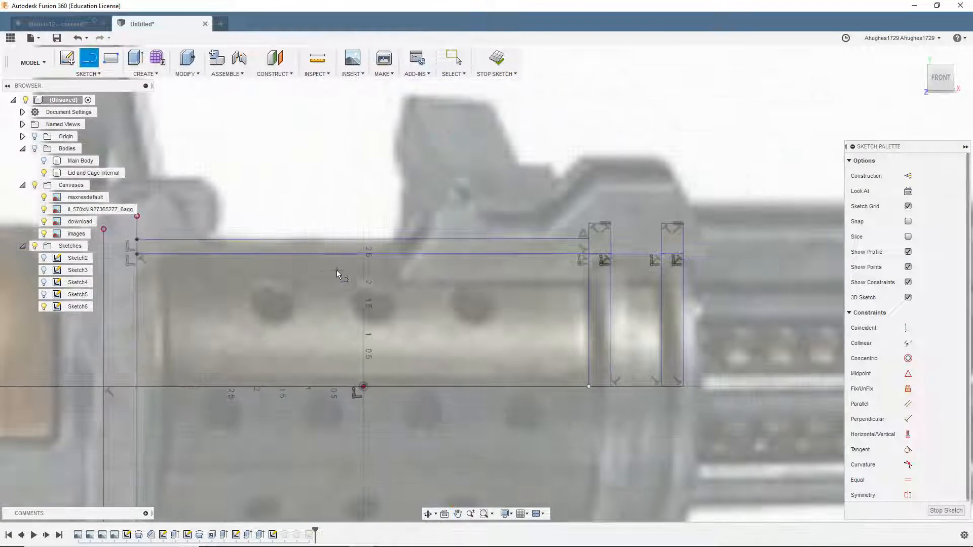
Set up a 360-degree symmetric revolve of the thin strip above the sleeve, using the horizontal centre line as the axis
{"action": "key", "text": "l"}
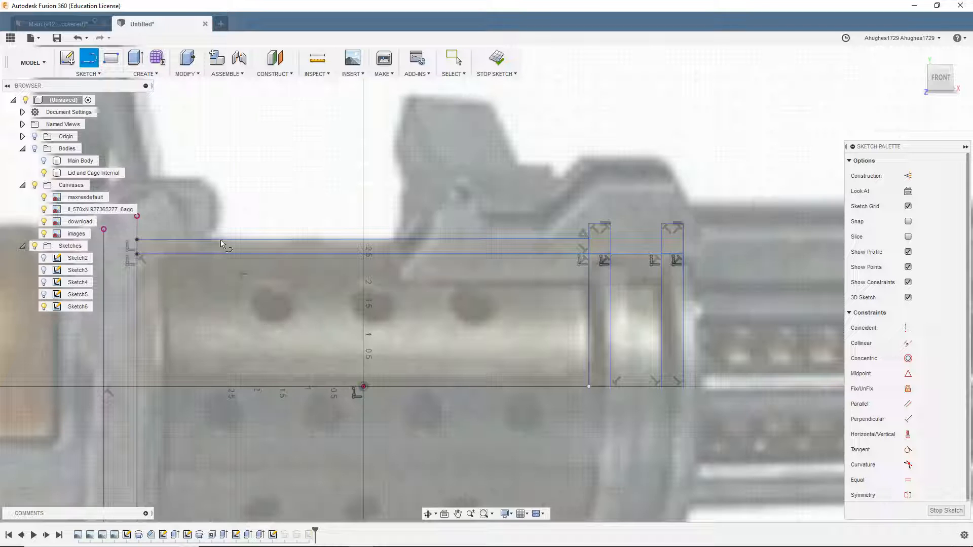
{"action": "left_click", "coordinate": [136, 75]}
{"action": "left_click", "coordinate": [152, 111]}
{"action": "left_click", "coordinate": [206, 248]}
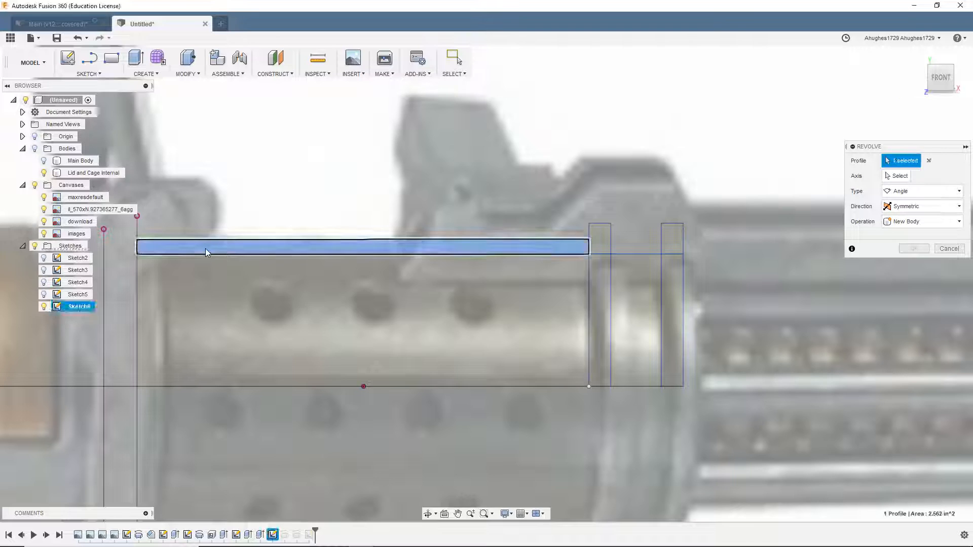
{"action": "scroll", "coordinate": [406, 253], "scroll_direction": "down", "scroll_amount": 5}
{"action": "scroll", "coordinate": [561, 255], "scroll_direction": "up", "scroll_amount": 4}
{"action": "scroll", "coordinate": [427, 253], "scroll_direction": "down", "scroll_amount": 4}
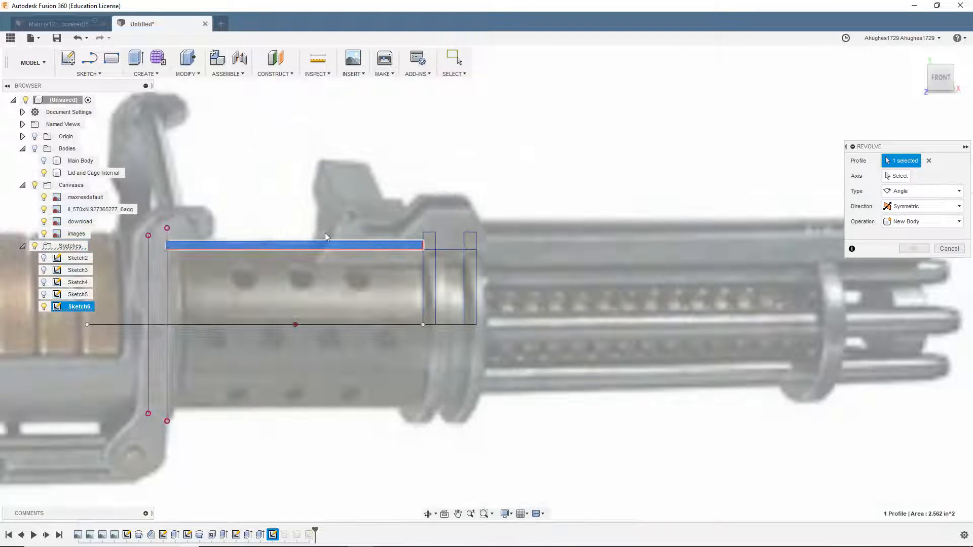
{"action": "scroll", "coordinate": [449, 259], "scroll_direction": "up", "scroll_amount": 2}
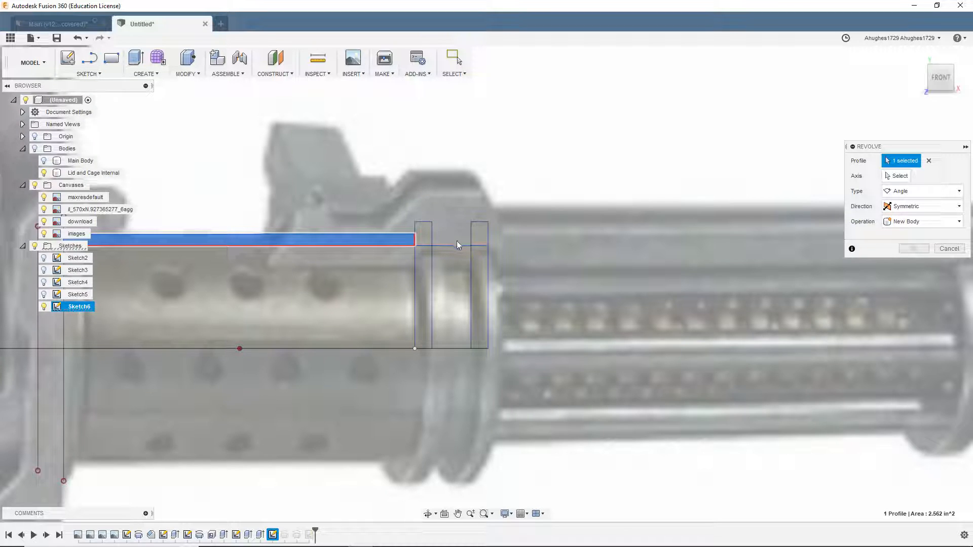
{"action": "scroll", "coordinate": [315, 229], "scroll_direction": "up", "scroll_amount": 2}
{"action": "scroll", "coordinate": [335, 230], "scroll_direction": "down", "scroll_amount": 1}
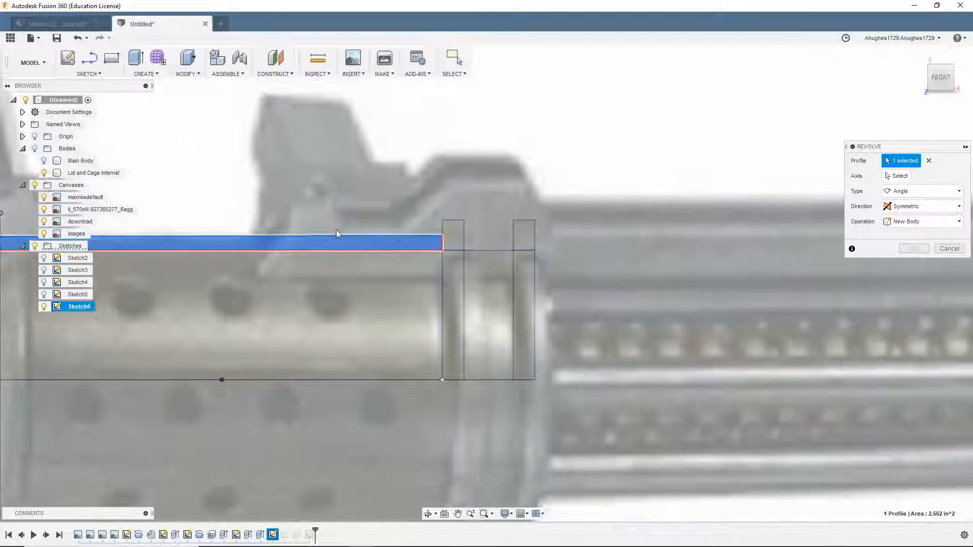
{"action": "middle_click_drag", "start_coordinate": [366, 189], "coordinate": [656, 161]}
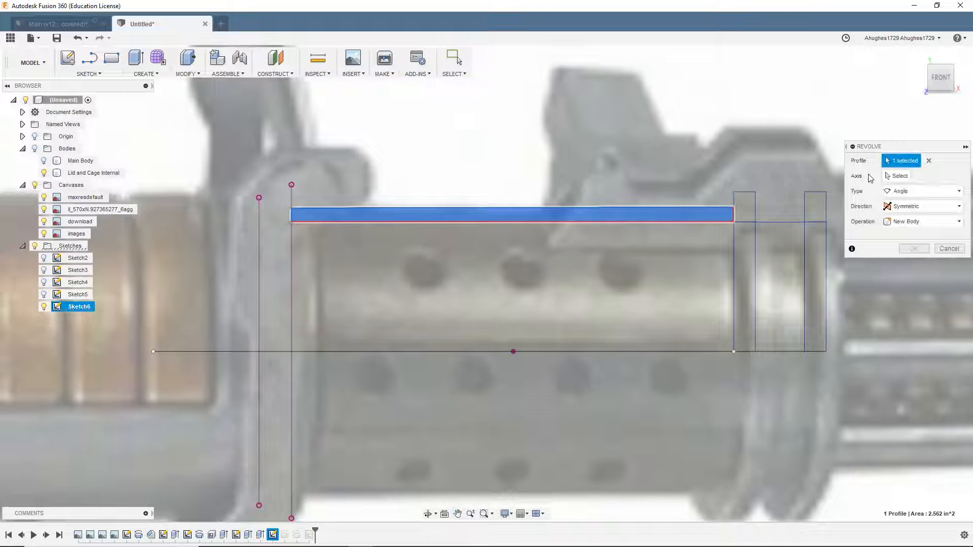
{"action": "left_click", "coordinate": [470, 351]}
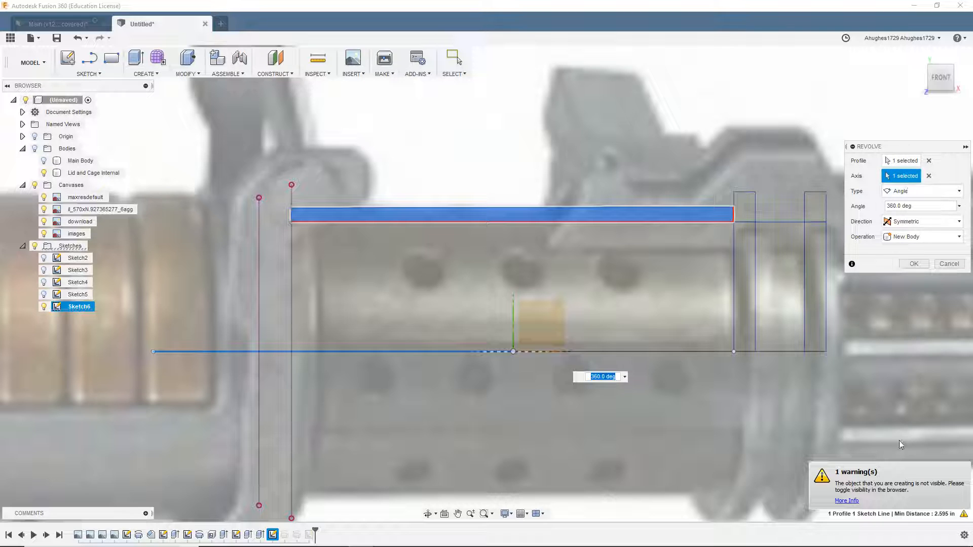
Turn on the bodies, hide Lid and Cage Internal, and complete the strip's revolve as a new body
{"action": "left_click", "coordinate": [35, 148]}
{"action": "scroll", "coordinate": [440, 186], "scroll_direction": "down", "scroll_amount": 4}
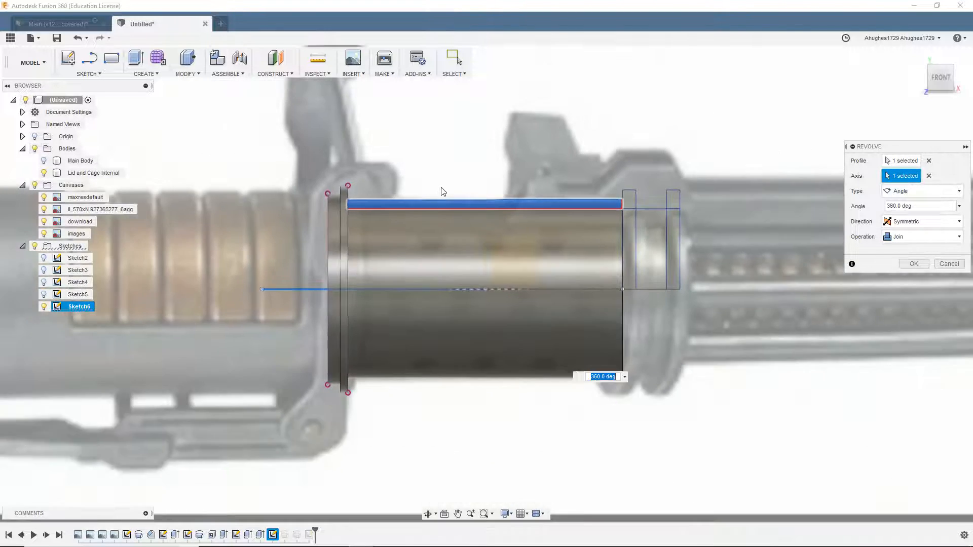
{"action": "left_click", "coordinate": [953, 78]}
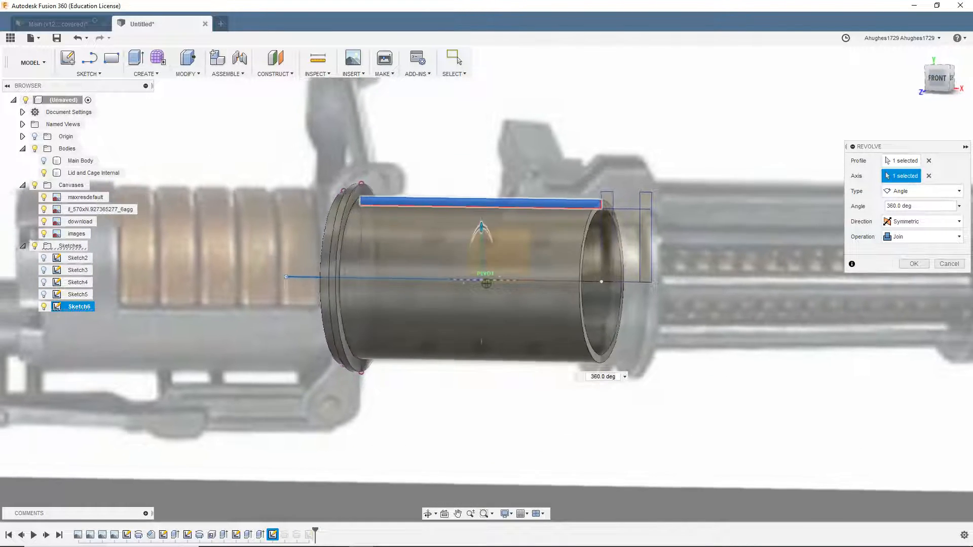
{"action": "left_click", "coordinate": [922, 236]}
{"action": "left_click", "coordinate": [907, 286]}
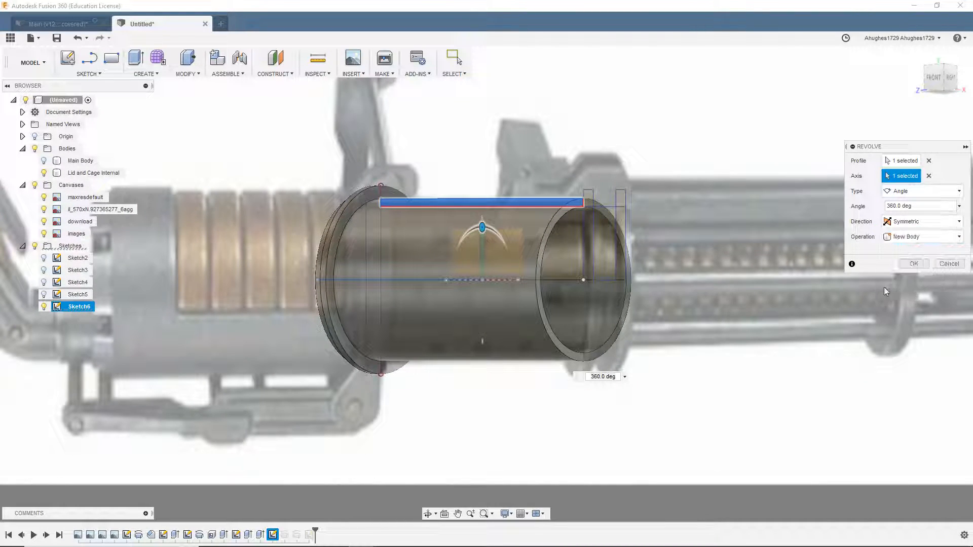
{"action": "left_click", "coordinate": [43, 173]}
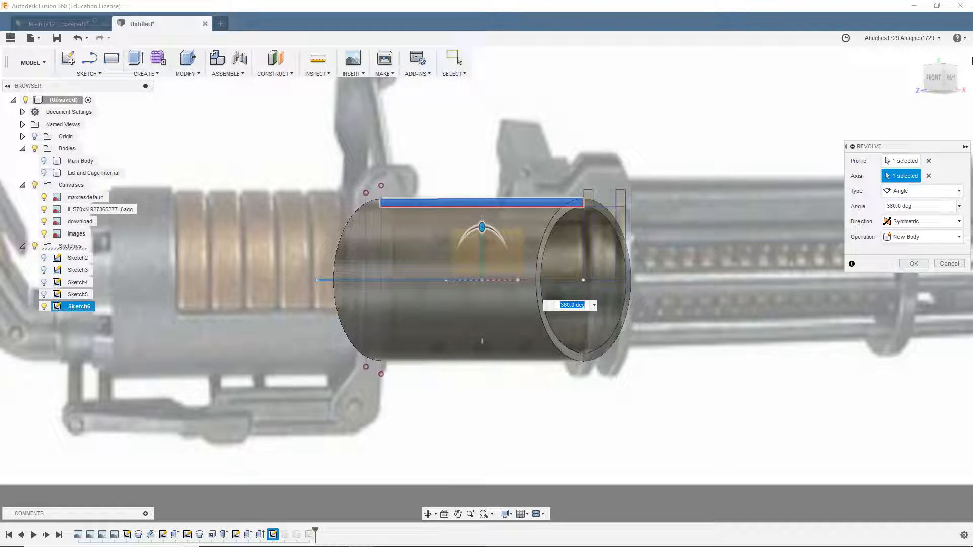
{"action": "left_click", "coordinate": [936, 76]}
{"action": "left_click_drag", "start_coordinate": [935, 75], "coordinate": [948, 81]}
{"action": "left_click", "coordinate": [920, 263]}
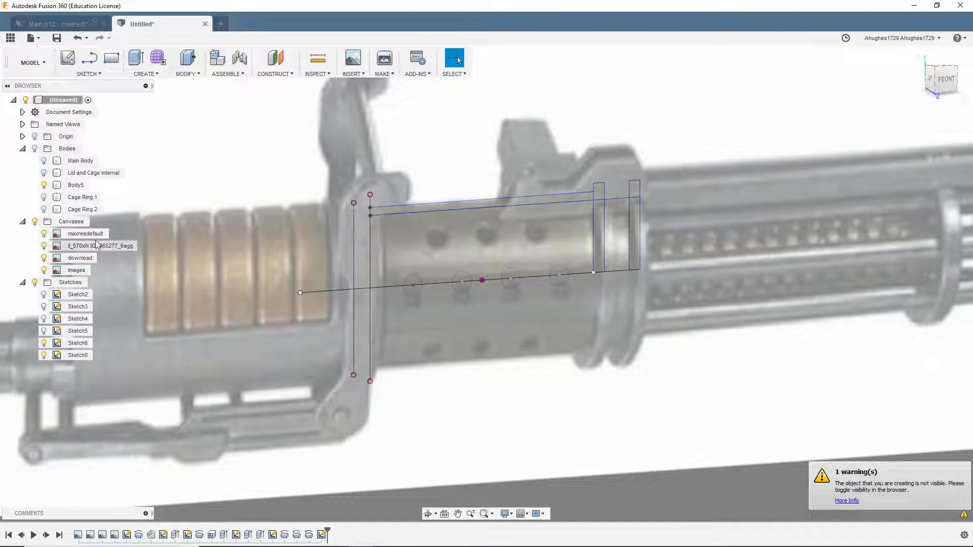
Show Lid and Cage Internal together with the new outer sleeve body and examine the gap between them from the right side
{"action": "left_click", "coordinate": [43, 173]}
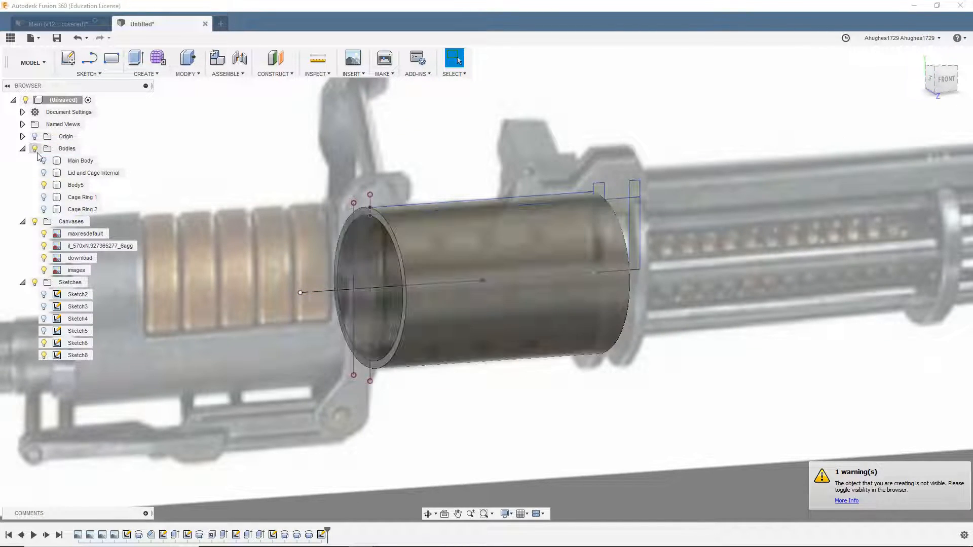
{"action": "left_click", "coordinate": [44, 211]}
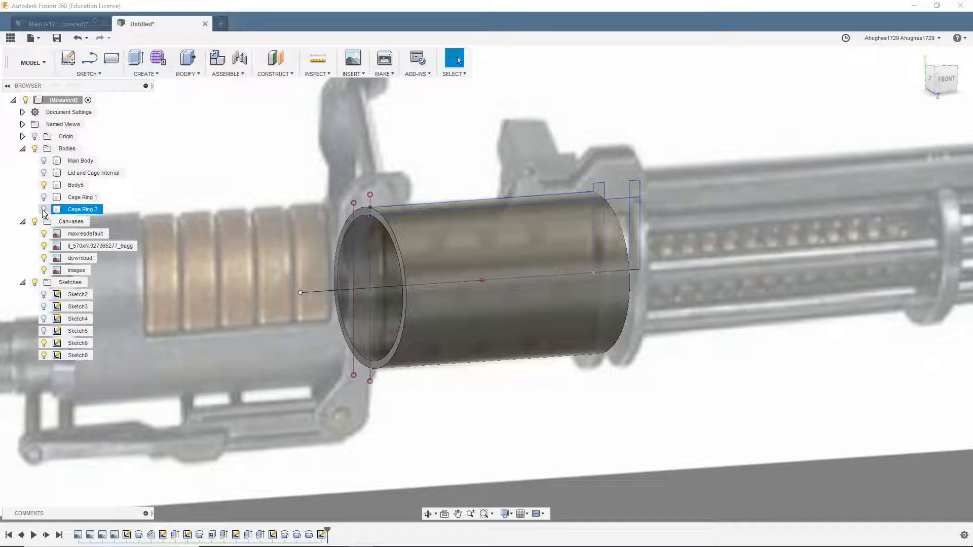
{"action": "left_click", "coordinate": [44, 173]}
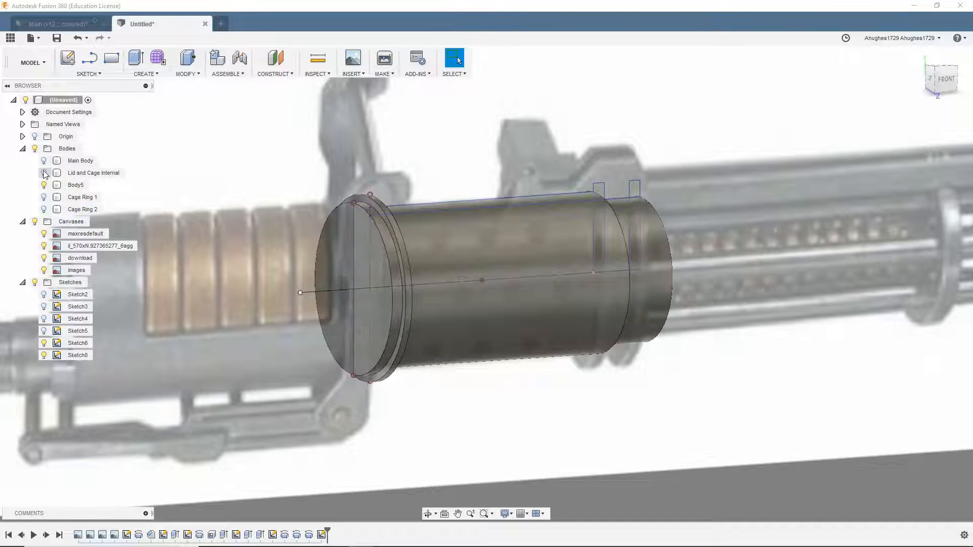
{"action": "left_click_drag", "start_coordinate": [947, 80], "coordinate": [876, 80]}
{"action": "scroll", "coordinate": [502, 321], "scroll_direction": "up", "scroll_amount": 6}
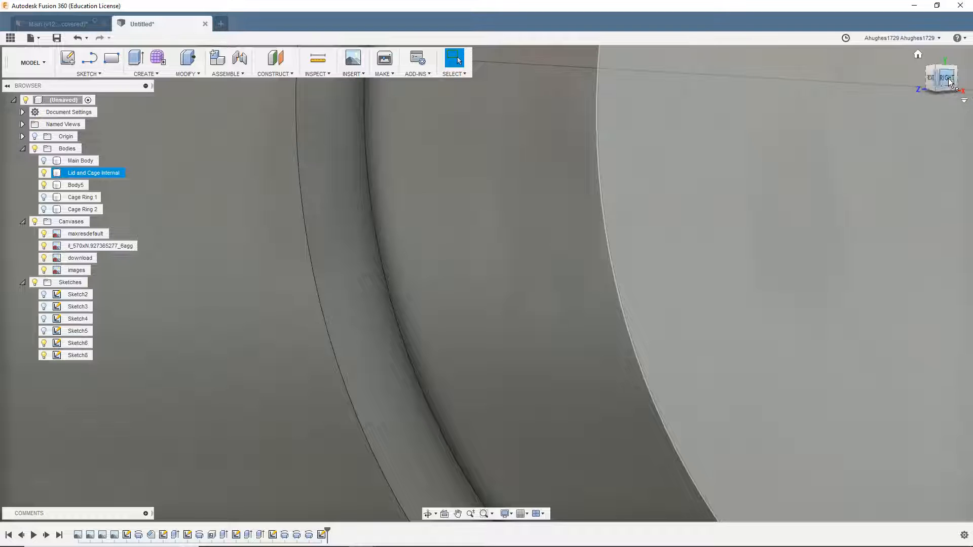
{"action": "left_click", "coordinate": [947, 80]}
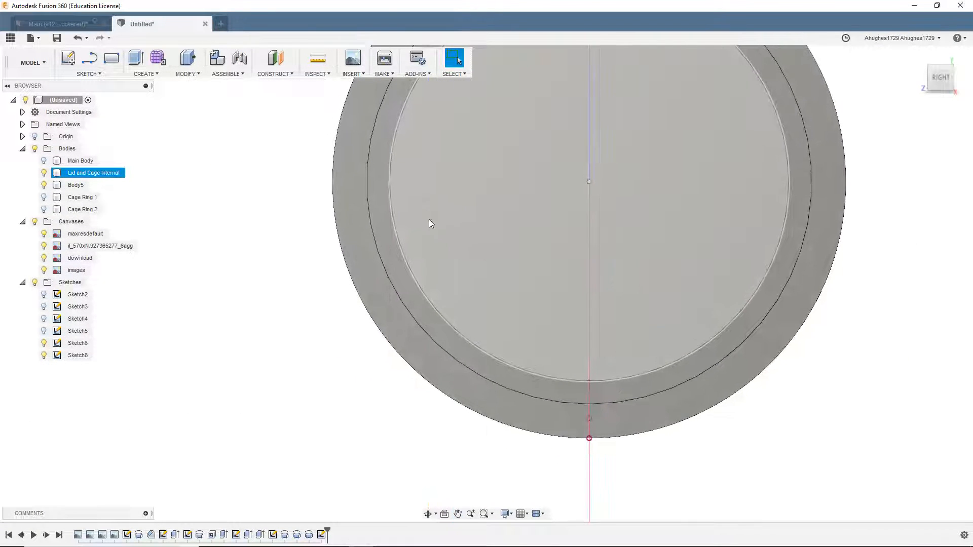
{"action": "scroll", "coordinate": [328, 157], "scroll_direction": "up", "scroll_amount": 5}
{"action": "scroll", "coordinate": [430, 201], "scroll_direction": "up", "scroll_amount": 5}
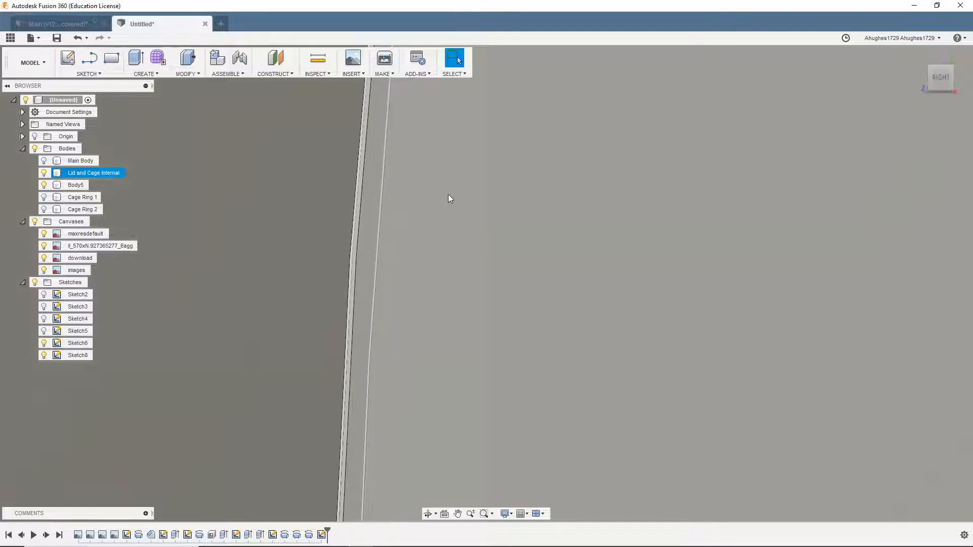
{"action": "scroll", "coordinate": [360, 218], "scroll_direction": "up", "scroll_amount": 5}
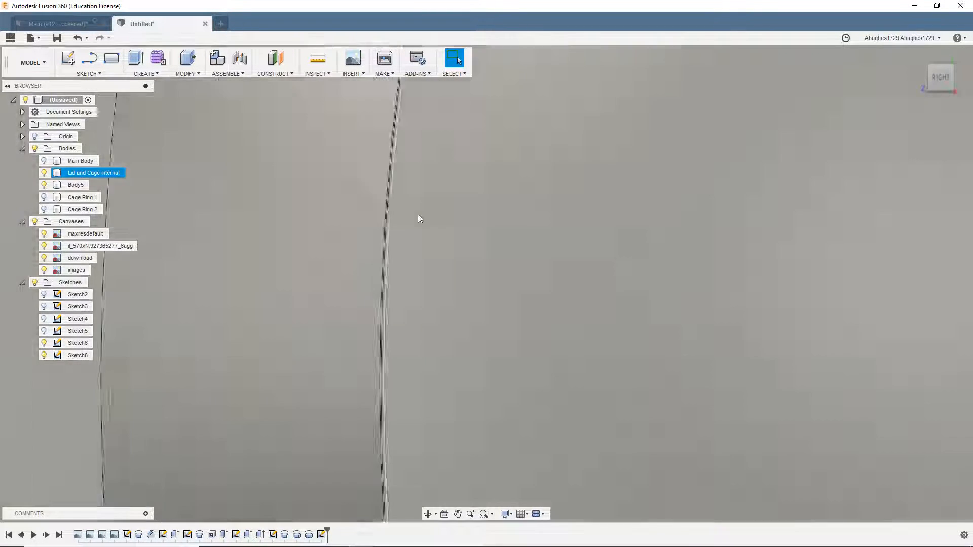
Hide Lid and Cage Internal and examine the outer sleeve alone against the reference canvas from the front
{"action": "scroll", "coordinate": [434, 215], "scroll_direction": "down", "scroll_amount": 15}
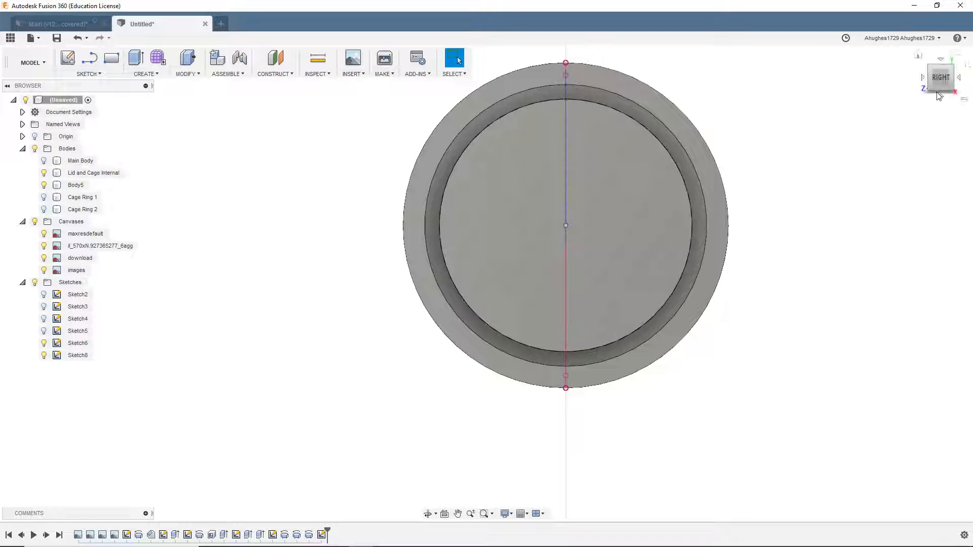
{"action": "left_click", "coordinate": [938, 80]}
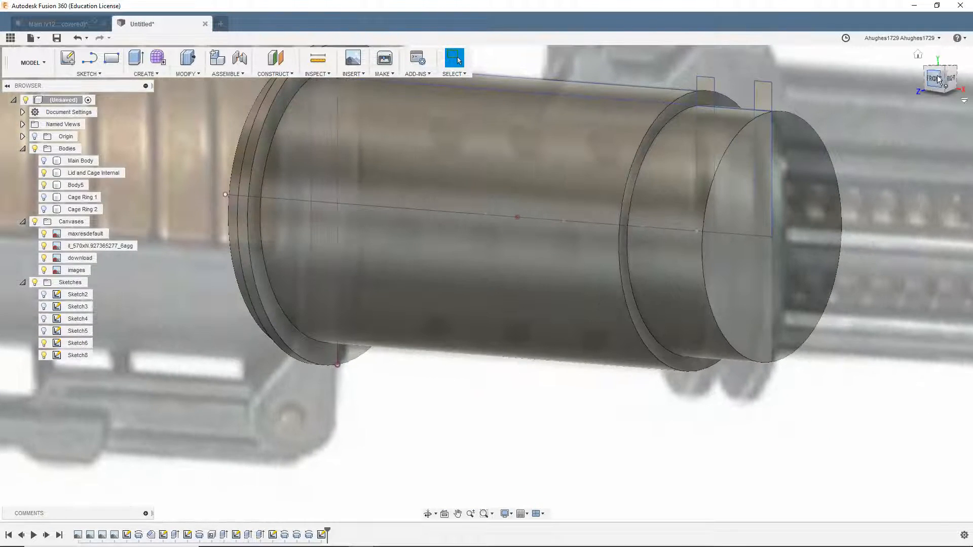
{"action": "left_click", "coordinate": [933, 77]}
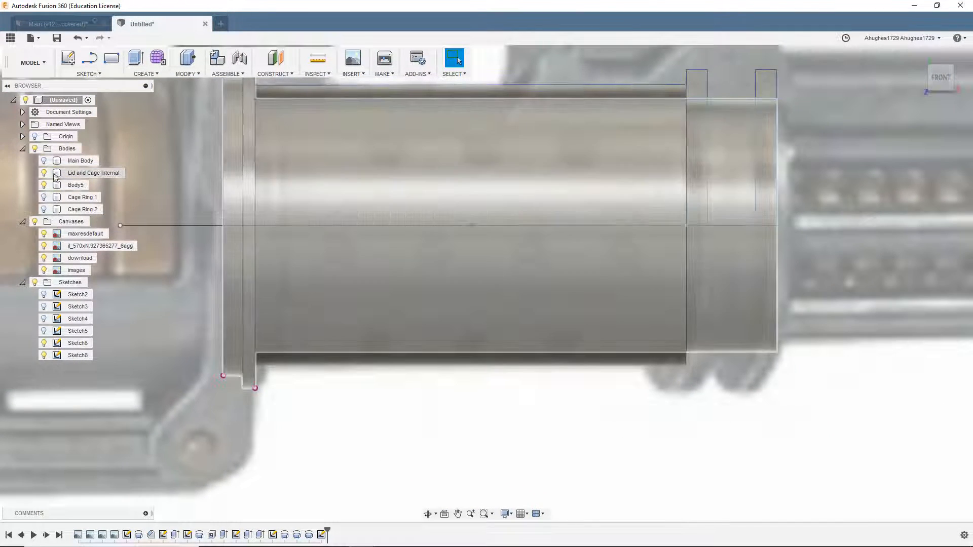
{"action": "left_click", "coordinate": [46, 173]}
{"action": "scroll", "coordinate": [630, 253], "scroll_direction": "down", "scroll_amount": 4}
{"action": "left_click_drag", "start_coordinate": [937, 85], "coordinate": [912, 85]}
{"action": "left_click", "coordinate": [941, 77]}
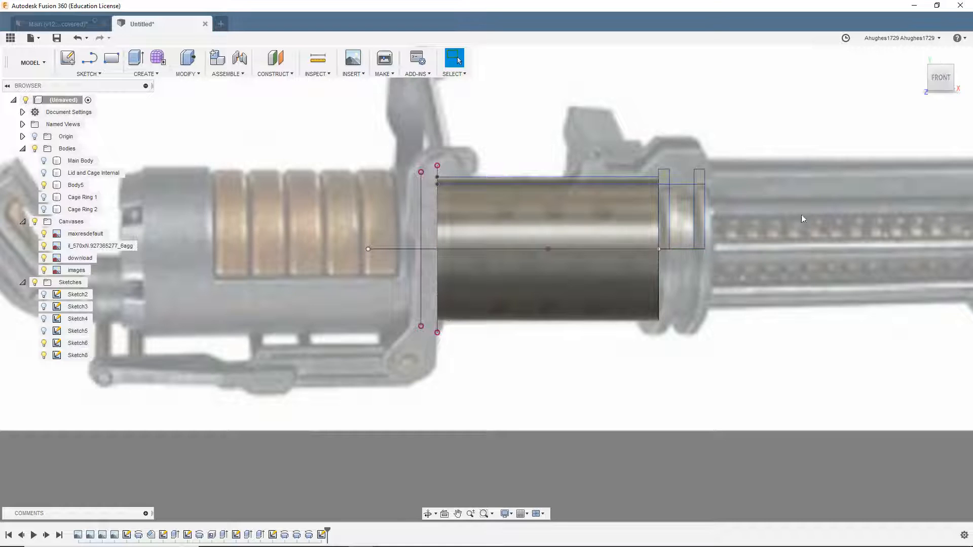
{"action": "scroll", "coordinate": [710, 299], "scroll_direction": "up", "scroll_amount": 3}
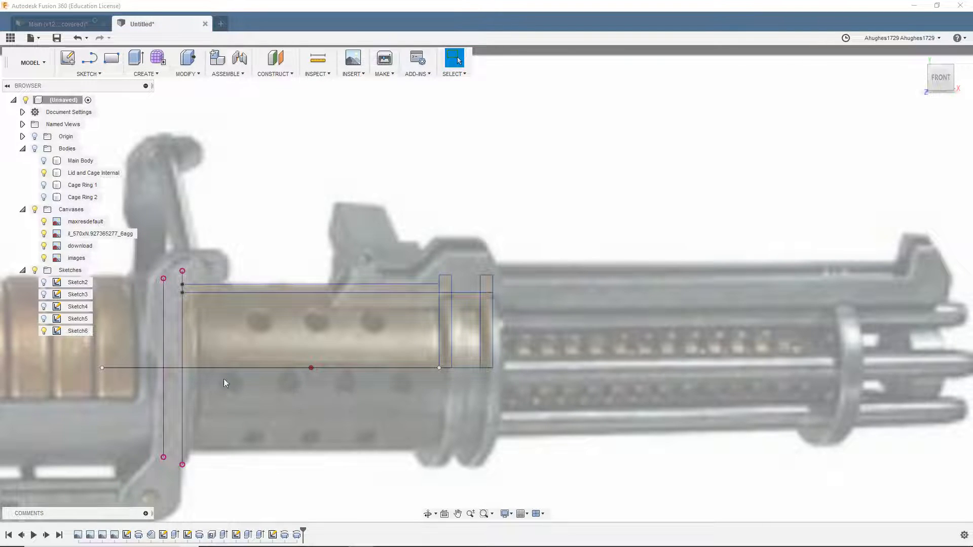
Start a front-plane sketch and draw two horizontal centre lines from the origin, one past the flange and one just past the second ring
{"action": "left_click", "coordinate": [68, 58]}
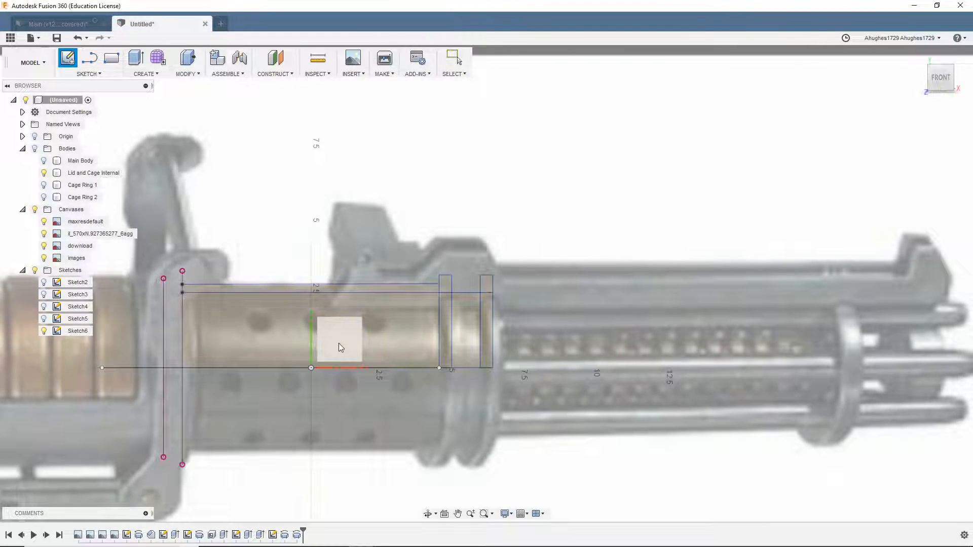
{"action": "left_click", "coordinate": [339, 343]}
{"action": "key", "text": "l"}
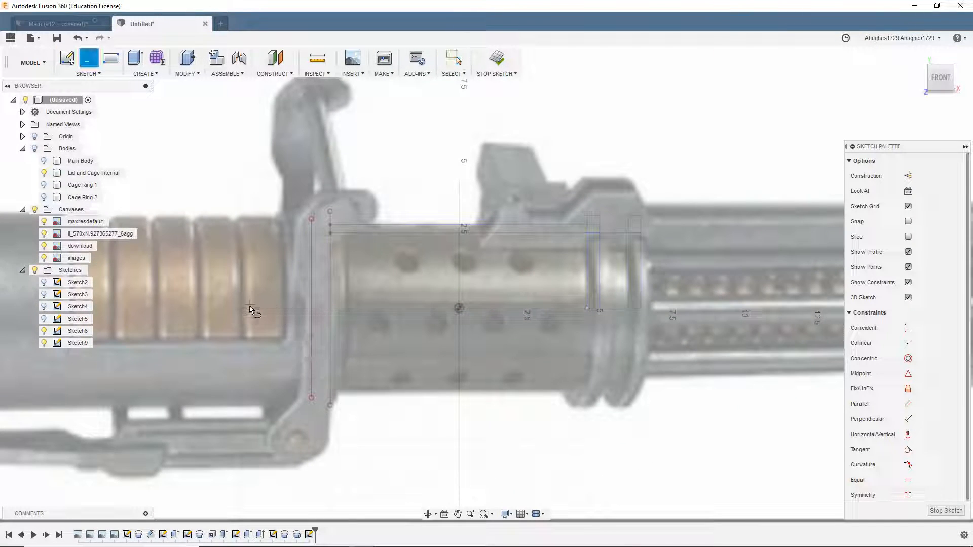
{"action": "left_click", "coordinate": [458, 308]}
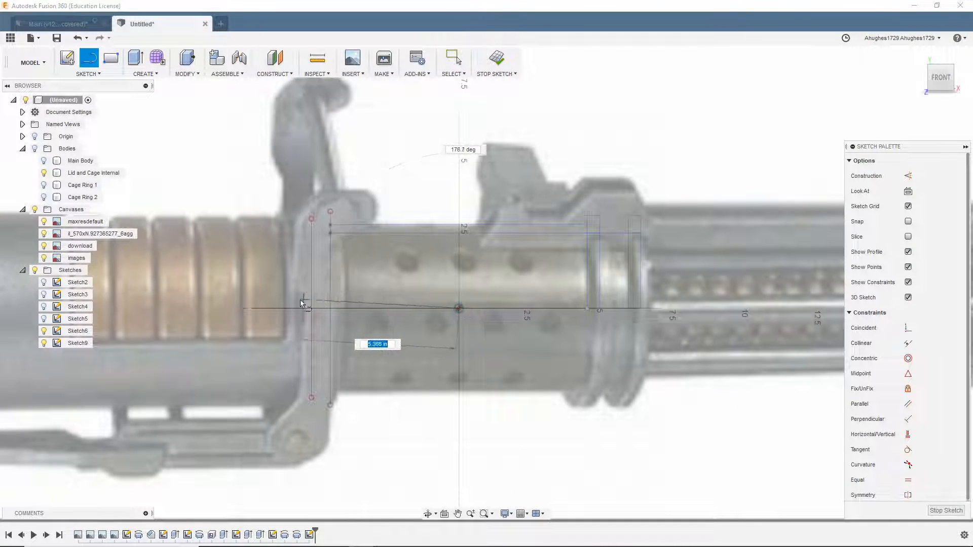
{"action": "left_click", "coordinate": [261, 308]}
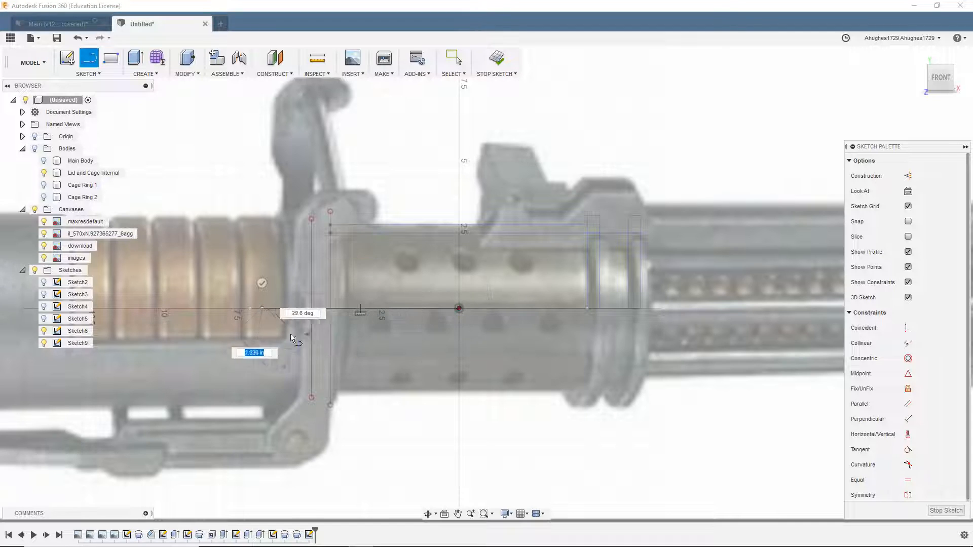
{"action": "key", "text": "Escape"}
{"action": "left_click", "coordinate": [459, 308]}
{"action": "left_click", "coordinate": [659, 309]}
{"action": "key", "text": "Escape"}
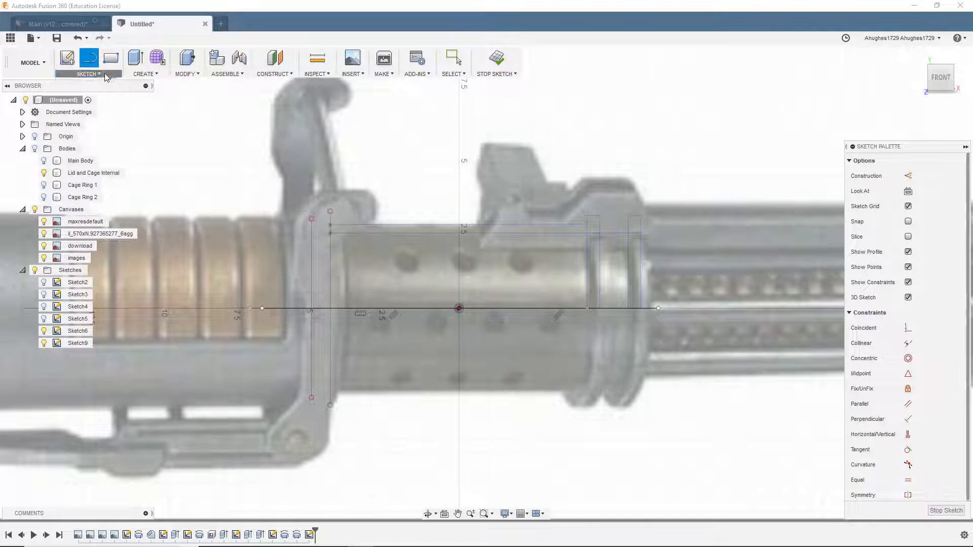
Start a Center Diameter Circle in the new front-plane sketch
{"action": "left_click", "coordinate": [87, 74]}
{"action": "mouse_move", "coordinate": [87, 124]}
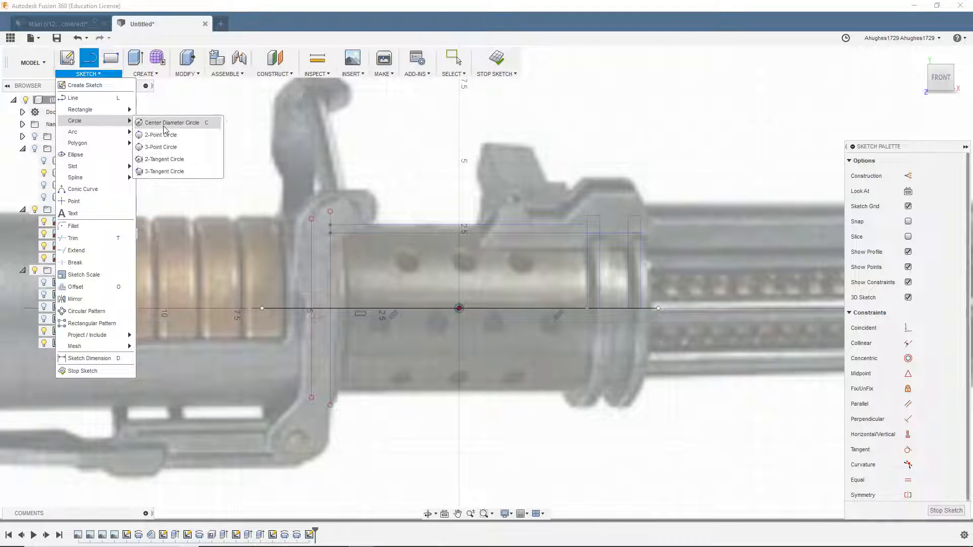
Sketch a 0.75 in diameter circle centered on the horizontal axis line, left of the origin over the cage's first hole column
{"action": "left_click", "coordinate": [167, 124]}
{"action": "scroll", "coordinate": [385, 314], "scroll_direction": "up", "scroll_amount": 6}
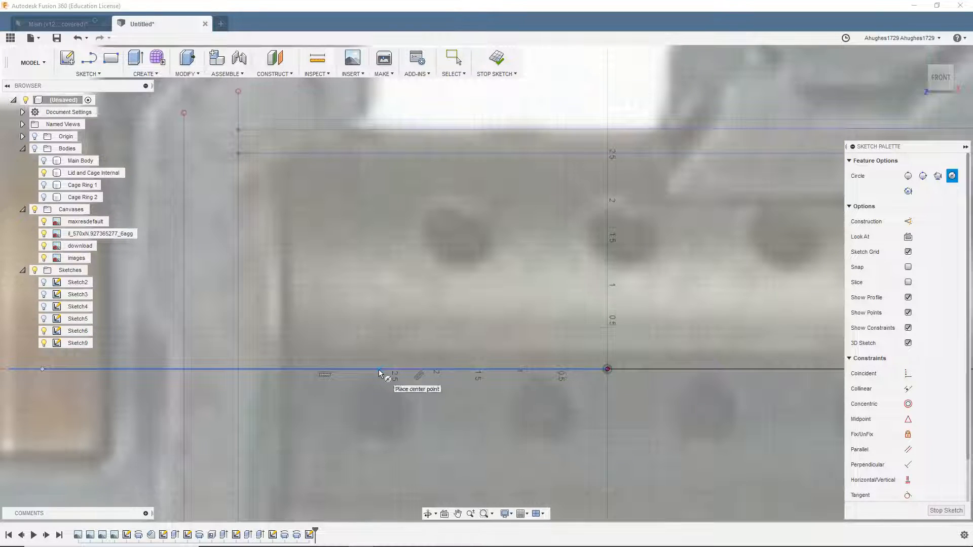
{"action": "left_click", "coordinate": [379, 370]}
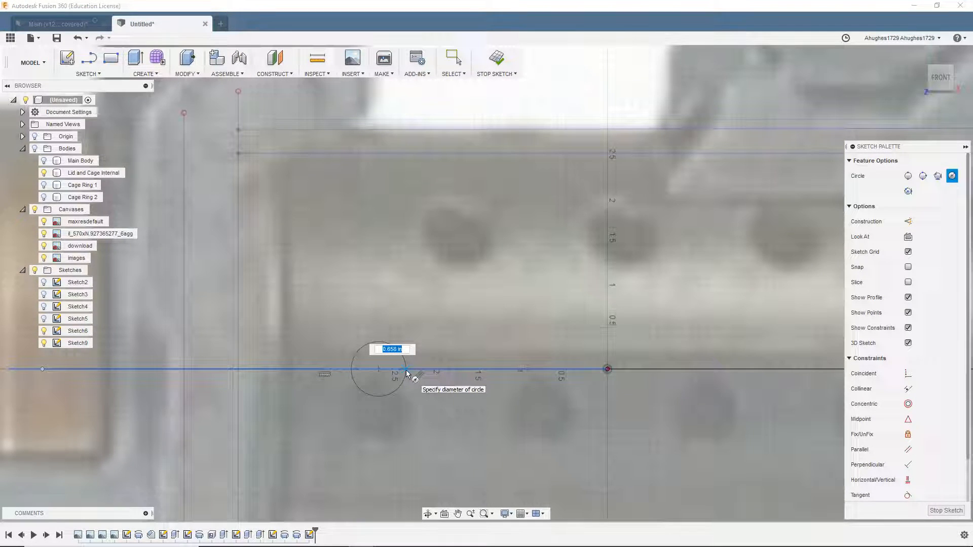
{"action": "key", "text": "Return"}
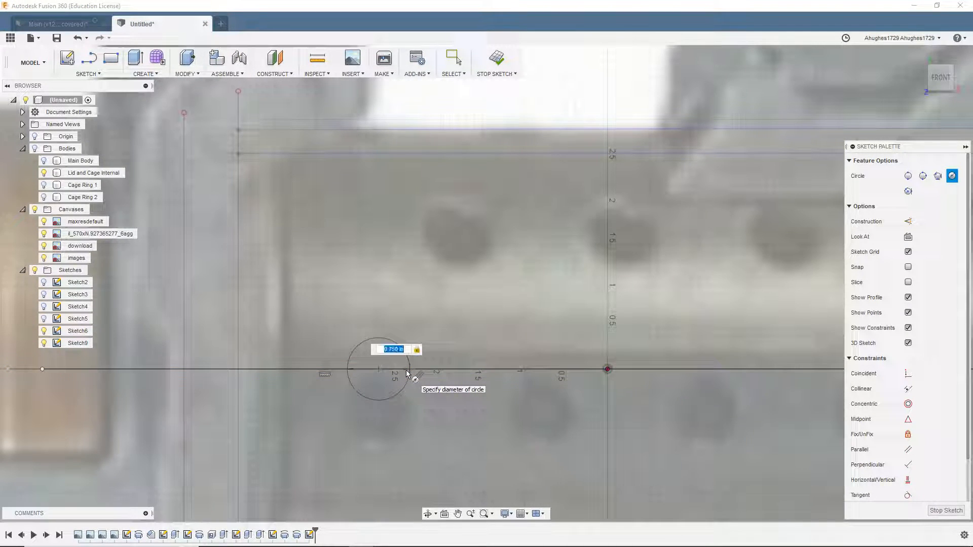
{"action": "left_click", "coordinate": [413, 370]}
{"action": "scroll", "coordinate": [464, 353], "scroll_direction": "down", "scroll_amount": 1}
{"action": "scroll", "coordinate": [464, 354], "scroll_direction": "down", "scroll_amount": 2}
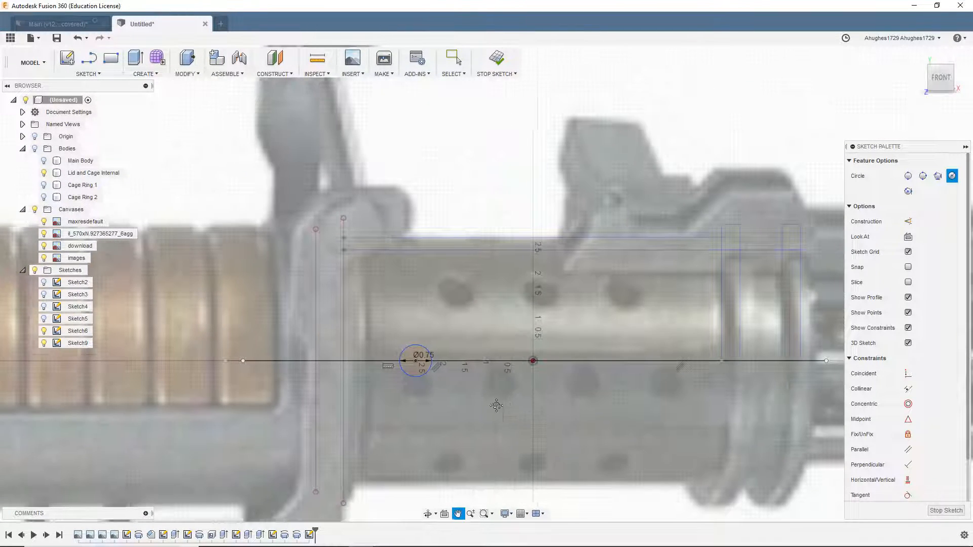
Pattern the circle rectangularly along the horizontal axis with quantity 7 over a 5.90 in extent, and finish the sketch
{"action": "middle_click_drag", "start_coordinate": [501, 405], "coordinate": [434, 386]}
{"action": "scroll", "coordinate": [367, 369], "scroll_direction": "up", "scroll_amount": 1}
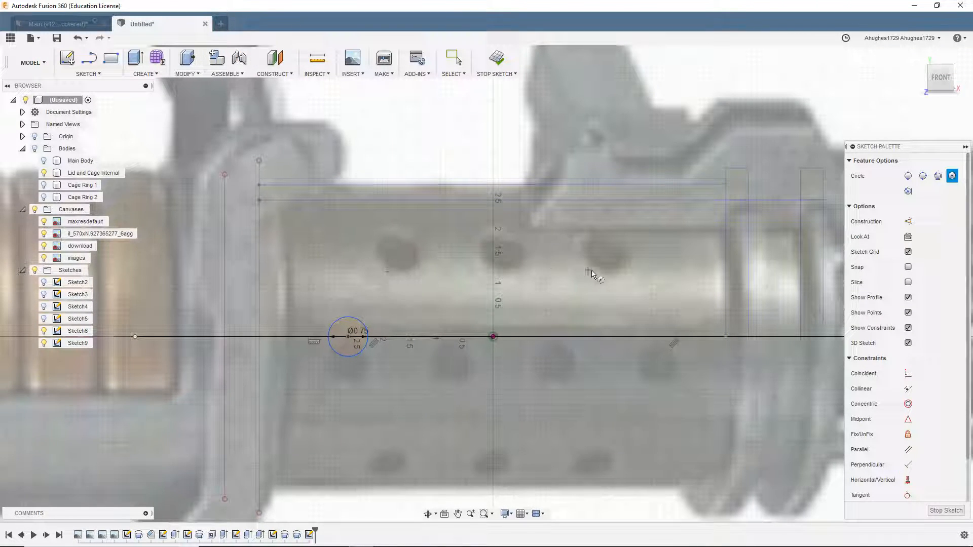
{"action": "left_click", "coordinate": [92, 74]}
{"action": "left_click", "coordinate": [81, 313]}
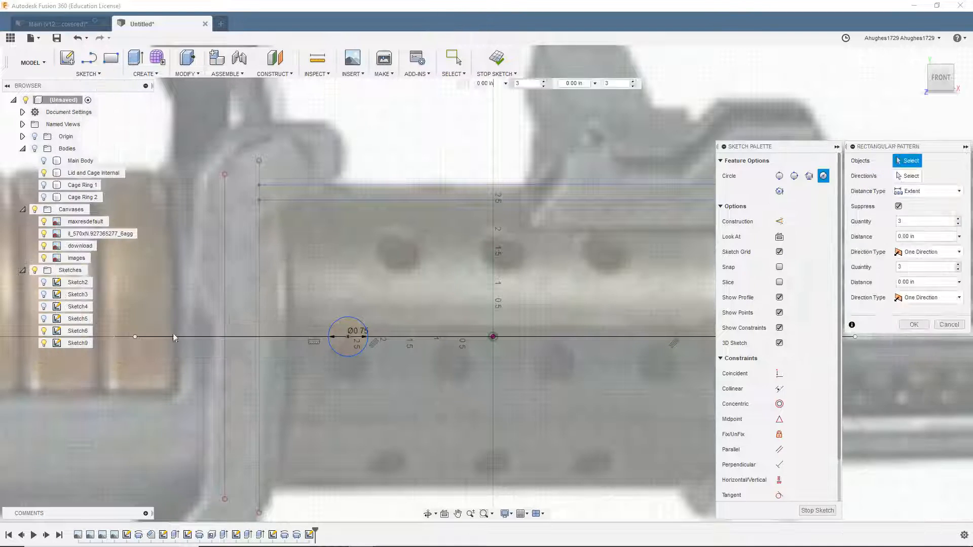
{"action": "left_click", "coordinate": [358, 355]}
{"action": "mouse_move", "coordinate": [457, 278]}
{"action": "middle_mouse_down"}
{"action": "mouse_move", "coordinate": [215, 252]}
{"action": "mouse_move", "coordinate": [277, 276]}
{"action": "middle_mouse_up"}
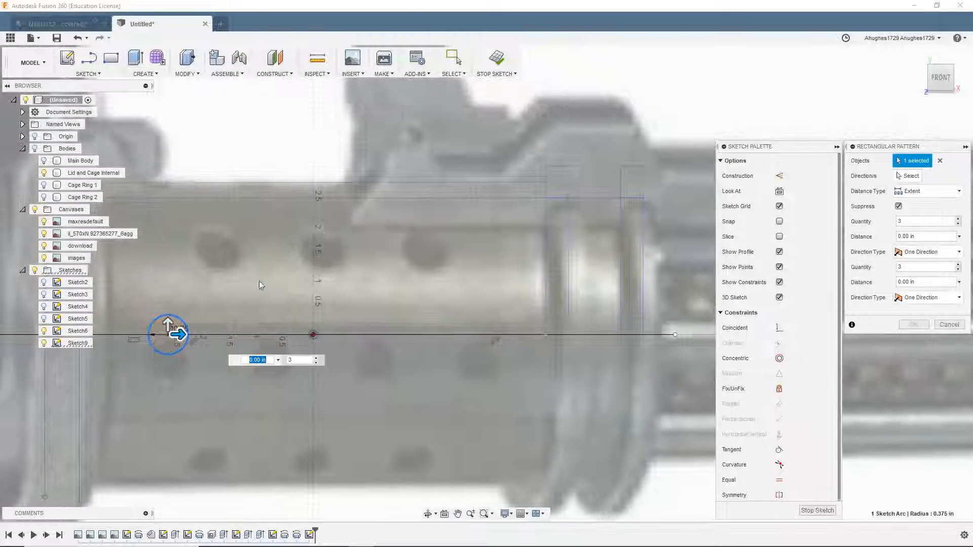
{"action": "left_click", "coordinate": [959, 219]}
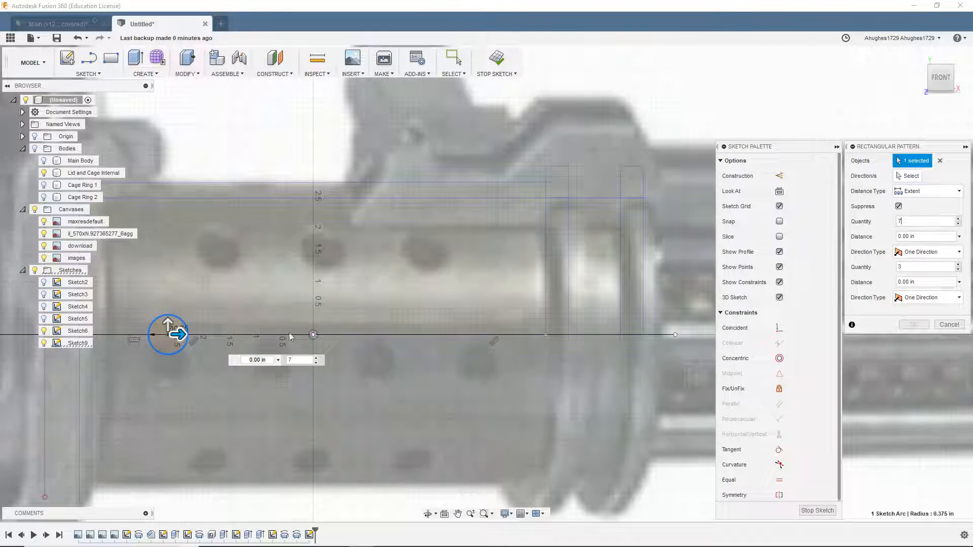
{"action": "left_click_drag", "start_coordinate": [185, 334], "coordinate": [489, 336]}
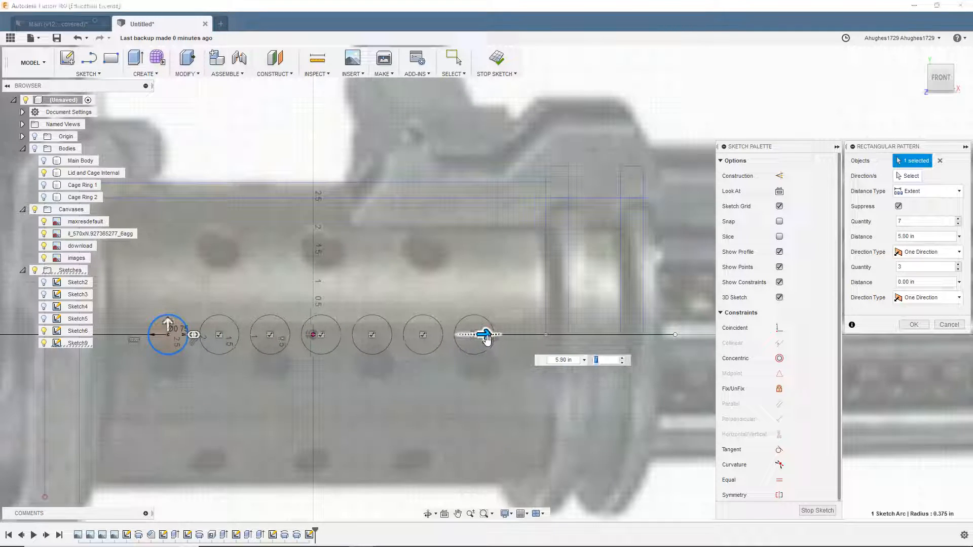
{"action": "scroll", "coordinate": [507, 351], "scroll_direction": "up", "scroll_amount": 4}
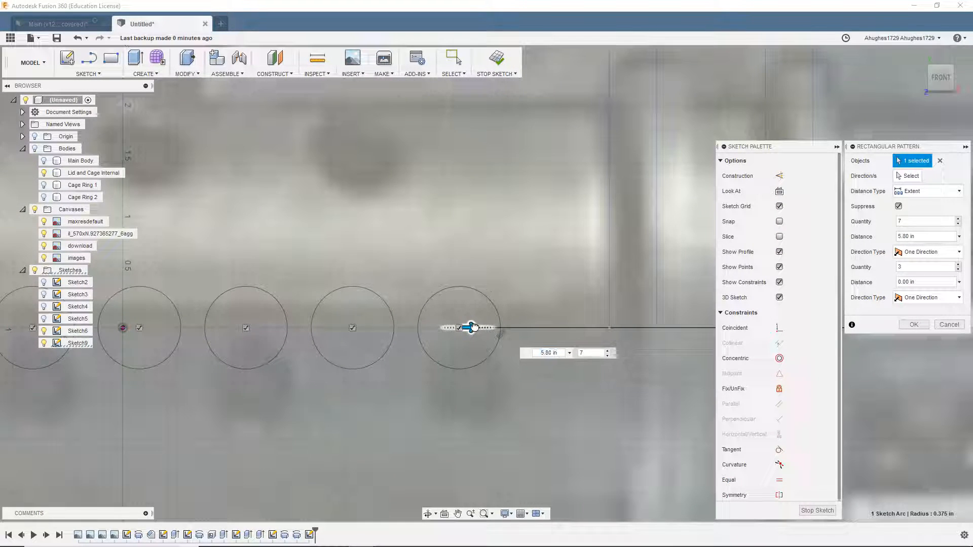
{"action": "left_click_drag", "start_coordinate": [476, 327], "coordinate": [484, 326]}
{"action": "scroll", "coordinate": [482, 328], "scroll_direction": "down", "scroll_amount": 5}
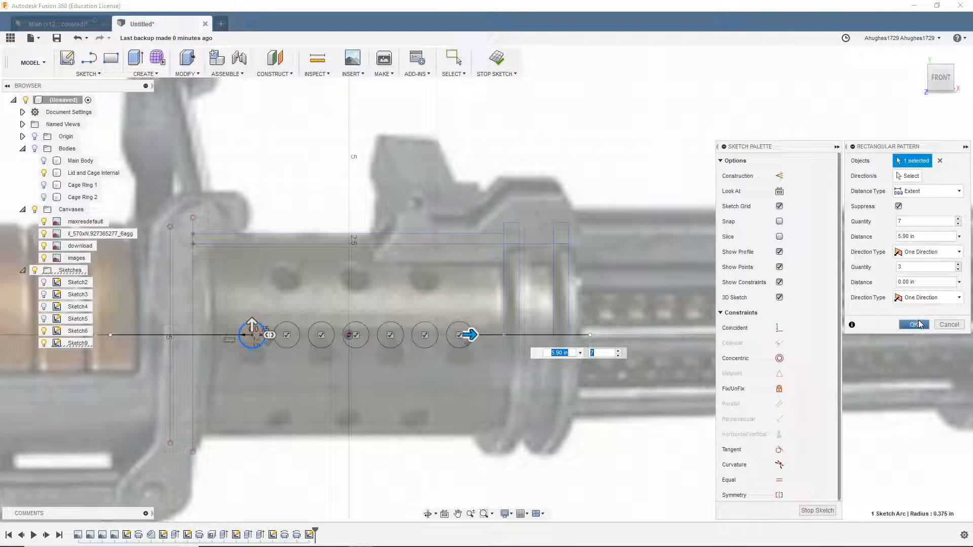
{"action": "left_click", "coordinate": [914, 325]}
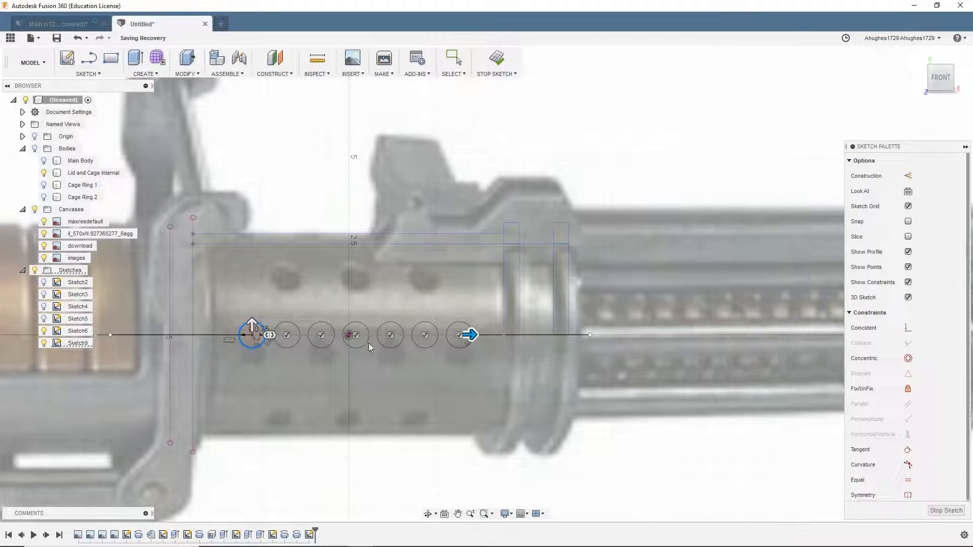
{"action": "left_click", "coordinate": [927, 504]}
{"action": "scroll", "coordinate": [260, 366], "scroll_direction": "up", "scroll_amount": 3}
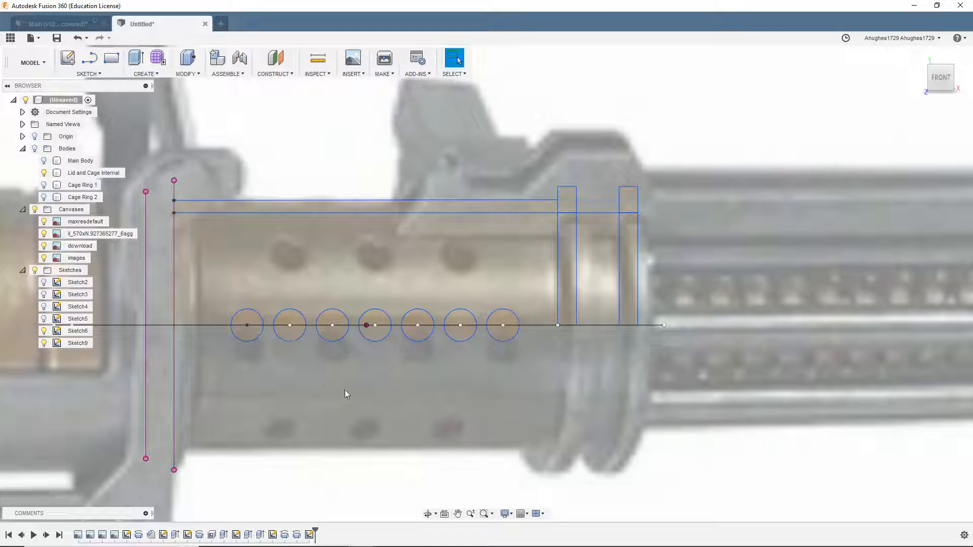
Revolve Sketch6's long thin strip 360° about the horizontal axis as a new body, hiding Lid and Cage Internal and showing the Bodies folder
{"action": "double_click", "coordinate": [325, 271]}
{"action": "left_click", "coordinate": [146, 75]}
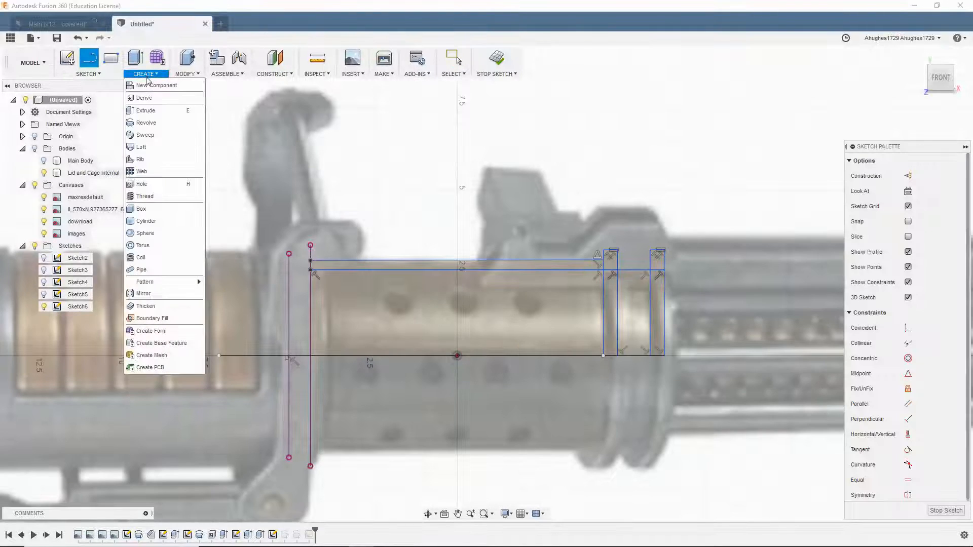
{"action": "left_click", "coordinate": [146, 123]}
{"action": "left_click", "coordinate": [338, 266]}
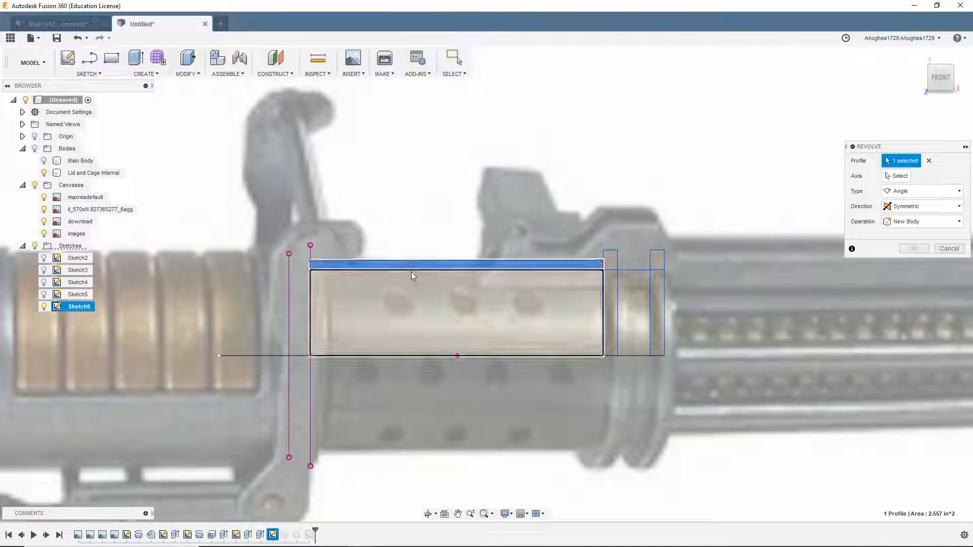
{"action": "left_click", "coordinate": [428, 355]}
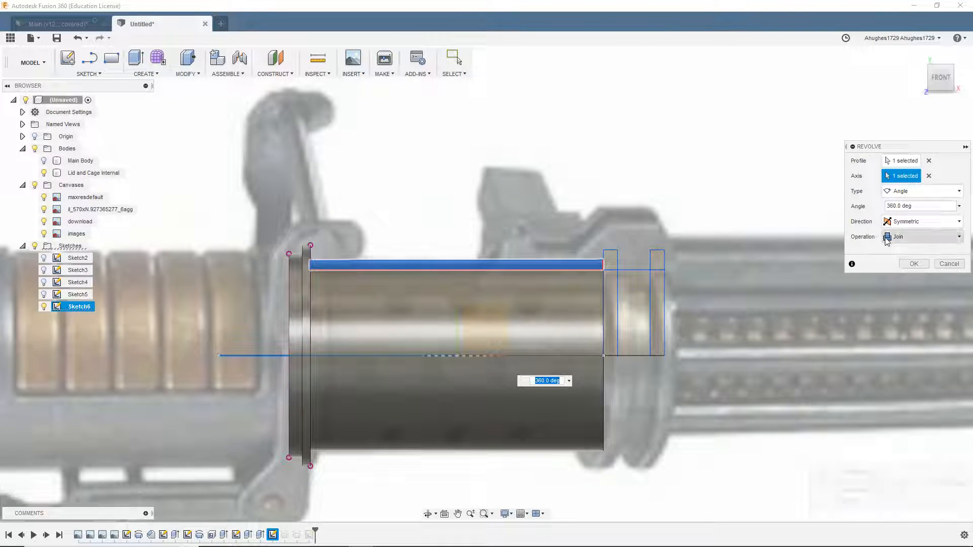
{"action": "left_click", "coordinate": [44, 173]}
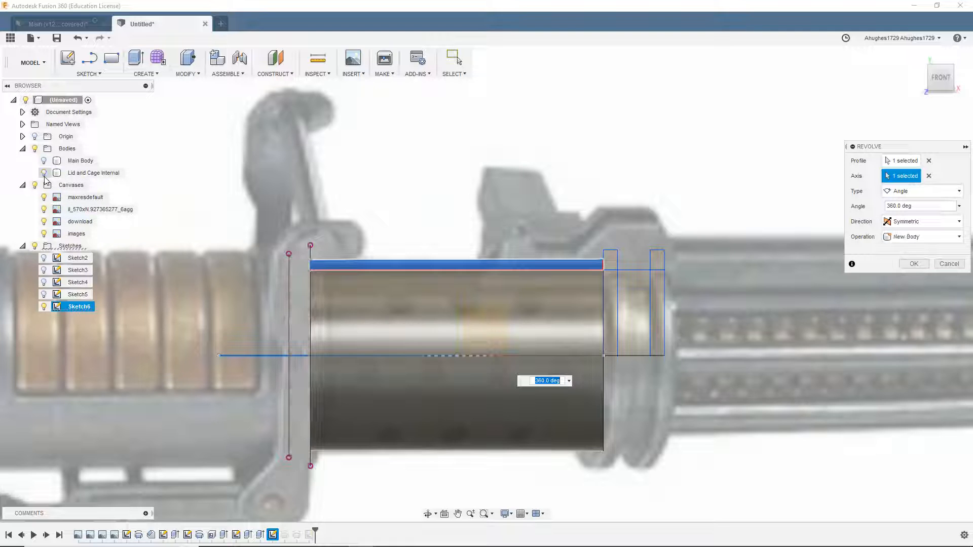
{"action": "mouse_move", "coordinate": [943, 88]}
{"action": "left_mouse_down"}
{"action": "mouse_move", "coordinate": [888, 91]}
{"action": "mouse_move", "coordinate": [968, 92]}
{"action": "mouse_move", "coordinate": [932, 91]}
{"action": "left_mouse_up"}
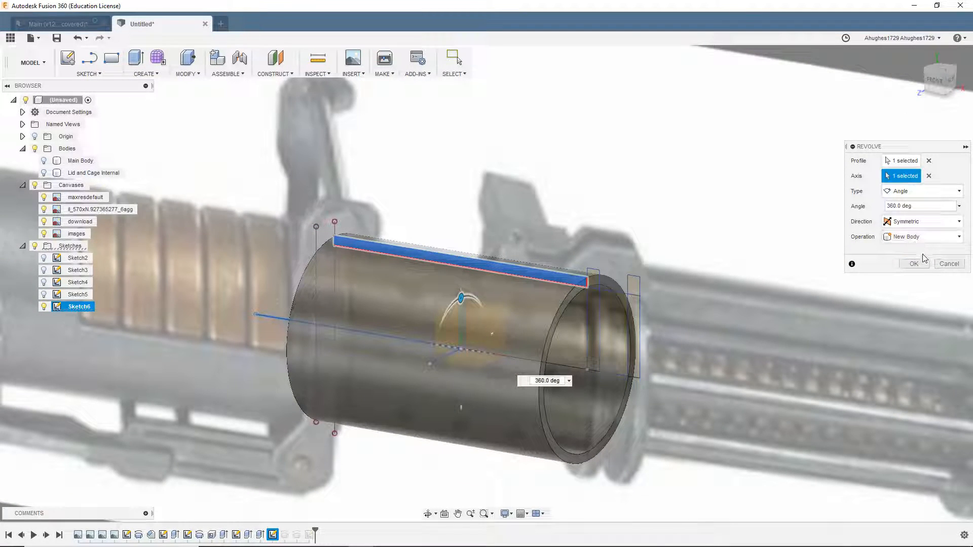
{"action": "left_click", "coordinate": [914, 264]}
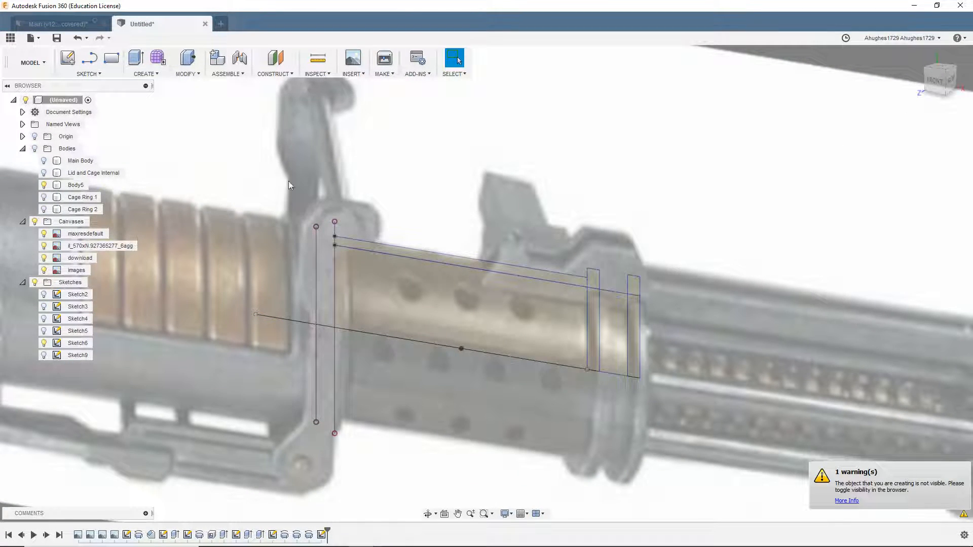
{"action": "left_click", "coordinate": [35, 148]}
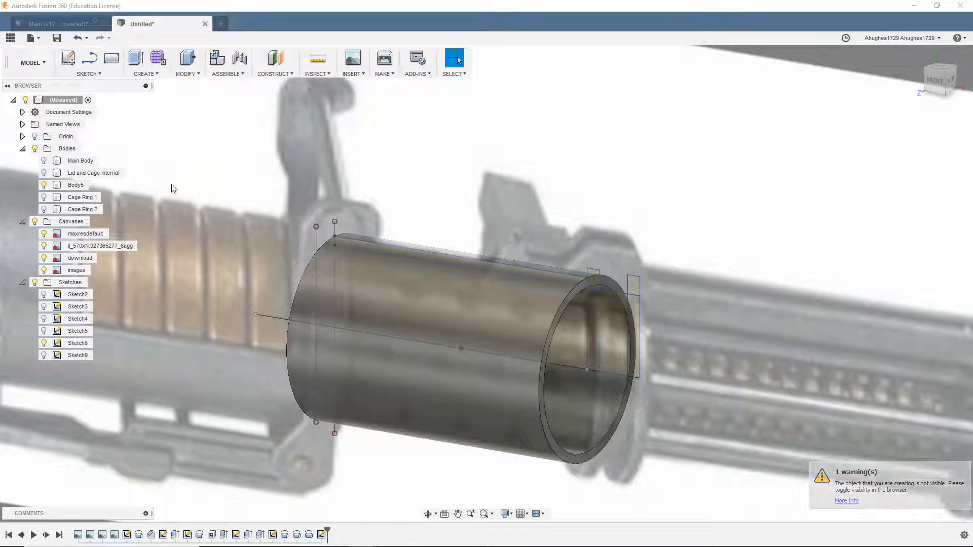
Inspect the new tube from an angle and the front, toggling the Lid and Cage Internal body's visibility for comparison
{"action": "left_click", "coordinate": [938, 87]}
{"action": "mouse_move", "coordinate": [937, 88]}
{"action": "left_mouse_down"}
{"action": "mouse_move", "coordinate": [889, 91]}
{"action": "mouse_move", "coordinate": [917, 89]}
{"action": "left_mouse_up"}
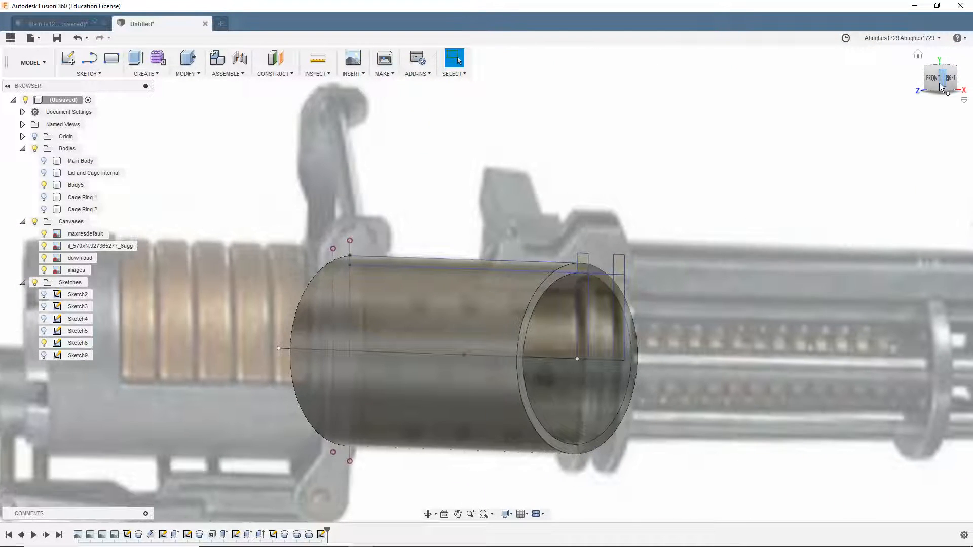
{"action": "left_click", "coordinate": [935, 83]}
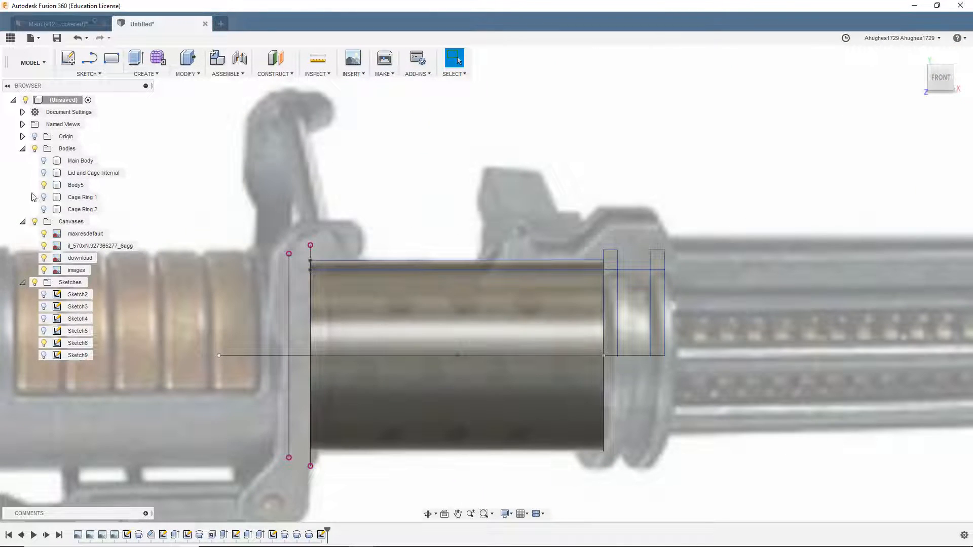
{"action": "left_click", "coordinate": [44, 174]}
{"action": "left_click", "coordinate": [44, 174]}
{"action": "left_click", "coordinate": [44, 174]}
{"action": "left_click", "coordinate": [44, 174]}
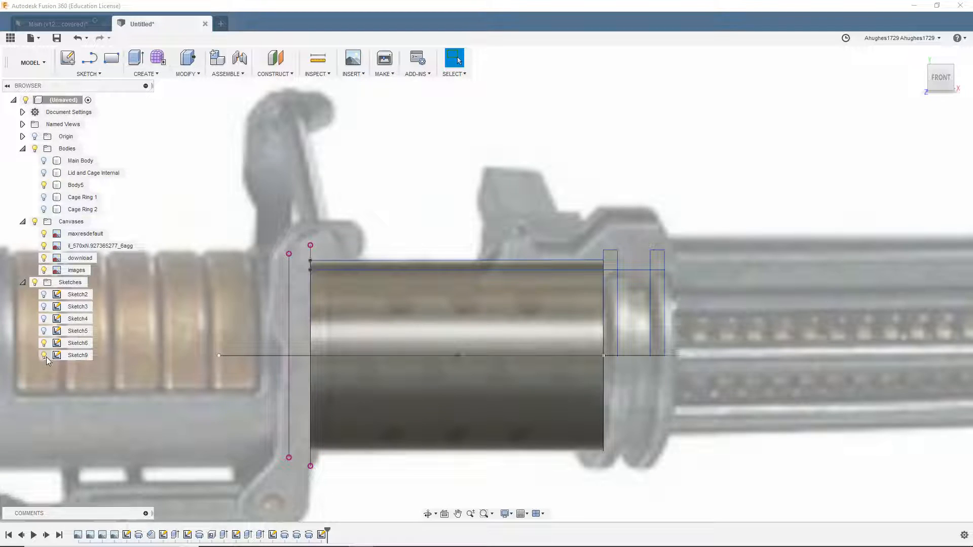
Select the first, third, fifth and seventh circles of Sketch9 for Extrude, hiding Sketch6 and keeping the tube body displayed
{"action": "left_click", "coordinate": [136, 58]}
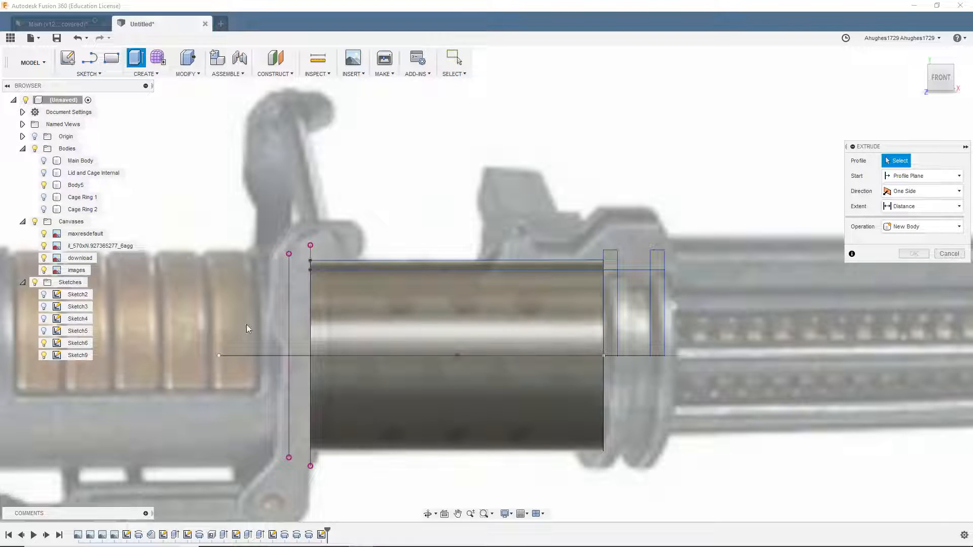
{"action": "left_click", "coordinate": [361, 368]}
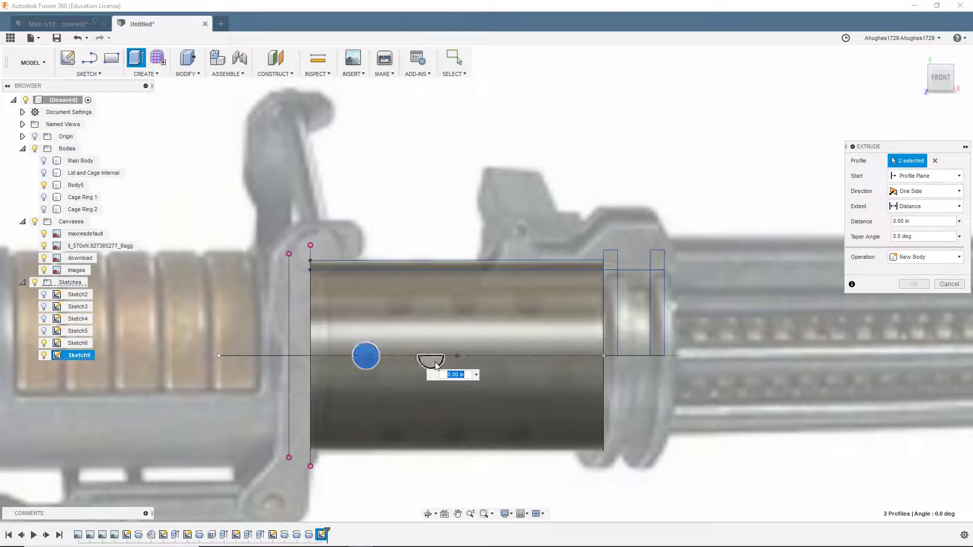
{"action": "left_click", "coordinate": [431, 350]}
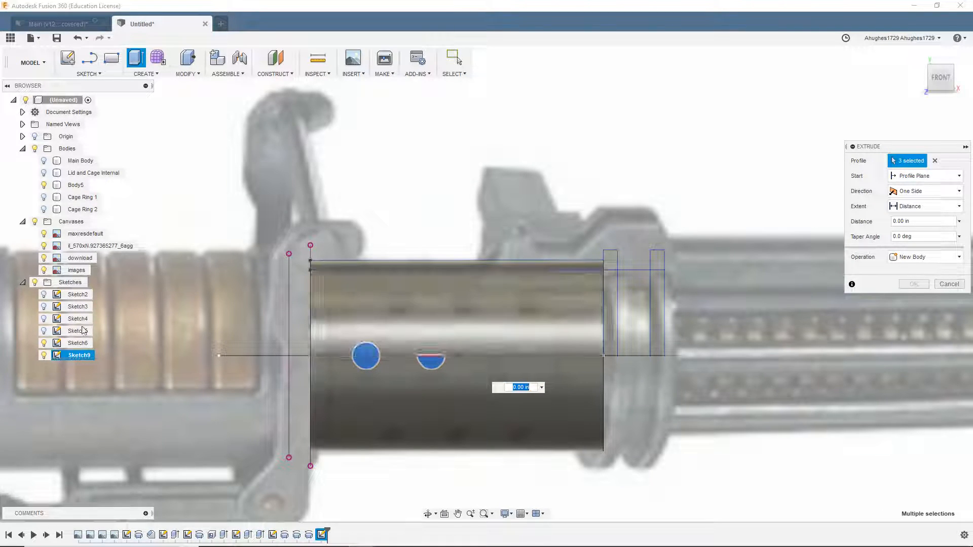
{"action": "left_click", "coordinate": [43, 185]}
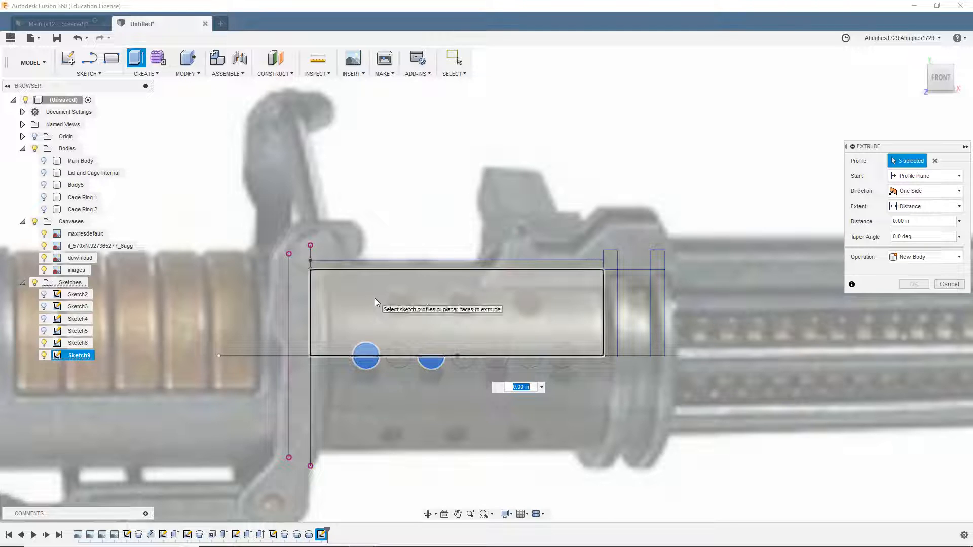
{"action": "left_click", "coordinate": [44, 344]}
{"action": "left_click", "coordinate": [431, 350]}
{"action": "left_click", "coordinate": [495, 355]}
{"action": "left_click", "coordinate": [564, 365]}
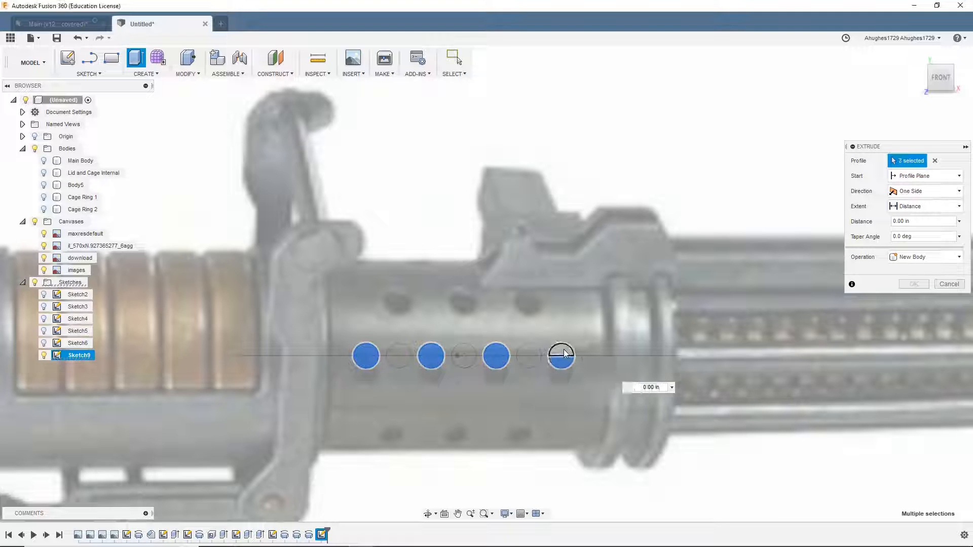
{"action": "left_click", "coordinate": [561, 350]}
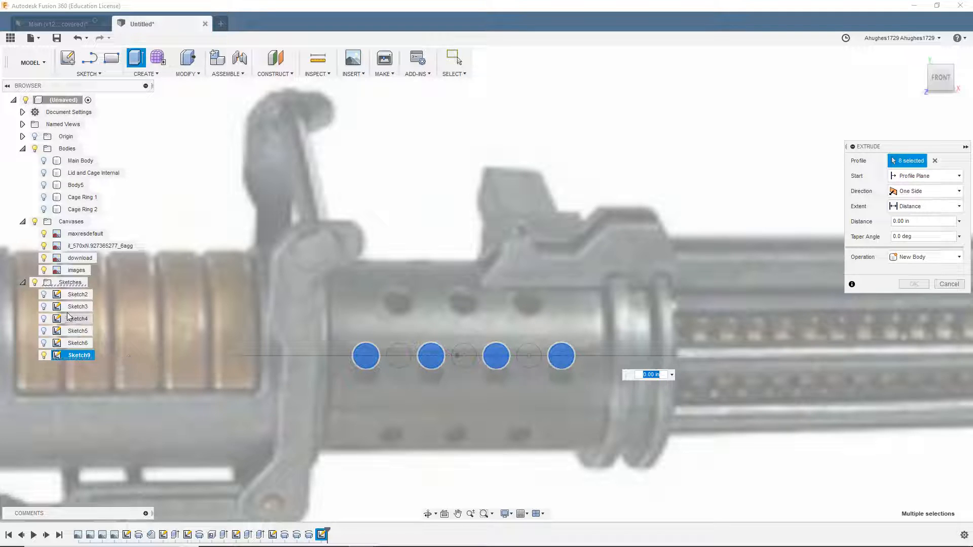
{"action": "left_click", "coordinate": [44, 186]}
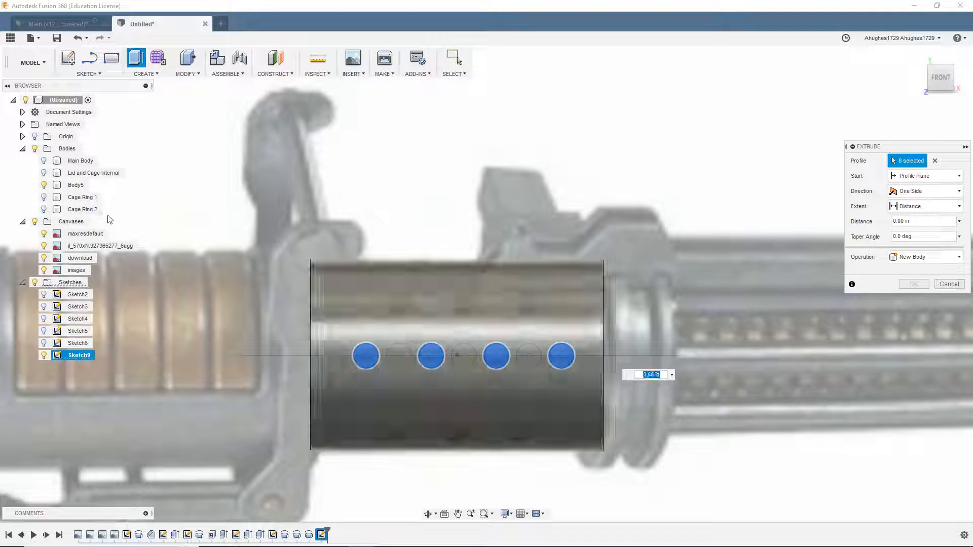
Extrude the four selected circles 4.50 in outward through the tube's wall as new bodies
{"action": "left_click", "coordinate": [933, 85]}
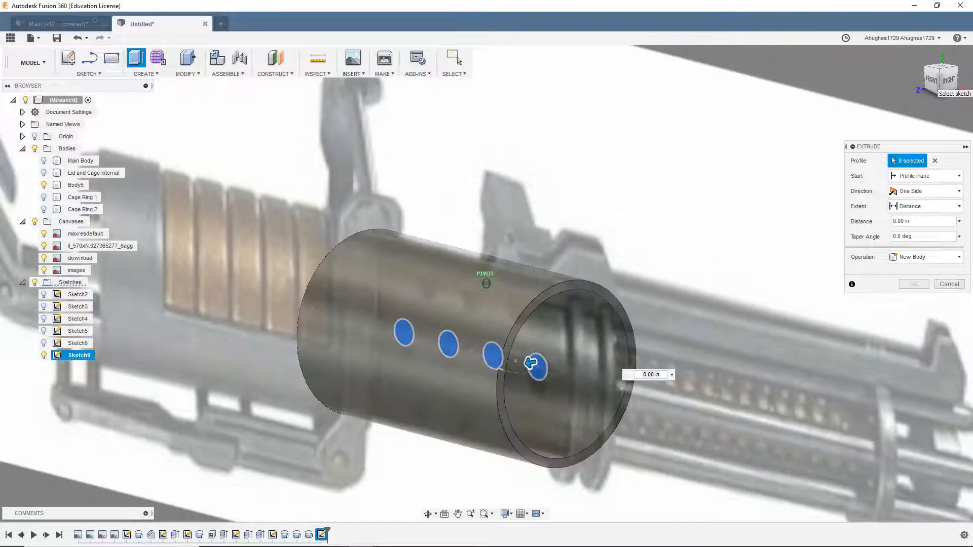
{"action": "left_click_drag", "start_coordinate": [514, 374], "coordinate": [338, 409]}
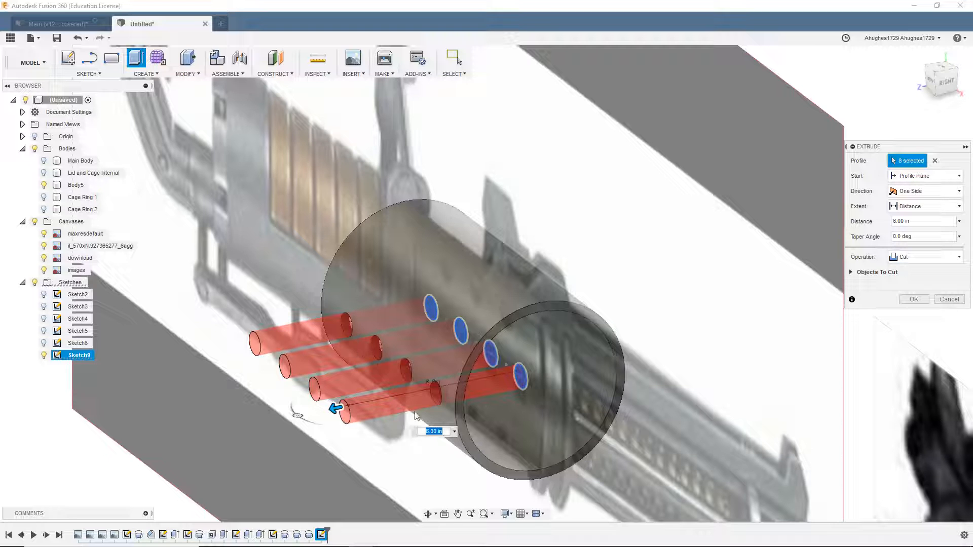
{"action": "left_click", "coordinate": [933, 87]}
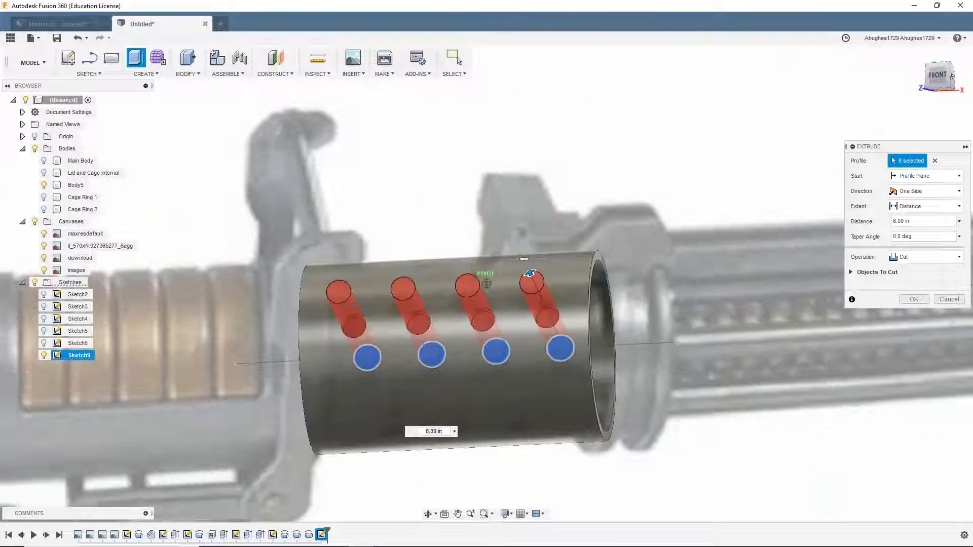
{"action": "left_click_drag", "start_coordinate": [952, 76], "coordinate": [933, 93]}
{"action": "left_click", "coordinate": [930, 259]}
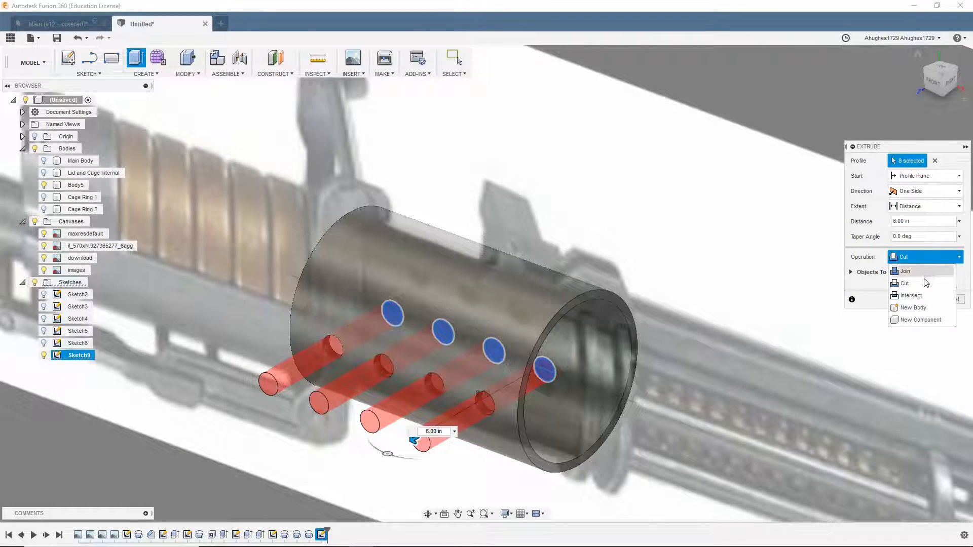
{"action": "left_click", "coordinate": [914, 307]}
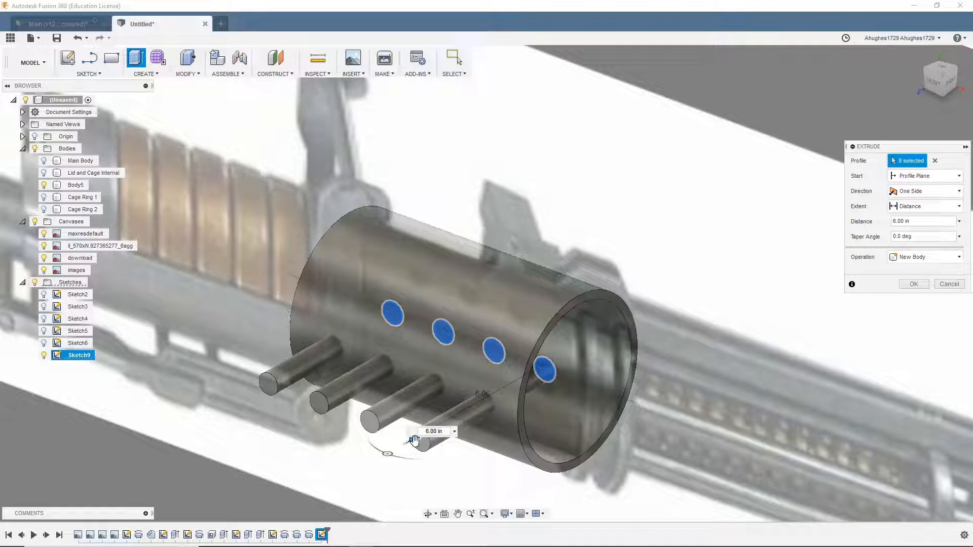
{"action": "left_click_drag", "start_coordinate": [414, 449], "coordinate": [445, 424]}
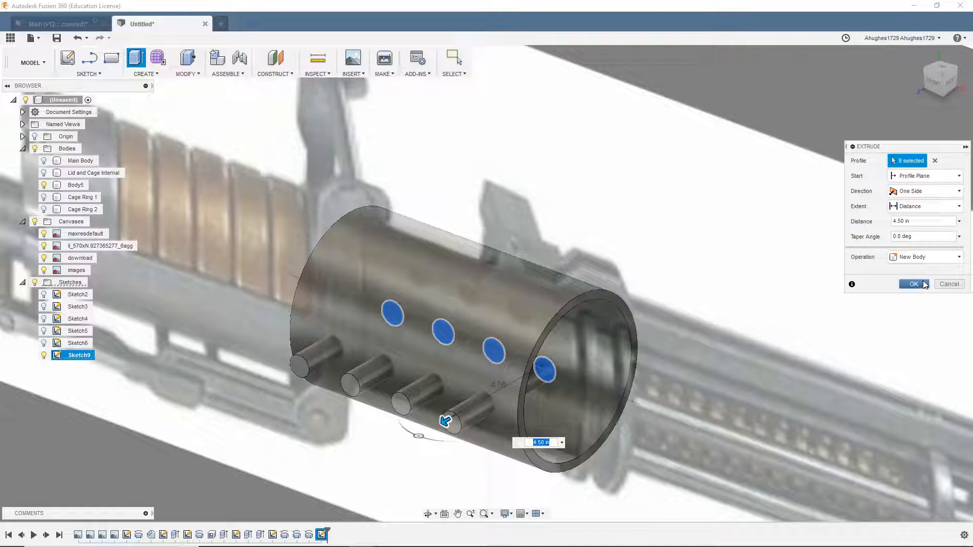
{"action": "left_click", "coordinate": [913, 284]}
Set up a circular pattern of the four new cylinder bodies about the tube's central horizontal axis
{"action": "left_click", "coordinate": [71, 221]}
{"action": "left_click", "coordinate": [63, 258], "text": "shift"}
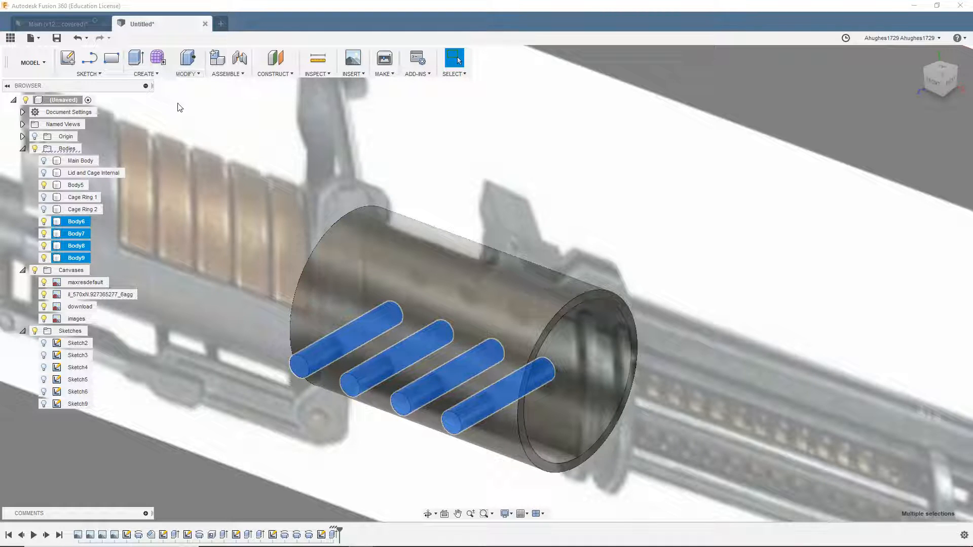
{"action": "left_click", "coordinate": [145, 74]}
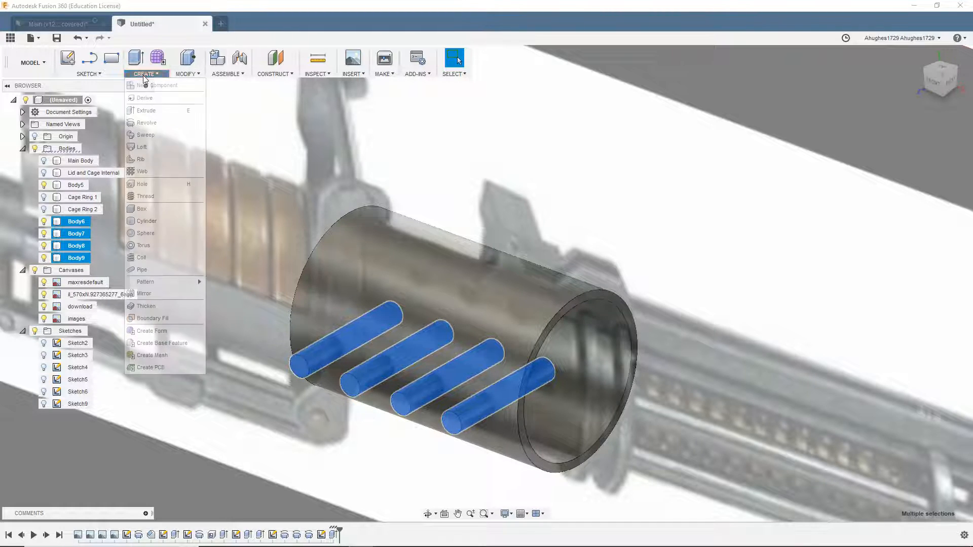
{"action": "mouse_move", "coordinate": [151, 287]}
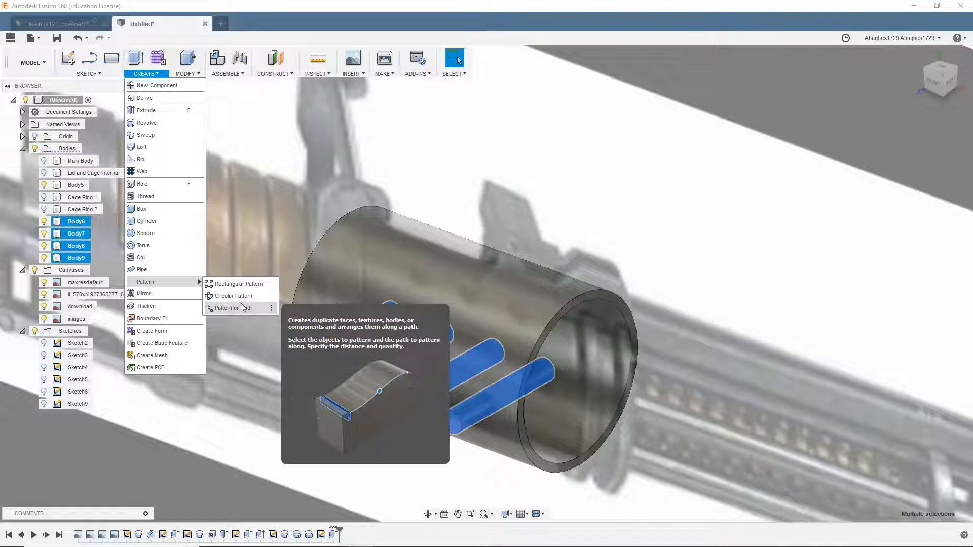
{"action": "left_click", "coordinate": [227, 297]}
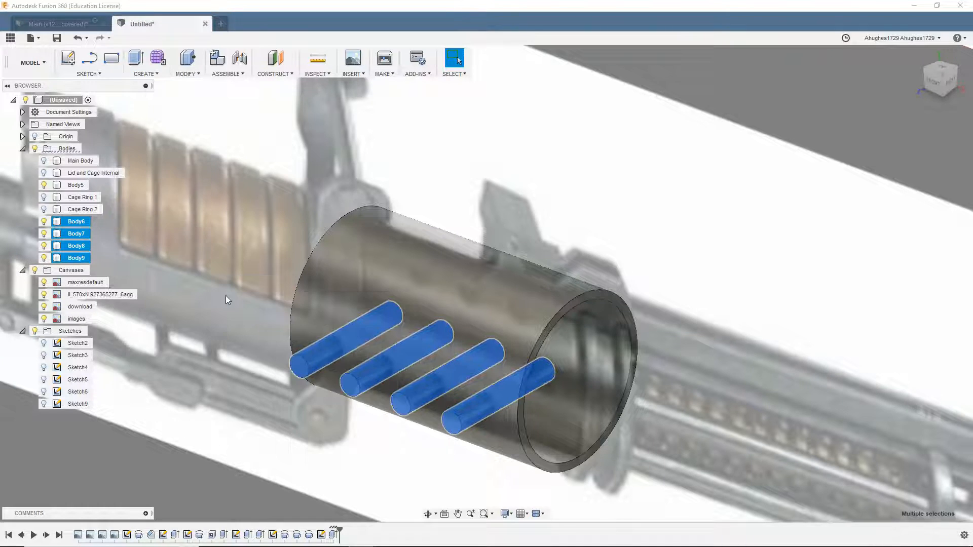
{"action": "middle_click_drag", "start_coordinate": [775, 202], "coordinate": [749, 198]}
{"action": "left_click", "coordinate": [896, 191]}
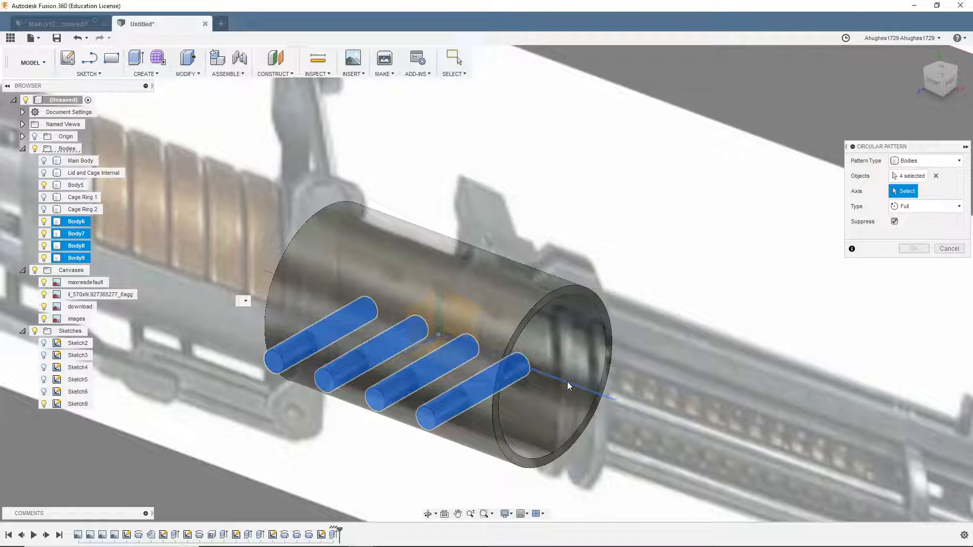
{"action": "left_click", "coordinate": [567, 381]}
Hide the reference canvases and set the full circular pattern's quantity to 5
{"action": "left_click", "coordinate": [937, 88]}
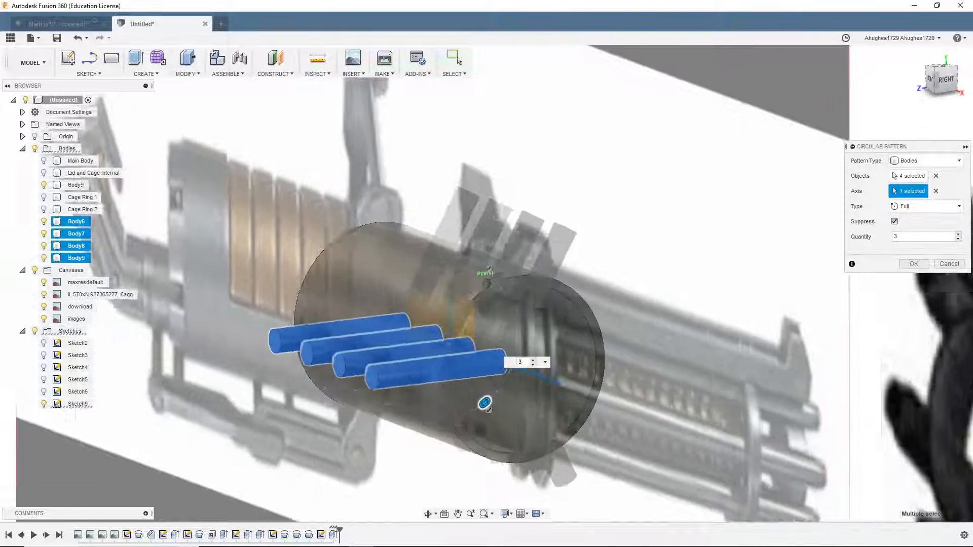
{"action": "left_click", "coordinate": [35, 270]}
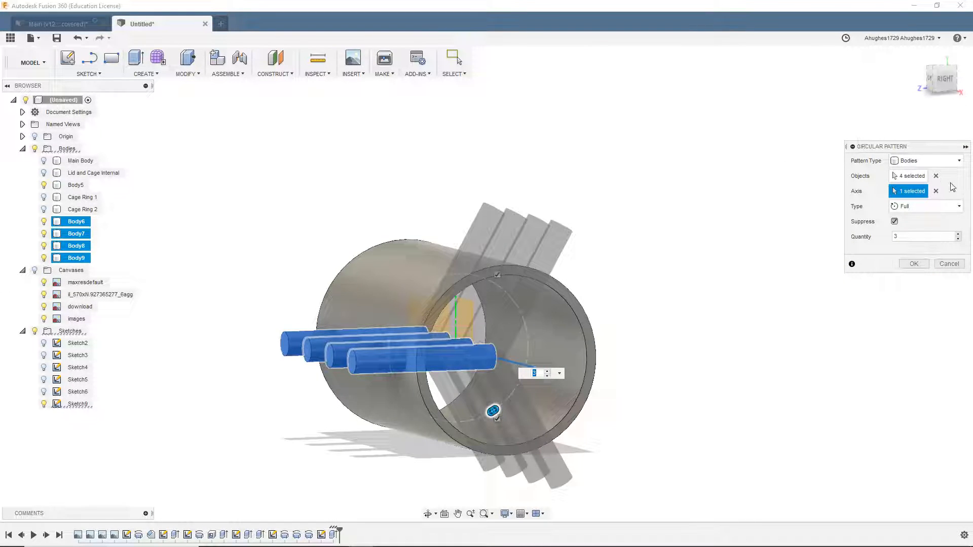
{"action": "left_click", "coordinate": [958, 234]}
{"action": "left_click", "coordinate": [958, 234]}
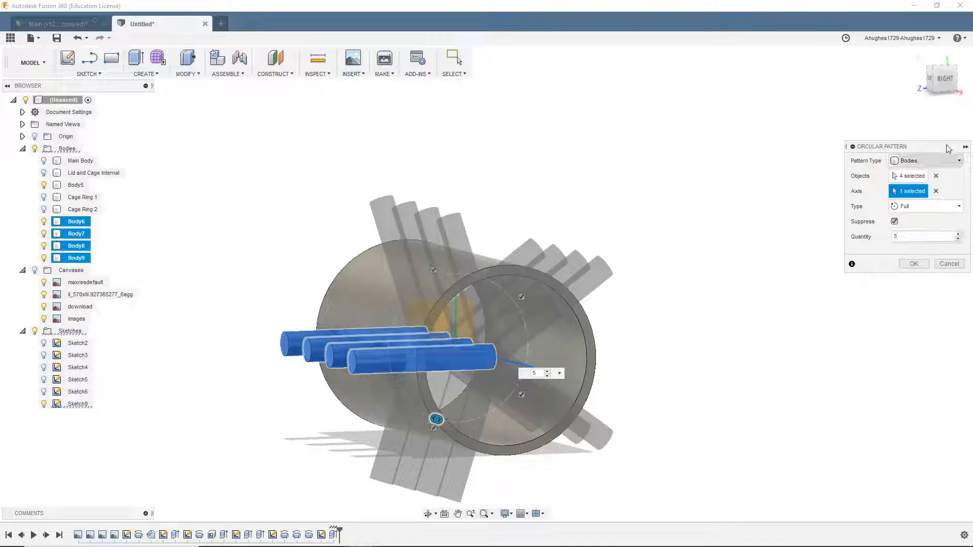
{"action": "left_click", "coordinate": [944, 80]}
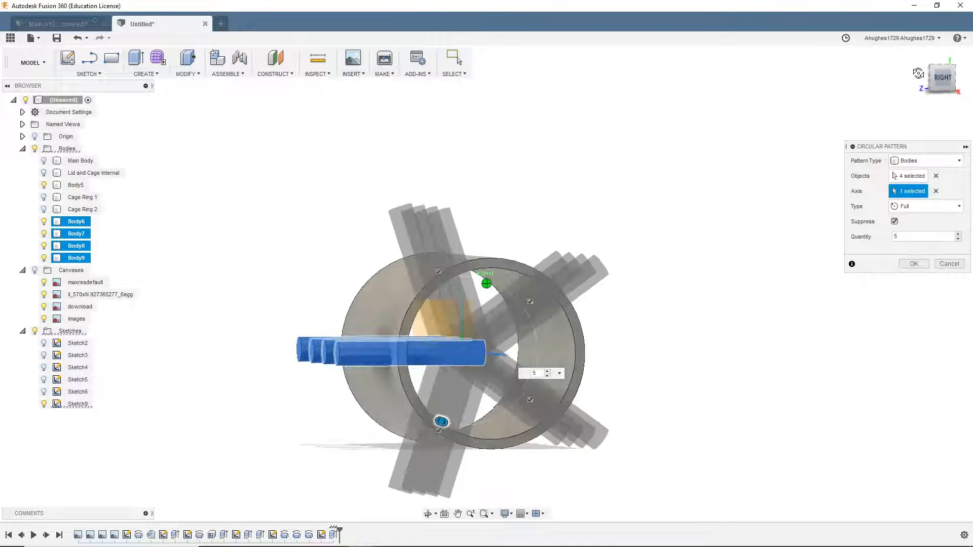
{"action": "left_click", "coordinate": [951, 85]}
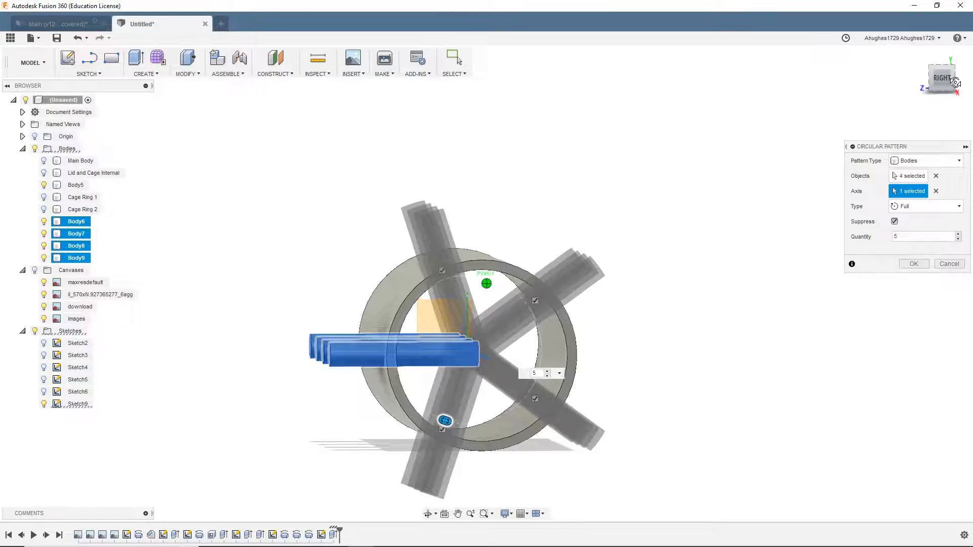
Show the bodies in the Main design, examine the perforated cage's hole arrangement from an angle, and return to the untitled design
{"action": "left_click", "coordinate": [76, 26]}
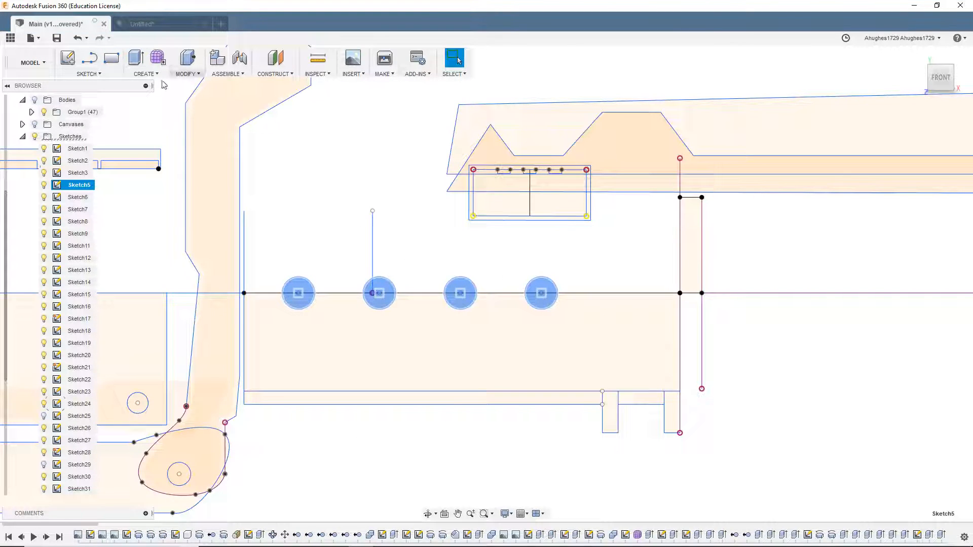
{"action": "left_click", "coordinate": [34, 100]}
{"action": "scroll", "coordinate": [282, 270], "scroll_direction": "down", "scroll_amount": 3}
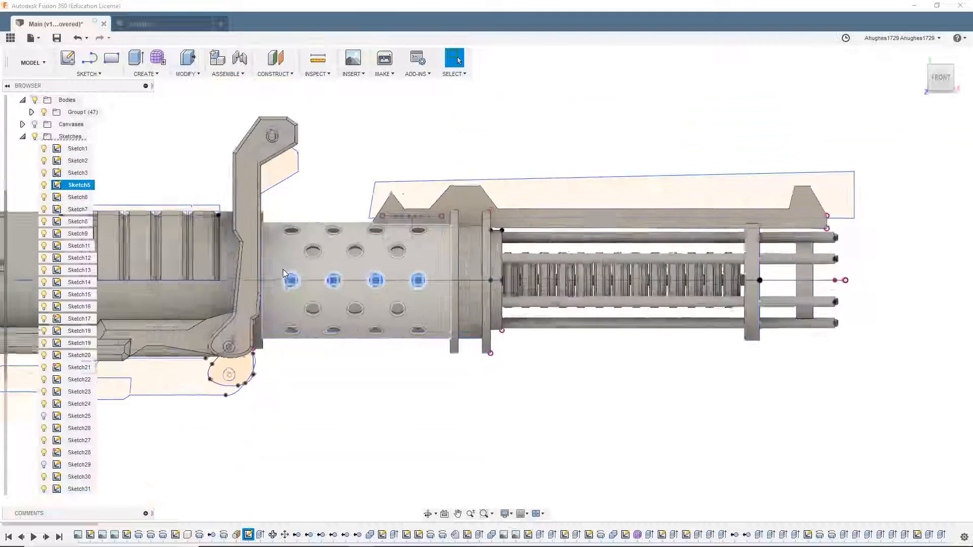
{"action": "scroll", "coordinate": [283, 274], "scroll_direction": "down", "scroll_amount": 1}
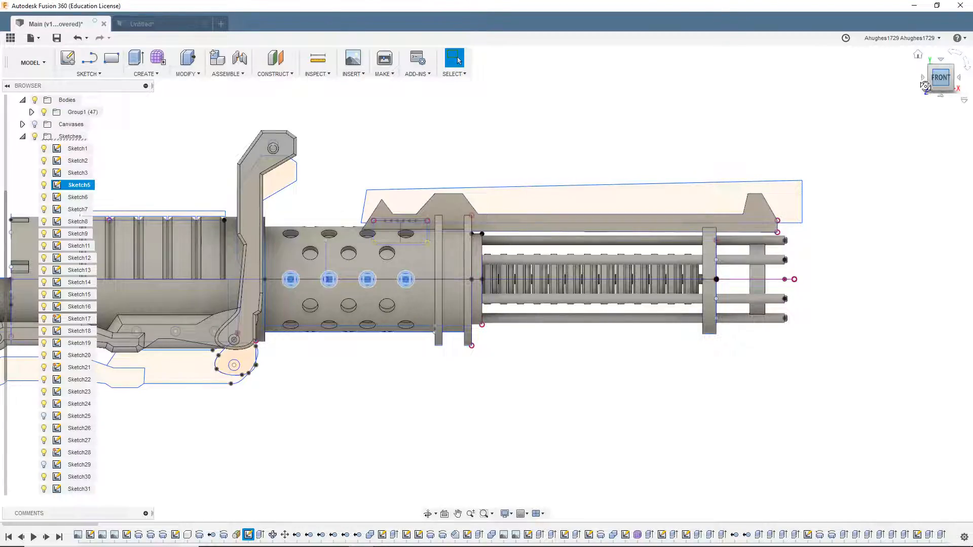
{"action": "mouse_move", "coordinate": [939, 78]}
{"action": "left_mouse_down"}
{"action": "mouse_move", "coordinate": [898, 108]}
{"action": "mouse_move", "coordinate": [875, 109]}
{"action": "mouse_move", "coordinate": [836, 80]}
{"action": "mouse_move", "coordinate": [849, 50]}
{"action": "mouse_move", "coordinate": [874, 43]}
{"action": "mouse_move", "coordinate": [895, 56]}
{"action": "mouse_move", "coordinate": [907, 77]}
{"action": "mouse_move", "coordinate": [901, 91]}
{"action": "left_mouse_up"}
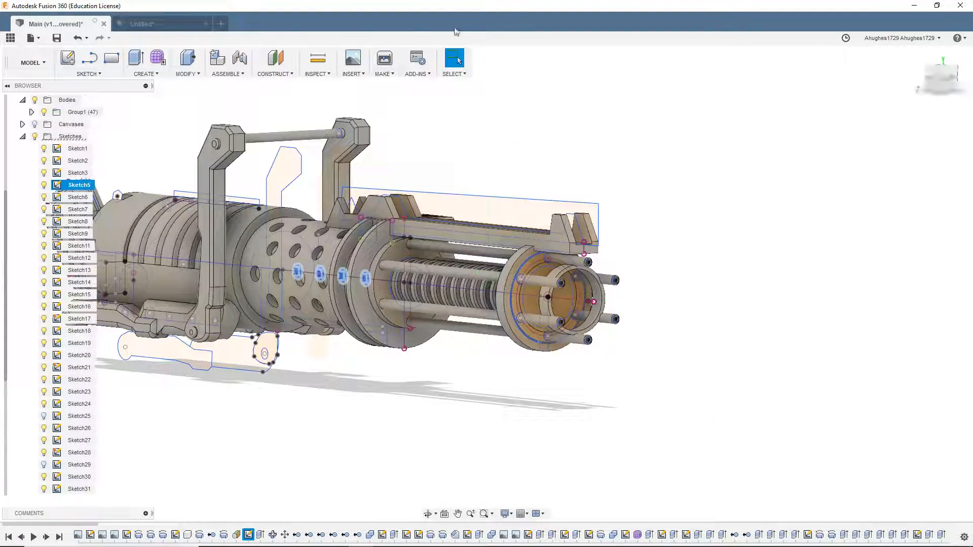
{"action": "left_click", "coordinate": [148, 22]}
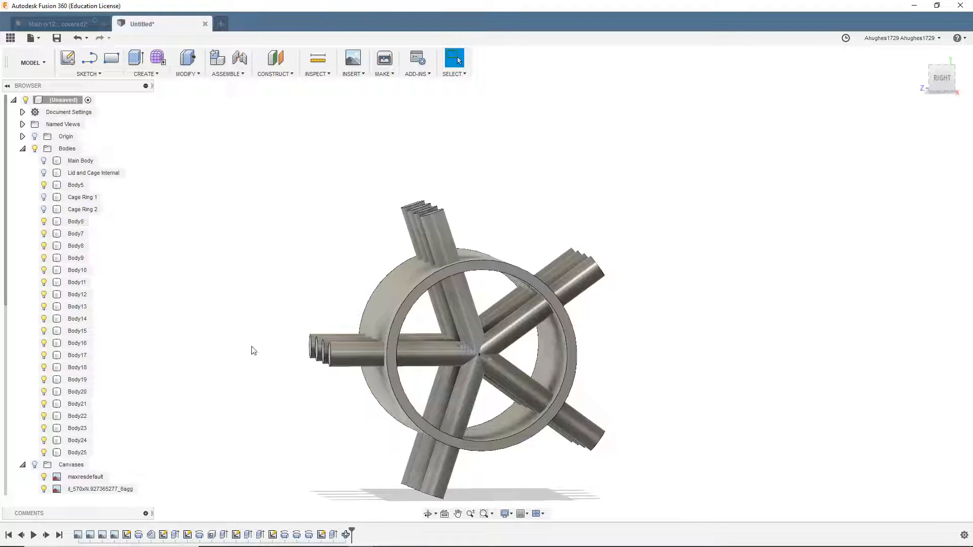
Edit the cylinders' circular pattern and set its quantity to 6
{"action": "left_click", "coordinate": [346, 535]}
{"action": "right_click", "coordinate": [346, 536]}
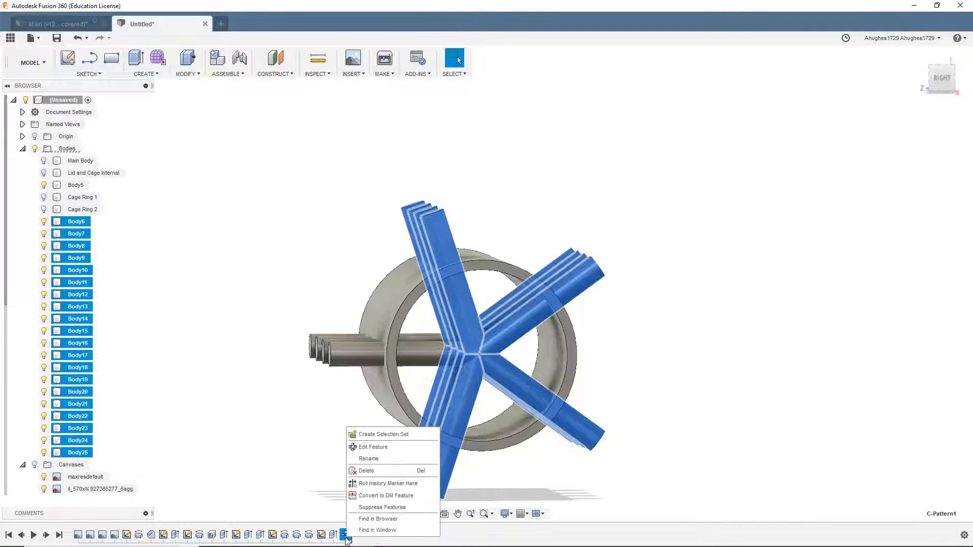
{"action": "left_click", "coordinate": [375, 447]}
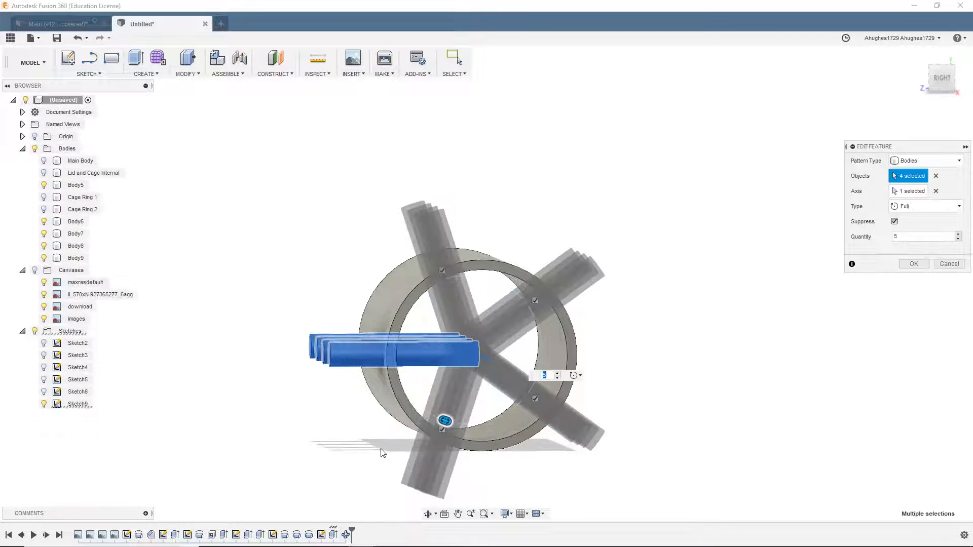
{"action": "left_click", "coordinate": [958, 234]}
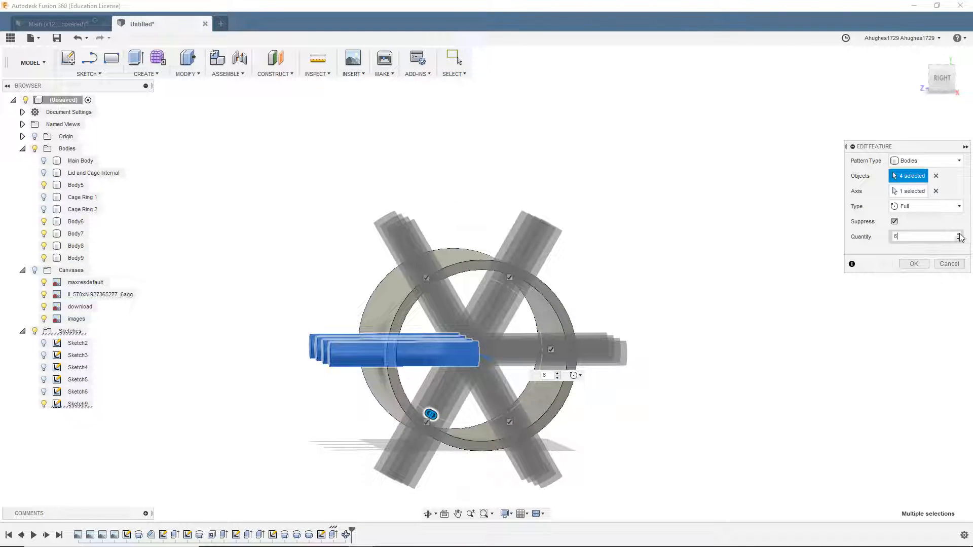
{"action": "left_click", "coordinate": [922, 264]}
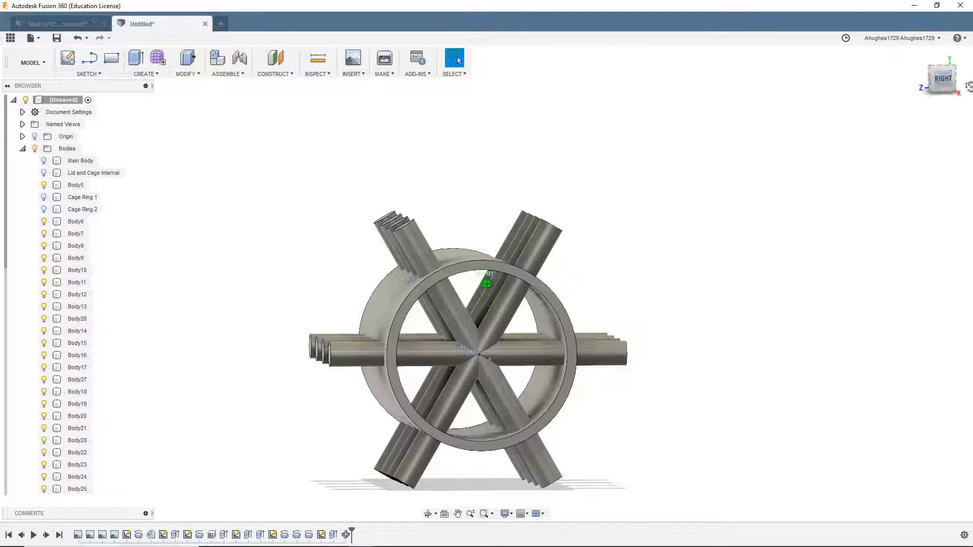
Hide the Bodies folder and select both halves of Sketch9's second, fourth and sixth circles for Extrude
{"action": "left_click", "coordinate": [931, 77]}
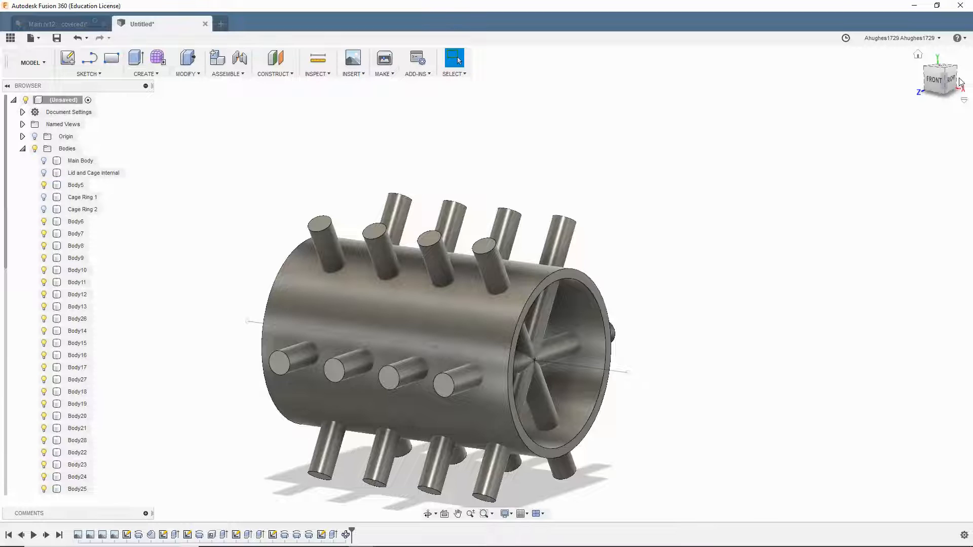
{"action": "left_click", "coordinate": [936, 79]}
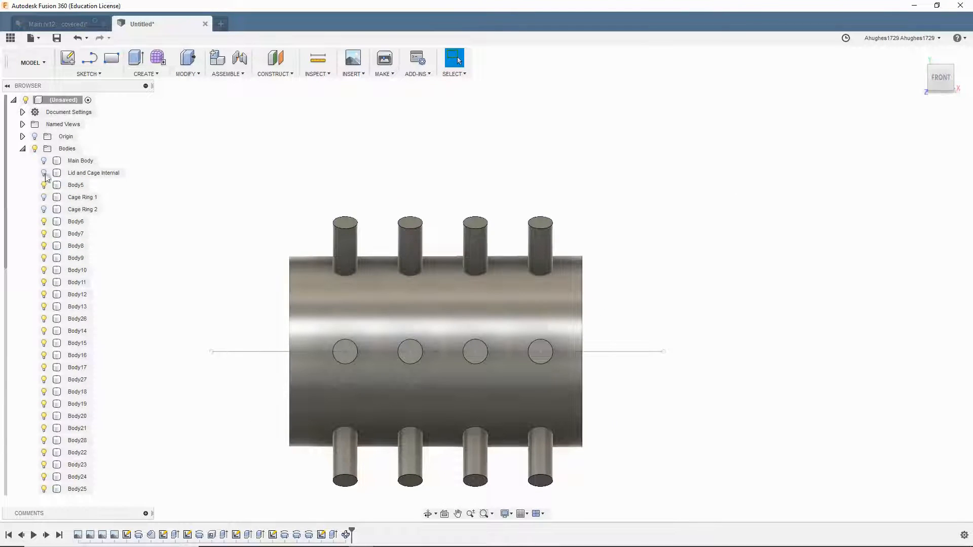
{"action": "left_click", "coordinate": [36, 148]}
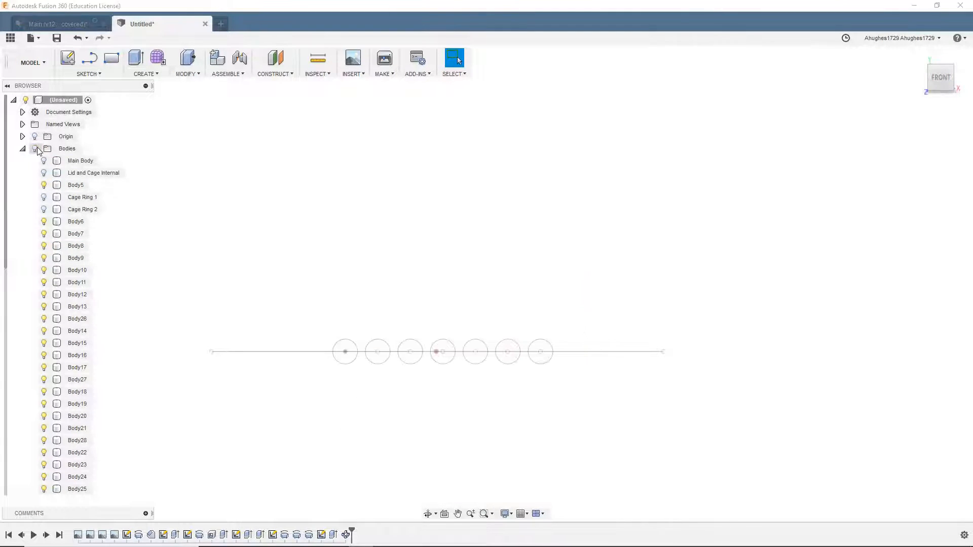
{"action": "left_click", "coordinate": [132, 63]}
{"action": "left_click", "coordinate": [377, 347]}
{"action": "left_click", "coordinate": [379, 357]}
{"action": "left_click", "coordinate": [443, 346]}
{"action": "left_click", "coordinate": [515, 349]}
{"action": "left_click", "coordinate": [516, 357]}
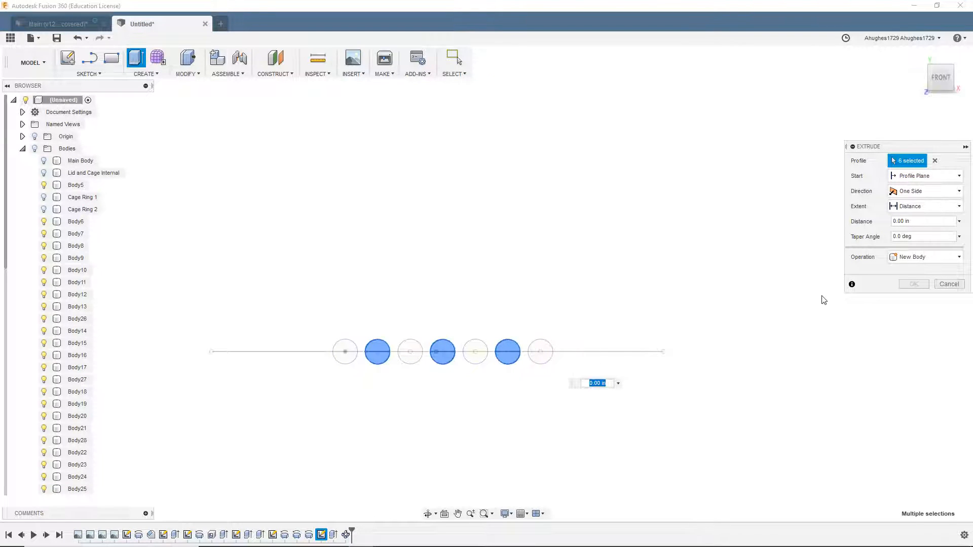
Extrude the three selected circles 4.00 in outward as new bodies, with the Bodies folder shown again
{"action": "middle_click_drag", "start_coordinate": [487, 337], "coordinate": [456, 339], "text": "shift"}
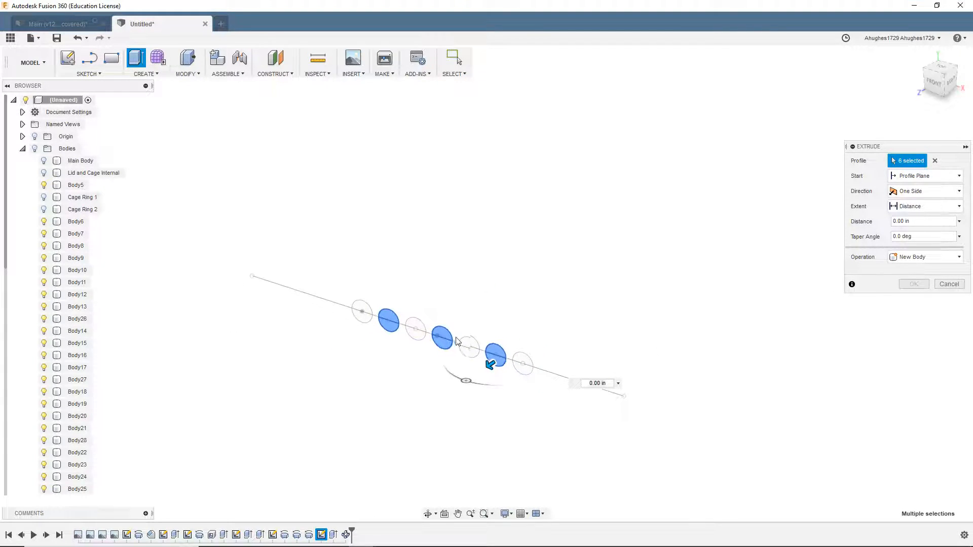
{"action": "left_click_drag", "start_coordinate": [489, 363], "coordinate": [415, 417]}
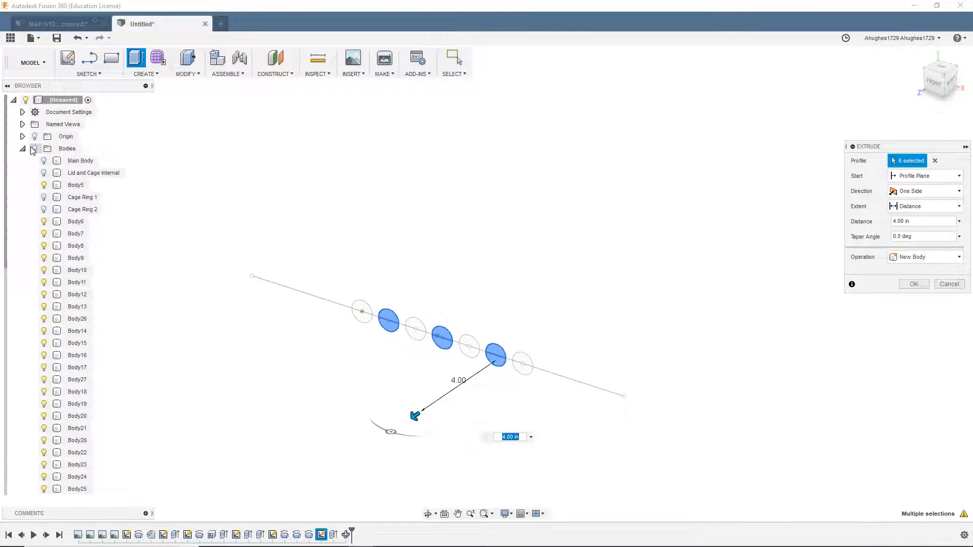
{"action": "left_click", "coordinate": [34, 149]}
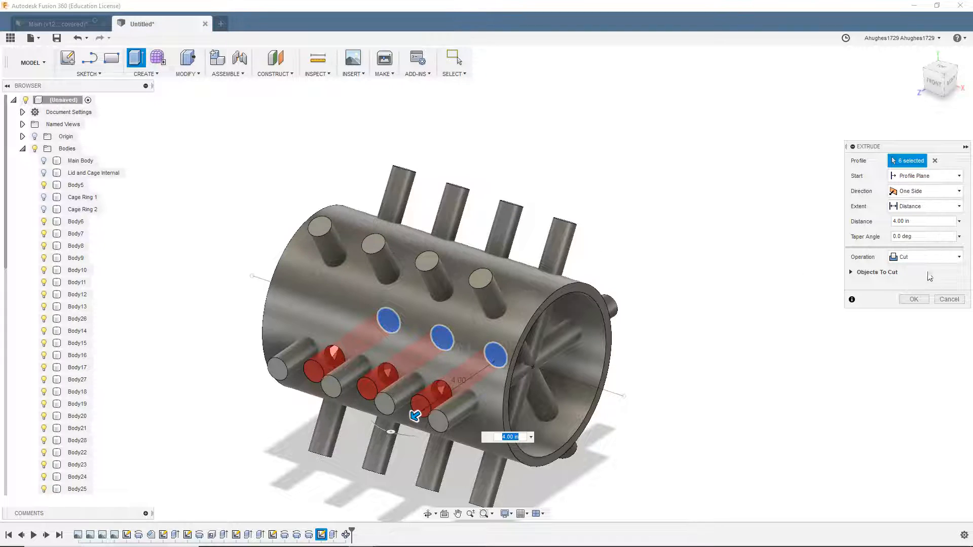
{"action": "left_click", "coordinate": [912, 257]}
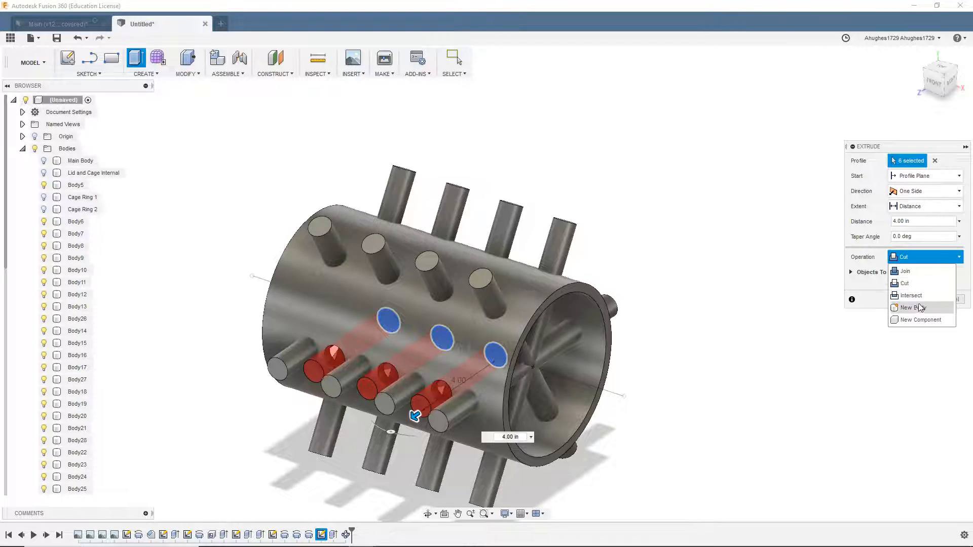
{"action": "left_click", "coordinate": [921, 309]}
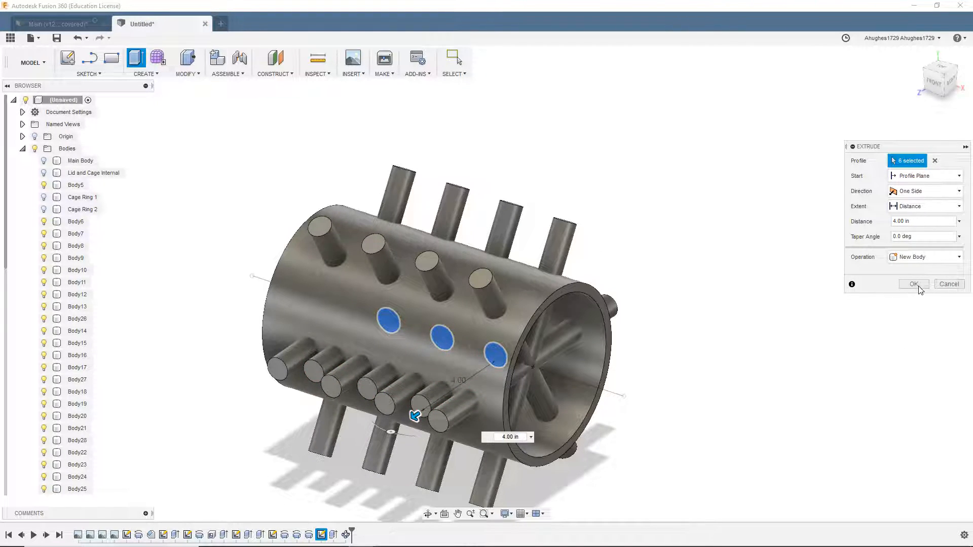
{"action": "left_click", "coordinate": [914, 285]}
Start a circular pattern of the three newly extruded cylinders, using the tube's central sketch line as the axis
{"action": "left_click", "coordinate": [437, 395]}
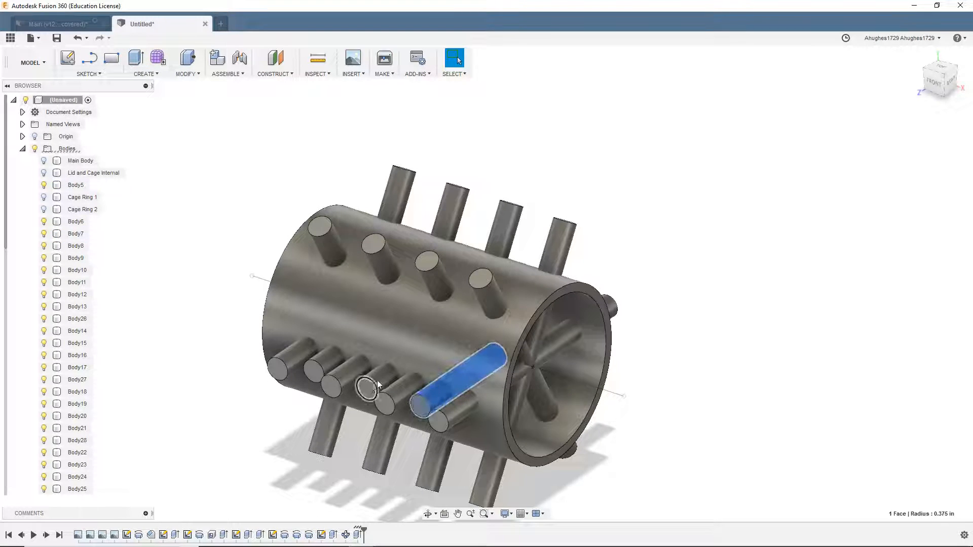
{"action": "left_click", "coordinate": [385, 376], "text": "ctrl"}
{"action": "left_click", "coordinate": [320, 357], "text": "ctrl"}
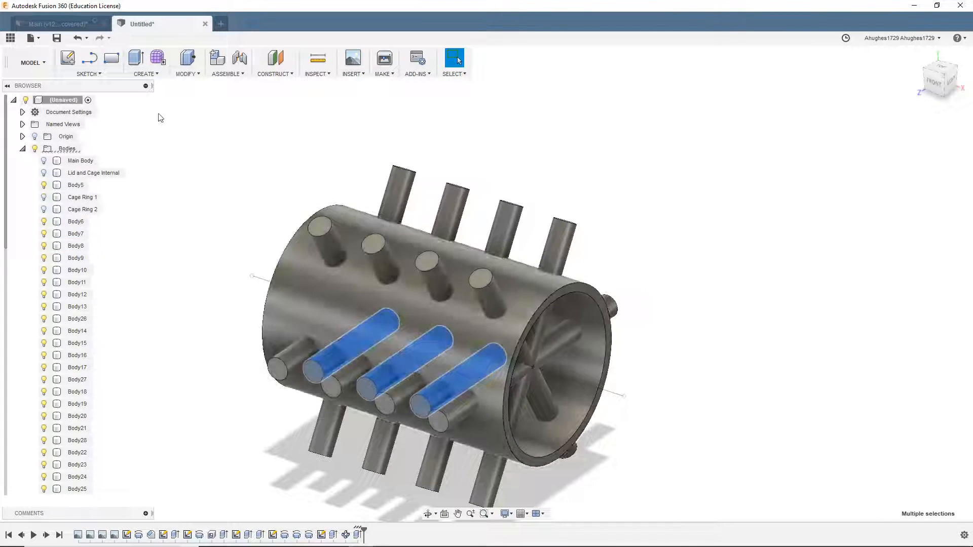
{"action": "left_click", "coordinate": [144, 75]}
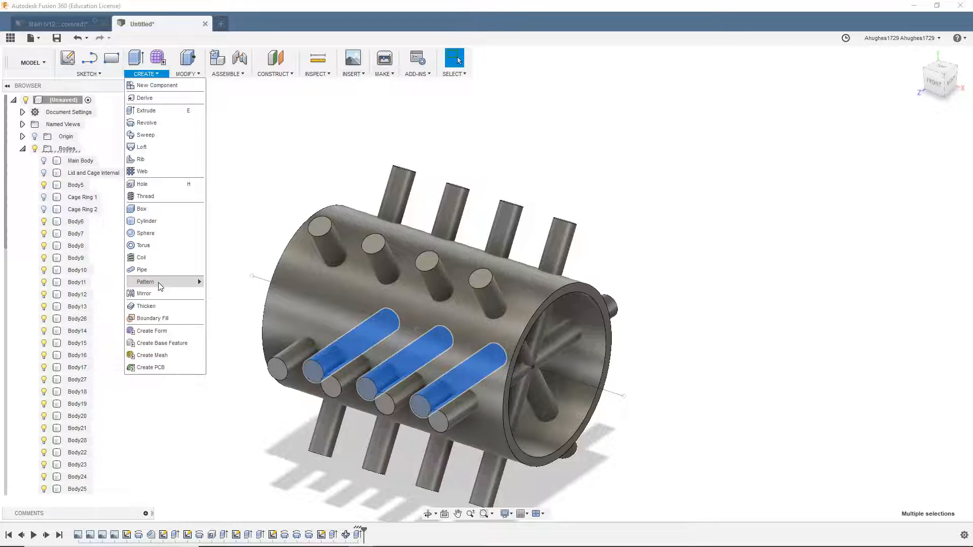
{"action": "mouse_move", "coordinate": [160, 285]}
{"action": "left_click", "coordinate": [238, 294]}
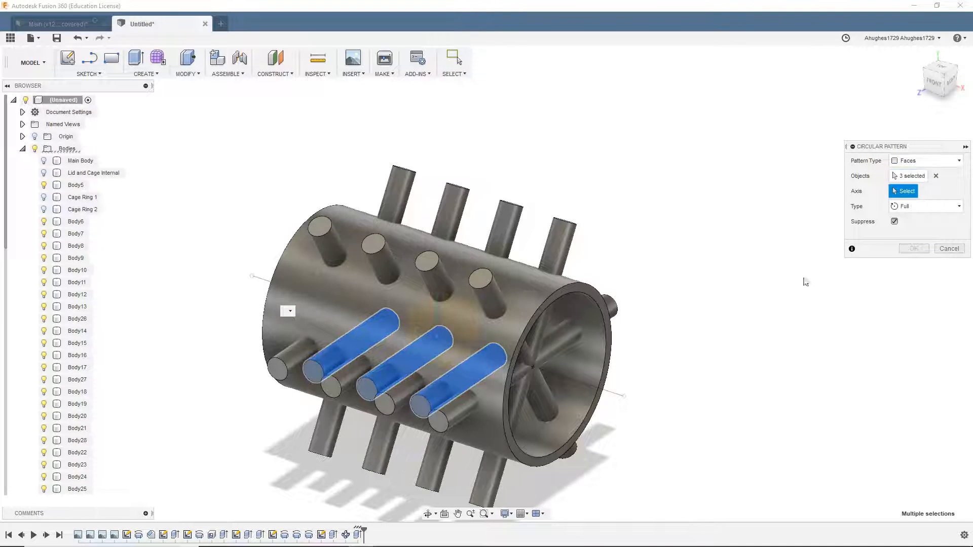
{"action": "left_click", "coordinate": [619, 395]}
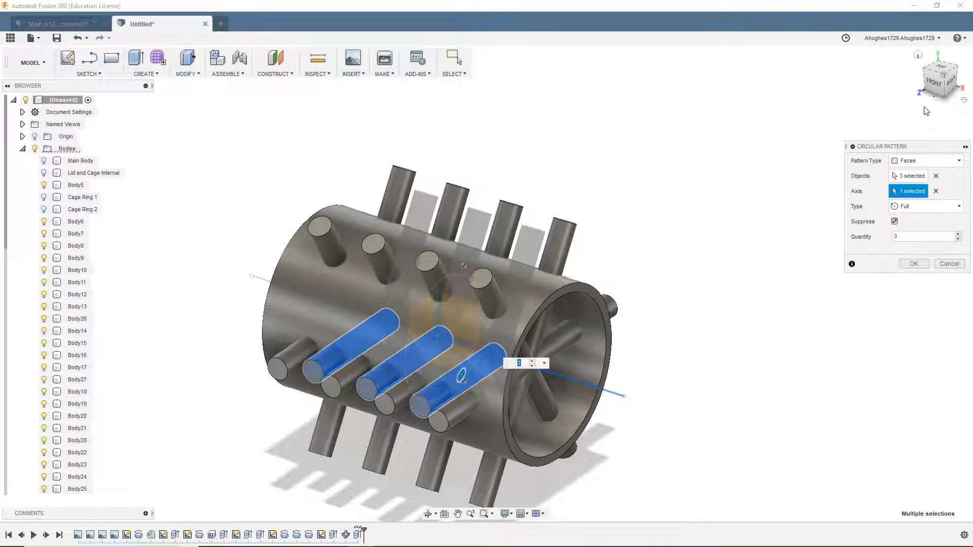
Set the circular pattern's quantity to 12 over the full circle and create it
{"action": "left_click", "coordinate": [946, 85]}
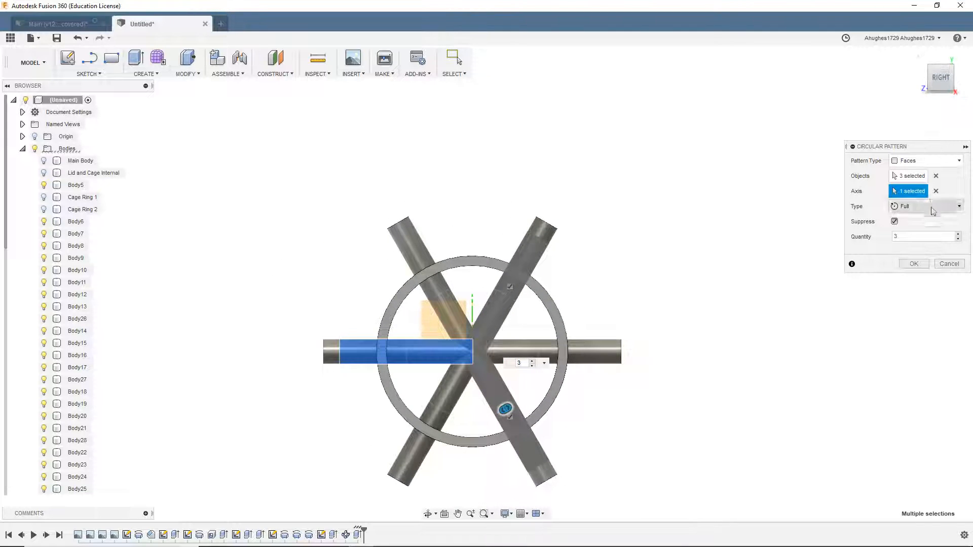
{"action": "left_click", "coordinate": [959, 235]}
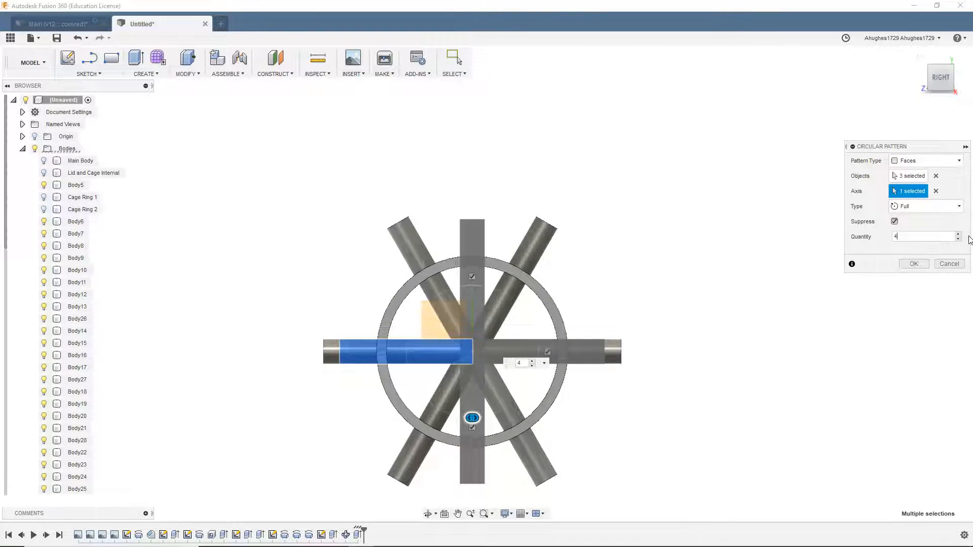
{"action": "left_click", "coordinate": [958, 235]}
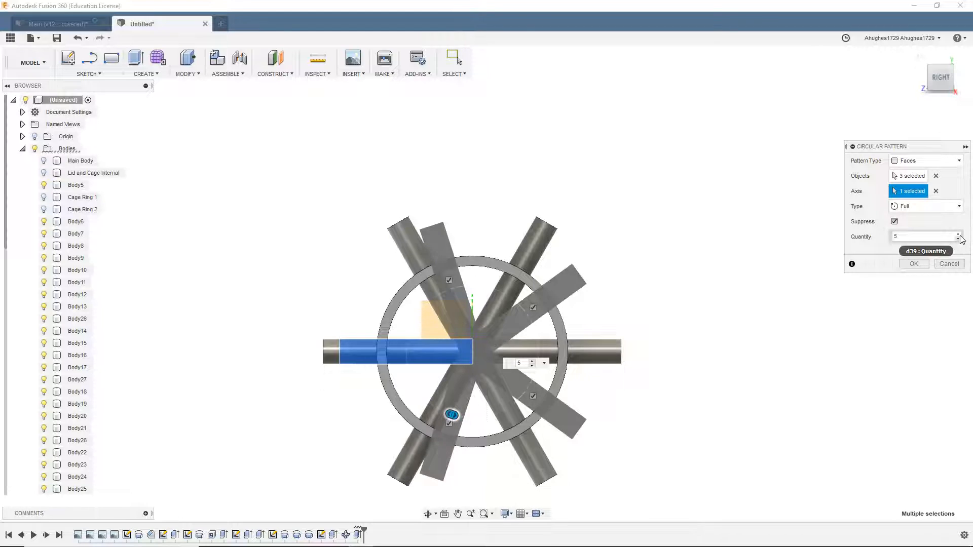
{"action": "left_click_drag", "start_coordinate": [457, 416], "coordinate": [377, 361]}
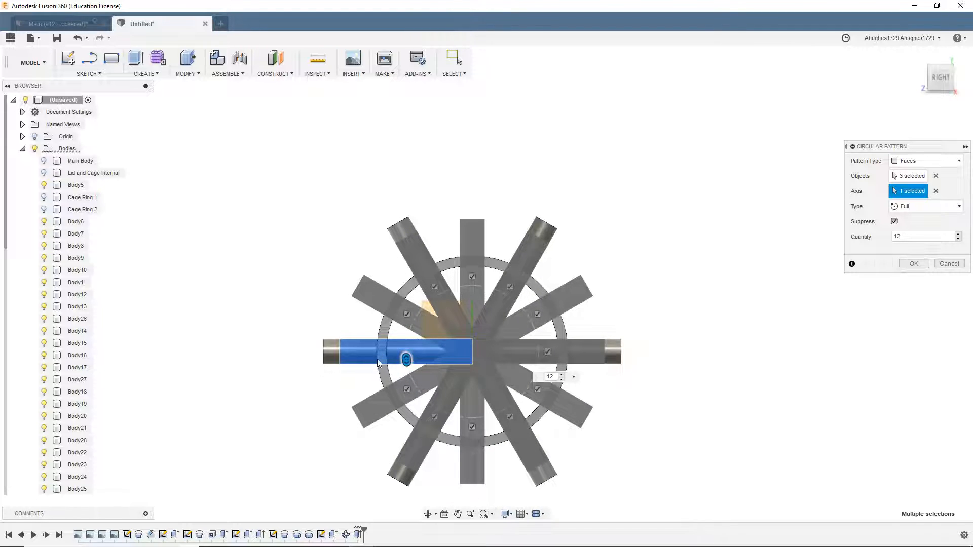
{"action": "mouse_move", "coordinate": [938, 79]}
{"action": "left_mouse_down"}
{"action": "mouse_move", "coordinate": [916, 77]}
{"action": "mouse_move", "coordinate": [918, 95]}
{"action": "mouse_move", "coordinate": [936, 86]}
{"action": "mouse_move", "coordinate": [926, 64]}
{"action": "mouse_move", "coordinate": [942, 79]}
{"action": "left_mouse_up"}
{"action": "left_click", "coordinate": [942, 79]}
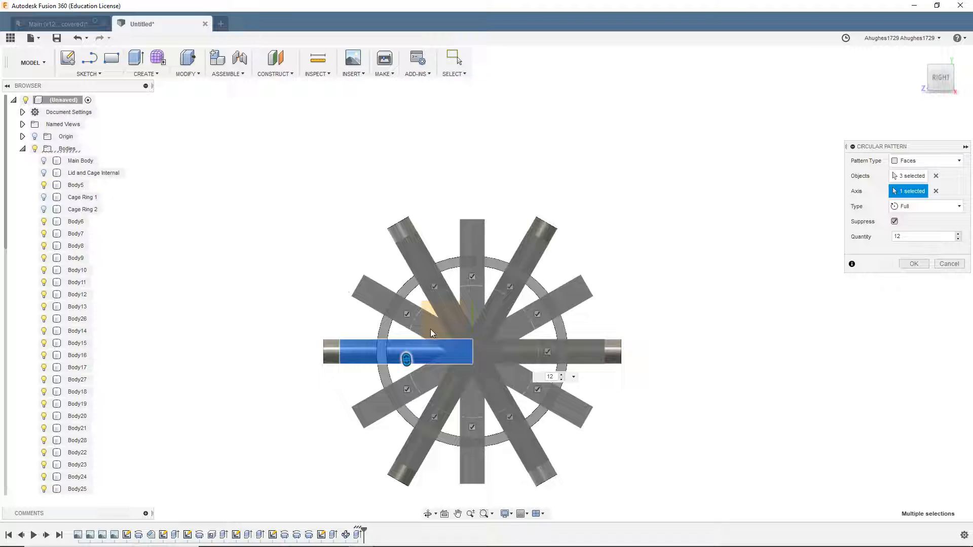
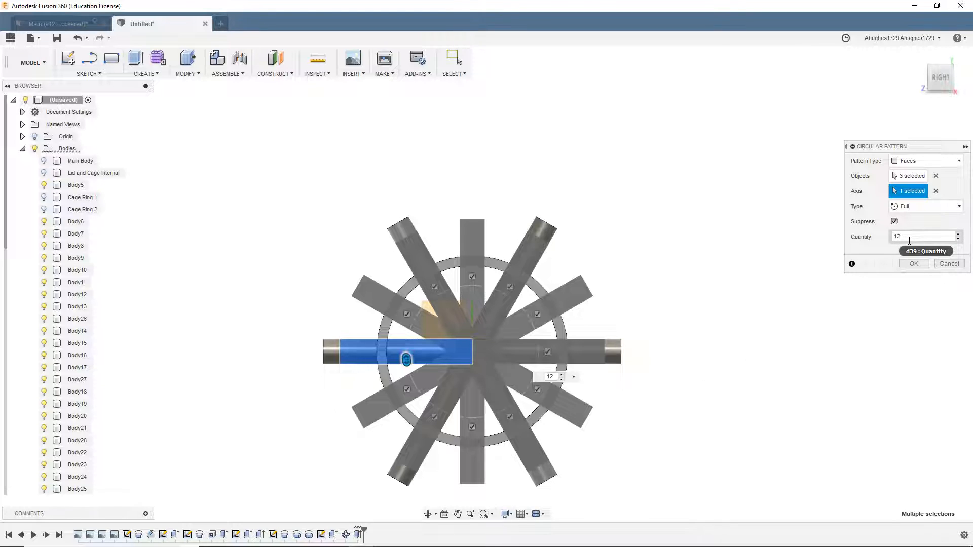
{"action": "left_click", "coordinate": [914, 264]}
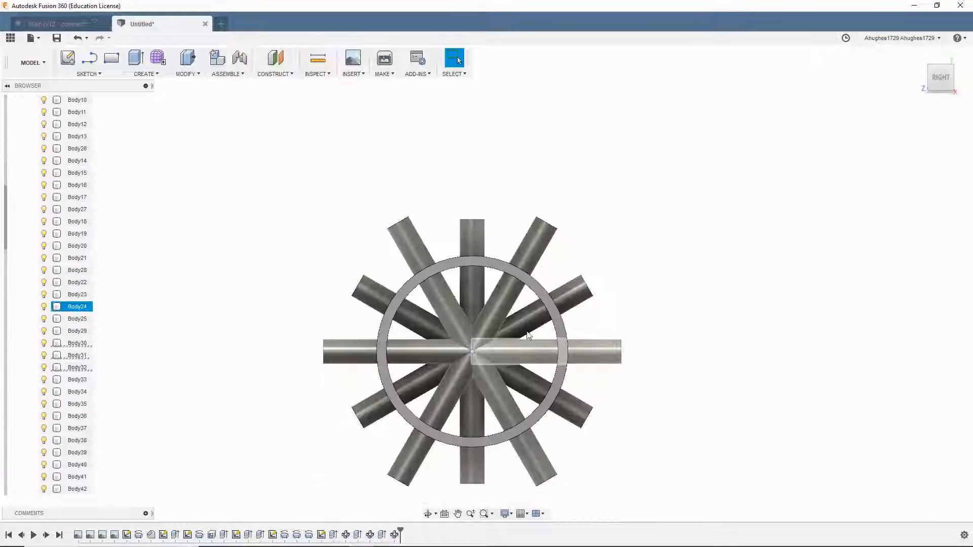
Examine the patterned cylinders' staggered arrangement from the front and side and locate Body68 in the model
{"action": "left_click", "coordinate": [949, 81]}
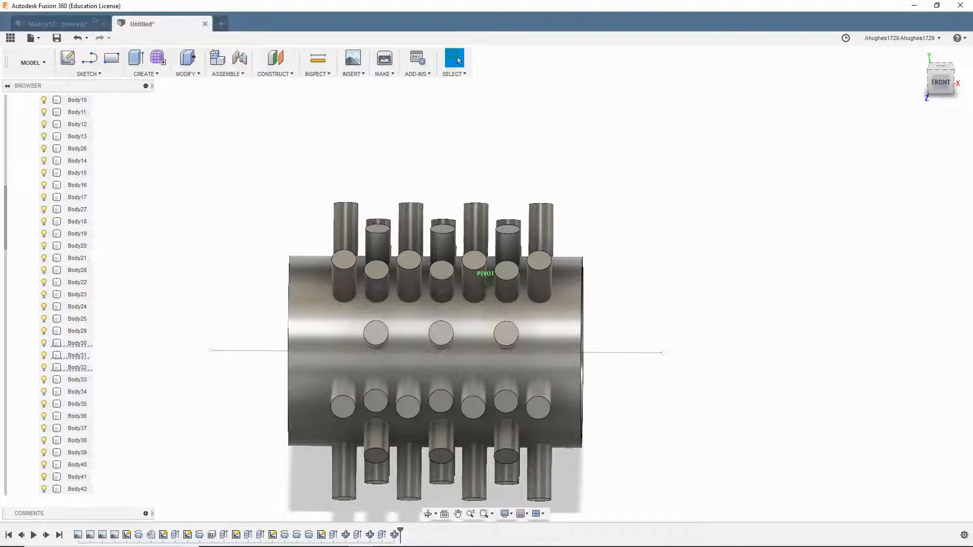
{"action": "middle_click_drag", "start_coordinate": [858, 189], "coordinate": [790, 225], "text": "shift"}
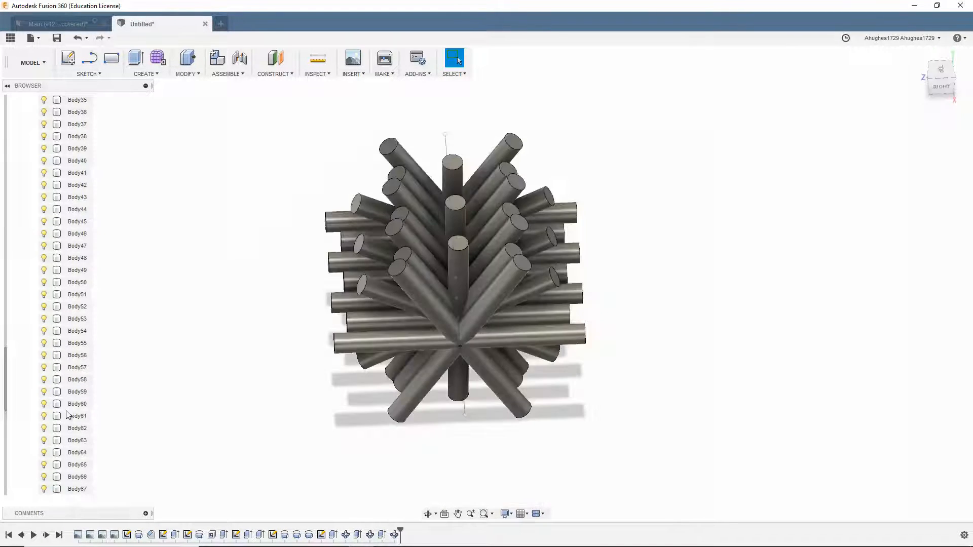
{"action": "scroll", "coordinate": [67, 412], "scroll_direction": "down", "scroll_amount": 3}
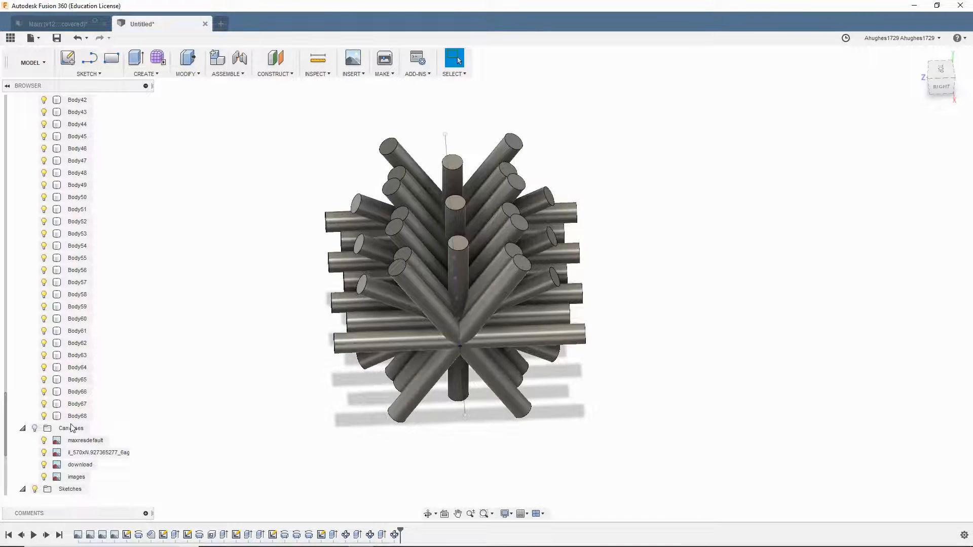
{"action": "left_click", "coordinate": [73, 416]}
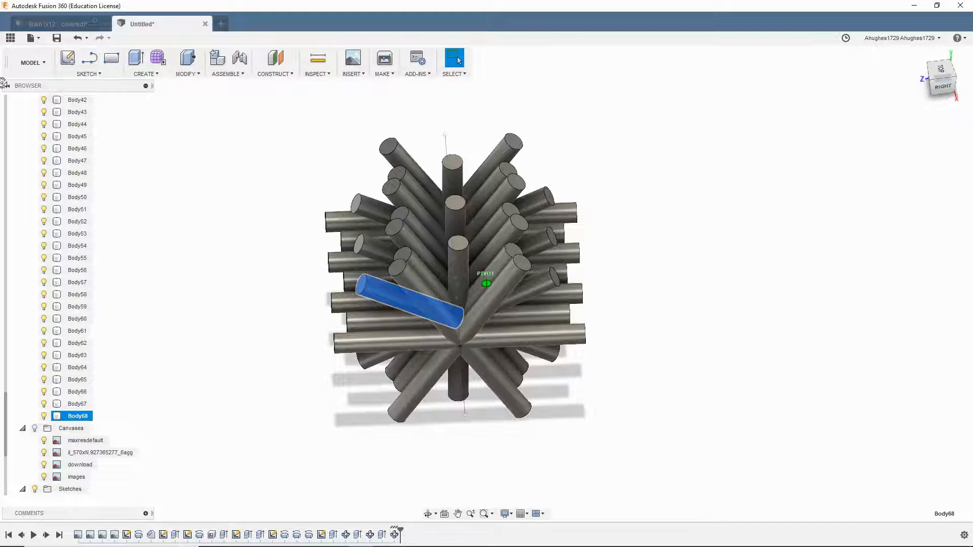
{"action": "left_click", "coordinate": [962, 98]}
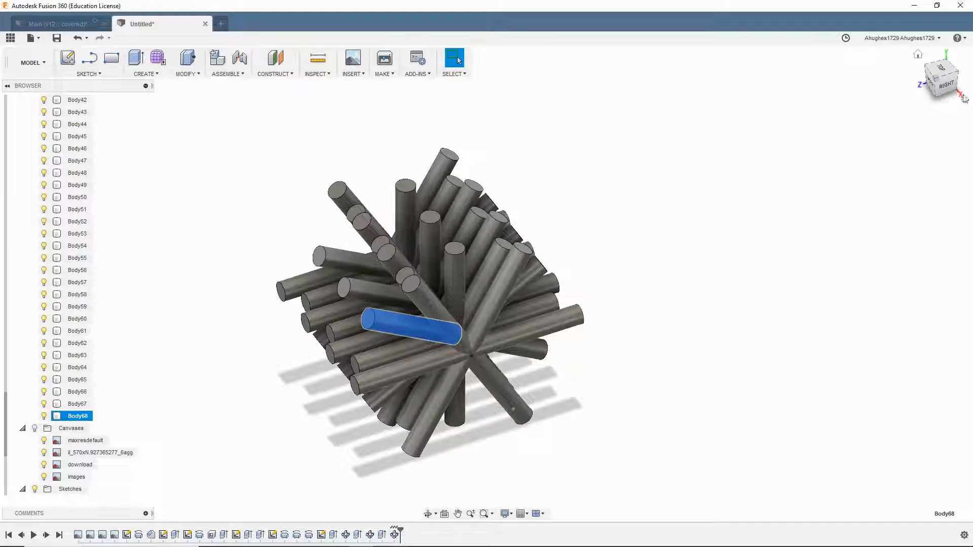
Try to delete the surplus patterned cylinders Body59, Body61, Body63, Body65 and Body67, and undo the deletion
{"action": "left_click", "coordinate": [77, 404]}
{"action": "left_click_drag", "start_coordinate": [944, 85], "coordinate": [970, 85]}
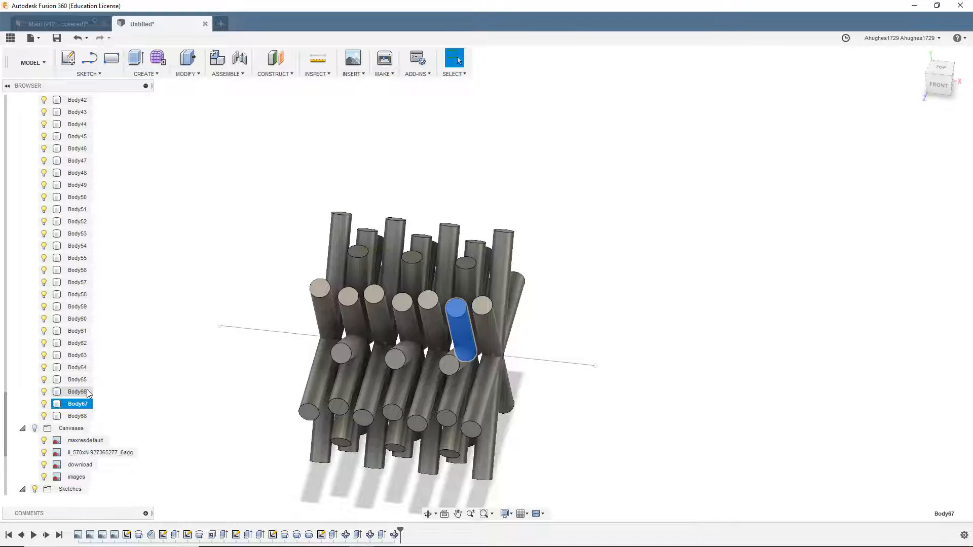
{"action": "left_click_drag", "start_coordinate": [929, 90], "coordinate": [903, 110]}
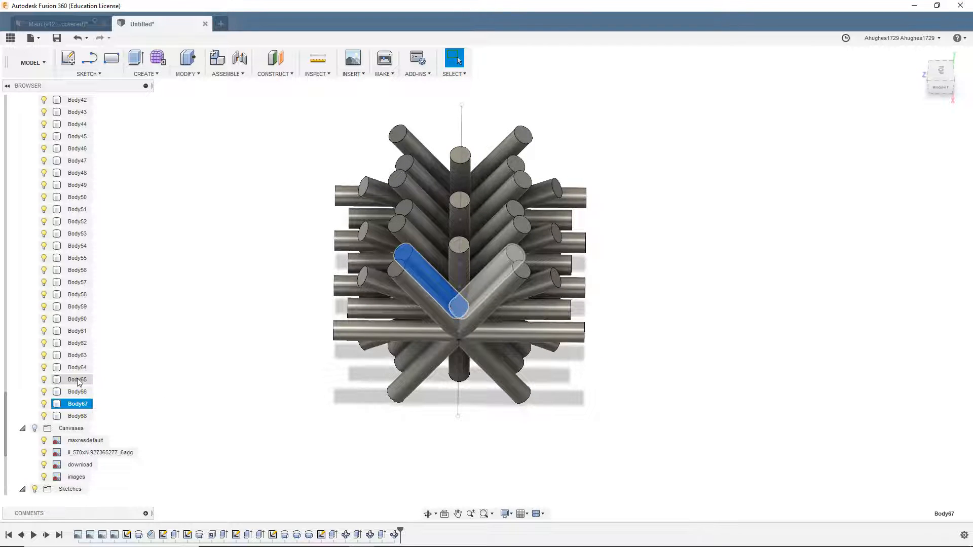
{"action": "left_click", "coordinate": [76, 379], "text": "ctrl"}
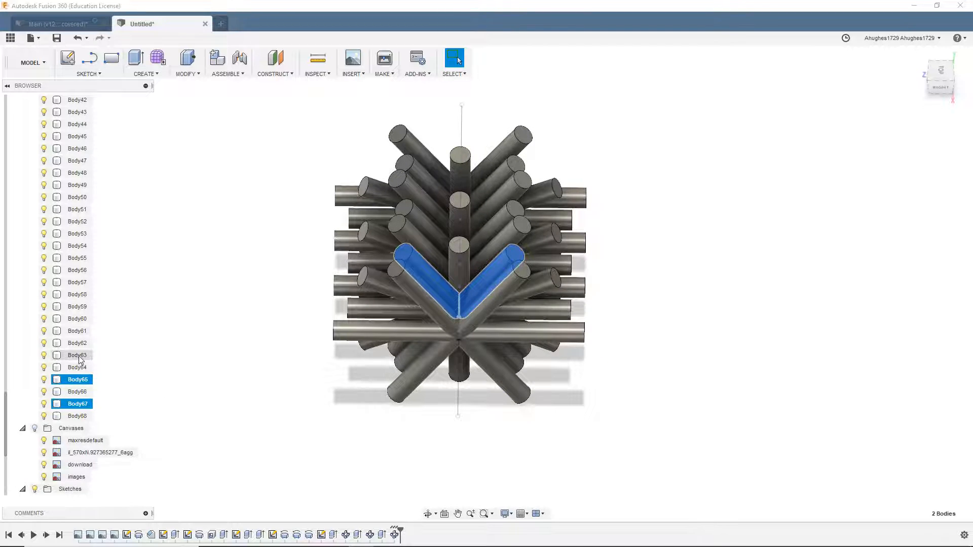
{"action": "left_click", "coordinate": [79, 355], "text": "ctrl"}
{"action": "left_click", "coordinate": [84, 330], "text": "ctrl"}
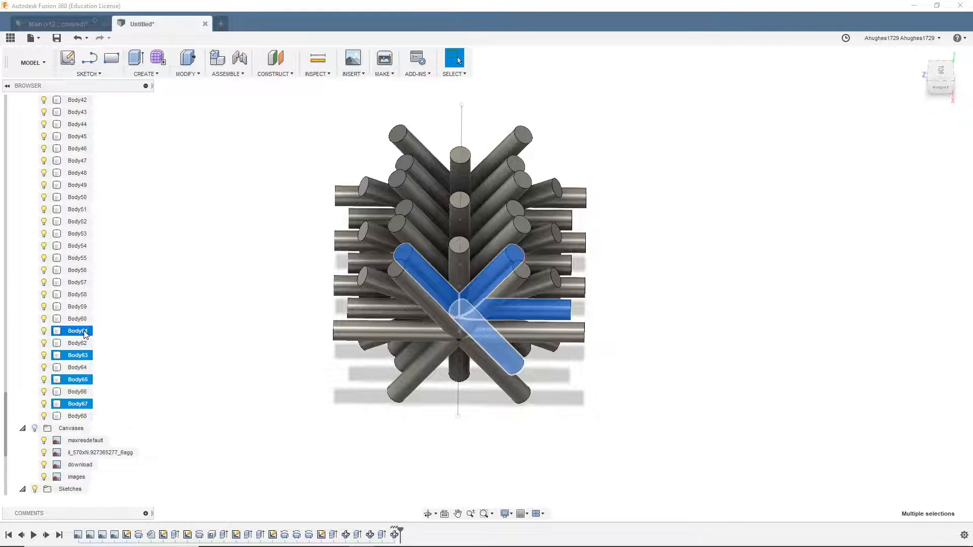
{"action": "left_click", "coordinate": [79, 307], "text": "ctrl"}
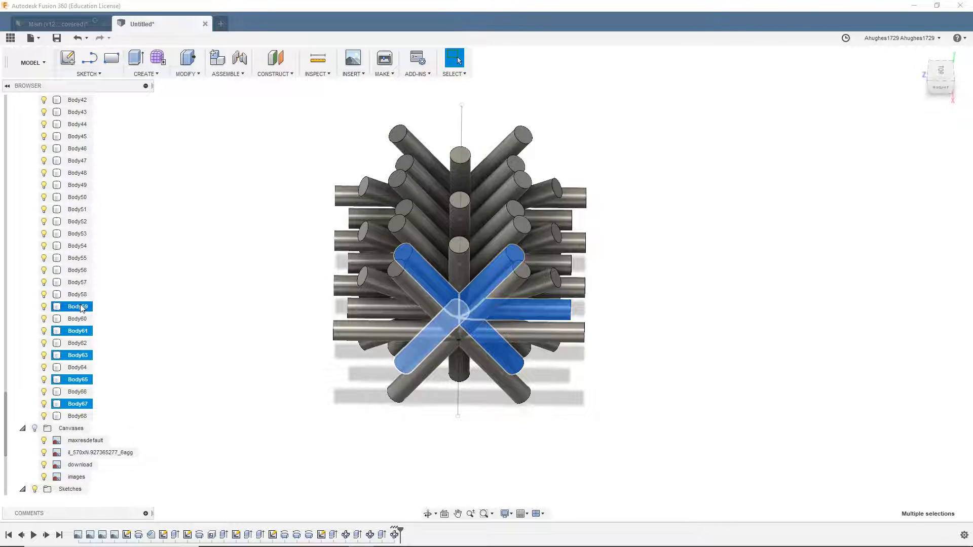
{"action": "right_click", "coordinate": [81, 307]}
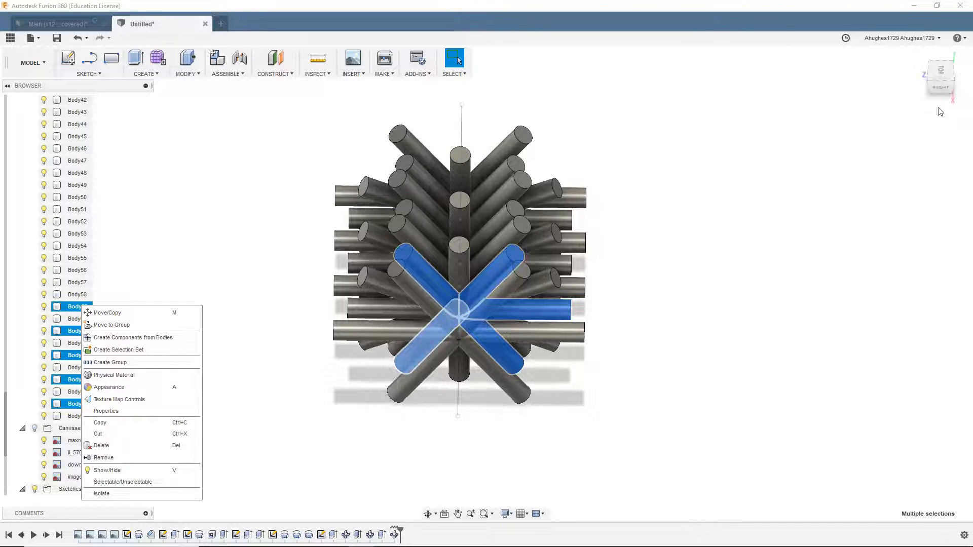
{"action": "left_click", "coordinate": [941, 91]}
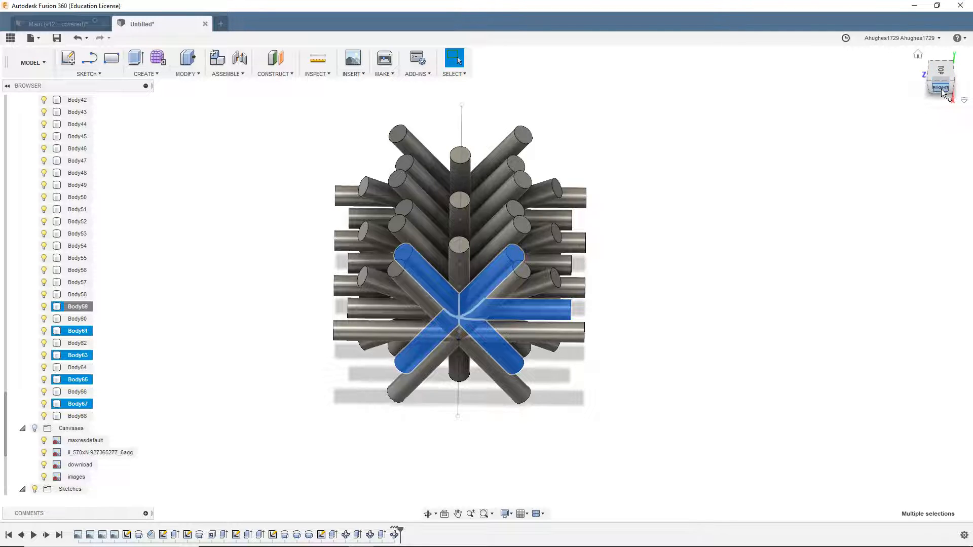
{"action": "left_click", "coordinate": [949, 84]}
{"action": "left_click_drag", "start_coordinate": [944, 76], "coordinate": [953, 81]}
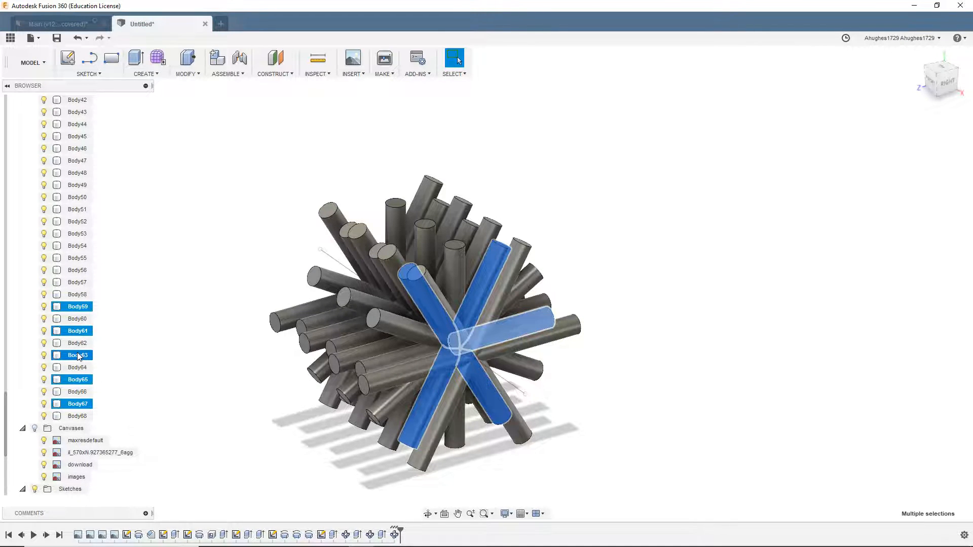
{"action": "right_click", "coordinate": [73, 311]}
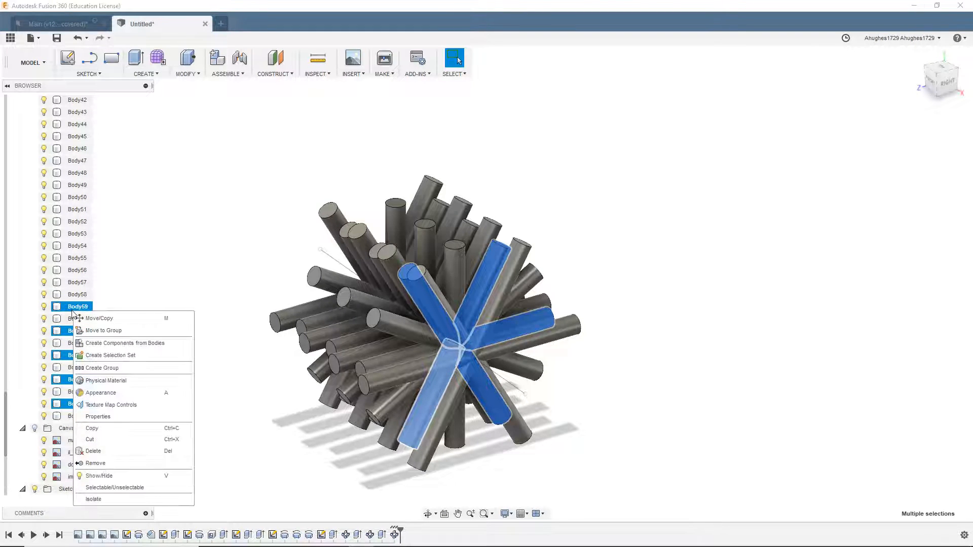
{"action": "left_click", "coordinate": [114, 448]}
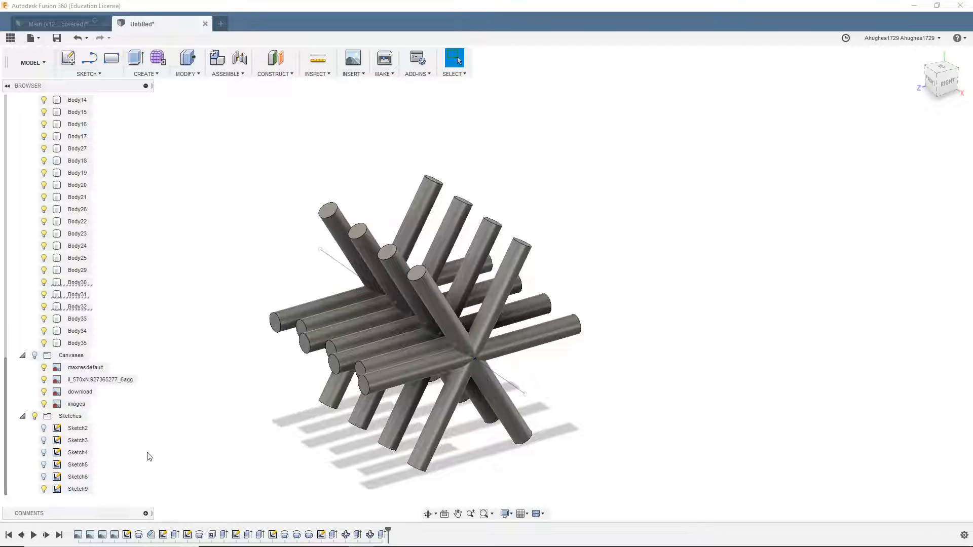
{"action": "left_click", "coordinate": [947, 83]}
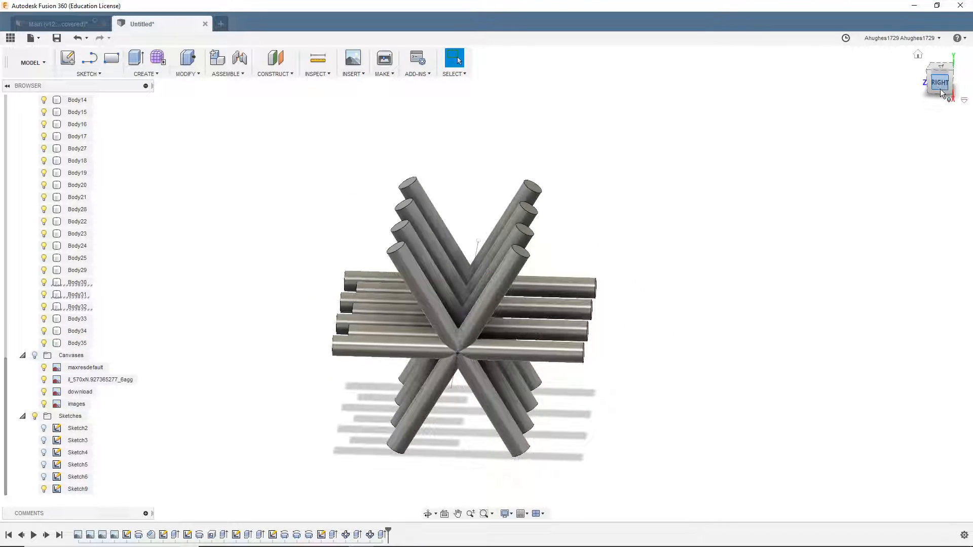
{"action": "key", "text": "ctrl+z"}
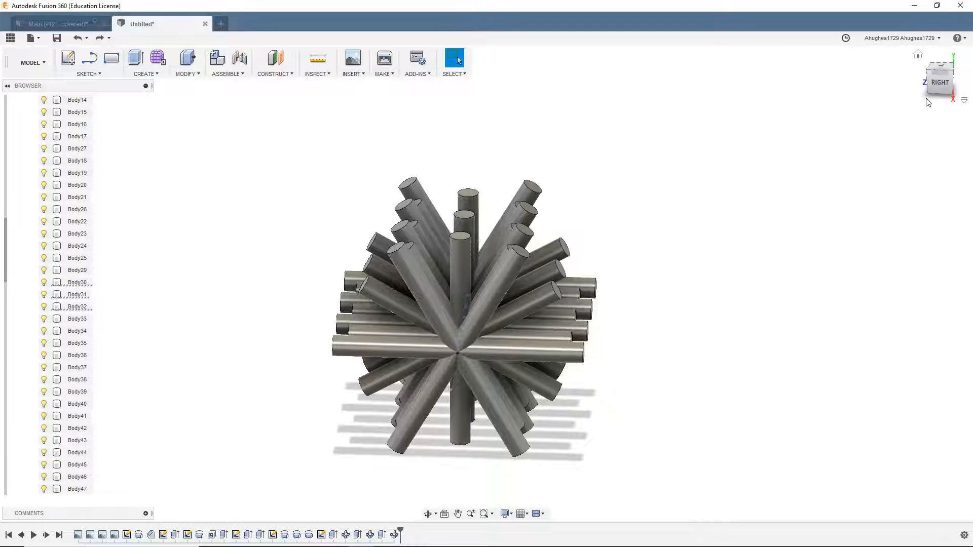
Try removing only Body67 from the patterned cylinders with Remove, and undo the removal
{"action": "scroll", "coordinate": [69, 471], "scroll_direction": "down", "scroll_amount": 5}
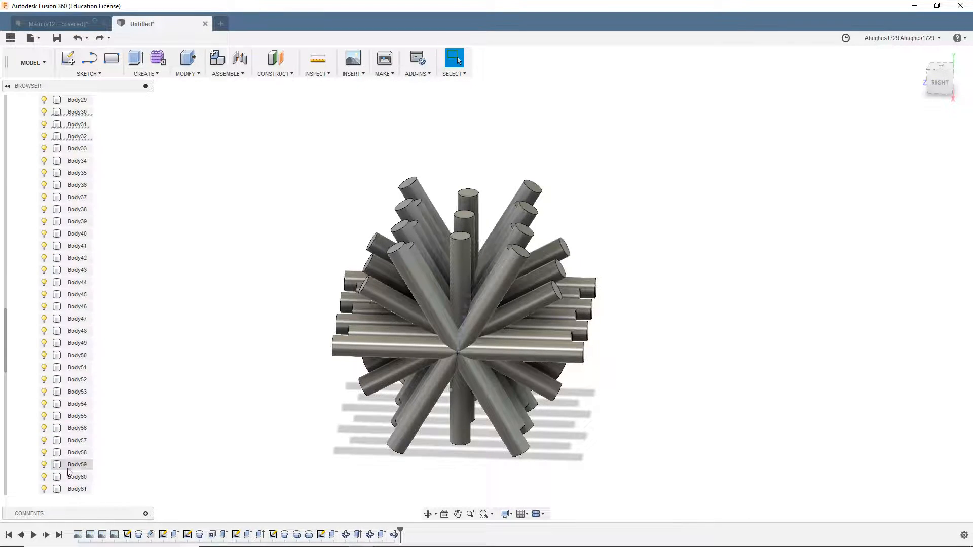
{"action": "scroll", "coordinate": [70, 471], "scroll_direction": "down", "scroll_amount": 4}
{"action": "left_click", "coordinate": [77, 416]}
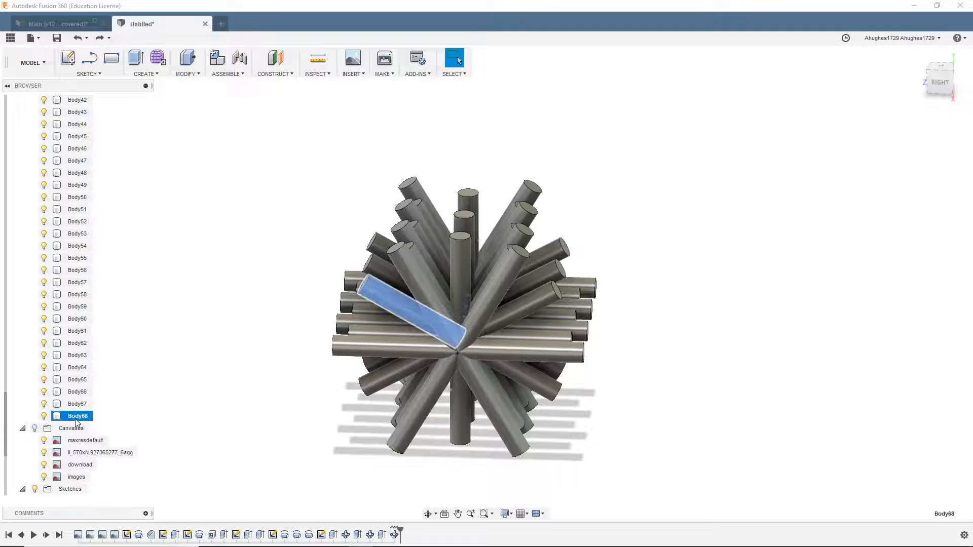
{"action": "left_click", "coordinate": [80, 403]}
{"action": "right_click", "coordinate": [84, 402]}
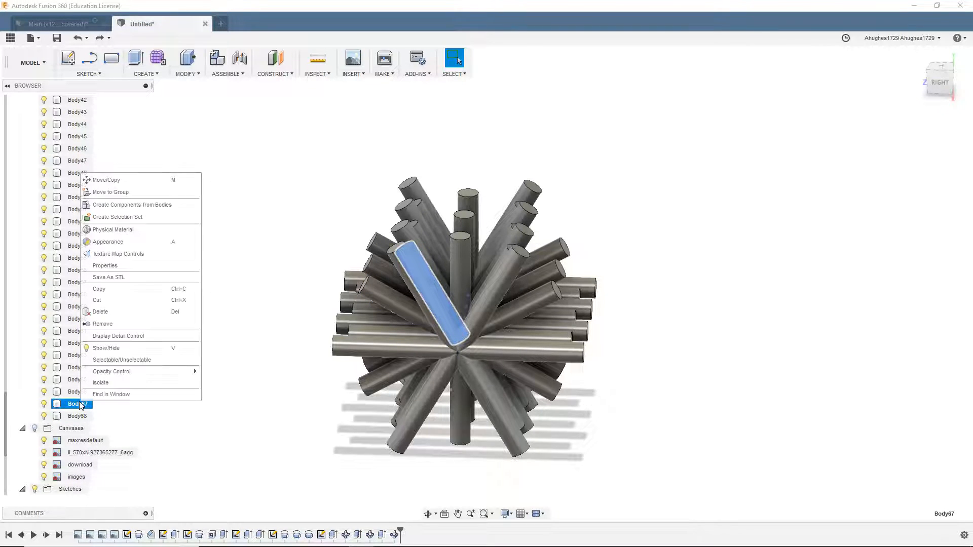
{"action": "left_click", "coordinate": [110, 324]}
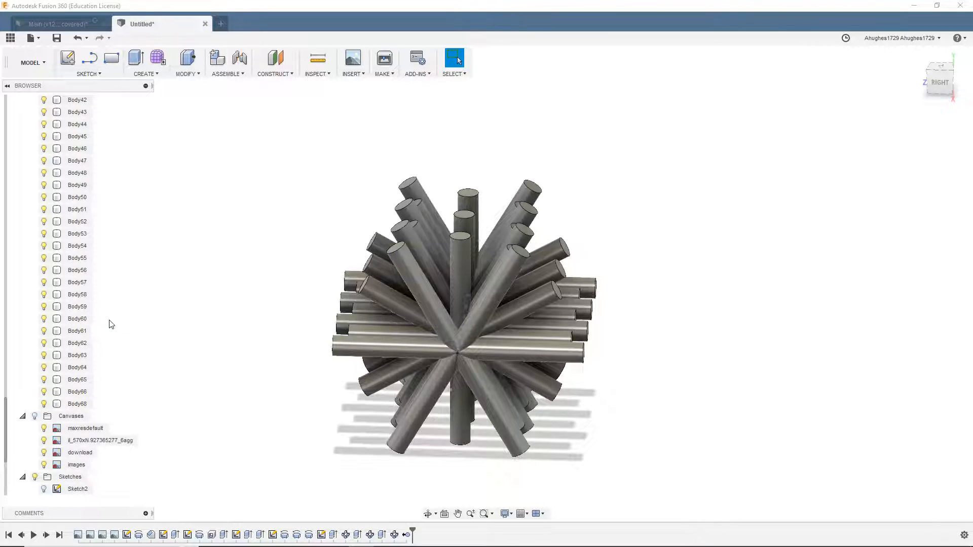
{"action": "key", "text": "ctrl+z"}
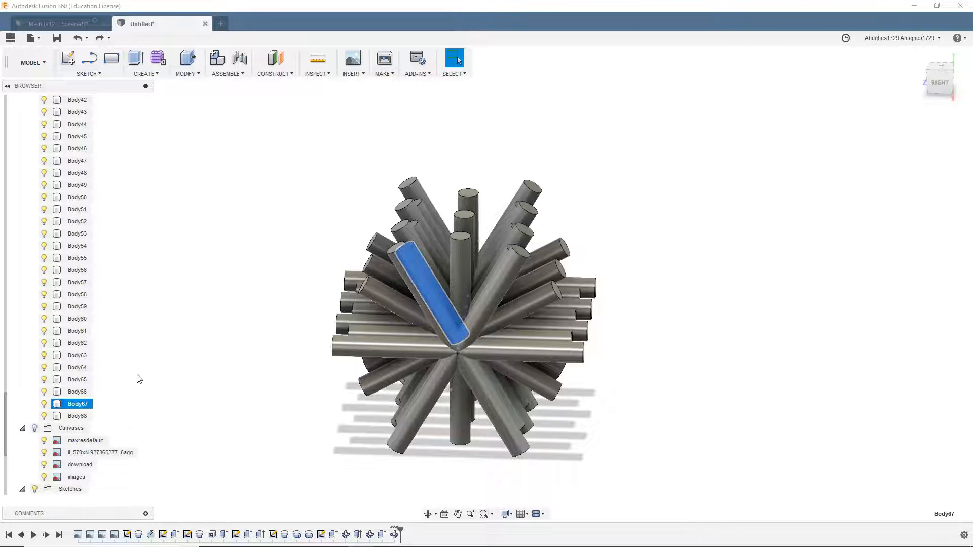
{"action": "middle_click_drag", "start_coordinate": [137, 378], "coordinate": [162, 374]}
{"action": "key", "text": "Escape"}
{"action": "left_click", "coordinate": [935, 94]}
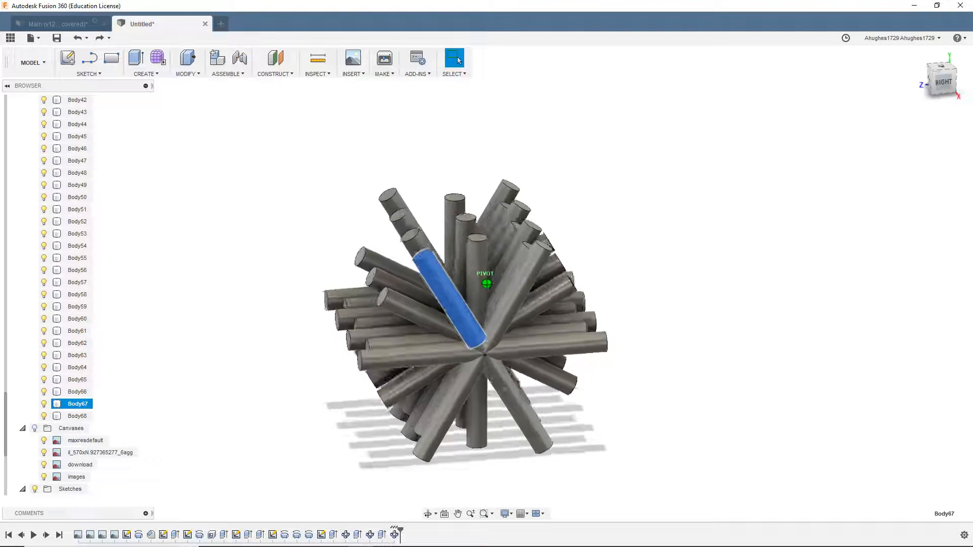
Remove the surplus patterned cylinders Body59, Body61, Body63, Body65 and Body67 with the Remove command
{"action": "left_click", "coordinate": [76, 380], "text": "ctrl"}
{"action": "left_click", "coordinate": [77, 355], "text": "ctrl"}
{"action": "left_click", "coordinate": [78, 331], "text": "ctrl"}
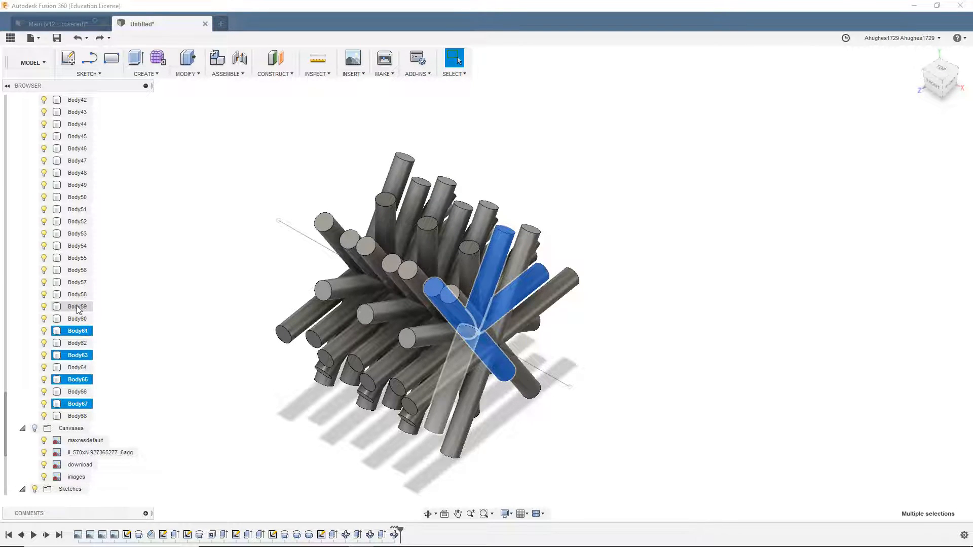
{"action": "left_click", "coordinate": [77, 307], "text": "ctrl"}
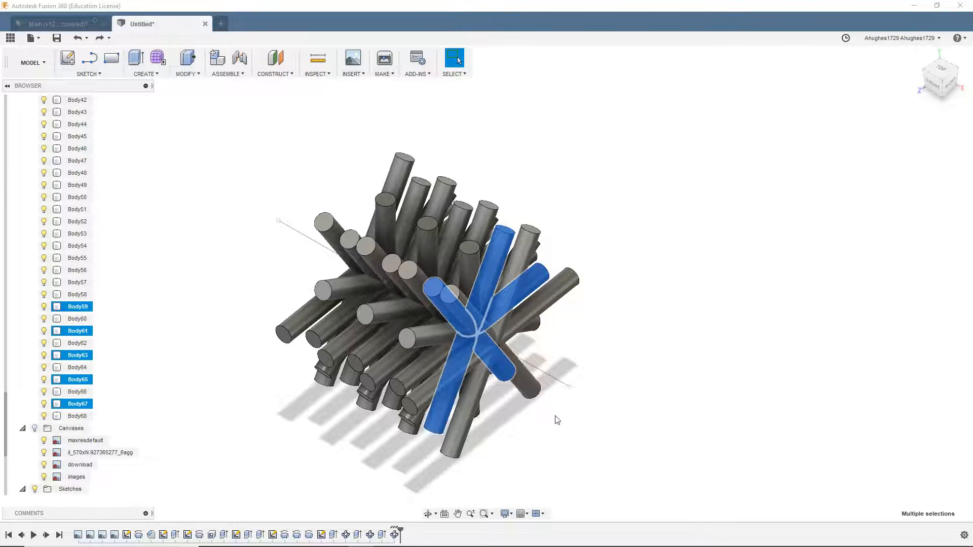
{"action": "left_click", "coordinate": [940, 77]}
{"action": "mouse_move", "coordinate": [940, 77]}
{"action": "left_mouse_down"}
{"action": "mouse_move", "coordinate": [922, 79]}
{"action": "mouse_move", "coordinate": [935, 85]}
{"action": "left_mouse_up"}
{"action": "right_click", "coordinate": [80, 311]}
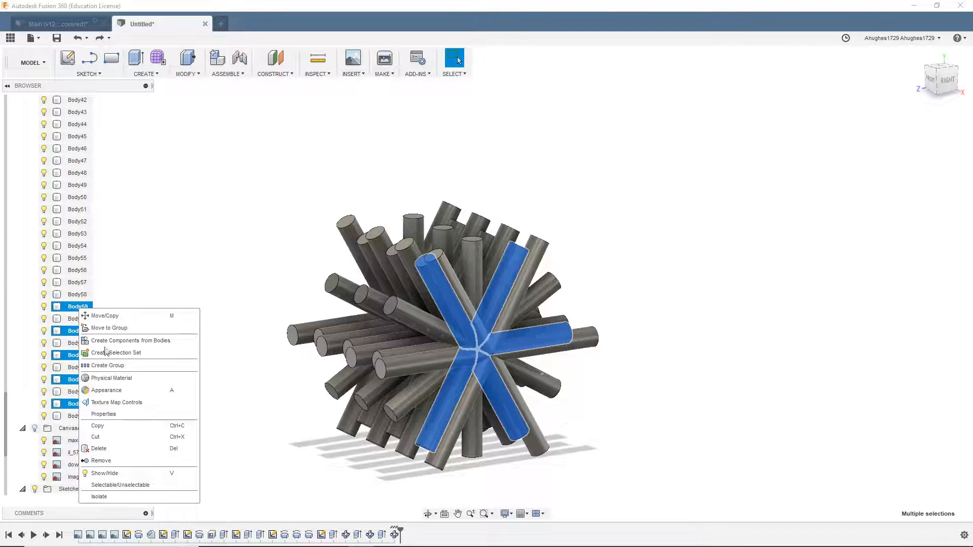
{"action": "left_click", "coordinate": [115, 462]}
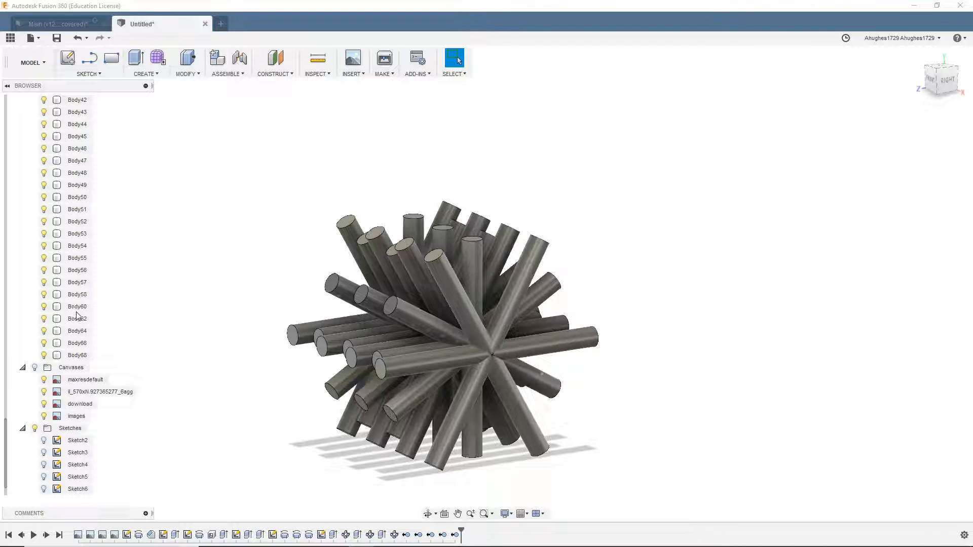
Remove the surplus patterned cylinders Body48, Body50, Body52, Body54 and Body56 with the Remove command
{"action": "left_click", "coordinate": [76, 271]}
{"action": "left_click_drag", "start_coordinate": [946, 78], "coordinate": [939, 101]}
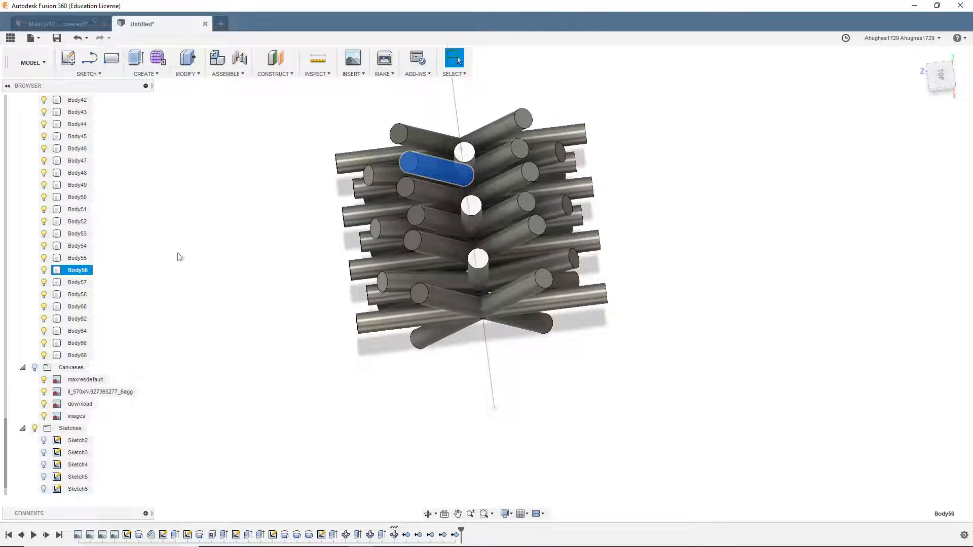
{"action": "left_click", "coordinate": [79, 247], "text": "ctrl"}
{"action": "left_click", "coordinate": [79, 222], "text": "ctrl"}
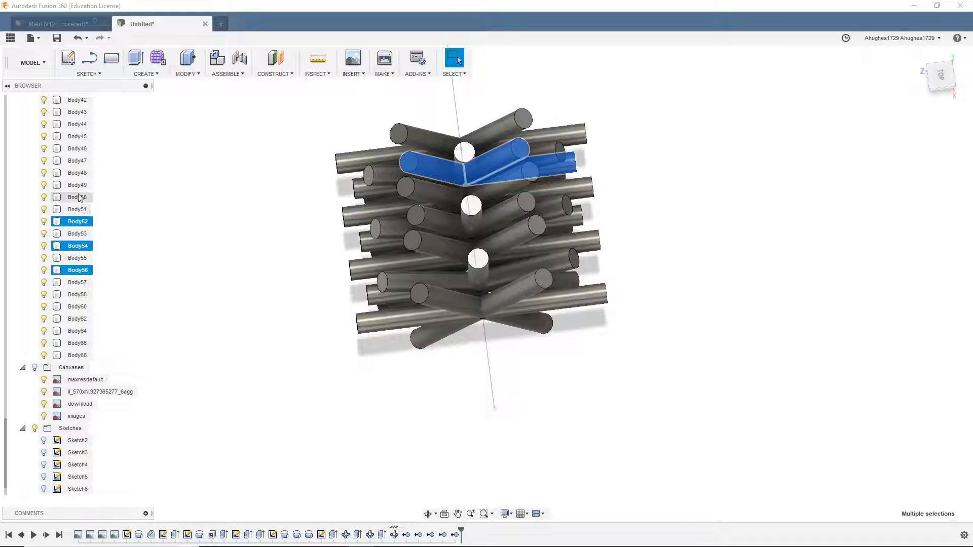
{"action": "left_click", "coordinate": [80, 197], "text": "ctrl"}
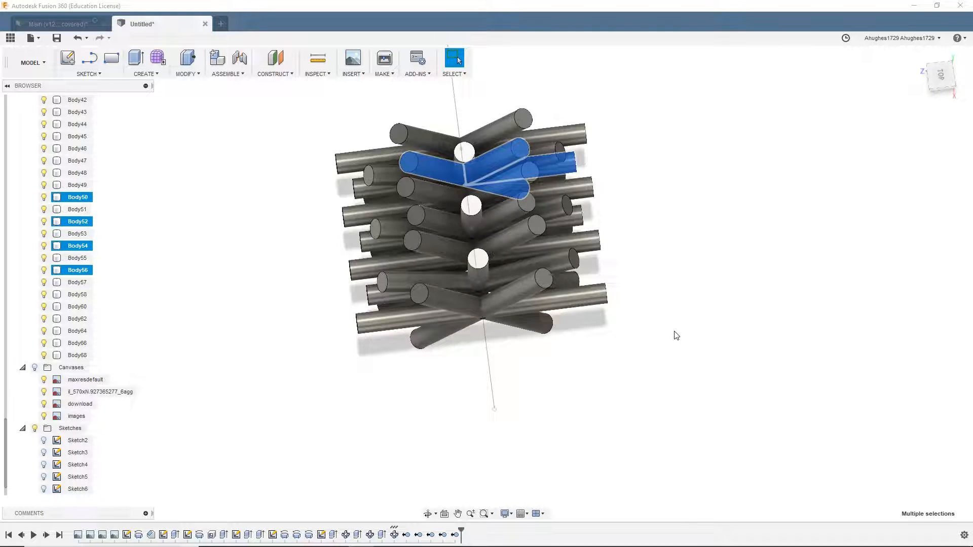
{"action": "left_click", "coordinate": [76, 173], "text": "ctrl"}
{"action": "mouse_move", "coordinate": [941, 83]}
{"action": "left_mouse_down"}
{"action": "mouse_move", "coordinate": [941, 26]}
{"action": "mouse_move", "coordinate": [881, 45]}
{"action": "left_mouse_up"}
{"action": "left_click_drag", "start_coordinate": [963, 96], "coordinate": [942, 151]}
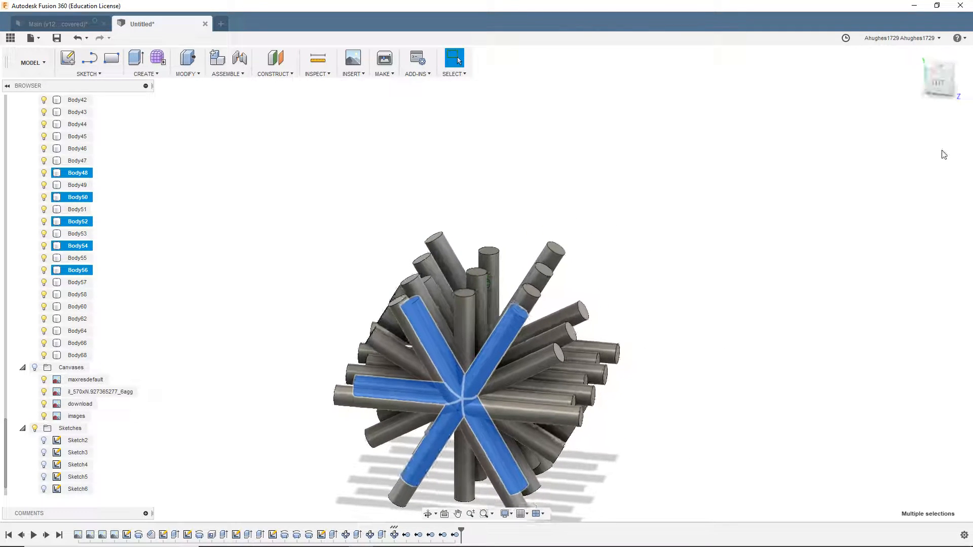
{"action": "right_click", "coordinate": [76, 175]}
{"action": "left_click", "coordinate": [93, 321]}
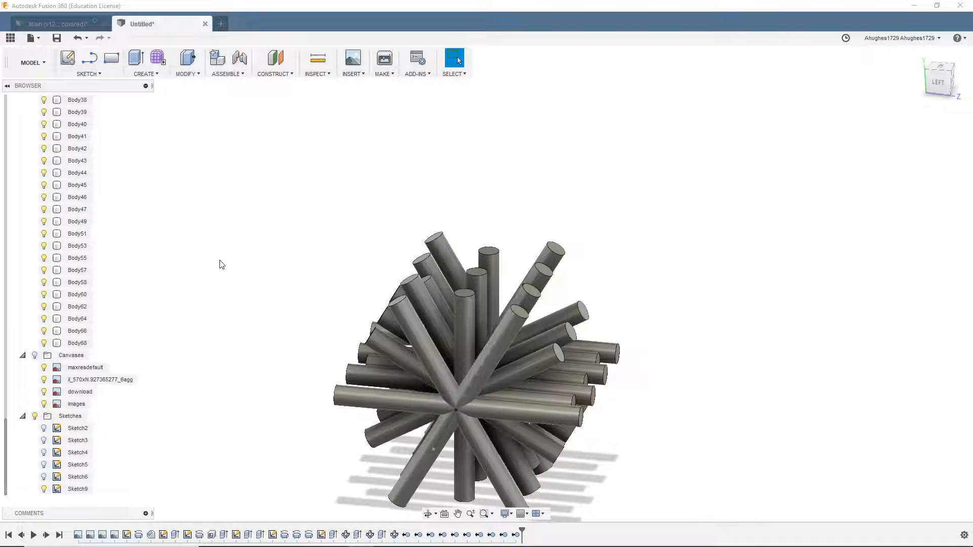
Remove the surplus patterned cylinders Body37, Body39, Body41 and Body43 with the Remove command
{"action": "left_click", "coordinate": [76, 161]}
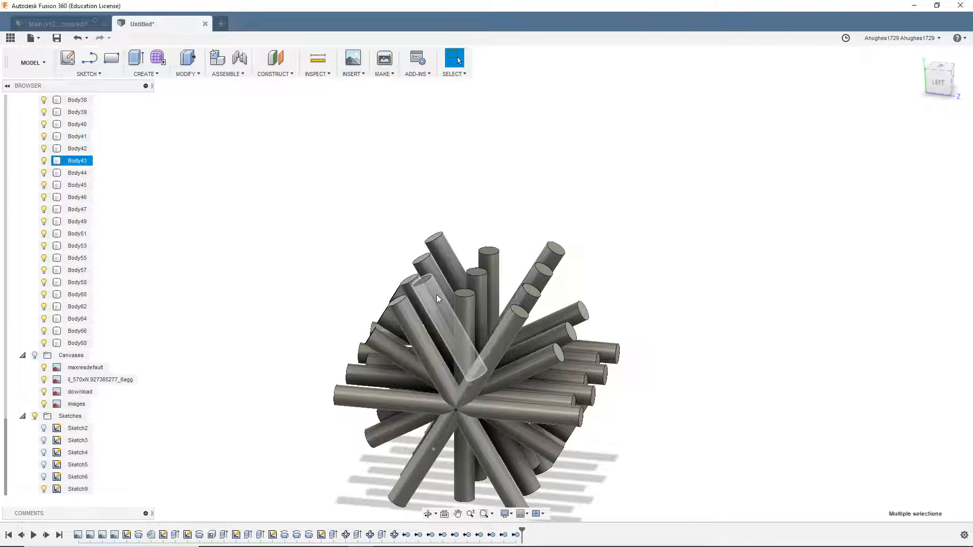
{"action": "left_click", "coordinate": [78, 161]}
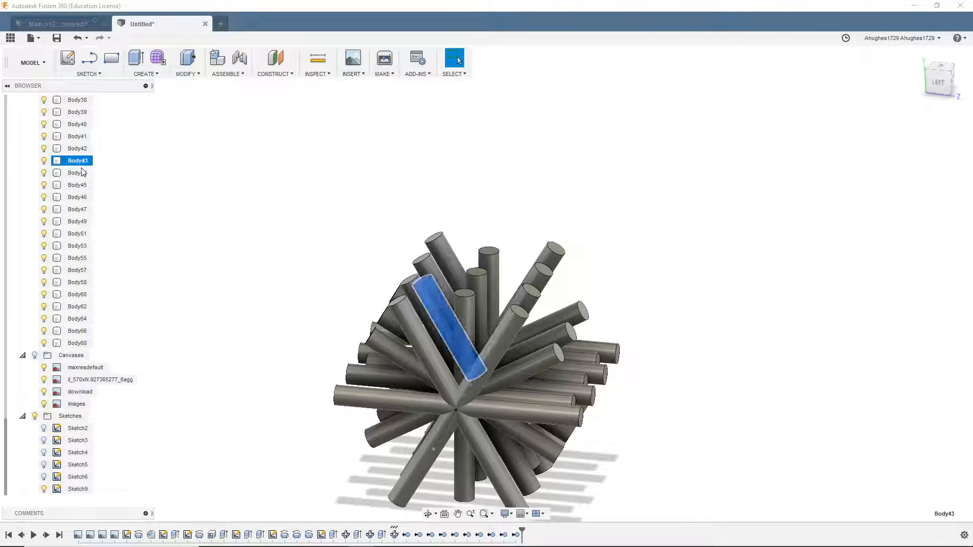
{"action": "left_click", "coordinate": [82, 137], "text": "ctrl"}
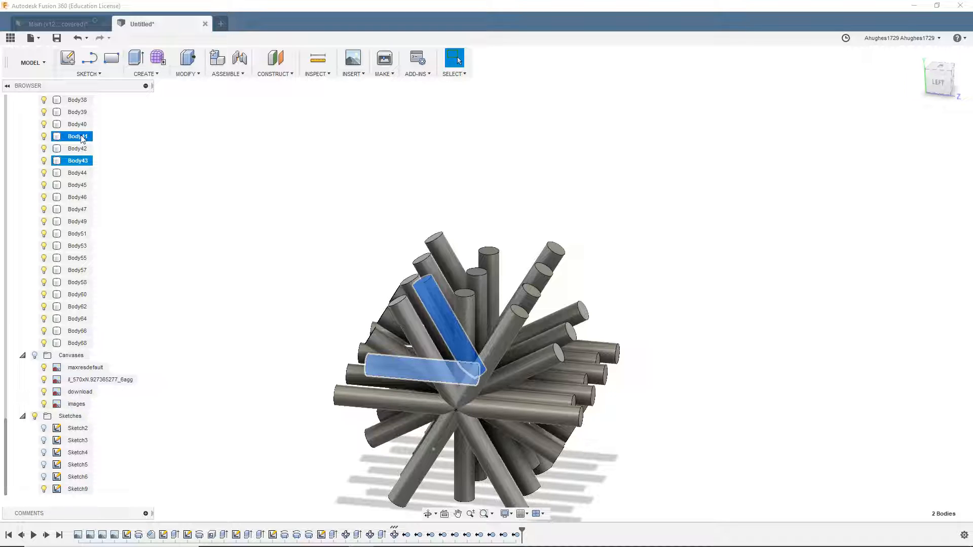
{"action": "left_click", "coordinate": [77, 111], "text": "ctrl"}
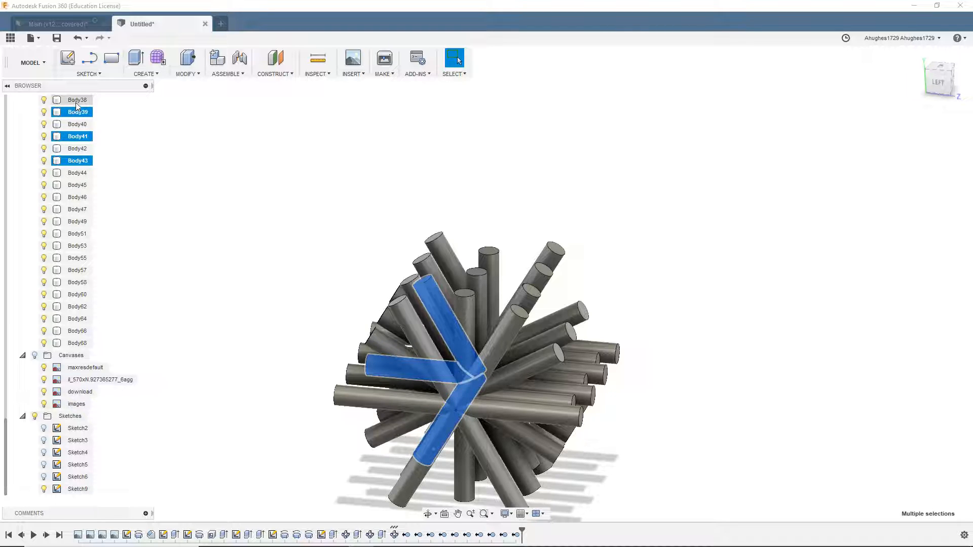
{"action": "scroll", "coordinate": [76, 106], "scroll_direction": "up", "scroll_amount": 3}
{"action": "left_click", "coordinate": [77, 124], "text": "ctrl"}
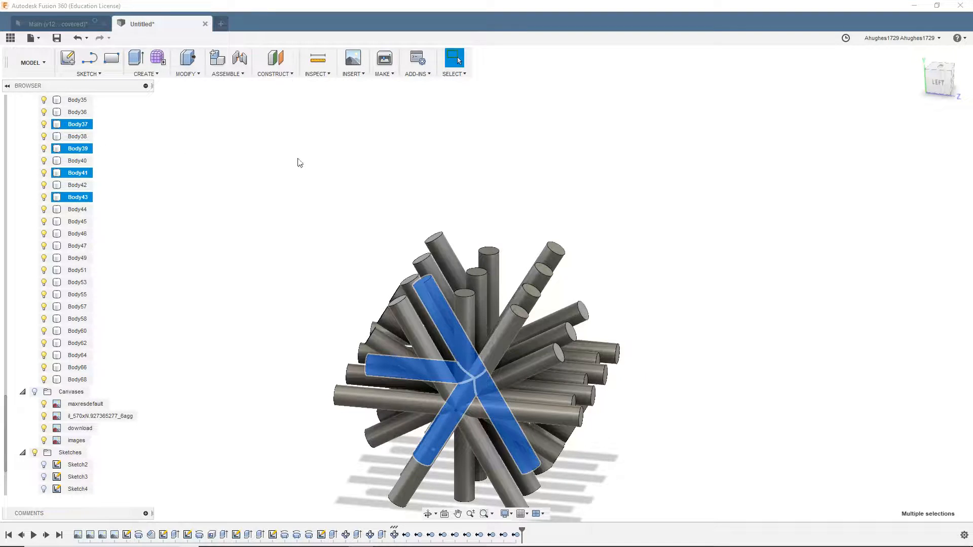
{"action": "mouse_move", "coordinate": [945, 88]}
{"action": "left_mouse_down"}
{"action": "mouse_move", "coordinate": [953, 62]}
{"action": "mouse_move", "coordinate": [946, 96]}
{"action": "left_mouse_up"}
{"action": "right_click", "coordinate": [80, 150]}
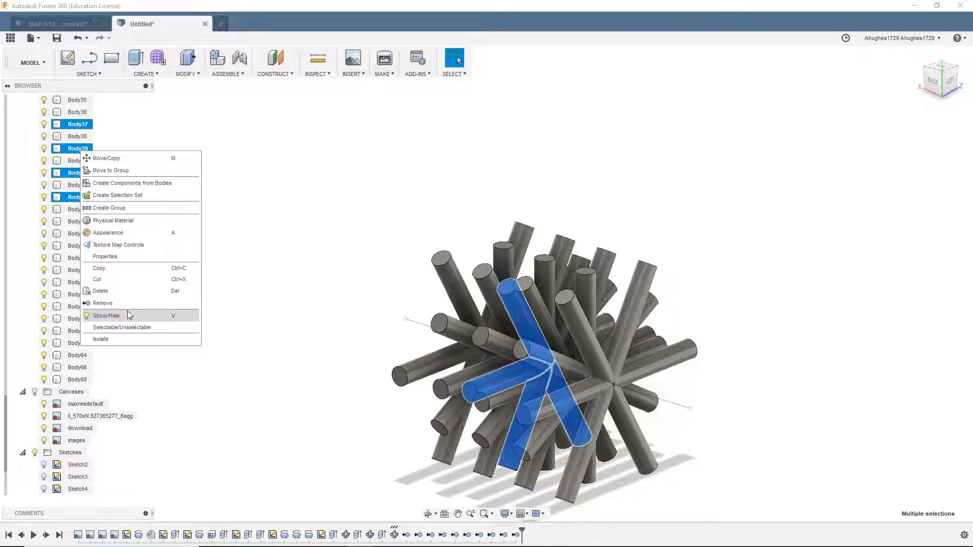
{"action": "left_click", "coordinate": [122, 303]}
Remove the surplus cylinder Body45 from the patterned rows with the Remove command
{"action": "left_click_drag", "start_coordinate": [945, 88], "coordinate": [916, 112]}
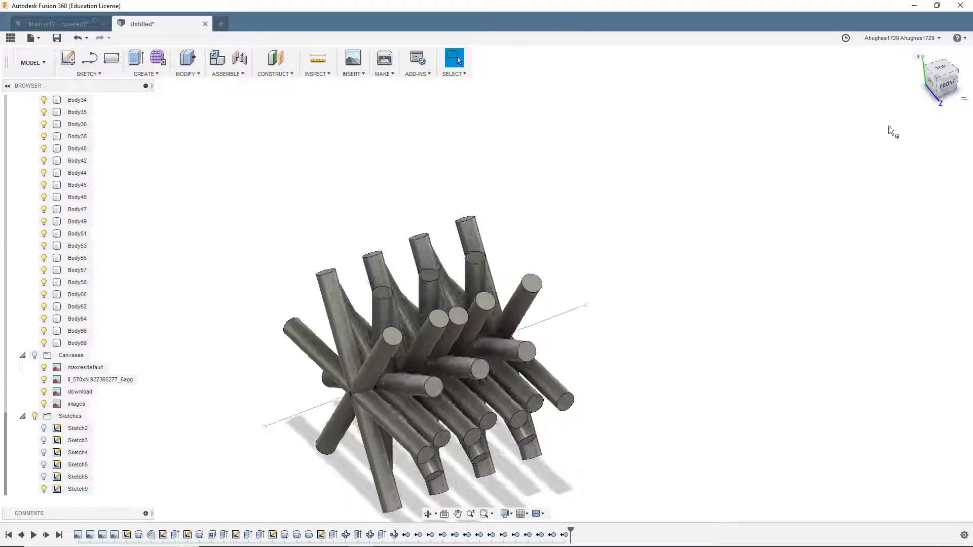
{"action": "left_click", "coordinate": [78, 185]}
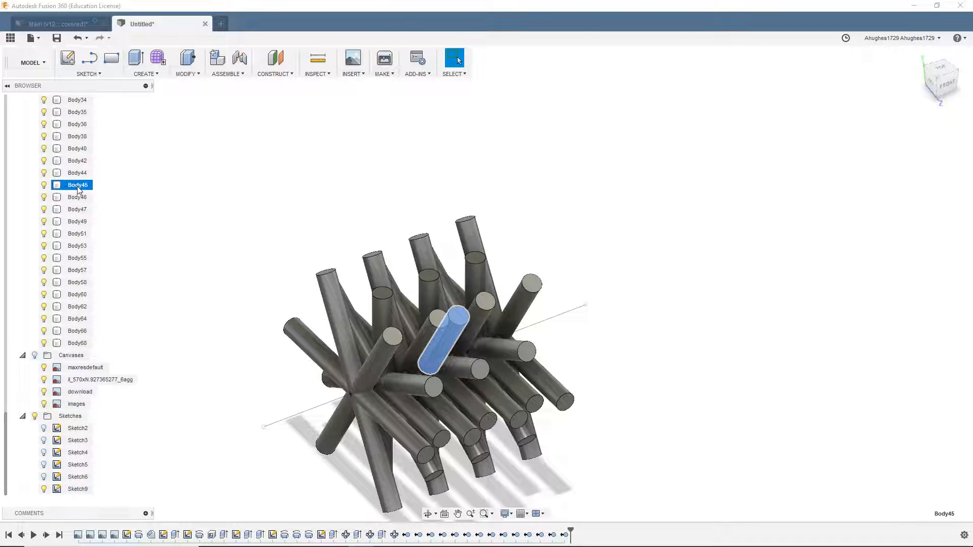
{"action": "right_click", "coordinate": [78, 190]}
{"action": "left_click", "coordinate": [101, 337]}
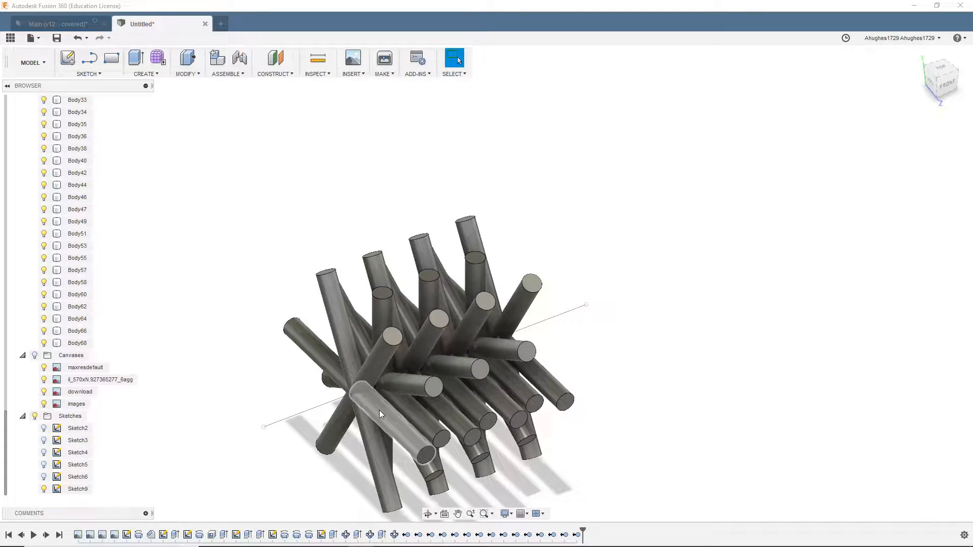
Remove the original staggered-row cylinders Body33, Body34 and Body35 with the Remove command
{"action": "left_click", "coordinate": [437, 432]}
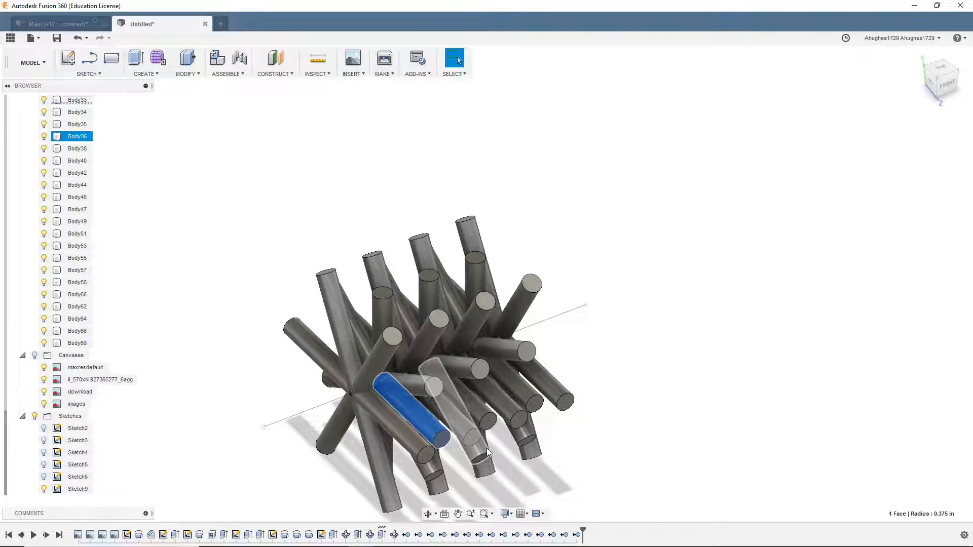
{"action": "scroll", "coordinate": [128, 235], "scroll_direction": "up", "scroll_amount": 4}
{"action": "left_click", "coordinate": [78, 234]}
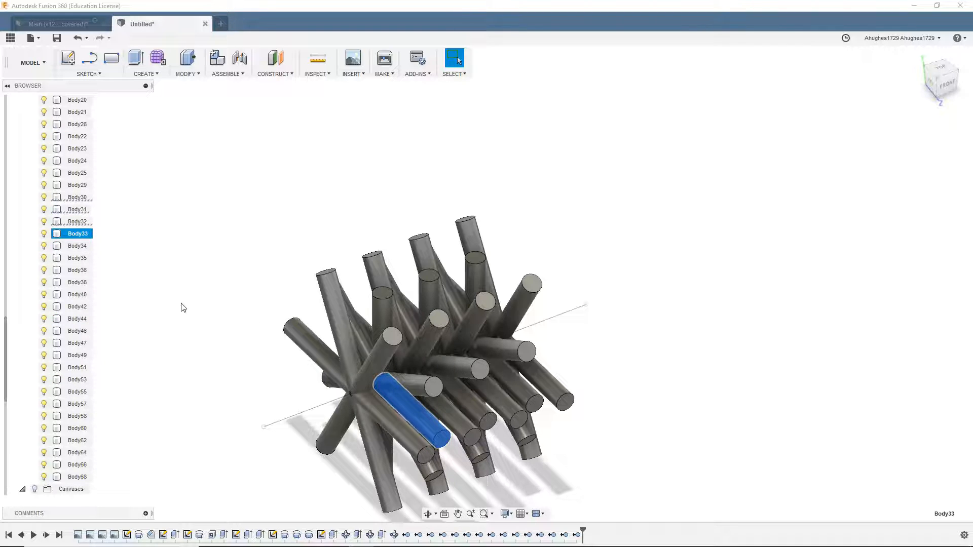
{"action": "left_click", "coordinate": [77, 246], "text": "ctrl"}
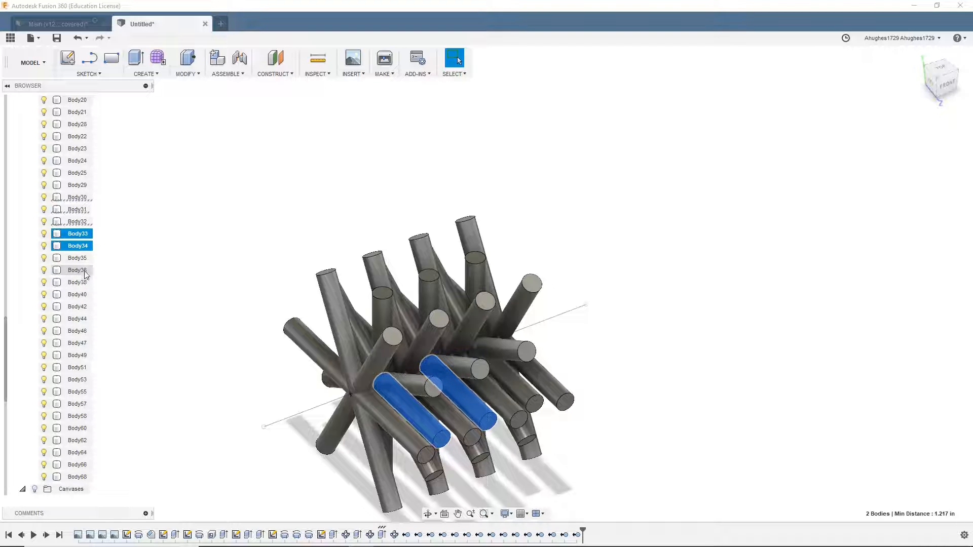
{"action": "left_click", "coordinate": [83, 260], "text": "ctrl"}
{"action": "right_click", "coordinate": [84, 259]}
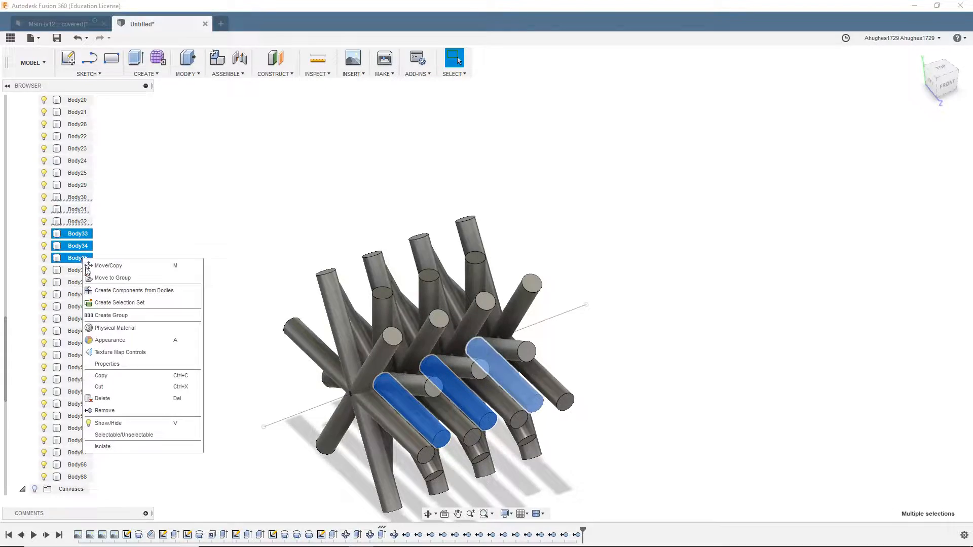
{"action": "left_click", "coordinate": [103, 412]}
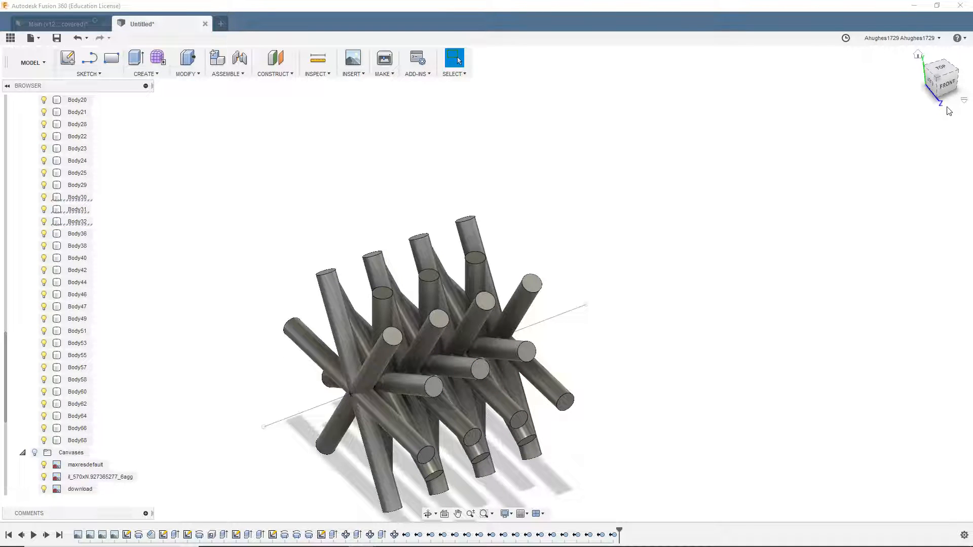
Show the Body5 tube to check how the remaining cylinders pass through its wall
{"action": "mouse_move", "coordinate": [485, 283]}
{"action": "middle_mouse_down", "text": "shift"}
{"action": "mouse_move", "coordinate": [527, 278]}
{"action": "mouse_move", "coordinate": [527, 268]}
{"action": "mouse_move", "coordinate": [527, 314]}
{"action": "mouse_move", "coordinate": [557, 375]}
{"action": "mouse_move", "coordinate": [548, 327]}
{"action": "middle_mouse_up", "text": "shift"}
{"action": "scroll", "coordinate": [60, 277], "scroll_direction": "up", "scroll_amount": 1}
{"action": "scroll", "coordinate": [60, 277], "scroll_direction": "up", "scroll_amount": 6}
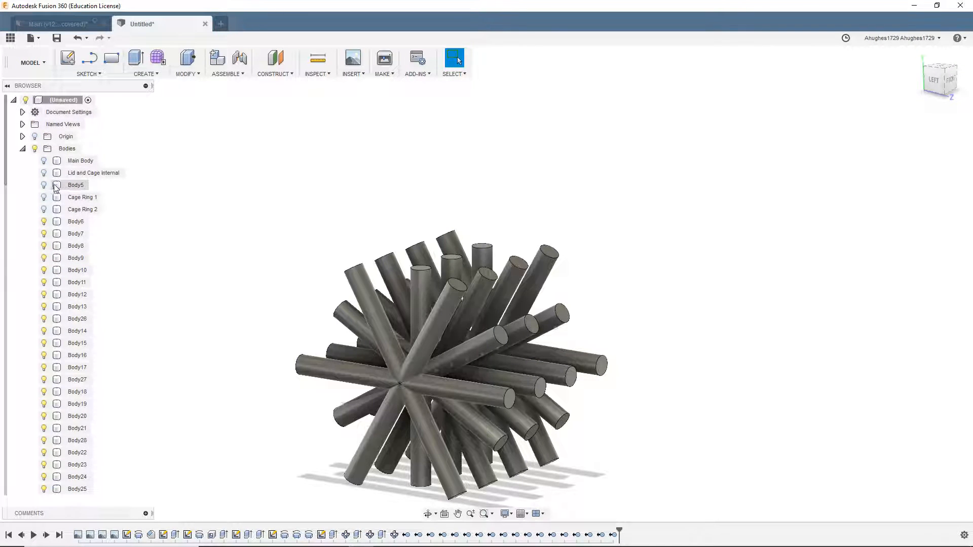
{"action": "left_click", "coordinate": [46, 186]}
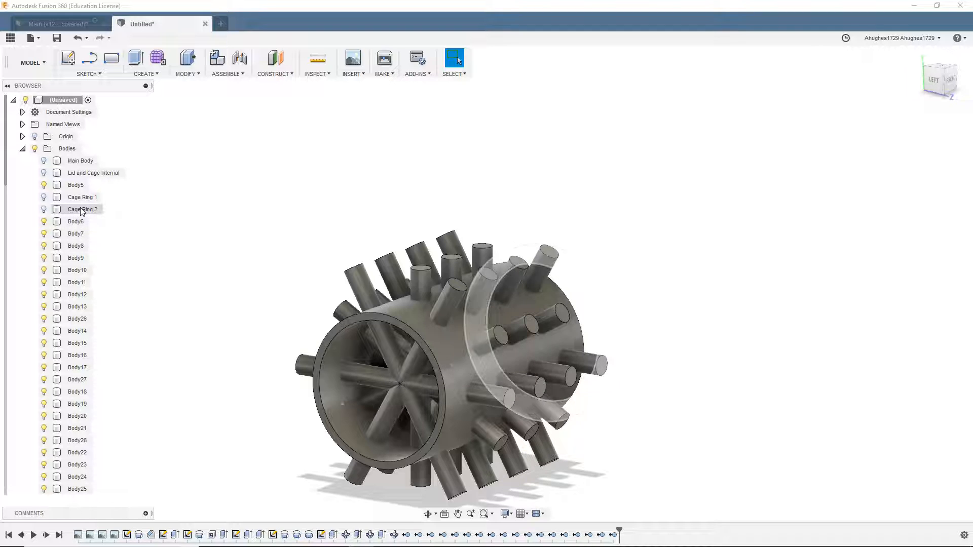
Combine all cylinders from Body6 through Body68 with the Join operation, hiding the Body5 tube
{"action": "left_click", "coordinate": [76, 221]}
{"action": "scroll", "coordinate": [77, 225], "scroll_direction": "down", "scroll_amount": 10}
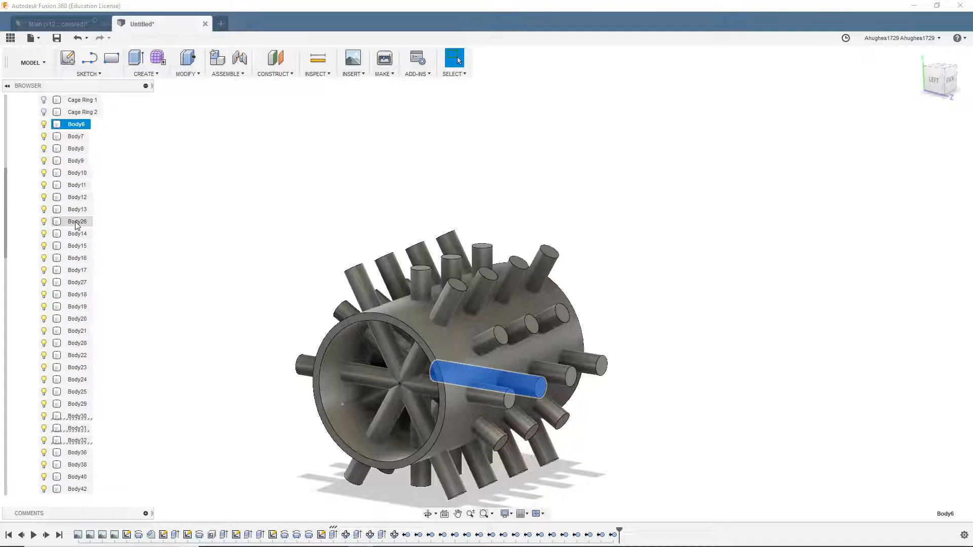
{"action": "left_click", "coordinate": [76, 392], "text": "shift"}
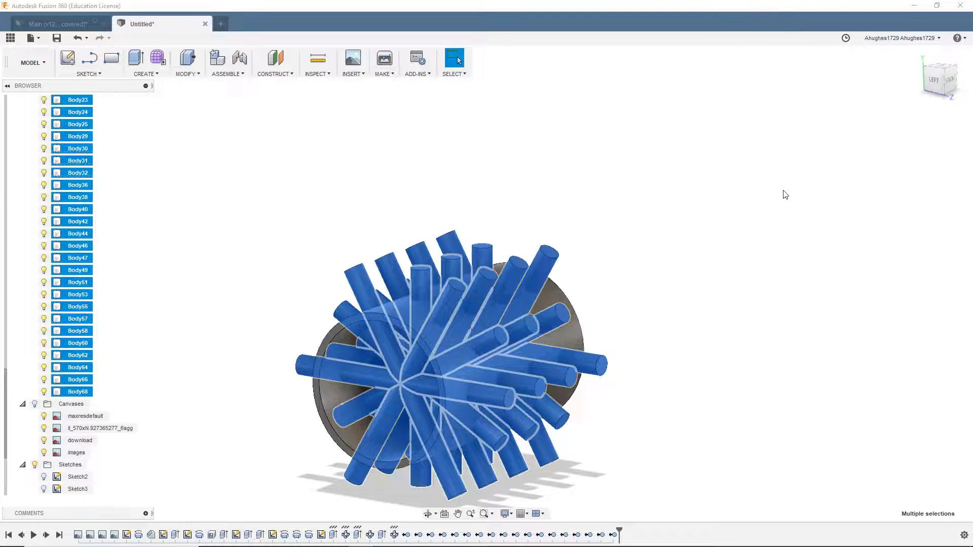
{"action": "left_click", "coordinate": [936, 82]}
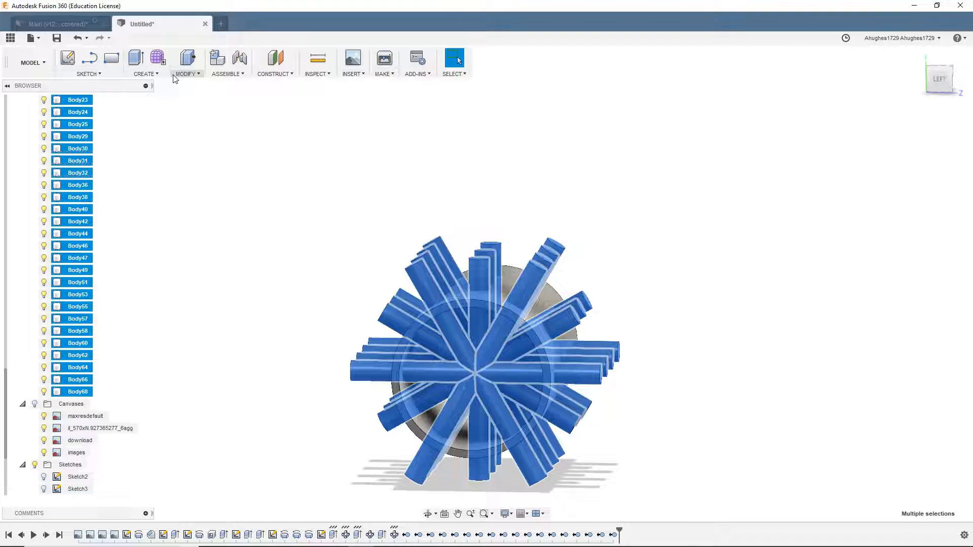
{"action": "left_click", "coordinate": [199, 75]}
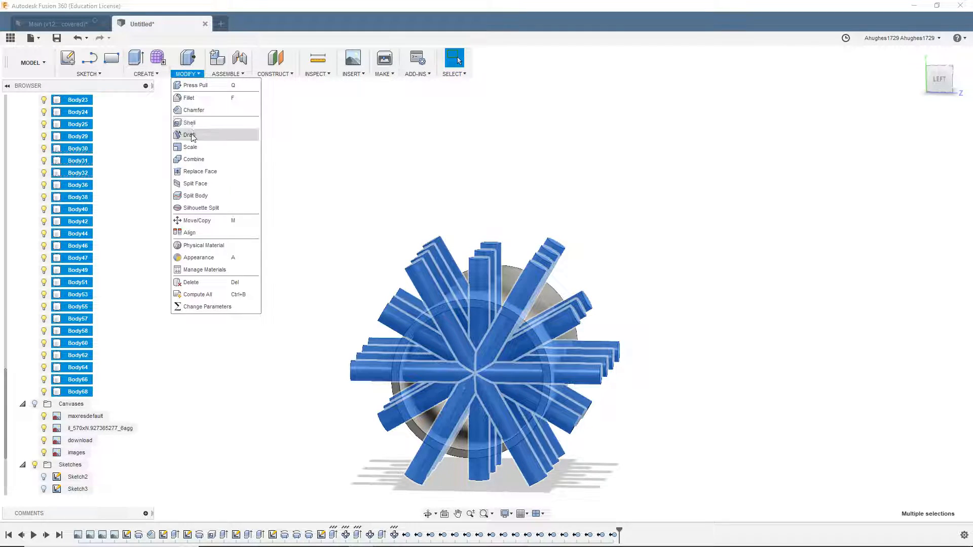
{"action": "left_click", "coordinate": [191, 160]}
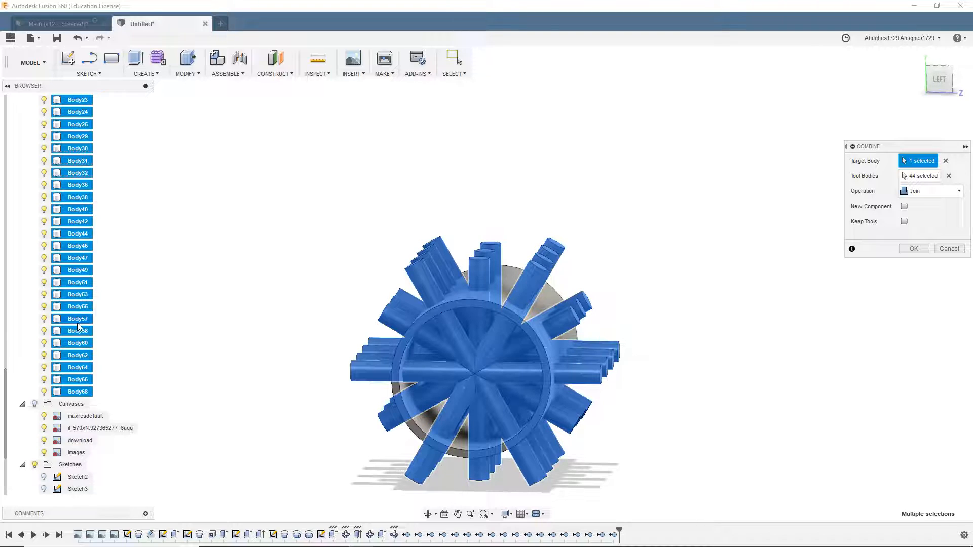
{"action": "scroll", "coordinate": [77, 323], "scroll_direction": "up", "scroll_amount": 10}
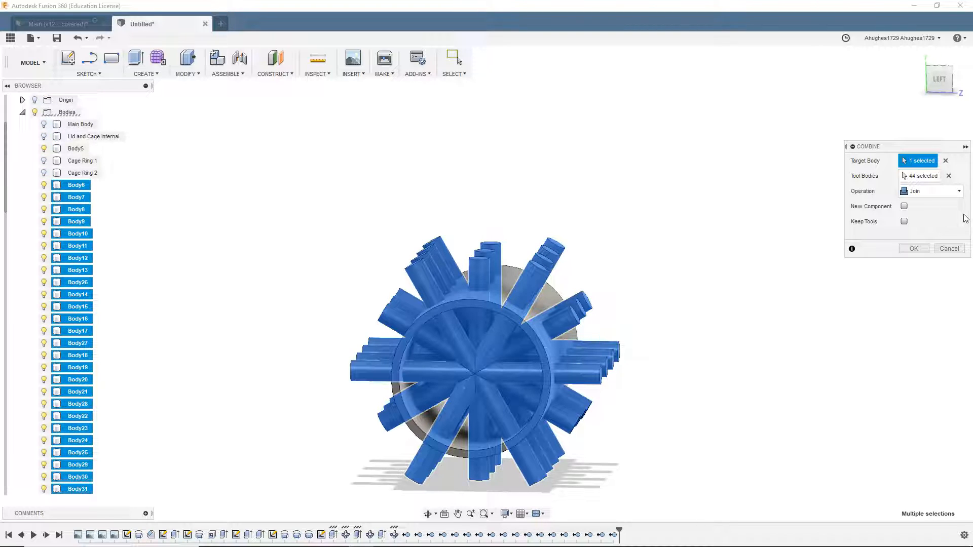
{"action": "left_click", "coordinate": [44, 149]}
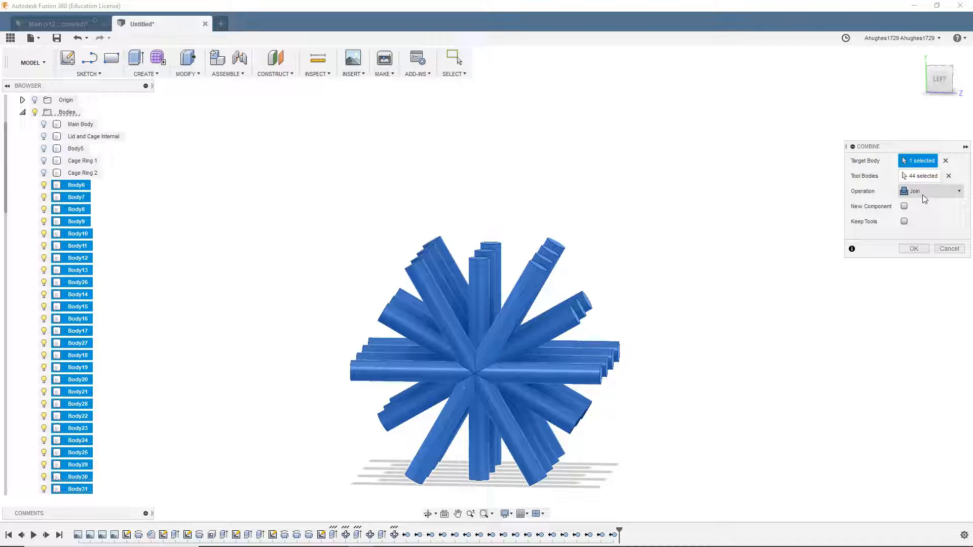
{"action": "left_click", "coordinate": [915, 249]}
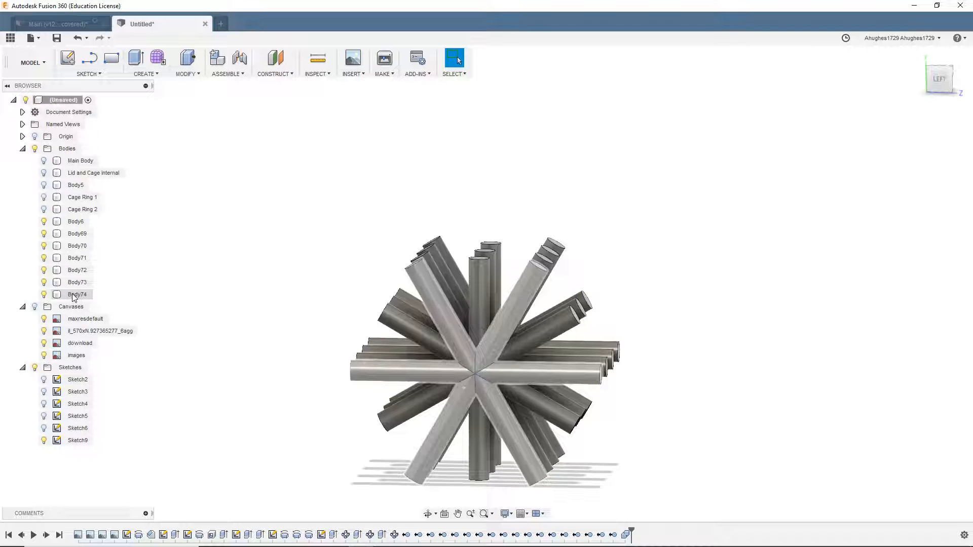
Show the Body5 tube together with the joined cutter bodies
{"action": "mouse_move", "coordinate": [945, 81]}
{"action": "left_mouse_down"}
{"action": "mouse_move", "coordinate": [915, 94]}
{"action": "mouse_move", "coordinate": [891, 94]}
{"action": "mouse_move", "coordinate": [890, 84]}
{"action": "mouse_move", "coordinate": [923, 92]}
{"action": "left_mouse_up"}
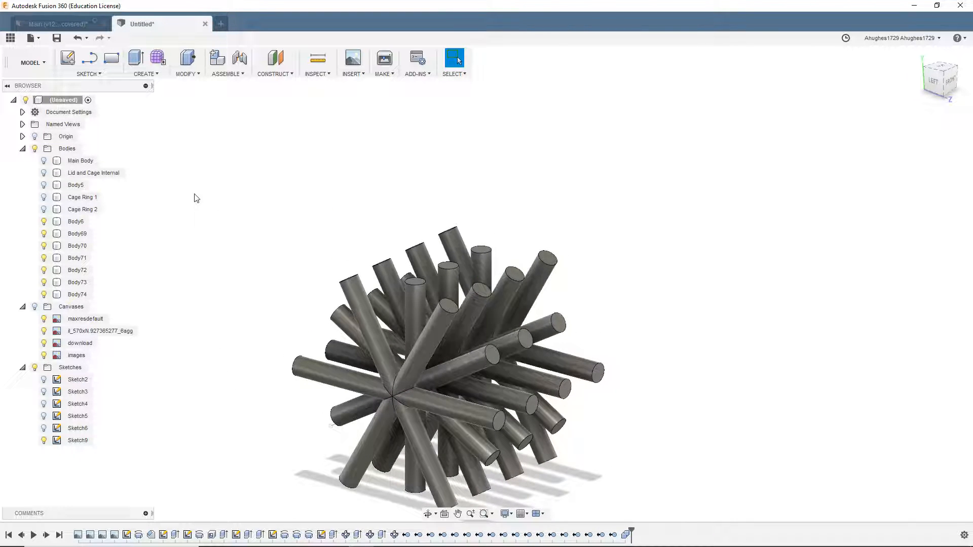
{"action": "left_click", "coordinate": [75, 186]}
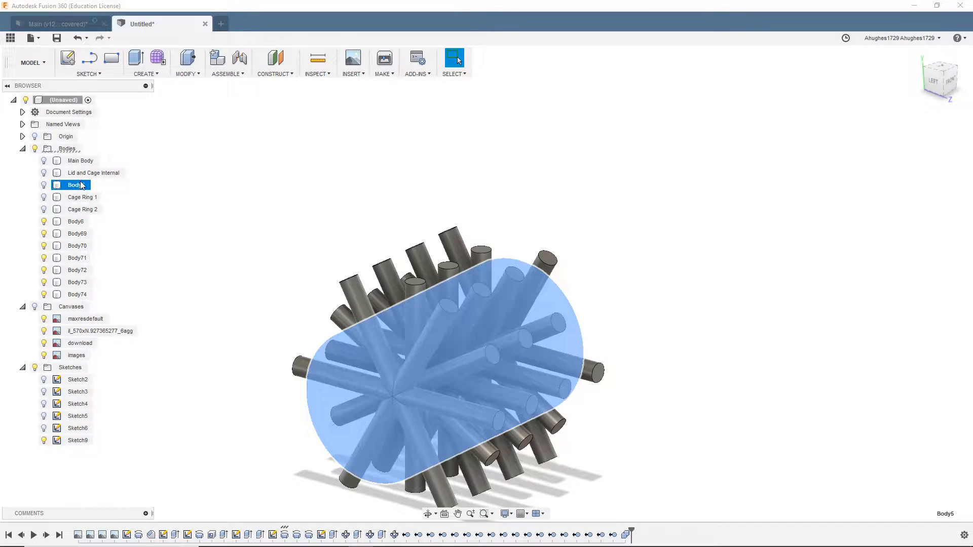
{"action": "left_click", "coordinate": [44, 185]}
Start a Combine on Body6 and Body69 through Body74 with the Cut operation
{"action": "left_click", "coordinate": [76, 221]}
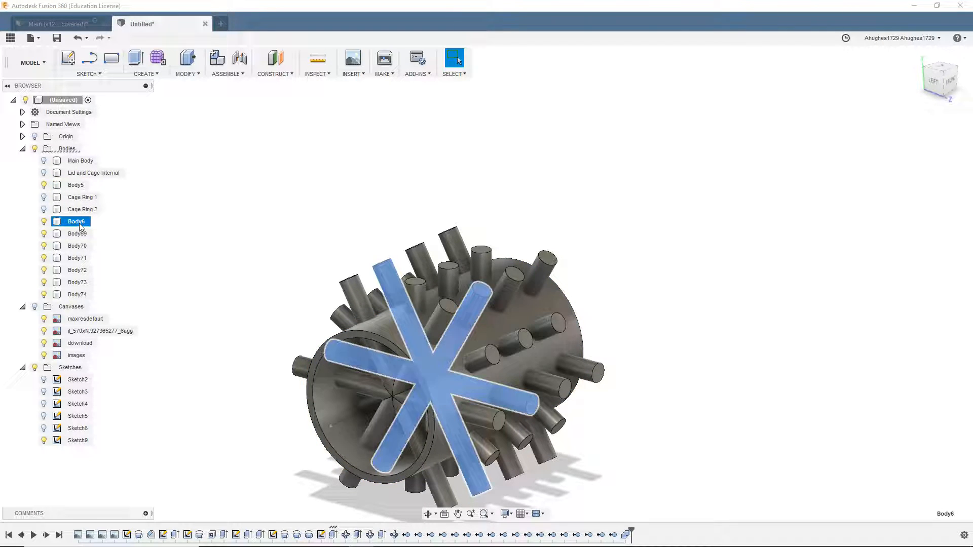
{"action": "left_click", "coordinate": [74, 295], "text": "shift"}
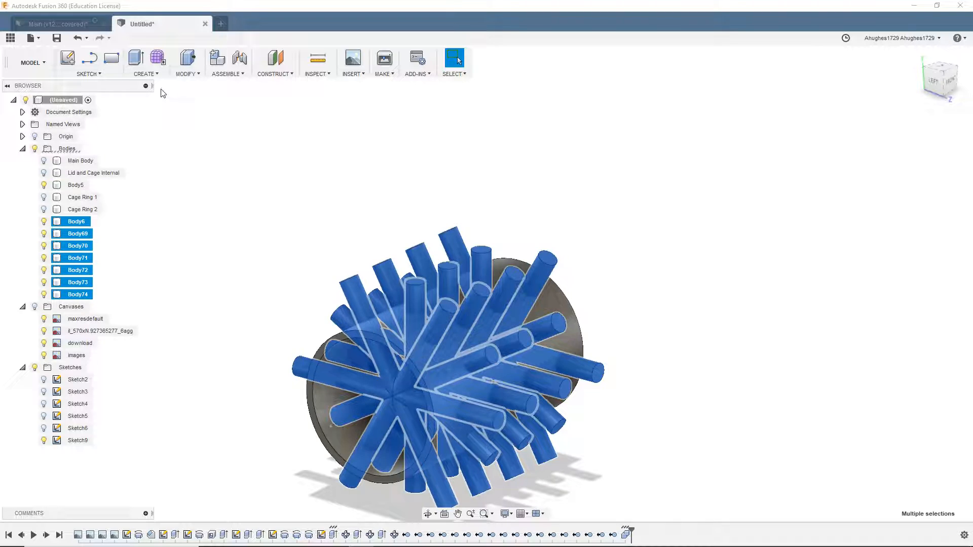
{"action": "left_click", "coordinate": [186, 74]}
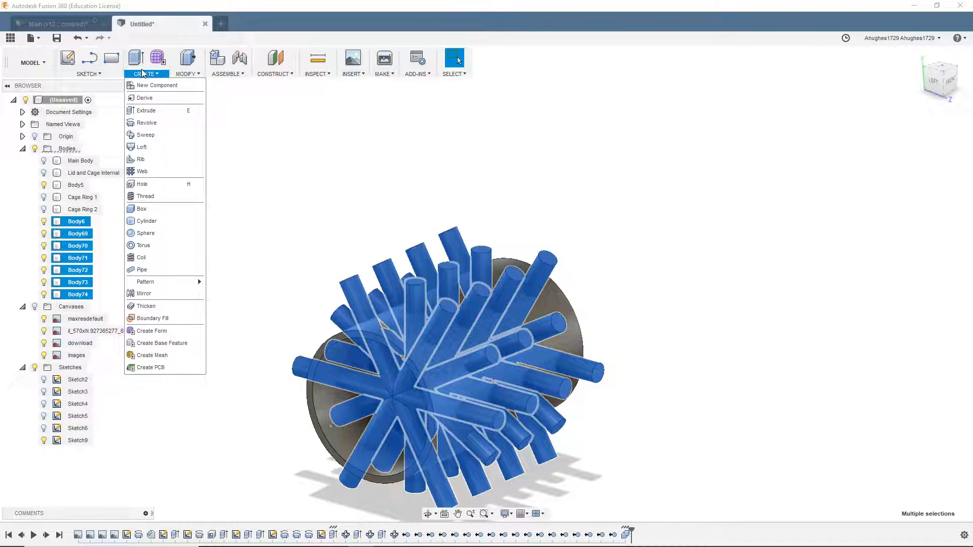
{"action": "mouse_move", "coordinate": [215, 75]}
{"action": "mouse_move", "coordinate": [185, 76]}
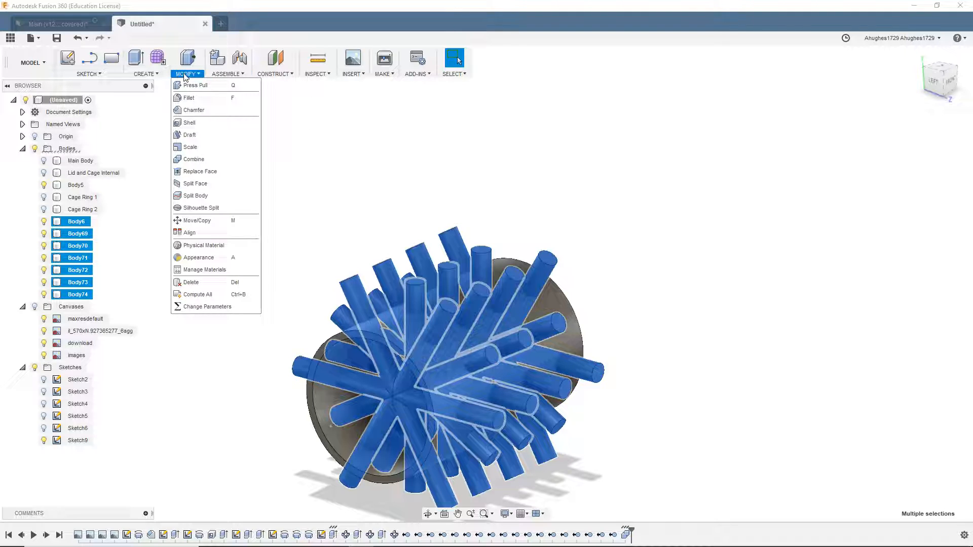
{"action": "mouse_move", "coordinate": [152, 77]}
{"action": "left_click", "coordinate": [194, 159]}
{"action": "left_click", "coordinate": [905, 192]}
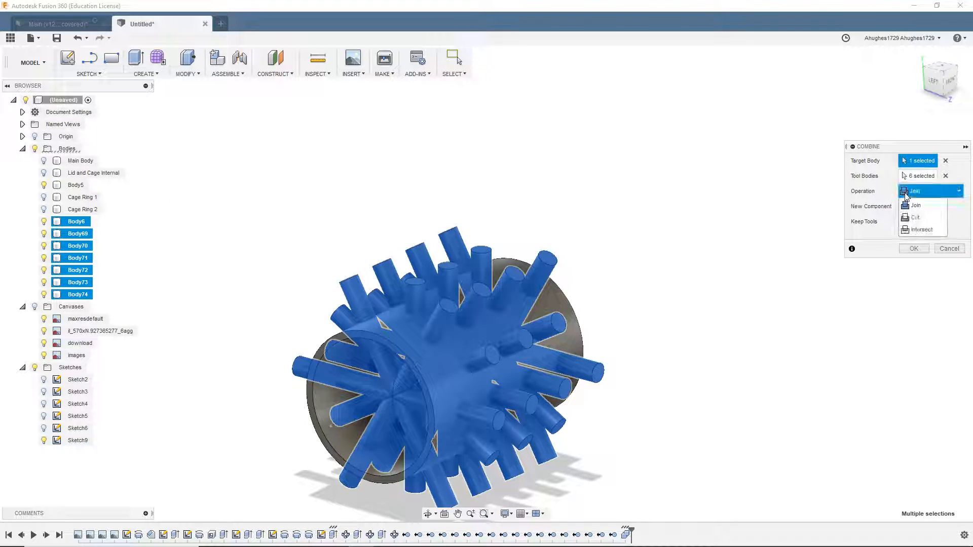
{"action": "left_click", "coordinate": [920, 219]}
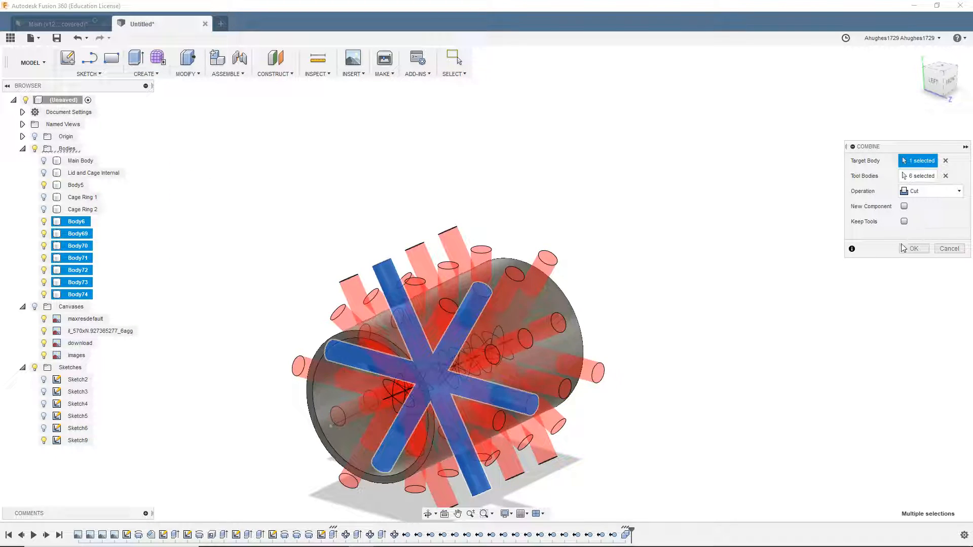
Make the Body5 tube the target body and cut it with Body69 through Body74
{"action": "left_click", "coordinate": [948, 81]}
{"action": "mouse_move", "coordinate": [486, 284]}
{"action": "middle_mouse_down", "text": "shift"}
{"action": "mouse_move", "coordinate": [385, 309]}
{"action": "mouse_move", "coordinate": [355, 350]}
{"action": "mouse_move", "coordinate": [365, 401]}
{"action": "mouse_move", "coordinate": [430, 380]}
{"action": "middle_mouse_up", "text": "shift"}
{"action": "left_click_drag", "start_coordinate": [861, 139], "coordinate": [923, 125]}
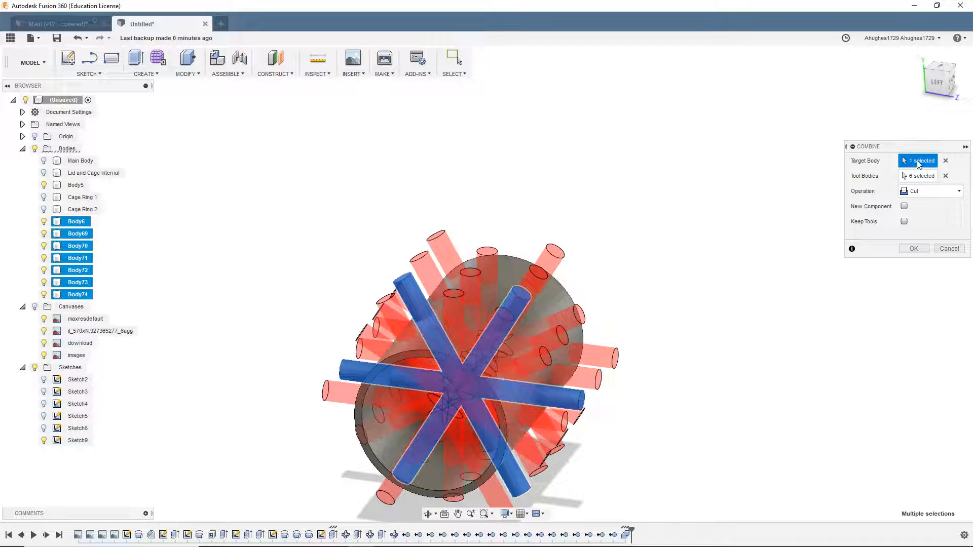
{"action": "left_click", "coordinate": [554, 305]}
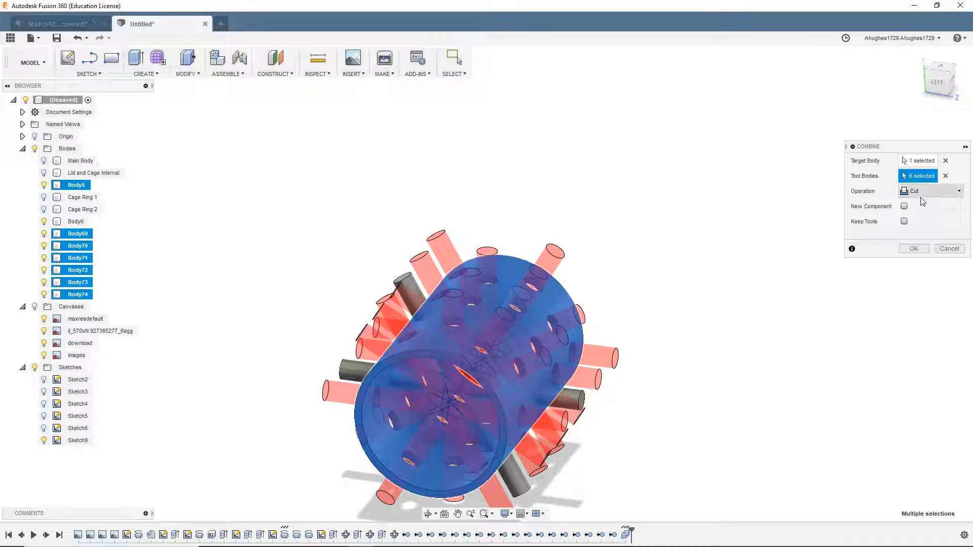
{"action": "left_click", "coordinate": [913, 248]}
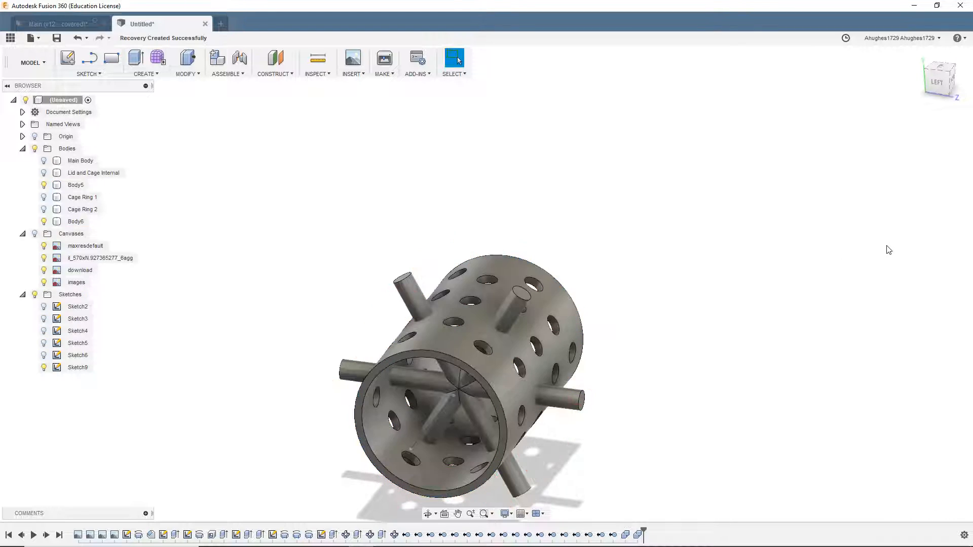
Cut the remaining row of holes by combining Body5 as target with Body6 as the cutting tool
{"action": "left_click", "coordinate": [77, 223]}
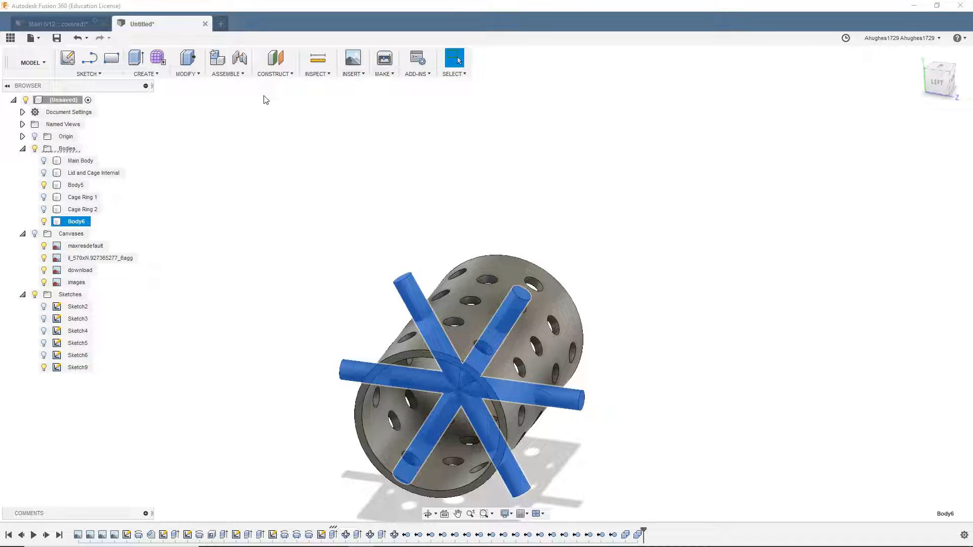
{"action": "mouse_move", "coordinate": [937, 87]}
{"action": "left_mouse_down"}
{"action": "mouse_move", "coordinate": [923, 86]}
{"action": "mouse_move", "coordinate": [932, 87]}
{"action": "left_mouse_up"}
{"action": "left_click", "coordinate": [185, 72]}
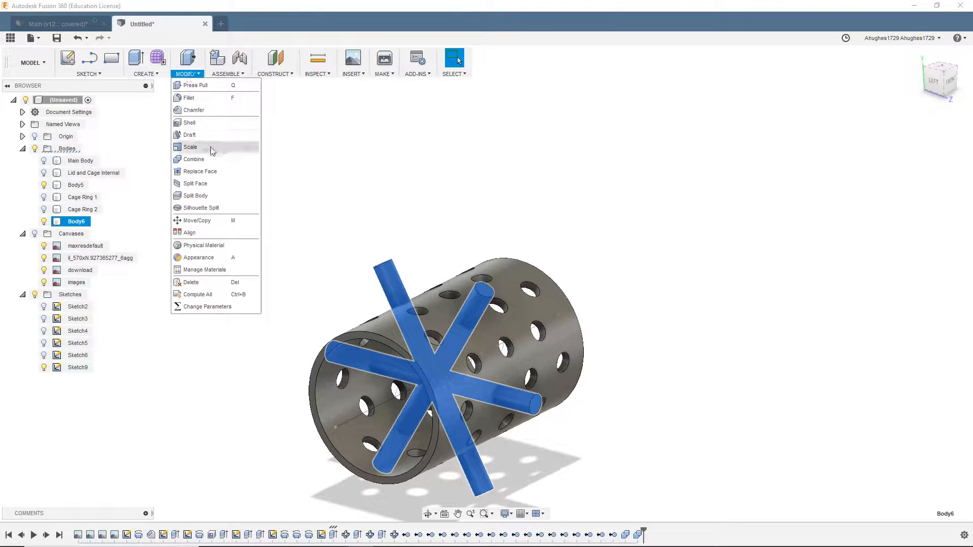
{"action": "left_click", "coordinate": [215, 162]}
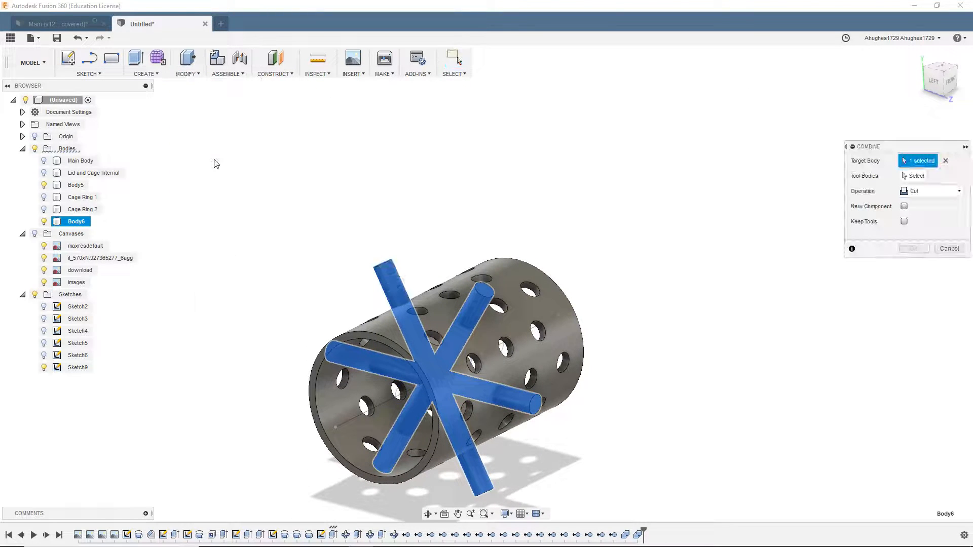
{"action": "left_click", "coordinate": [575, 317]}
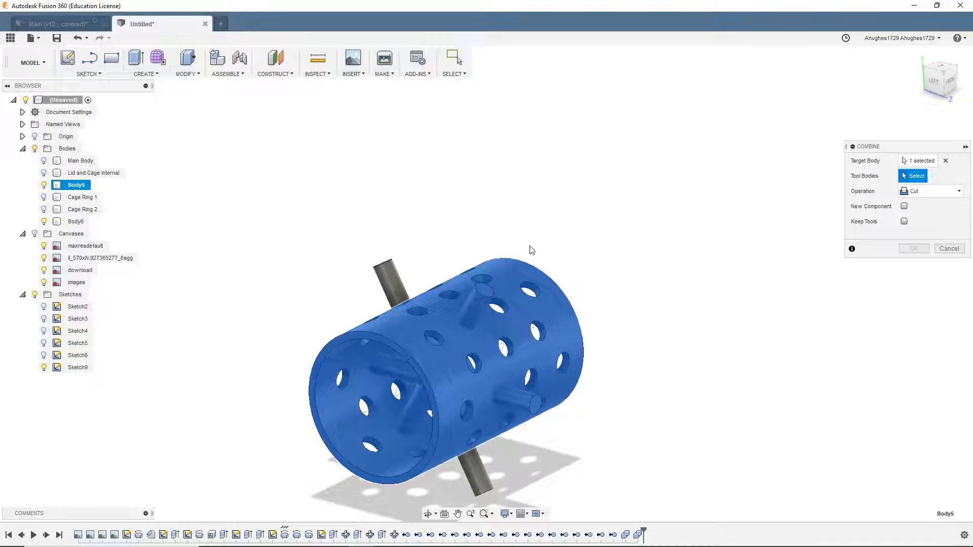
{"action": "left_click", "coordinate": [402, 280]}
{"action": "left_click", "coordinate": [910, 249]}
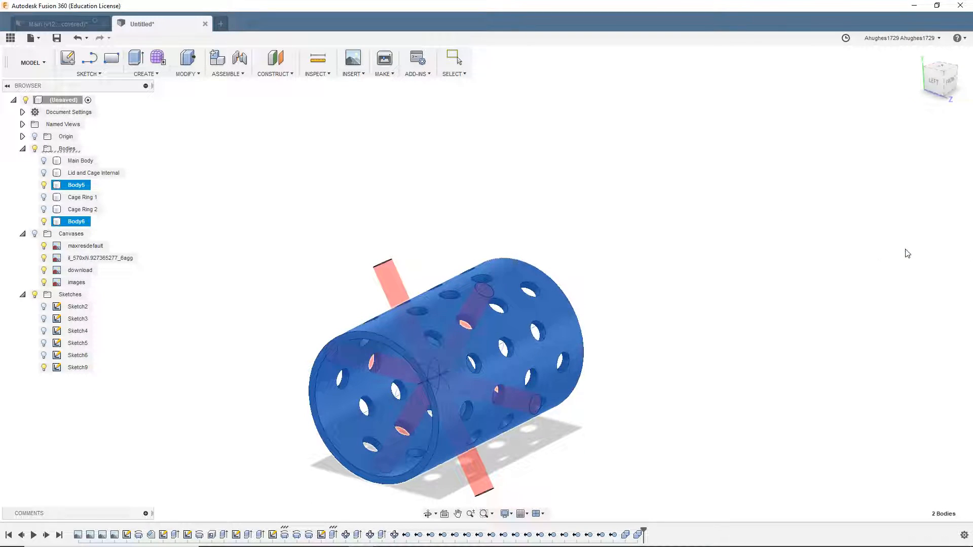
Show Cage Ring 2, Cage Ring 1, Lid and Cage Internal and Main Body to view the perforated cage in the assembly
{"action": "mouse_move", "coordinate": [951, 82]}
{"action": "left_mouse_down"}
{"action": "mouse_move", "coordinate": [937, 76]}
{"action": "mouse_move", "coordinate": [940, 58]}
{"action": "mouse_move", "coordinate": [955, 80]}
{"action": "mouse_move", "coordinate": [912, 97]}
{"action": "left_mouse_up"}
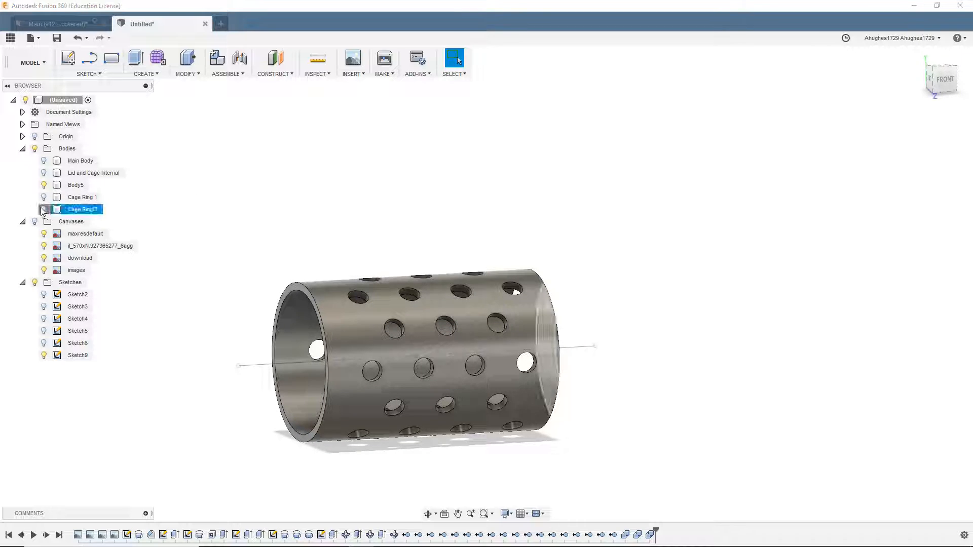
{"action": "left_click", "coordinate": [43, 209]}
{"action": "left_click", "coordinate": [44, 197]}
{"action": "left_click", "coordinate": [44, 173]}
{"action": "left_click", "coordinate": [44, 161]}
{"action": "scroll", "coordinate": [403, 183], "scroll_direction": "down", "scroll_amount": 2}
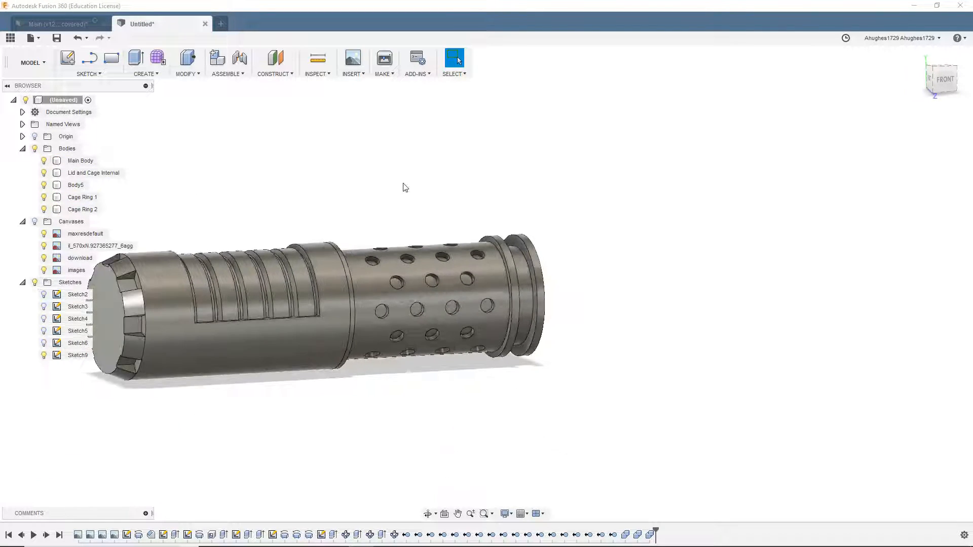
{"action": "left_click_drag", "start_coordinate": [946, 87], "coordinate": [910, 94]}
{"action": "scroll", "coordinate": [211, 160], "scroll_direction": "down", "scroll_amount": 1}
{"action": "scroll", "coordinate": [212, 161], "scroll_direction": "up", "scroll_amount": 3}
{"action": "left_click", "coordinate": [392, 283]}
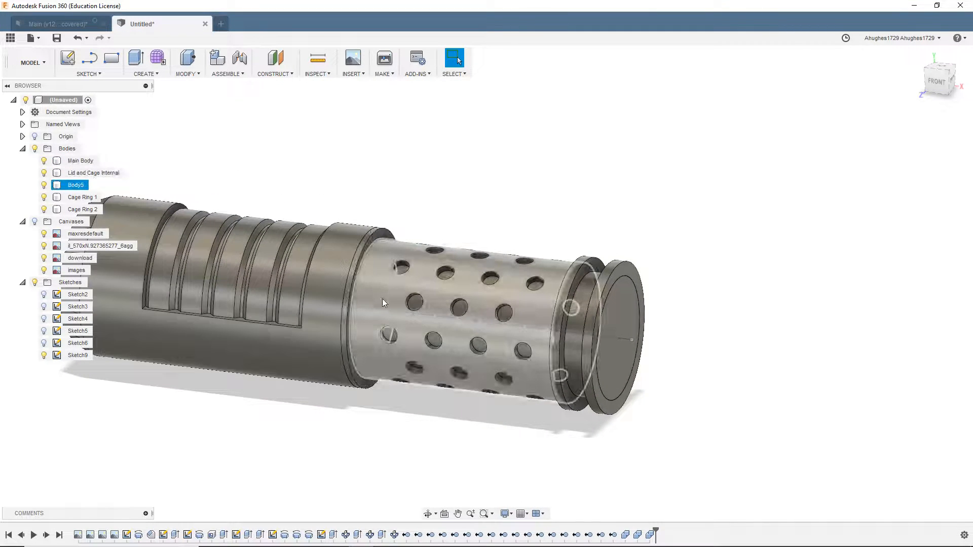
{"action": "key", "text": "Escape"}
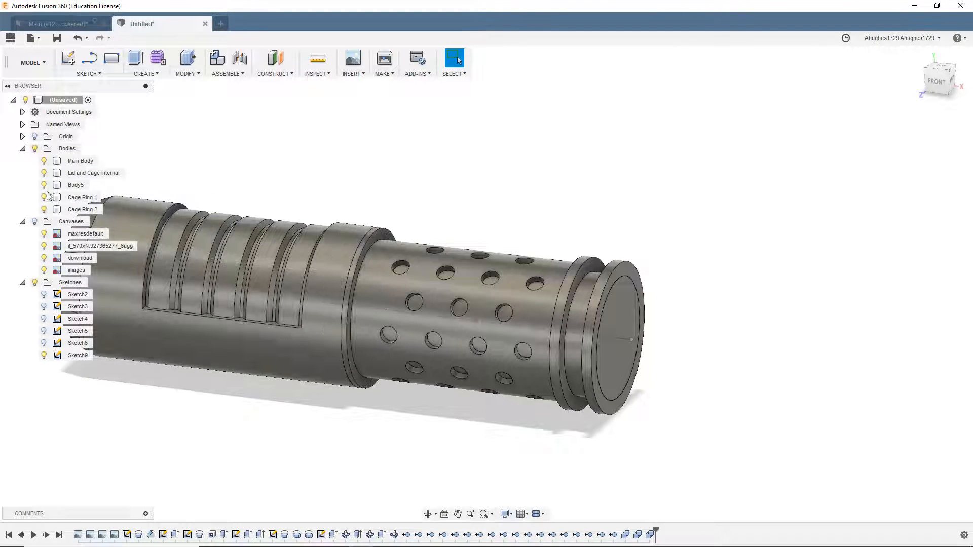
Hide the perforated Body5 tube to expose the inner cylinder beneath it
{"action": "left_click", "coordinate": [44, 185]}
{"action": "left_click", "coordinate": [369, 230]}
{"action": "left_click", "coordinate": [386, 281]}
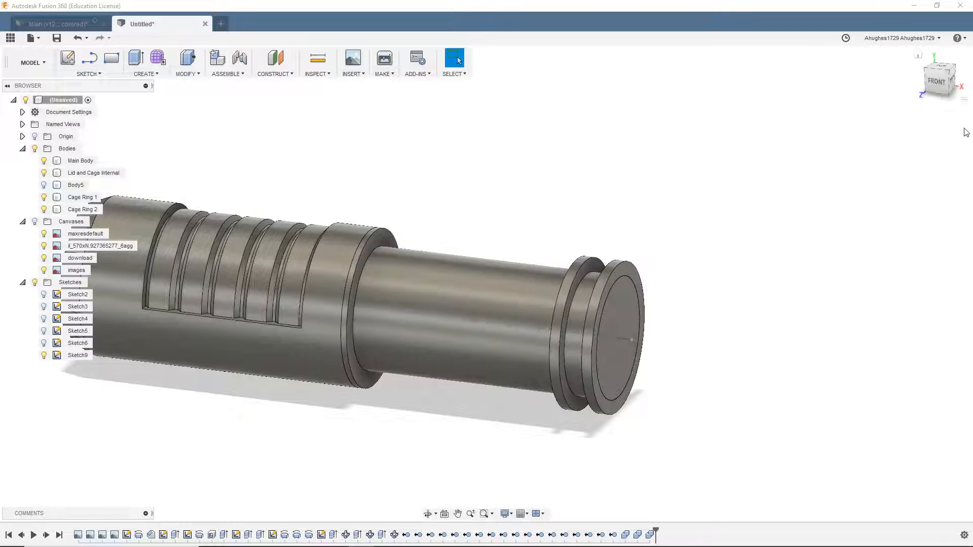
{"action": "left_click", "coordinate": [44, 185]}
{"action": "left_click", "coordinate": [44, 186]}
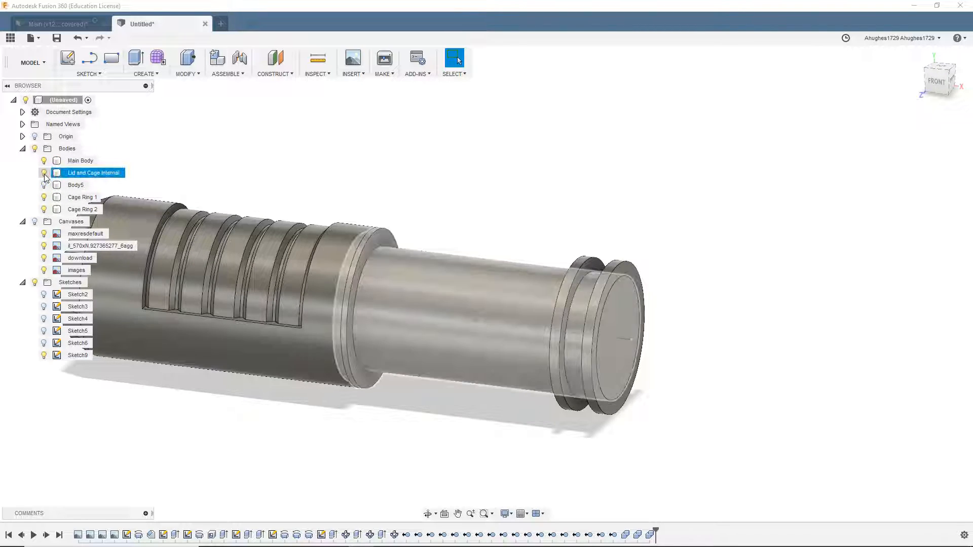
Toggle the visibility of Lid and Cage Internal and Body5 to examine how the inner cylinder fits
{"action": "left_click", "coordinate": [44, 173]}
{"action": "left_click", "coordinate": [363, 285]}
{"action": "left_click", "coordinate": [71, 173]}
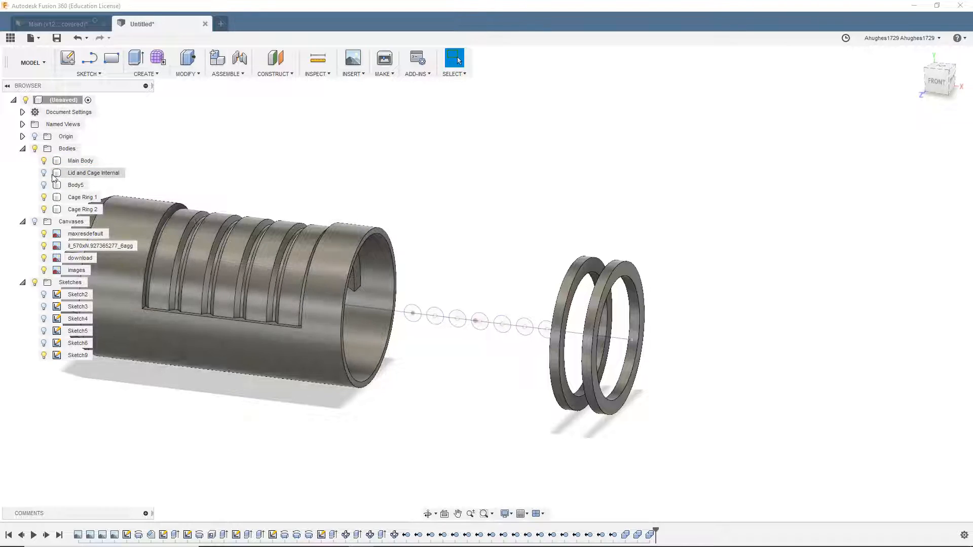
{"action": "left_click", "coordinate": [44, 173]}
{"action": "left_click", "coordinate": [44, 185]}
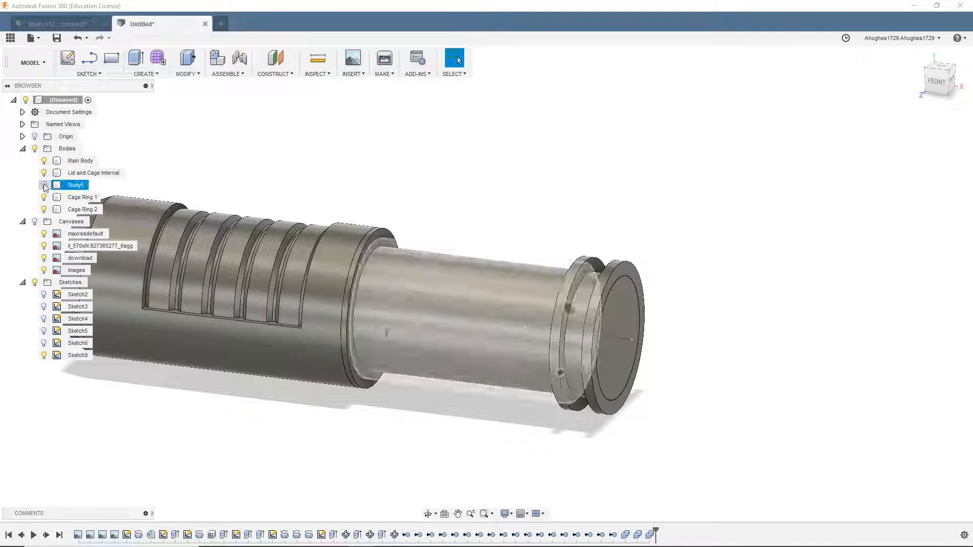
{"action": "left_click", "coordinate": [45, 186]}
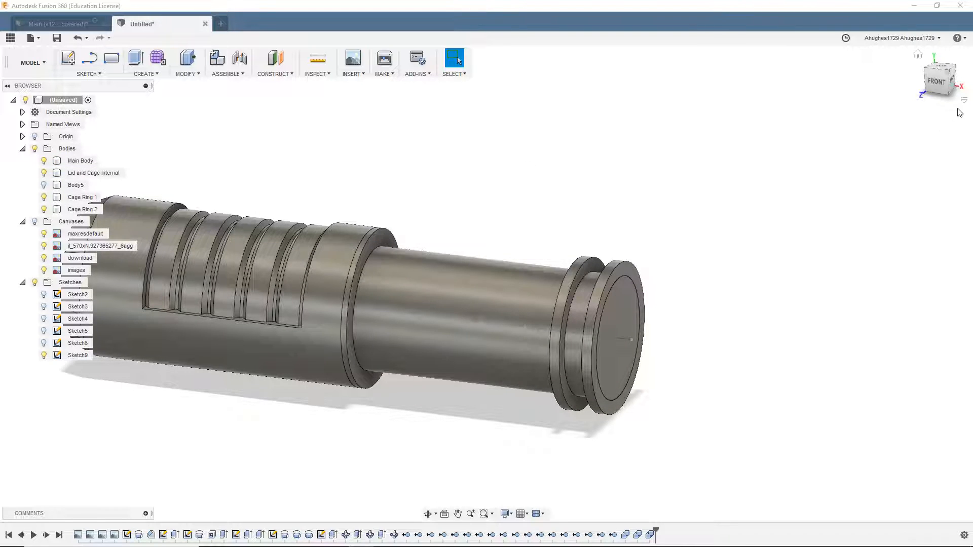
Start a Shell on the flat end face of Lid and Cage Internal with an inside thickness of 0.50 in
{"action": "mouse_move", "coordinate": [940, 85]}
{"action": "left_mouse_down"}
{"action": "mouse_move", "coordinate": [915, 88]}
{"action": "mouse_move", "coordinate": [926, 88]}
{"action": "left_mouse_up"}
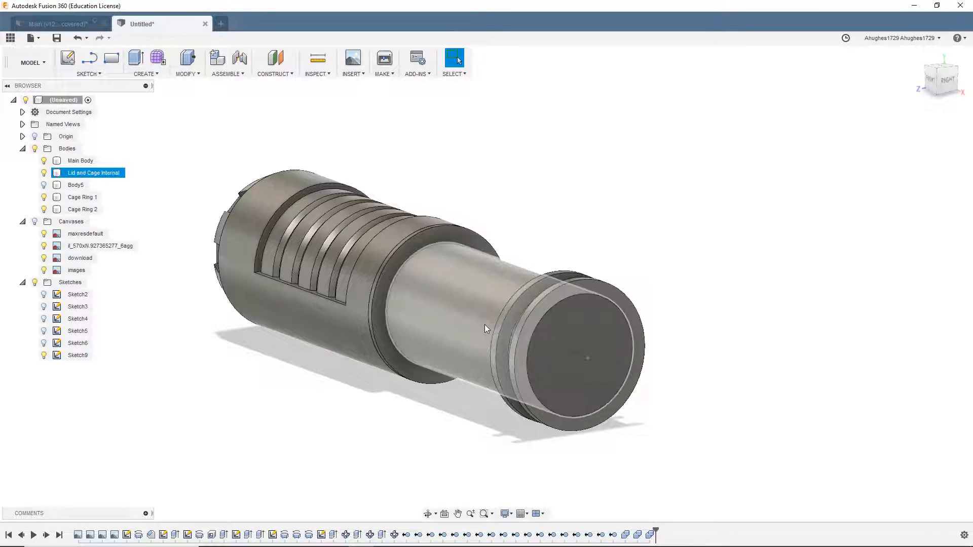
{"action": "left_click", "coordinate": [195, 75]}
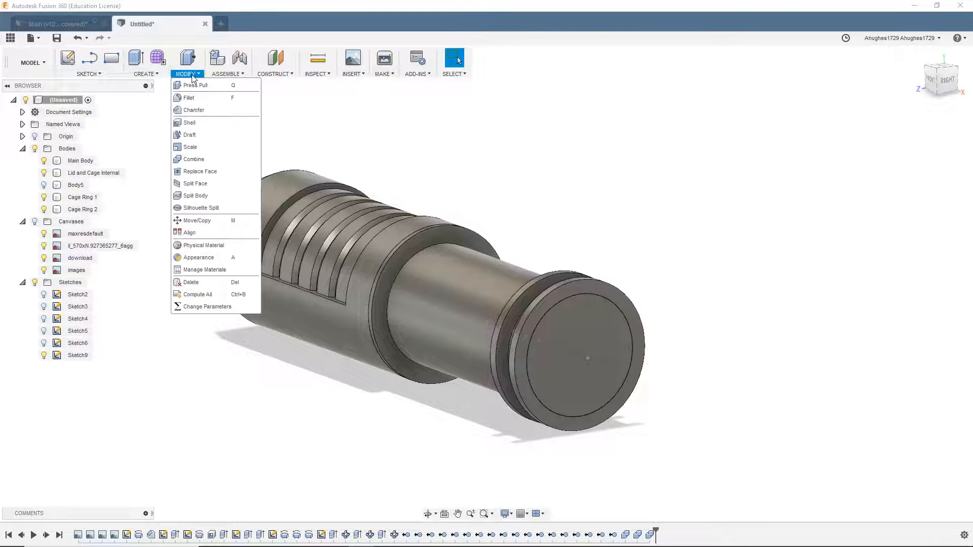
{"action": "left_click", "coordinate": [189, 123]}
{"action": "left_click", "coordinate": [553, 363]}
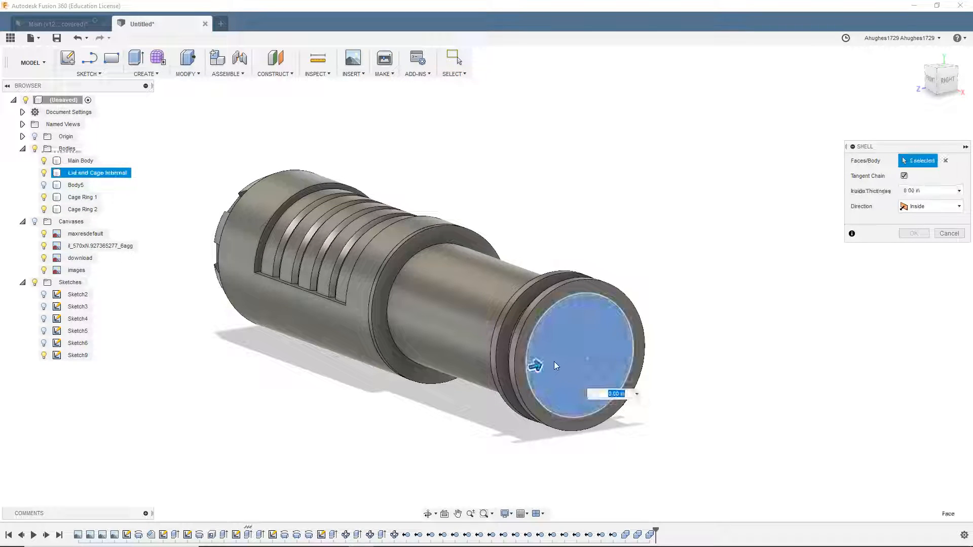
{"action": "left_click_drag", "start_coordinate": [541, 370], "coordinate": [548, 366]}
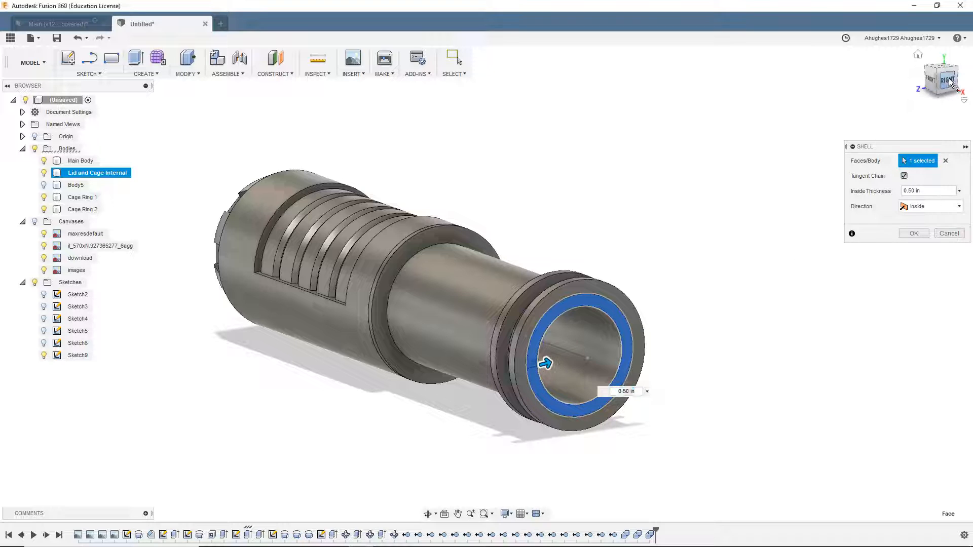
Set the shell's inside thickness to 0.25 in and apply it to the Lid and Cage Internal body
{"action": "left_click", "coordinate": [945, 80]}
{"action": "scroll", "coordinate": [574, 314], "scroll_direction": "up", "scroll_amount": 3}
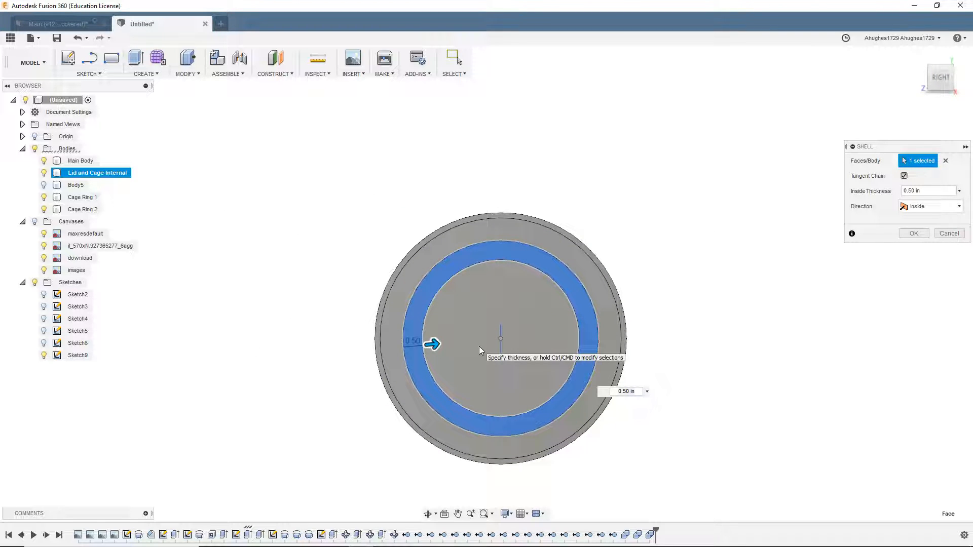
{"action": "scroll", "coordinate": [480, 350], "scroll_direction": "down", "scroll_amount": 1}
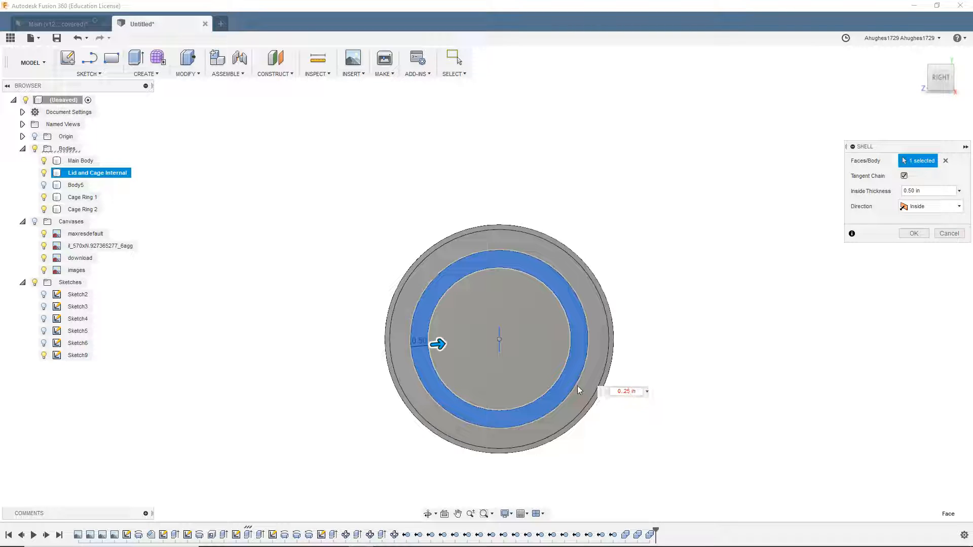
{"action": "left_click_drag", "start_coordinate": [431, 346], "coordinate": [406, 328]}
{"action": "scroll", "coordinate": [433, 339], "scroll_direction": "up", "scroll_amount": 3}
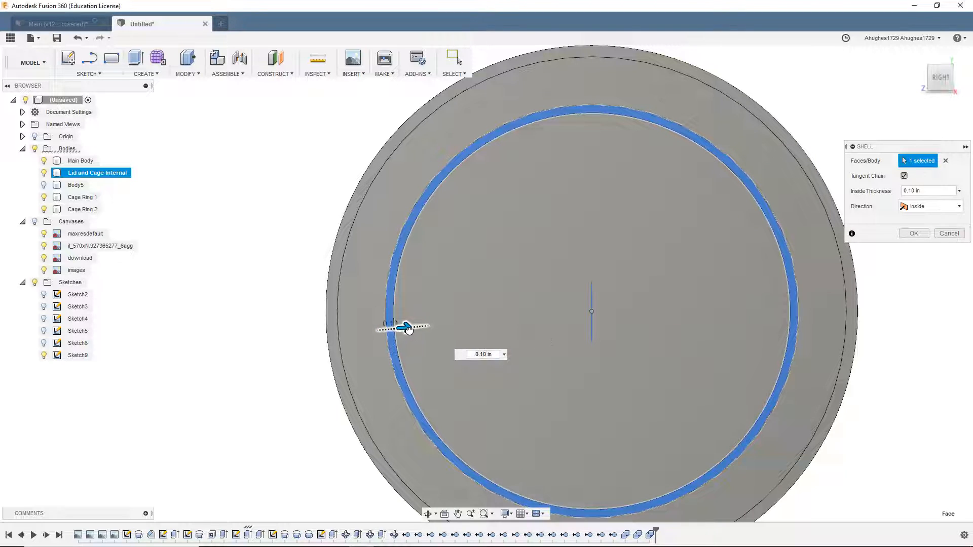
{"action": "type", "text": ".25"}
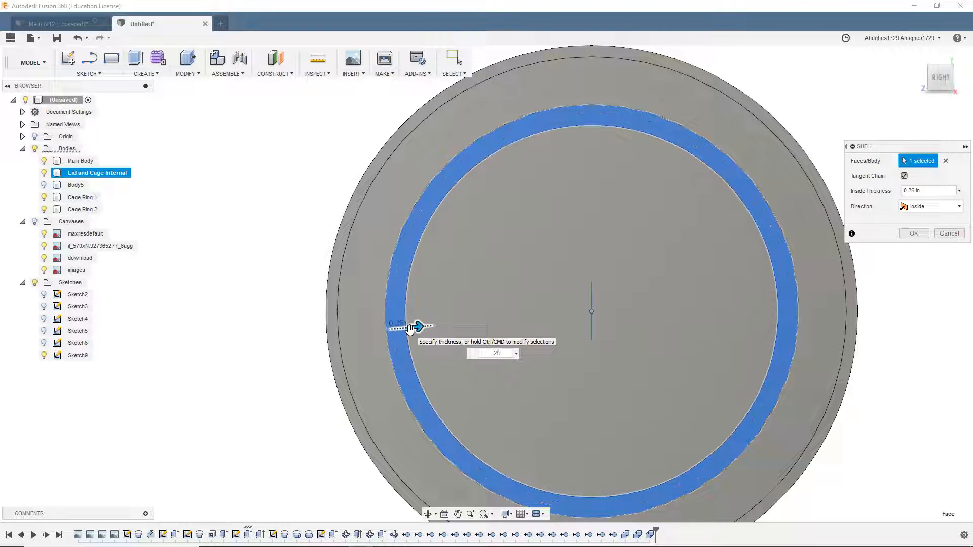
{"action": "mouse_move", "coordinate": [941, 78]}
{"action": "left_mouse_down"}
{"action": "mouse_move", "coordinate": [953, 86]}
{"action": "mouse_move", "coordinate": [942, 87]}
{"action": "left_mouse_up"}
{"action": "scroll", "coordinate": [765, 187], "scroll_direction": "down", "scroll_amount": 5}
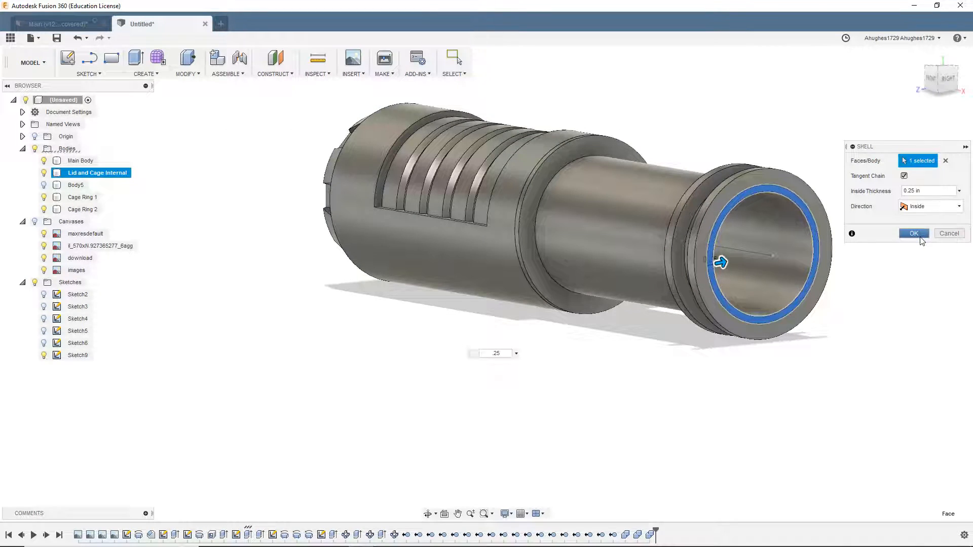
{"action": "left_click", "coordinate": [913, 234]}
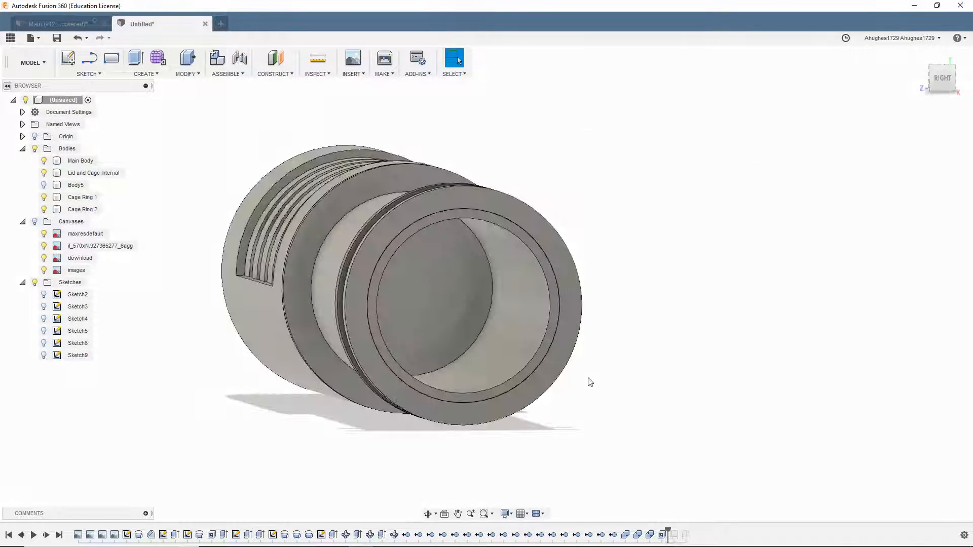
Examine the hollowed Lid and Cage Internal body from both sides and through its open end
{"action": "scroll", "coordinate": [565, 380], "scroll_direction": "down", "scroll_amount": 1}
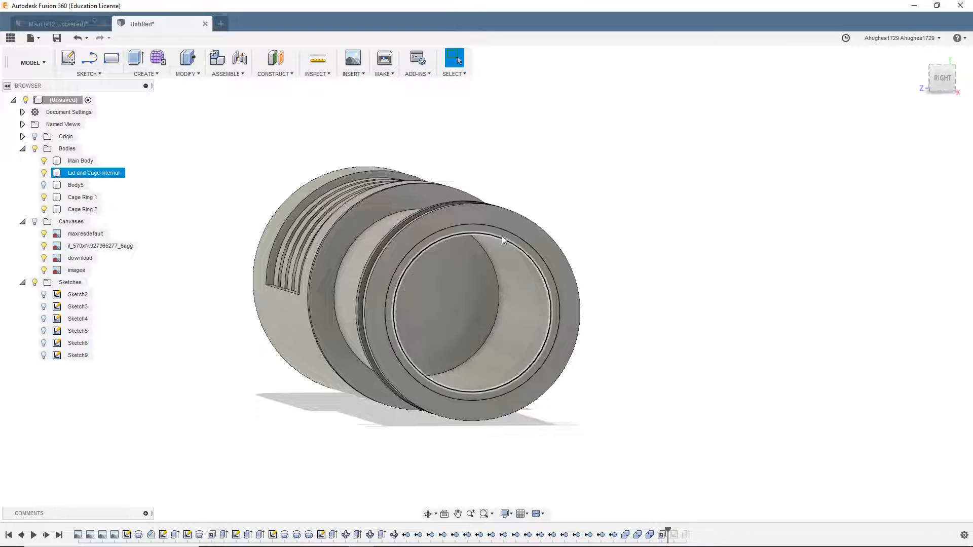
{"action": "mouse_move", "coordinate": [941, 81]}
{"action": "left_mouse_down"}
{"action": "mouse_move", "coordinate": [940, 53]}
{"action": "mouse_move", "coordinate": [928, 51]}
{"action": "mouse_move", "coordinate": [899, 80]}
{"action": "left_mouse_up"}
{"action": "left_click_drag", "start_coordinate": [658, 216], "coordinate": [630, 224]}
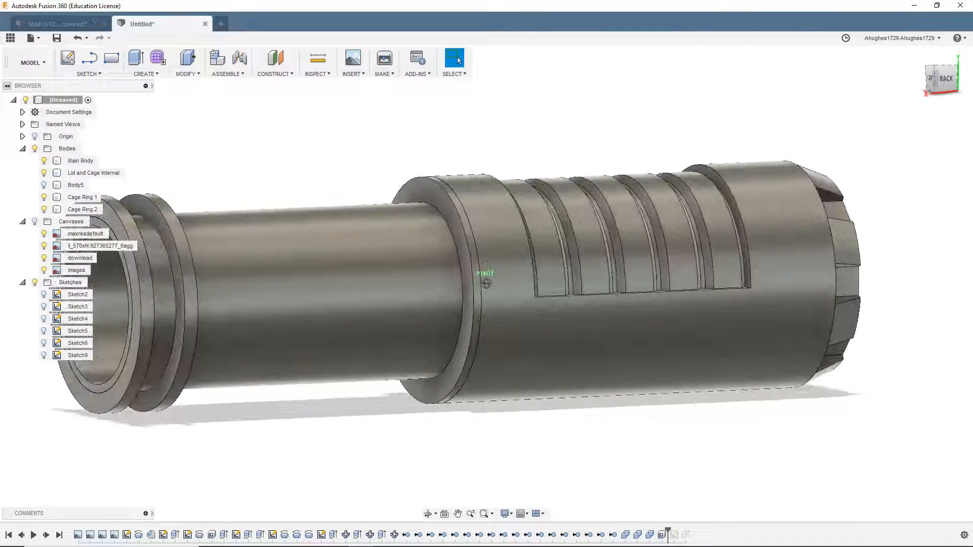
{"action": "mouse_move", "coordinate": [947, 83]}
{"action": "left_mouse_down"}
{"action": "mouse_move", "coordinate": [972, 83]}
{"action": "mouse_move", "coordinate": [946, 85]}
{"action": "left_mouse_up"}
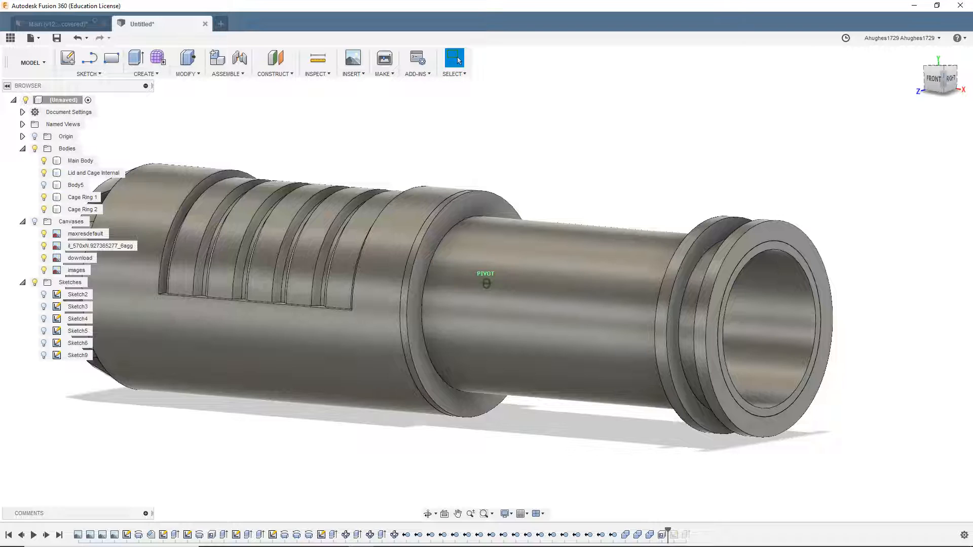
{"action": "left_click_drag", "start_coordinate": [946, 85], "coordinate": [943, 85]}
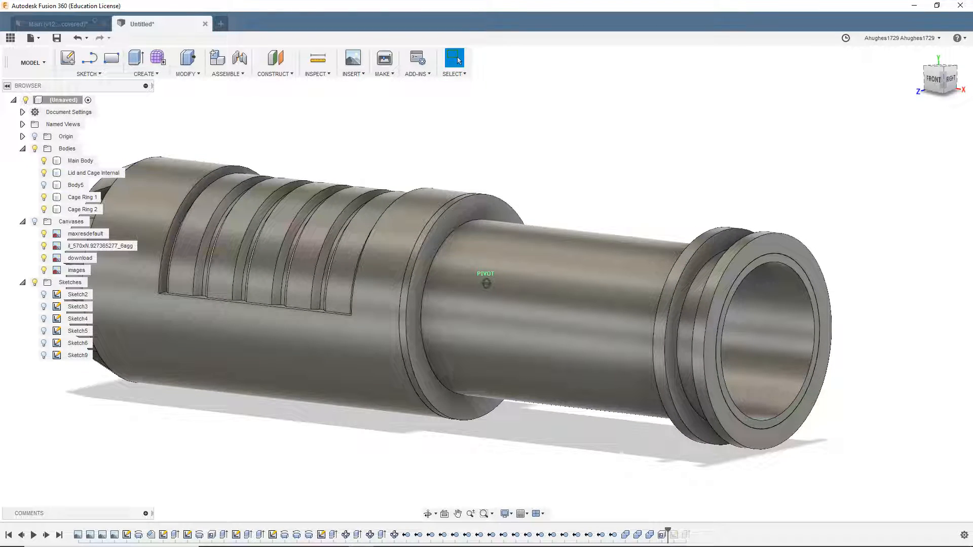
{"action": "mouse_move", "coordinate": [944, 86]}
{"action": "left_mouse_down"}
{"action": "mouse_move", "coordinate": [943, 98]}
{"action": "mouse_move", "coordinate": [927, 86]}
{"action": "mouse_move", "coordinate": [949, 83]}
{"action": "left_mouse_up"}
{"action": "left_click", "coordinate": [946, 84]}
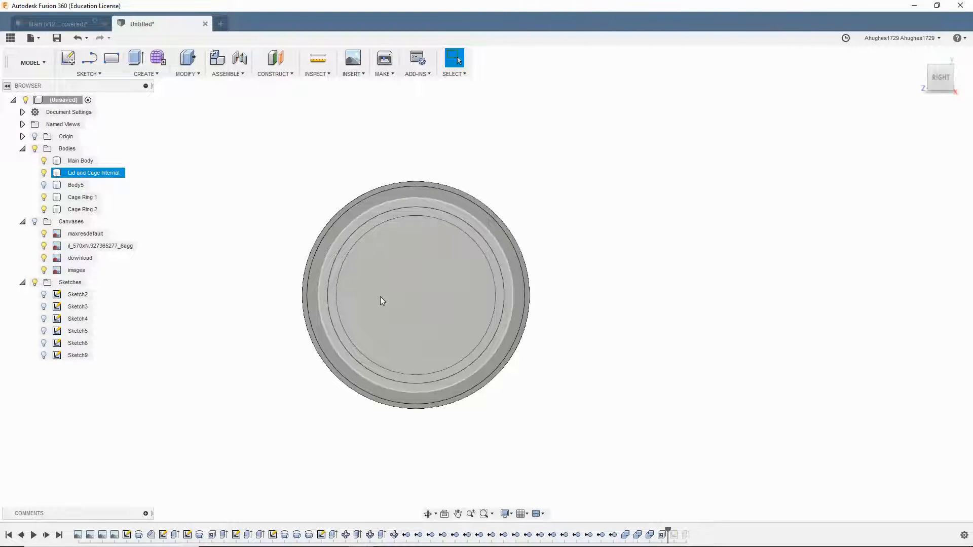
{"action": "left_click", "coordinate": [658, 271]}
{"action": "mouse_move", "coordinate": [944, 81]}
{"action": "left_mouse_down"}
{"action": "mouse_move", "coordinate": [972, 75]}
{"action": "mouse_move", "coordinate": [953, 90]}
{"action": "mouse_move", "coordinate": [936, 83]}
{"action": "left_mouse_up"}
{"action": "left_click", "coordinate": [938, 81]}
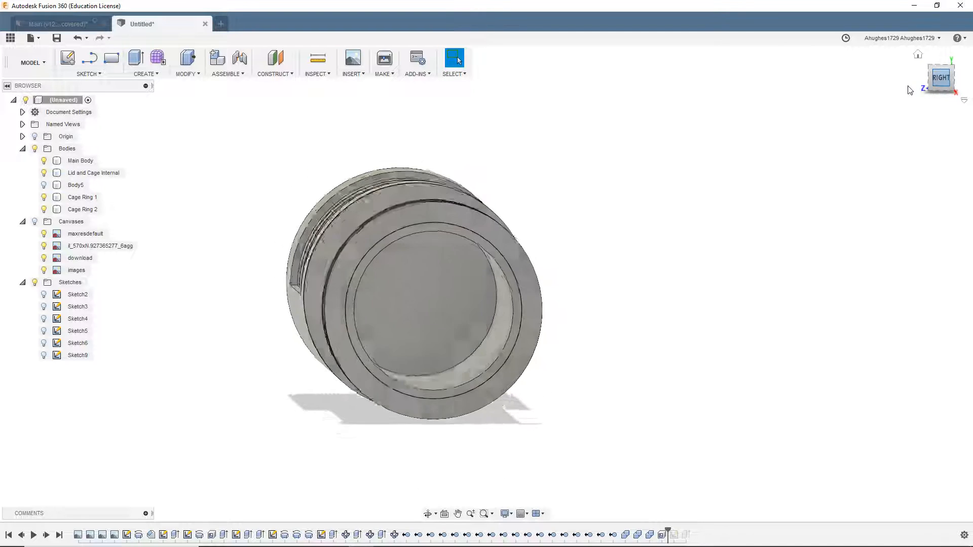
Start a sketch on the end face of Lid and Cage Internal and draw a horizontal line from the center past the outer edge
{"action": "left_click", "coordinate": [69, 58]}
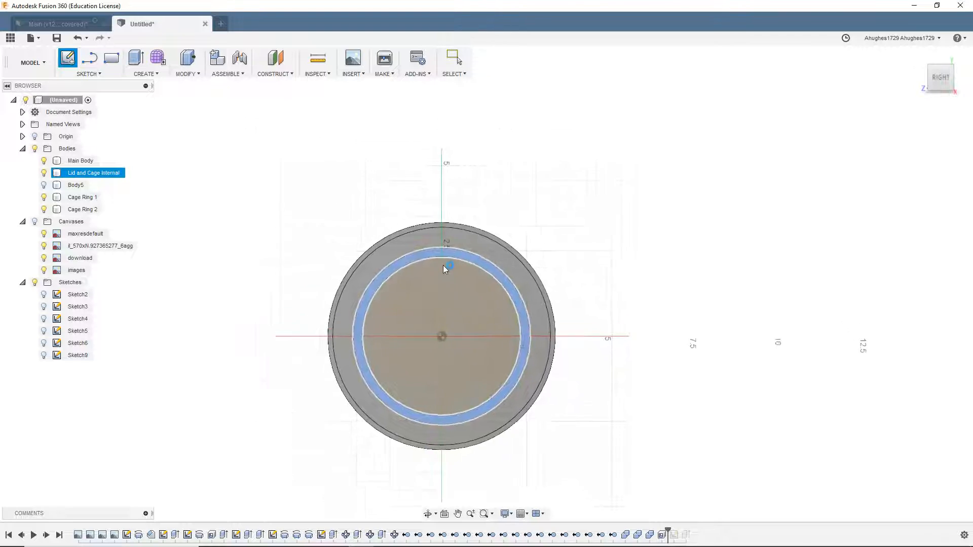
{"action": "left_click", "coordinate": [442, 262]}
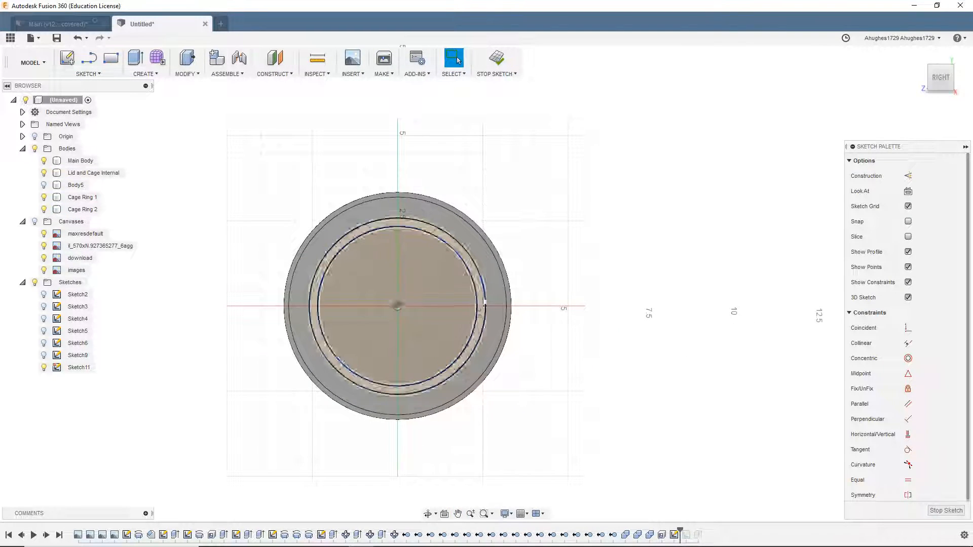
{"action": "key", "text": "l"}
{"action": "left_click", "coordinate": [398, 306]}
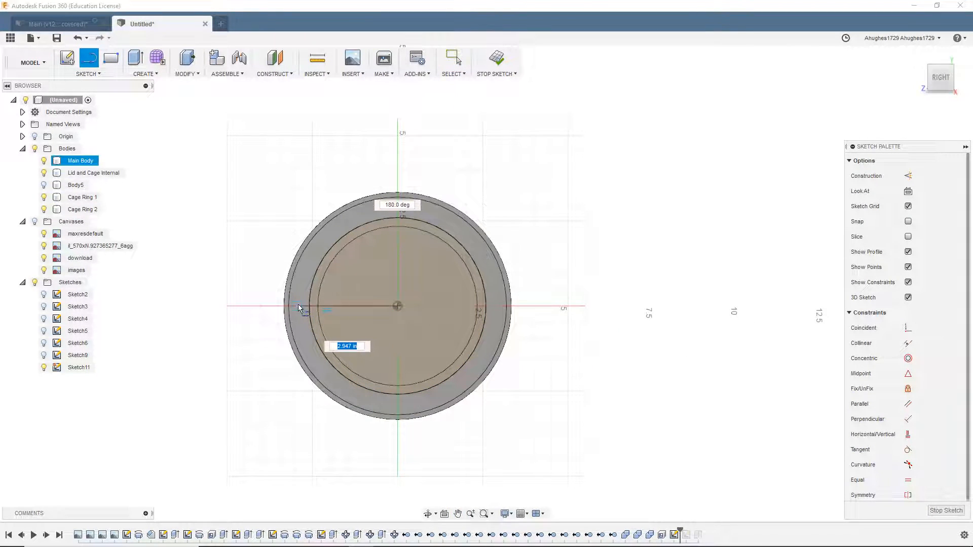
{"action": "left_click", "coordinate": [245, 306]}
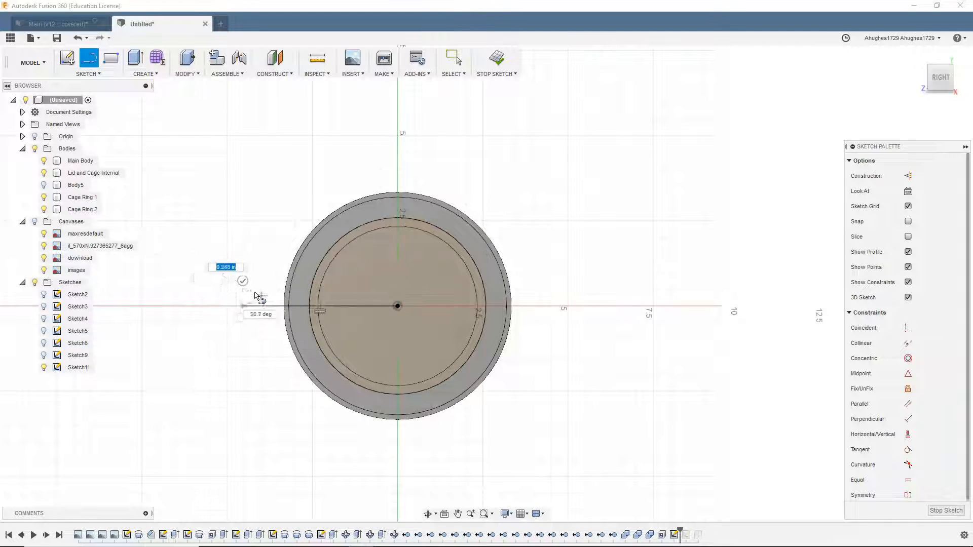
{"action": "left_click", "coordinate": [243, 281]}
{"action": "left_click", "coordinate": [398, 306]}
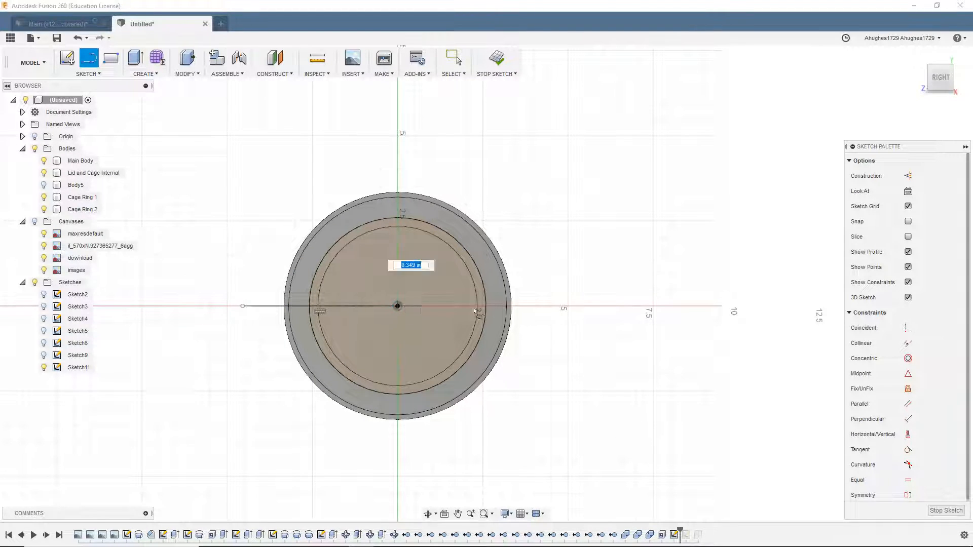
{"action": "left_click", "coordinate": [543, 312]}
{"action": "key", "text": "Escape"}
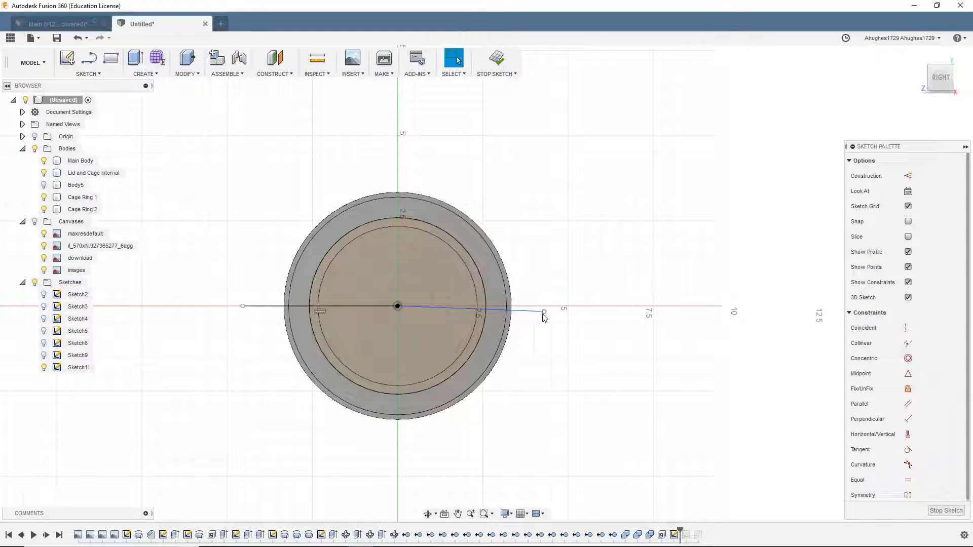
{"action": "key", "text": "ctrl+z"}
Draw a second horizontal line from the sketch center out past the opposite outer edge
{"action": "key", "text": "l"}
{"action": "left_click", "coordinate": [397, 306]}
{"action": "left_click", "coordinate": [542, 306]}
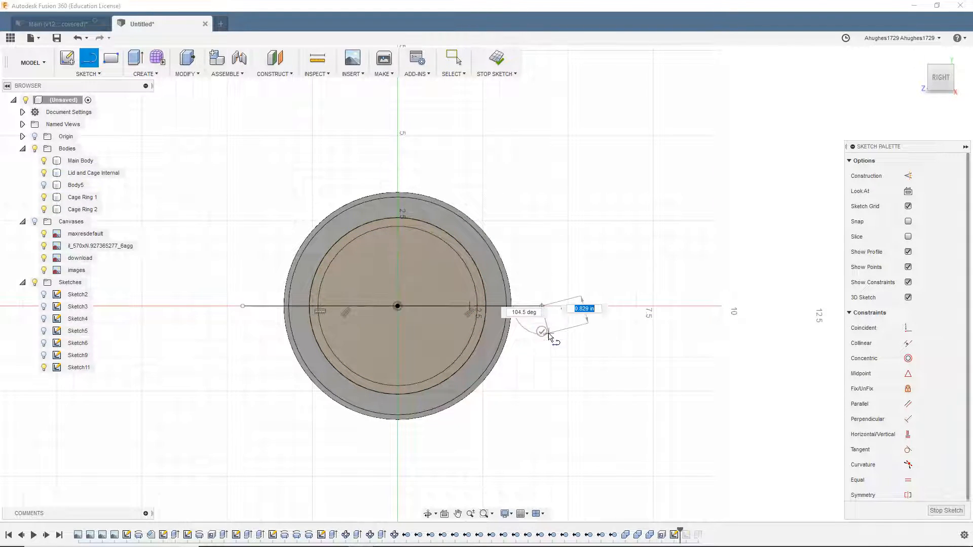
{"action": "key", "text": "Escape"}
Draw a circle of 0.5 in diameter centered on the sketch origin
{"action": "left_click", "coordinate": [89, 74]}
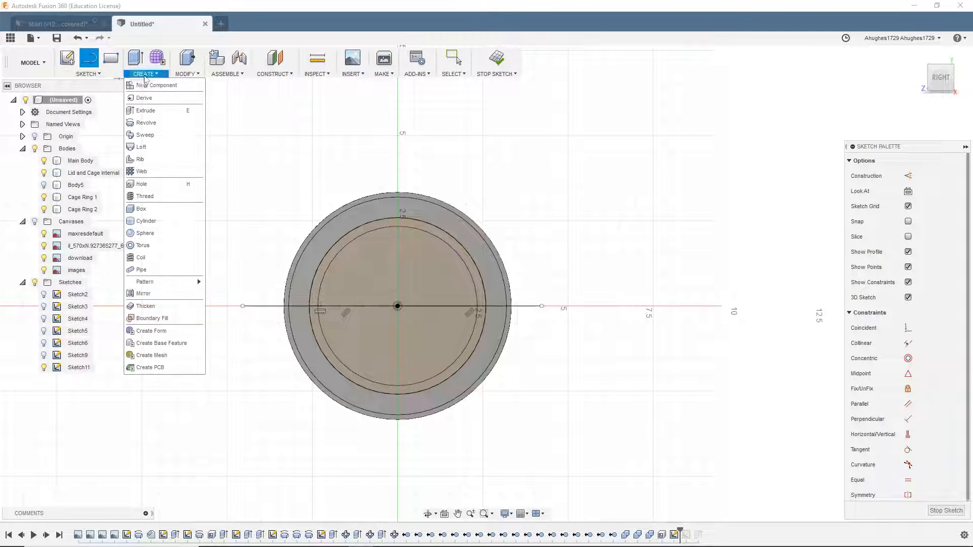
{"action": "mouse_move", "coordinate": [76, 121]}
{"action": "left_click", "coordinate": [152, 123]}
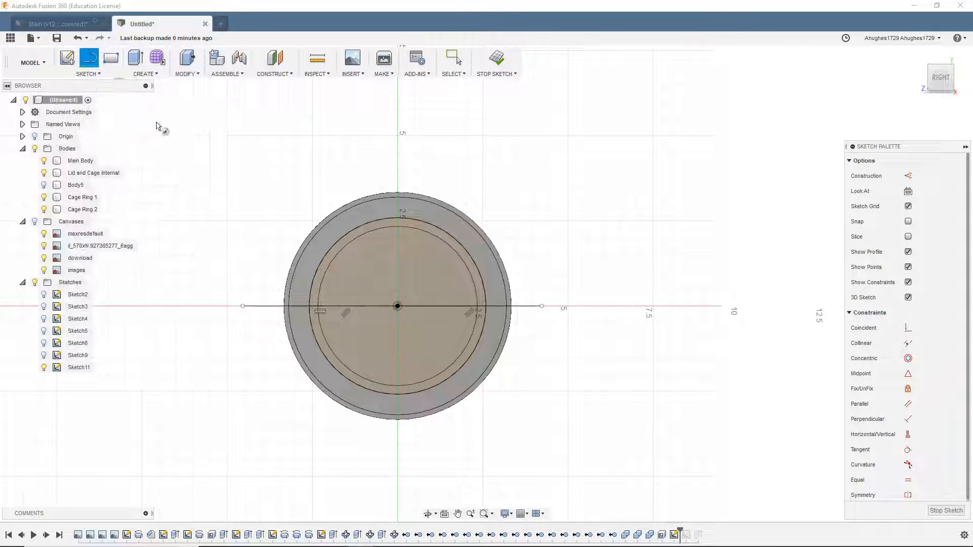
{"action": "scroll", "coordinate": [394, 284], "scroll_direction": "up", "scroll_amount": 3}
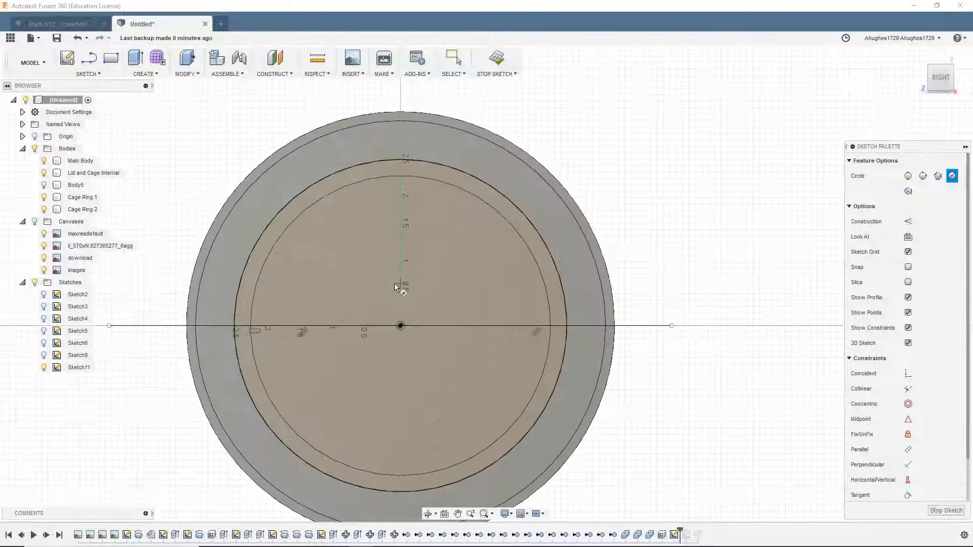
{"action": "left_click", "coordinate": [400, 326]}
{"action": "type", "text": "1"}
{"action": "key", "text": "BackSpace"}
{"action": "type", "text": "75"}
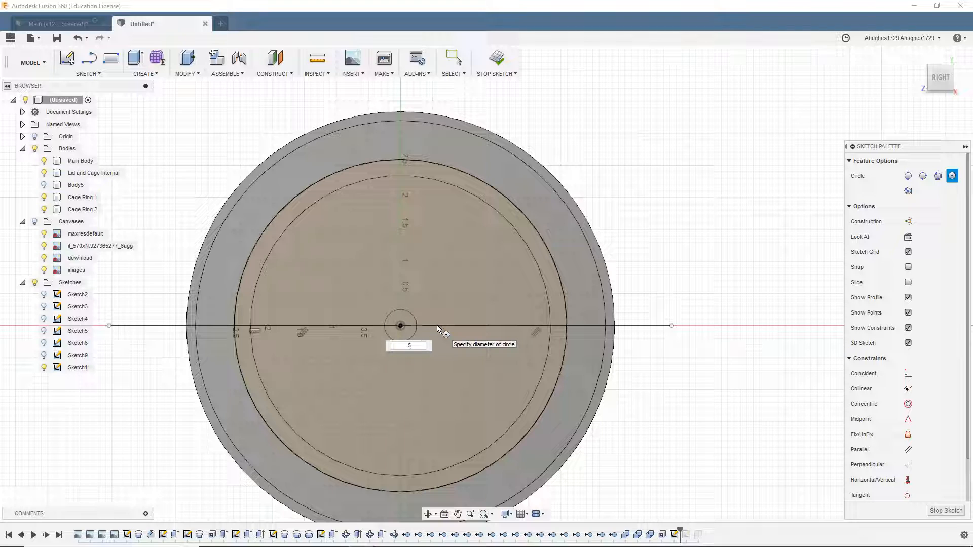
{"action": "key", "text": "Tab"}
{"action": "key", "text": "Return"}
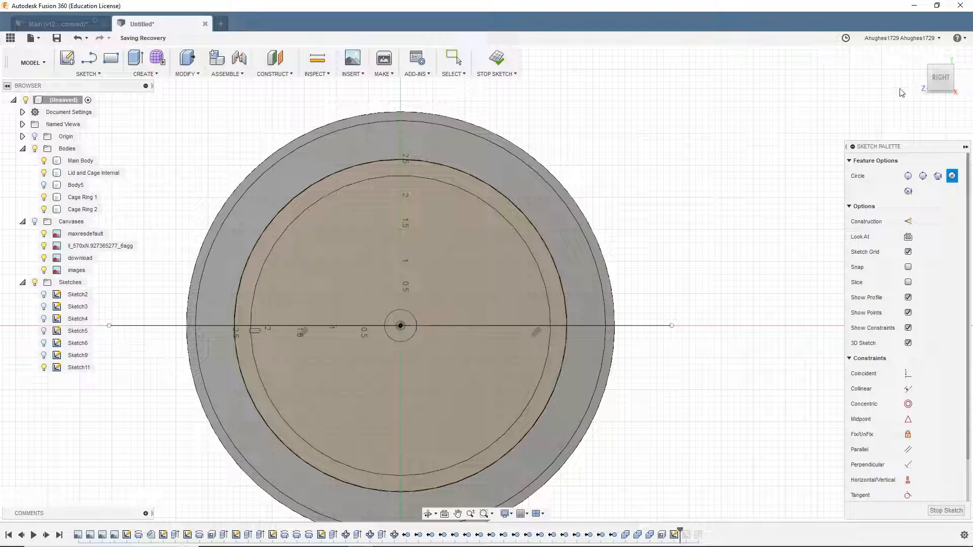
Extrude the upper half-disc and both halves of the small center circle as a cut with a distance of -12.50 in
{"action": "mouse_move", "coordinate": [937, 83]}
{"action": "left_mouse_down"}
{"action": "mouse_move", "coordinate": [946, 89]}
{"action": "mouse_move", "coordinate": [957, 78]}
{"action": "mouse_move", "coordinate": [943, 81]}
{"action": "left_mouse_up"}
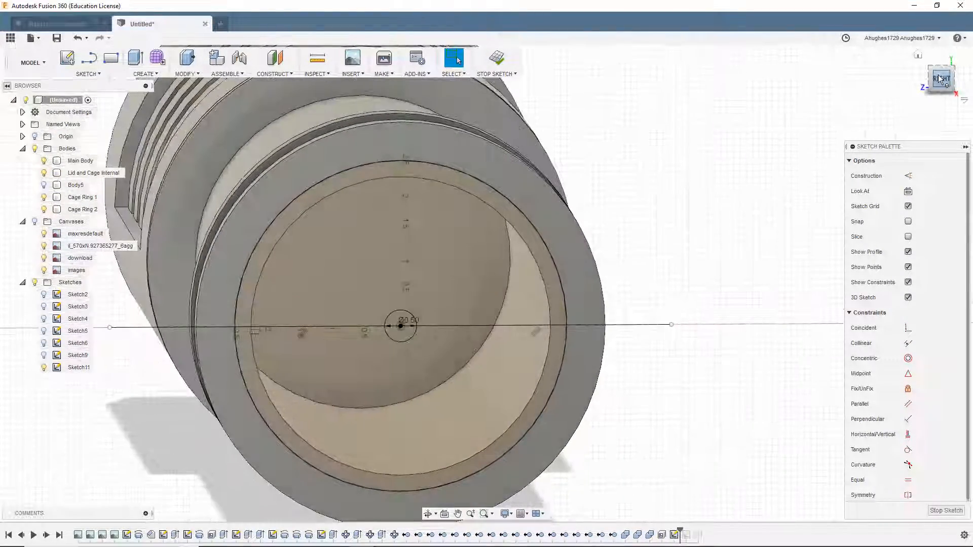
{"action": "left_click", "coordinate": [135, 57]}
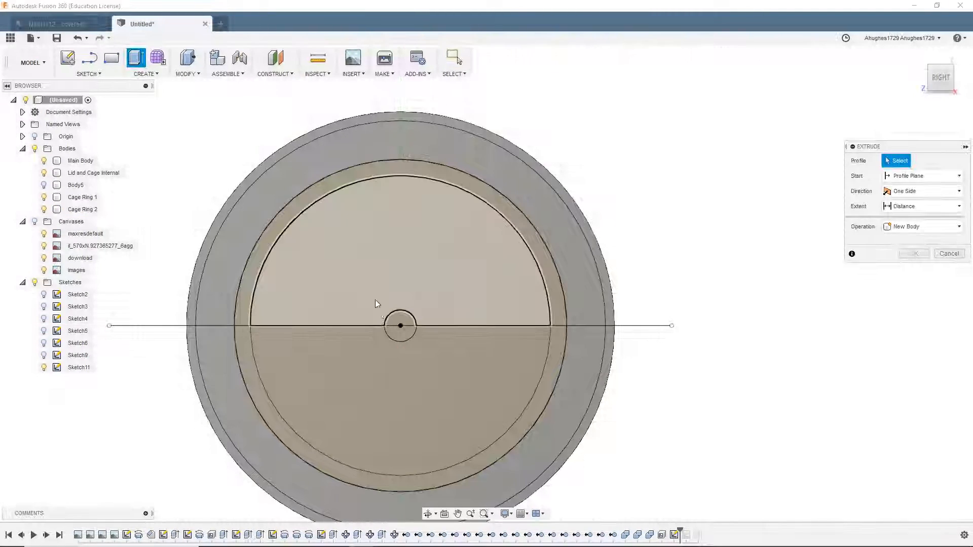
{"action": "left_click", "coordinate": [412, 376]}
{"action": "left_click", "coordinate": [440, 282]}
{"action": "left_click", "coordinate": [430, 385]}
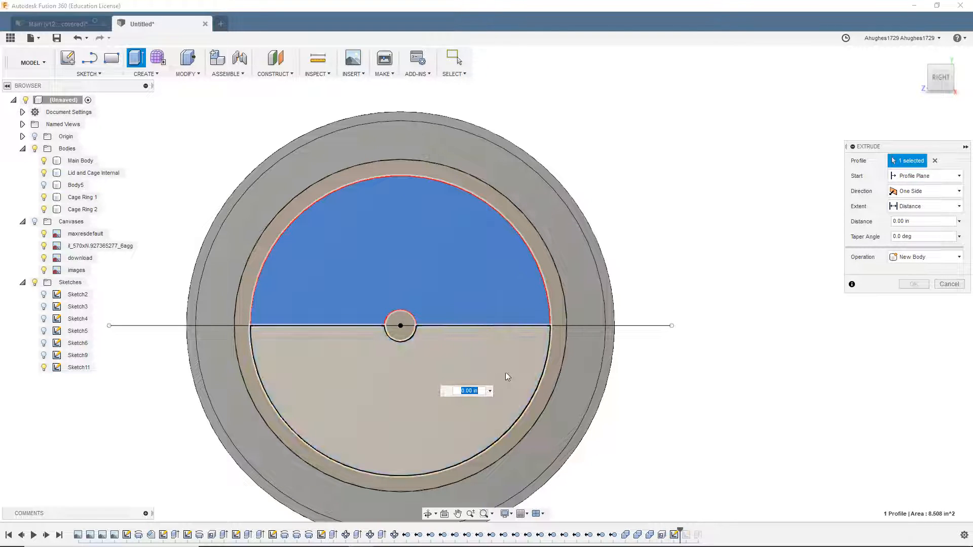
{"action": "left_click", "coordinate": [501, 371]}
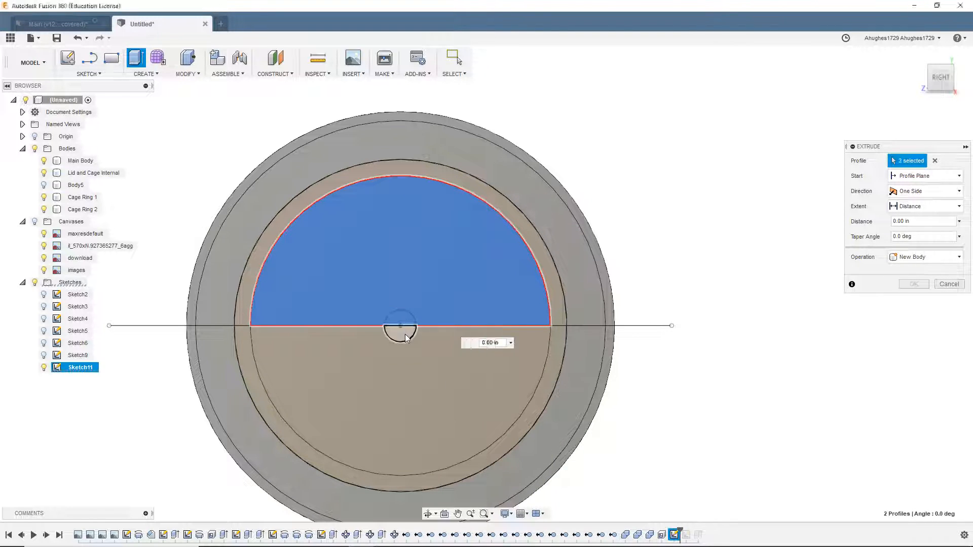
{"action": "left_click", "coordinate": [405, 336]}
{"action": "left_click_drag", "start_coordinate": [935, 81], "coordinate": [970, 98]}
{"action": "scroll", "coordinate": [715, 157], "scroll_direction": "down", "scroll_amount": 3}
{"action": "middle_click_drag", "start_coordinate": [601, 232], "coordinate": [601, 311]}
{"action": "left_click_drag", "start_coordinate": [544, 350], "coordinate": [293, 188]}
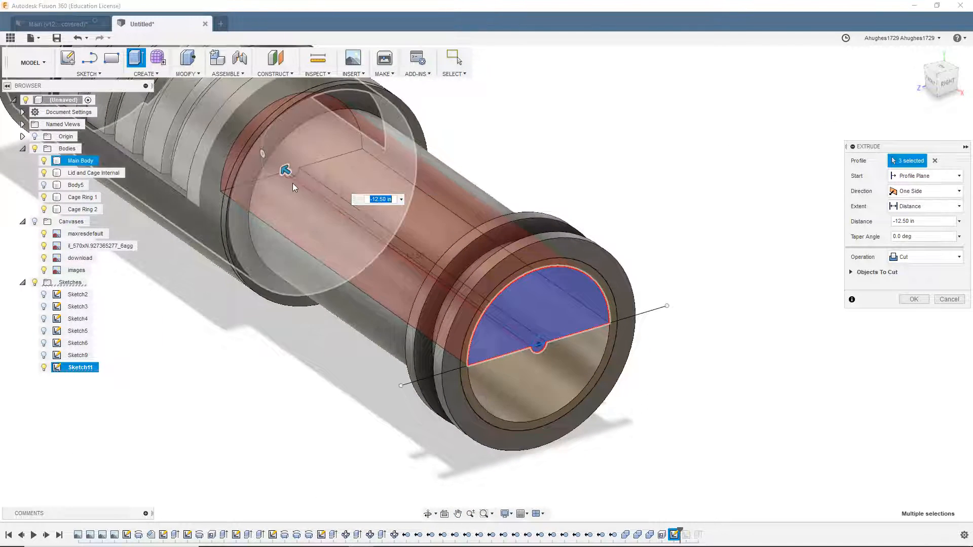
{"action": "left_click", "coordinate": [920, 298]}
Examine the half-disc cut inside the tube by viewing through the open end from several angles
{"action": "middle_click_drag", "start_coordinate": [641, 178], "coordinate": [725, 240]}
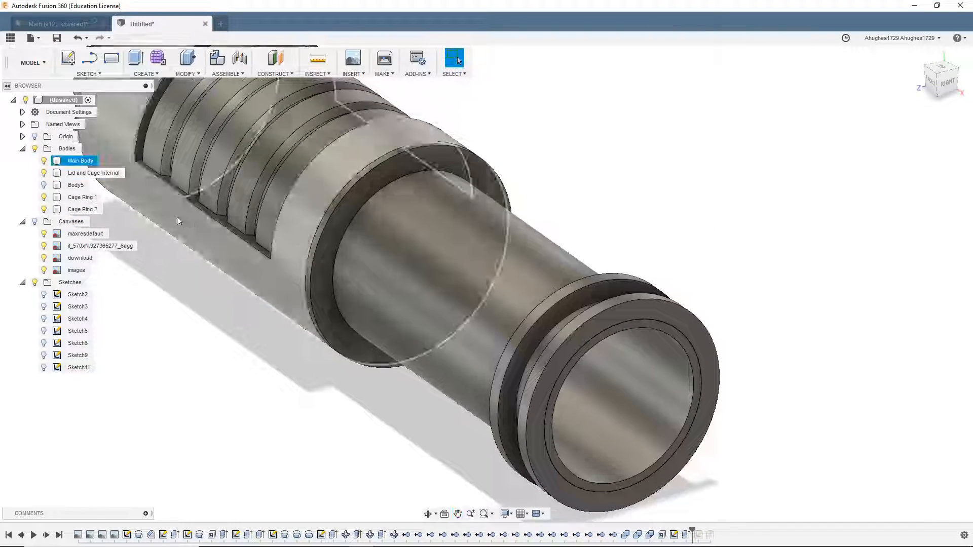
{"action": "left_click", "coordinate": [943, 85]}
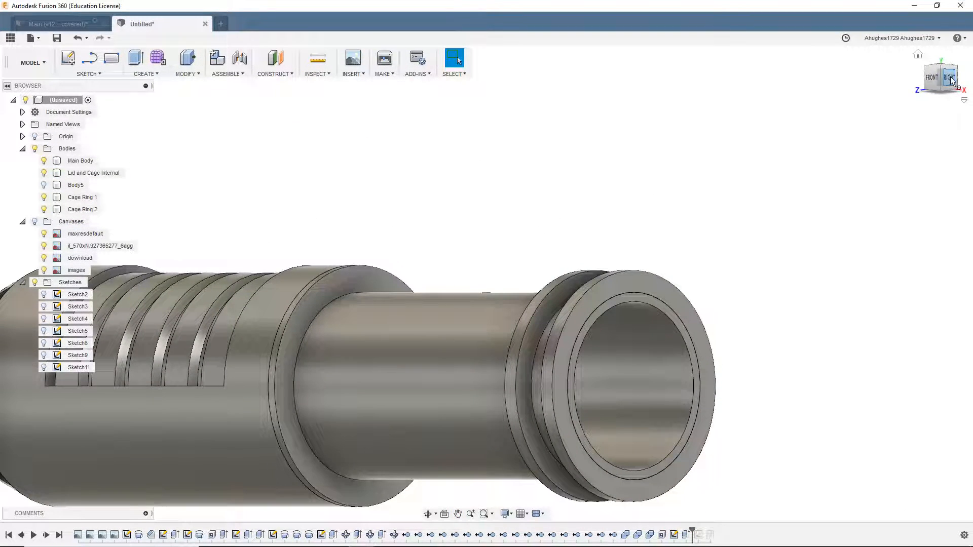
{"action": "left_click", "coordinate": [946, 82]}
{"action": "mouse_move", "coordinate": [947, 81]}
{"action": "left_mouse_down"}
{"action": "mouse_move", "coordinate": [962, 88]}
{"action": "mouse_move", "coordinate": [956, 80]}
{"action": "left_mouse_up"}
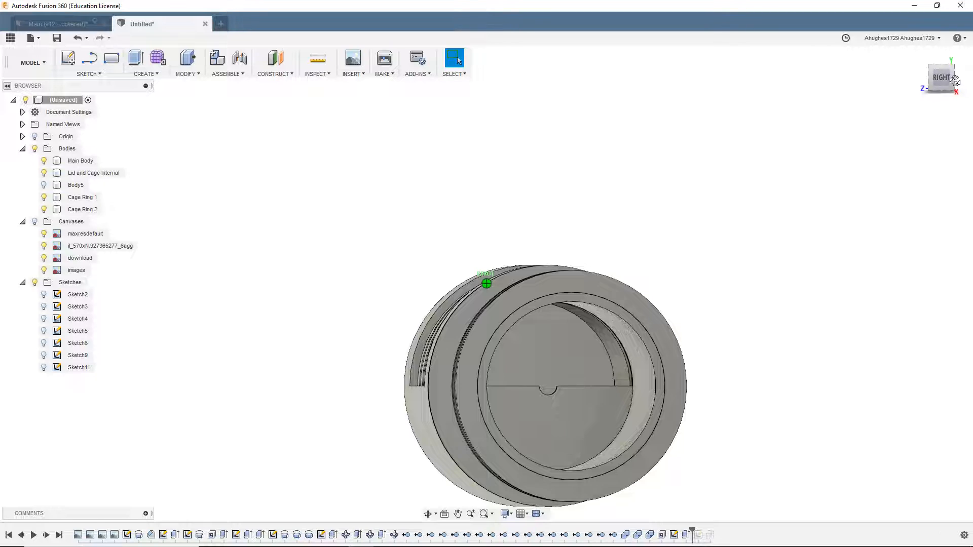
{"action": "left_click", "coordinate": [571, 362]}
{"action": "left_click_drag", "start_coordinate": [939, 82], "coordinate": [932, 91]}
{"action": "left_click", "coordinate": [594, 366]}
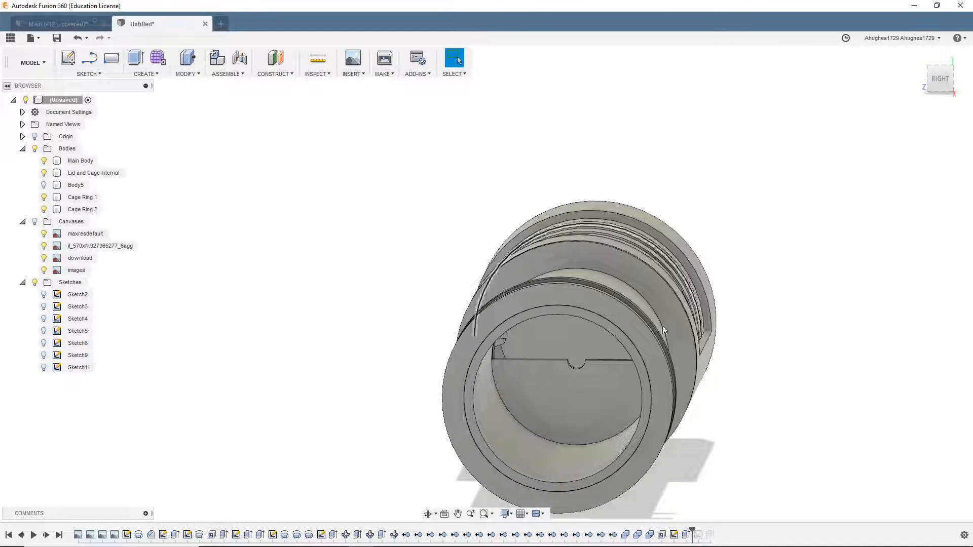
{"action": "left_click", "coordinate": [953, 89]}
Hide Main Body to inspect the inner parts, and redisplay it together with the perforated Body5 tube
{"action": "left_click", "coordinate": [46, 163]}
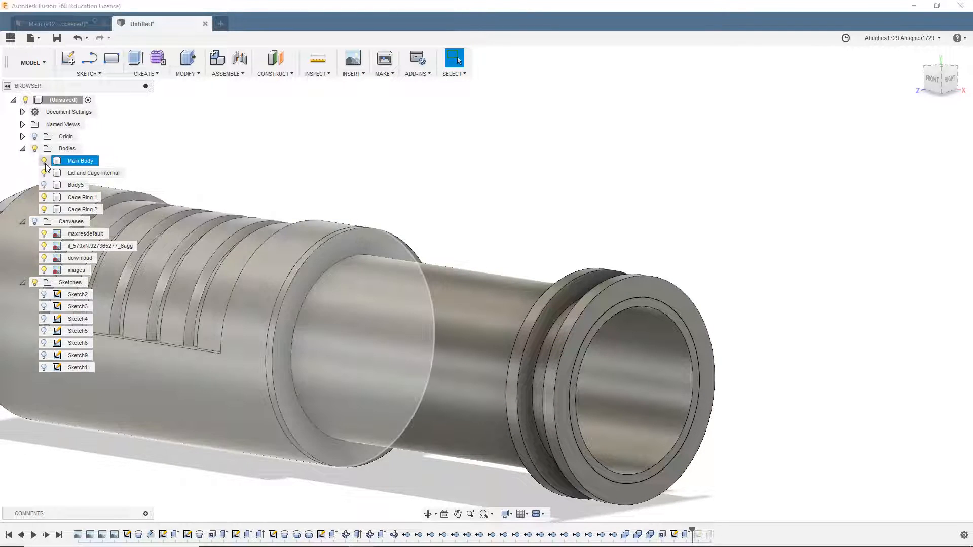
{"action": "left_click", "coordinate": [45, 161]}
{"action": "left_click", "coordinate": [936, 76]}
{"action": "mouse_move", "coordinate": [937, 78]}
{"action": "left_mouse_down"}
{"action": "mouse_move", "coordinate": [969, 78]}
{"action": "mouse_move", "coordinate": [921, 80]}
{"action": "mouse_move", "coordinate": [936, 80]}
{"action": "left_mouse_up"}
{"action": "left_click", "coordinate": [43, 187]}
{"action": "left_click", "coordinate": [43, 162]}
{"action": "scroll", "coordinate": [275, 197], "scroll_direction": "down", "scroll_amount": 3}
{"action": "middle_click_drag", "start_coordinate": [352, 185], "coordinate": [519, 229]}
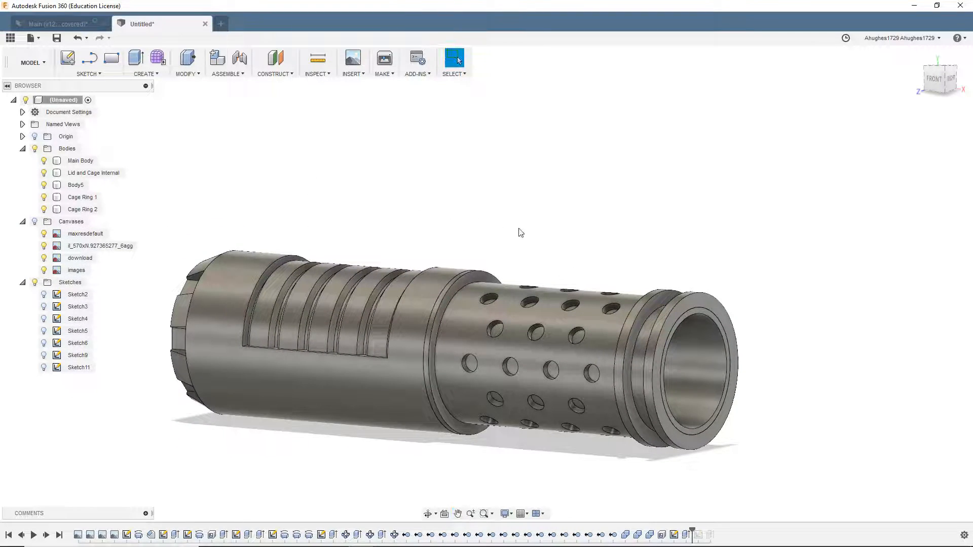
{"action": "left_click", "coordinate": [710, 394]}
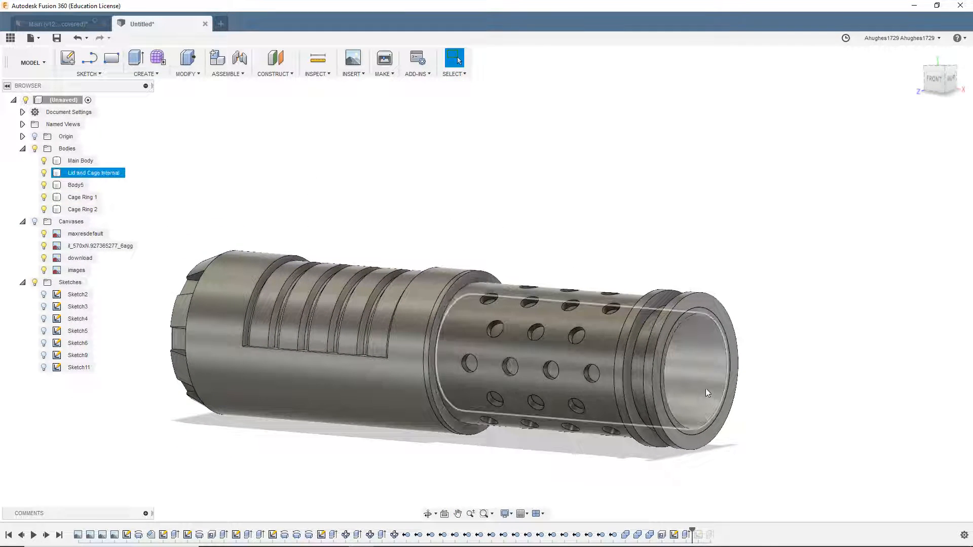
{"action": "mouse_move", "coordinate": [934, 87]}
{"action": "left_mouse_down"}
{"action": "mouse_move", "coordinate": [913, 95]}
{"action": "mouse_move", "coordinate": [947, 85]}
{"action": "mouse_move", "coordinate": [941, 70]}
{"action": "mouse_move", "coordinate": [945, 85]}
{"action": "mouse_move", "coordinate": [936, 82]}
{"action": "left_mouse_up"}
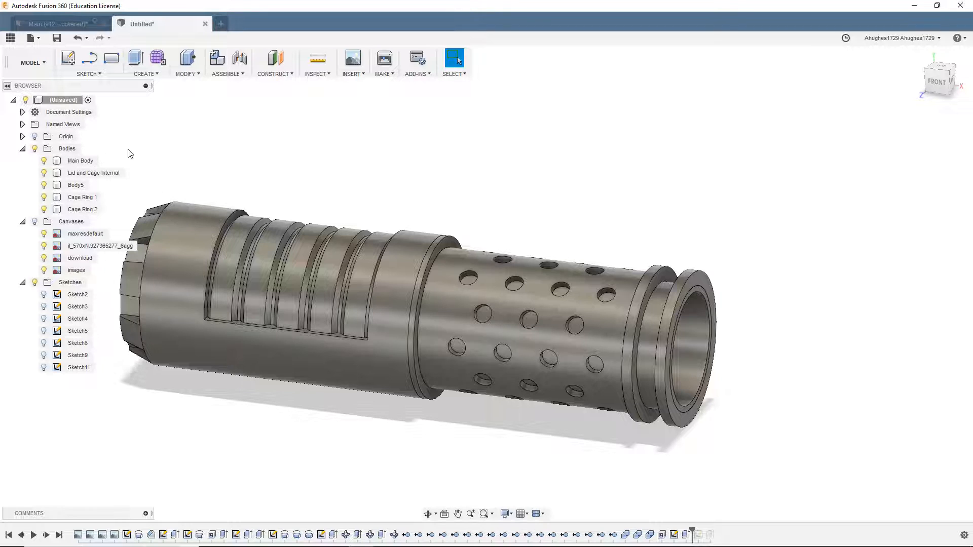
Switch to the open Main document and hide its whole Sketches folder, viewing the complete minigun model from the front
{"action": "left_click", "coordinate": [58, 24]}
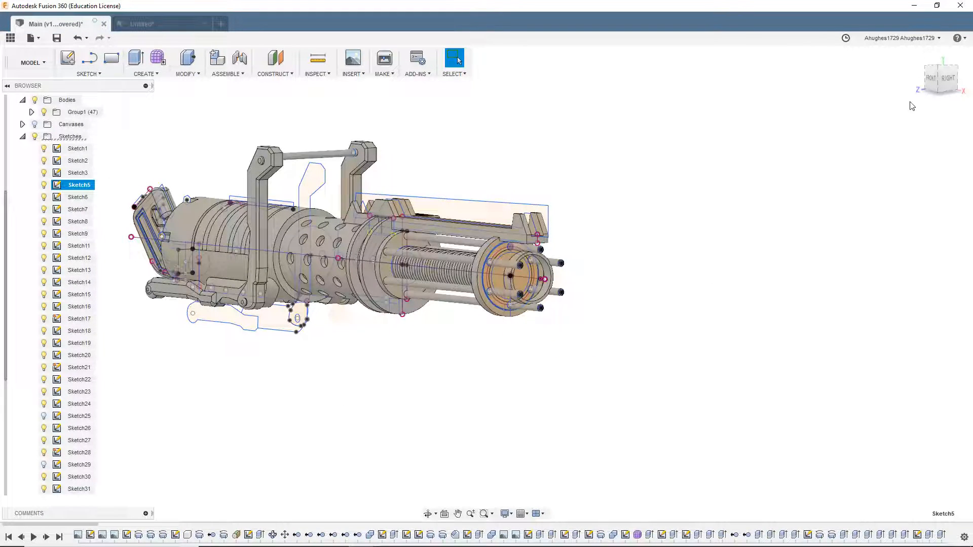
{"action": "left_click", "coordinate": [938, 81]}
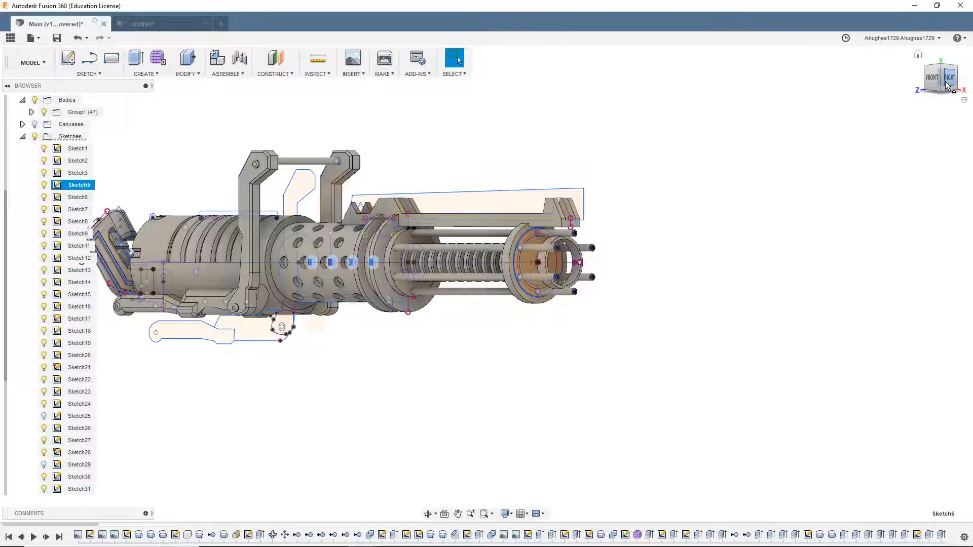
{"action": "left_click", "coordinate": [934, 81]}
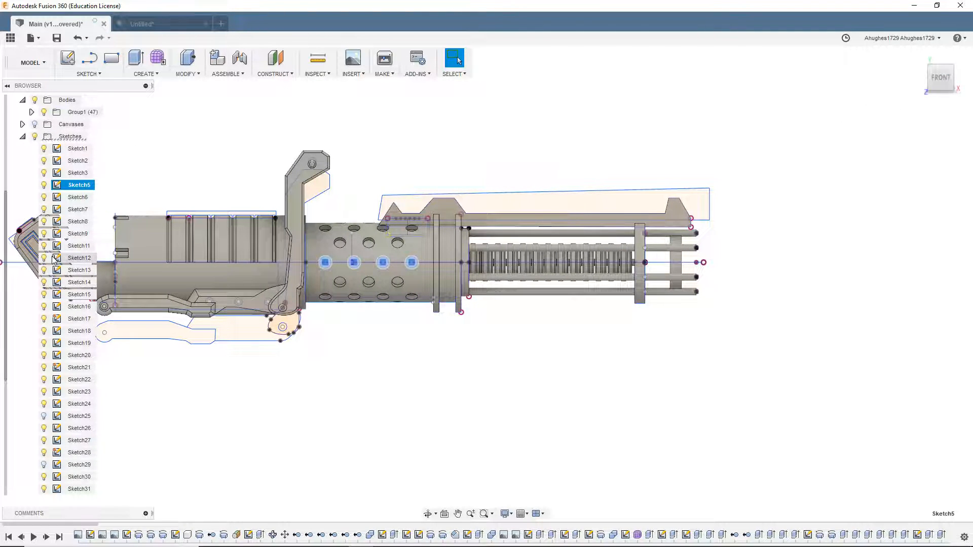
{"action": "left_click", "coordinate": [35, 137]}
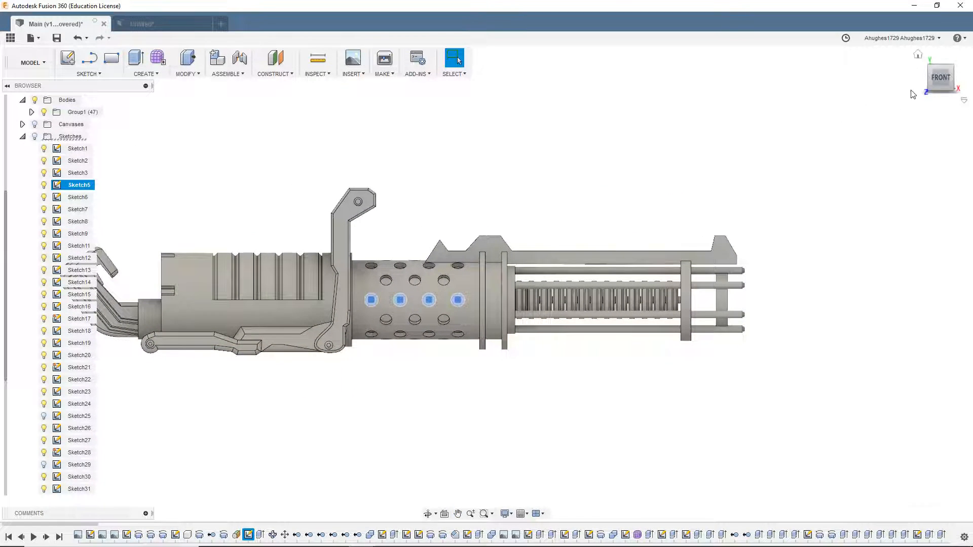
{"action": "left_click_drag", "start_coordinate": [937, 82], "coordinate": [893, 115]}
{"action": "middle_click_drag", "start_coordinate": [379, 204], "coordinate": [457, 194]}
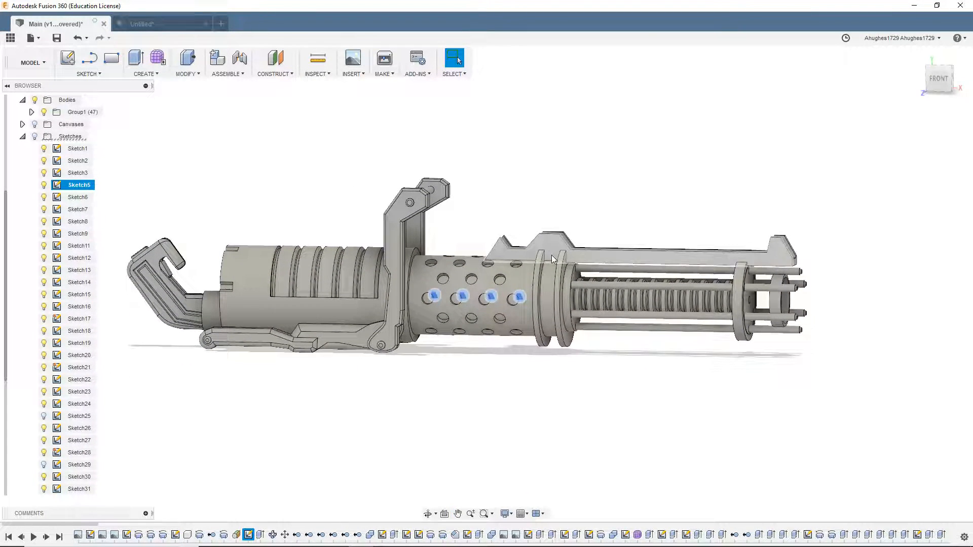
{"action": "left_click", "coordinate": [588, 392]}
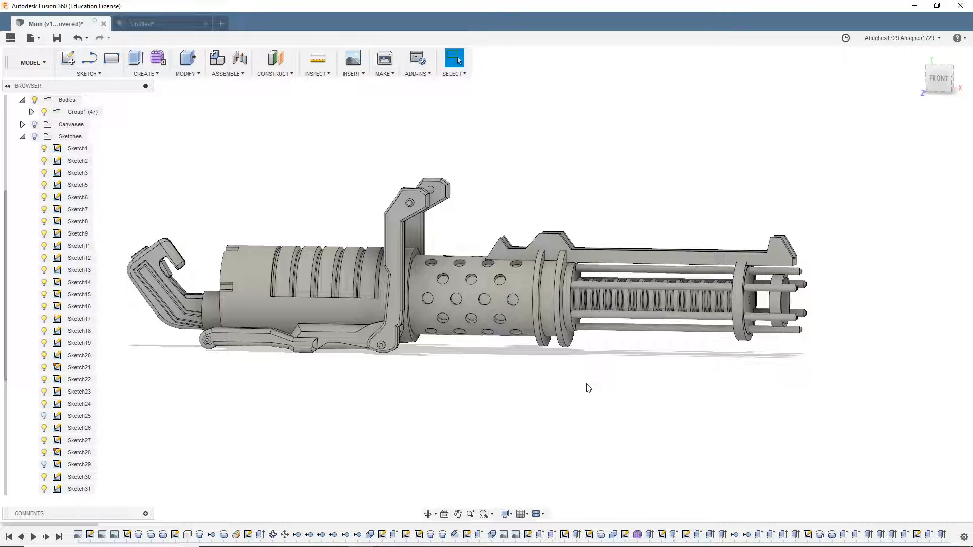